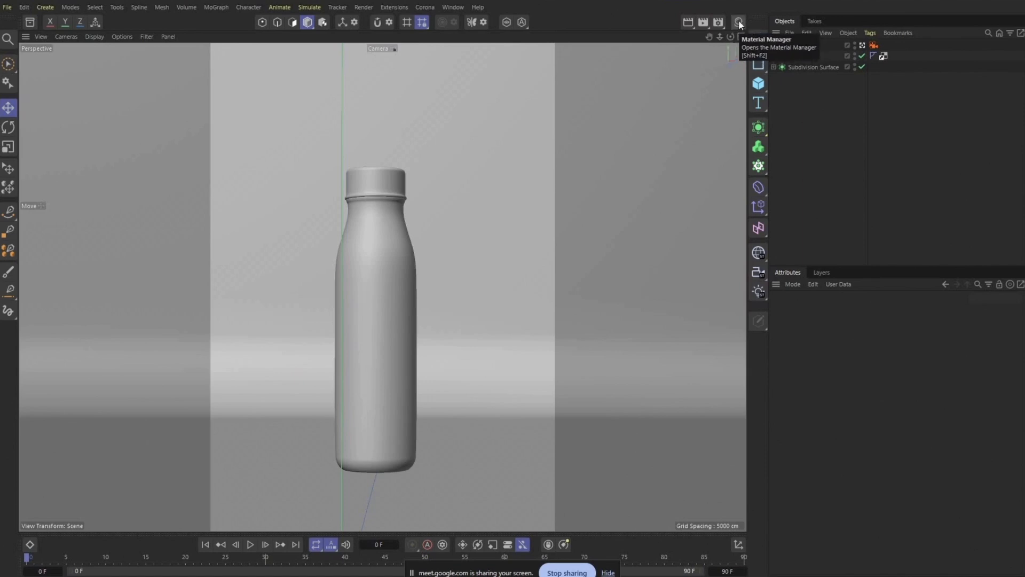
# Step: Open the Material Manager and create a Corona Legacy Material
pyautogui.click(739, 22)
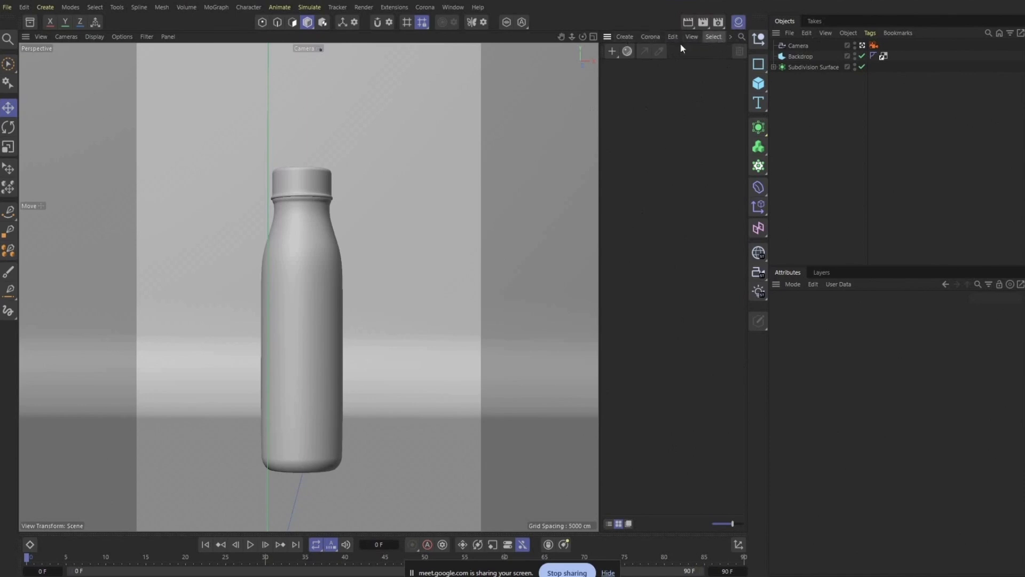
pyautogui.click(629, 37)
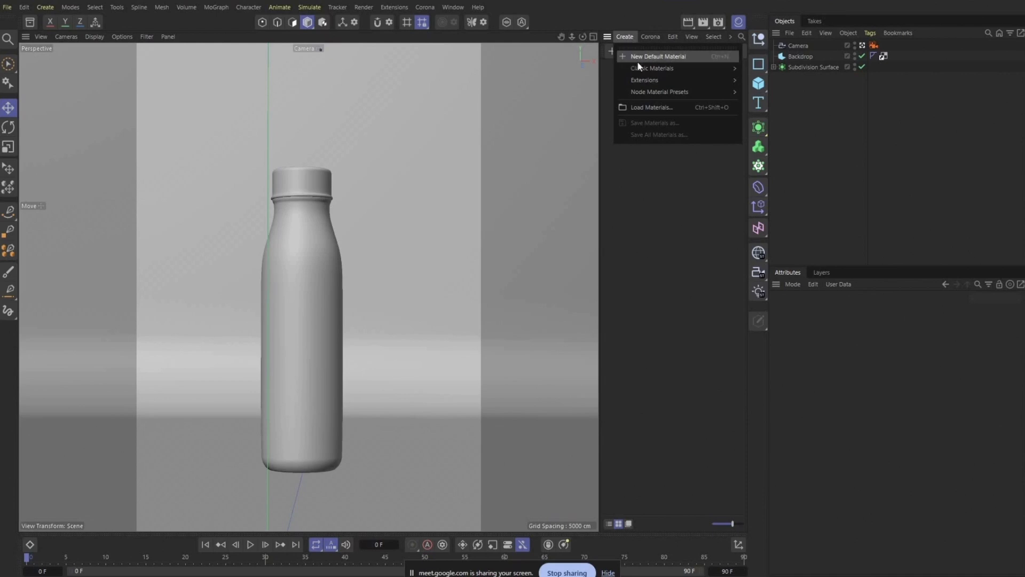
pyautogui.moveTo(660, 67)
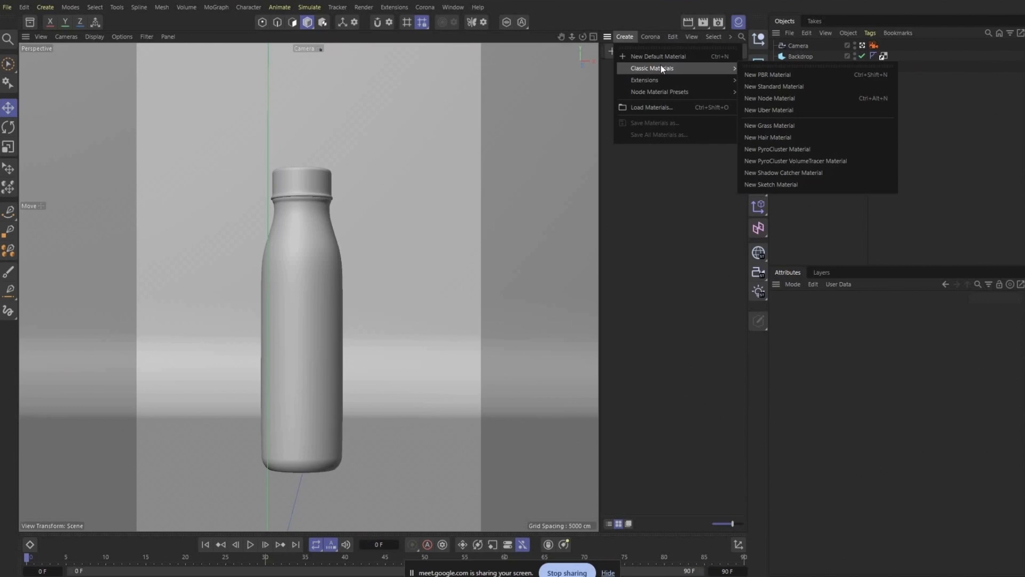
pyautogui.click(651, 37)
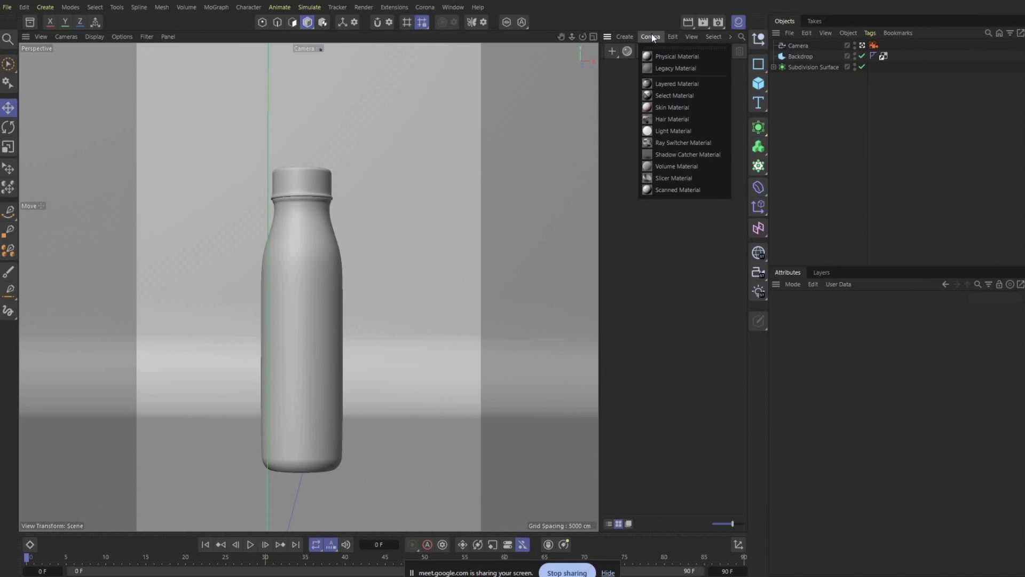
pyautogui.click(688, 68)
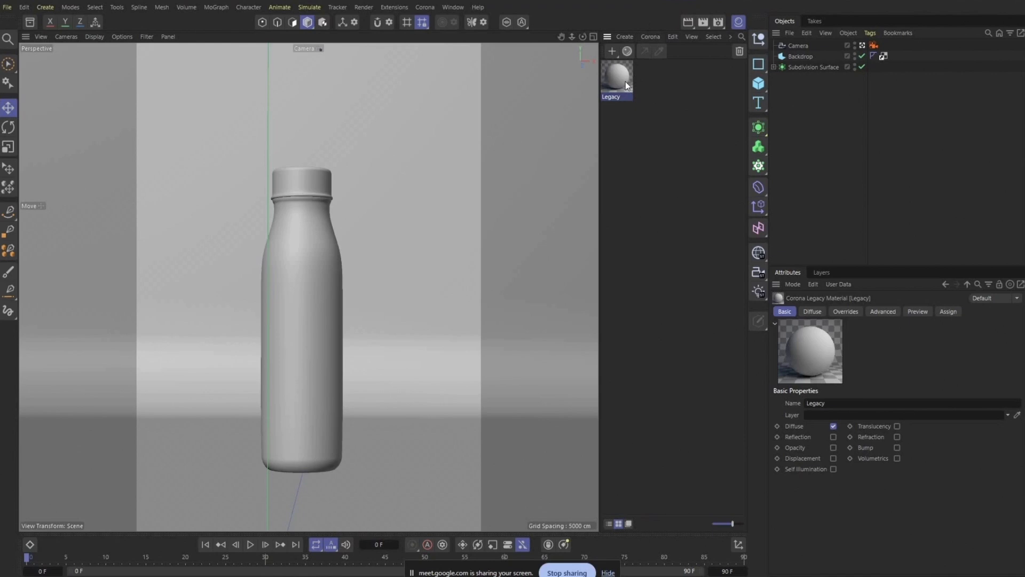
# Step: Delete the Legacy material and create a fresh Corona Legacy Material in its place
pyautogui.press('Delete')
pyautogui.click(653, 38)
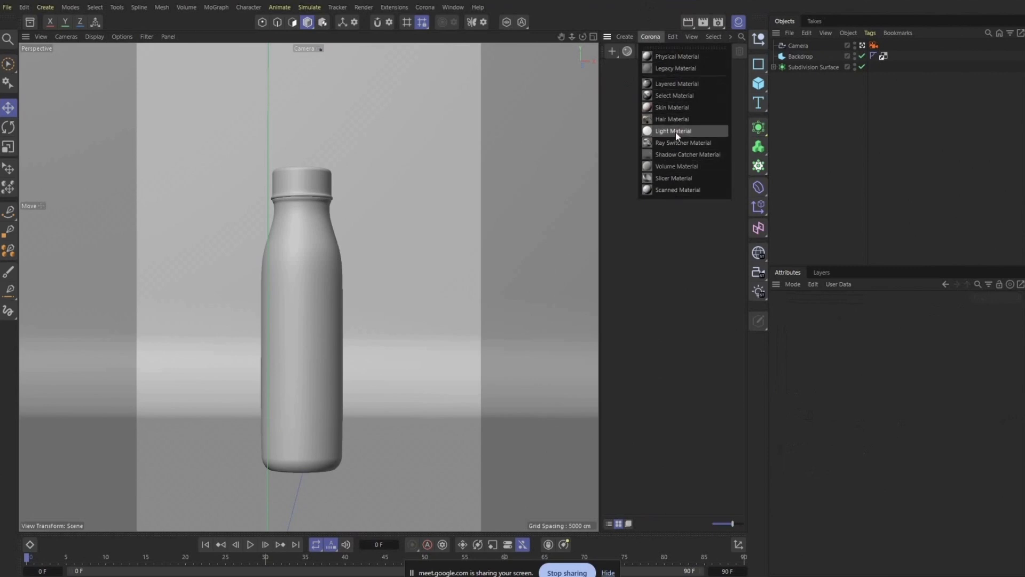
pyautogui.click(698, 69)
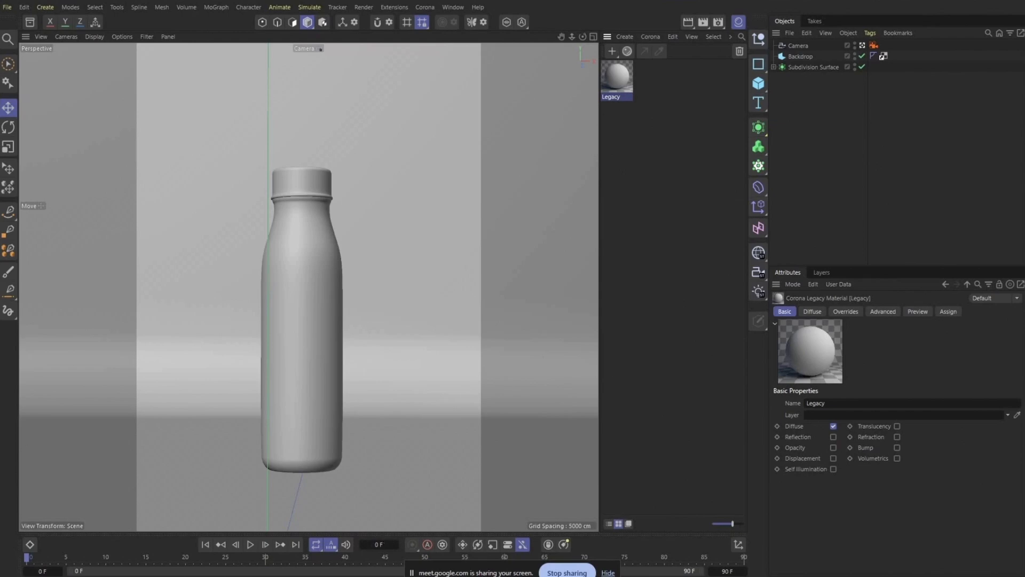
# Step: Switch to File Explorer's My class folder and look at the Milton logo document in Photoshop
pyautogui.click(287, 576)
pyautogui.click(220, 193)
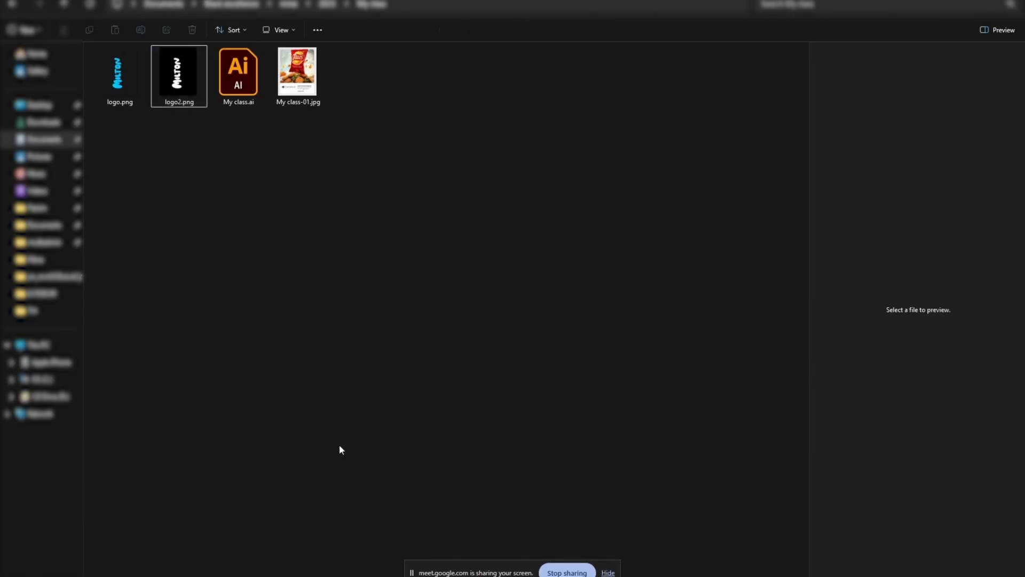
pyautogui.click(298, 575)
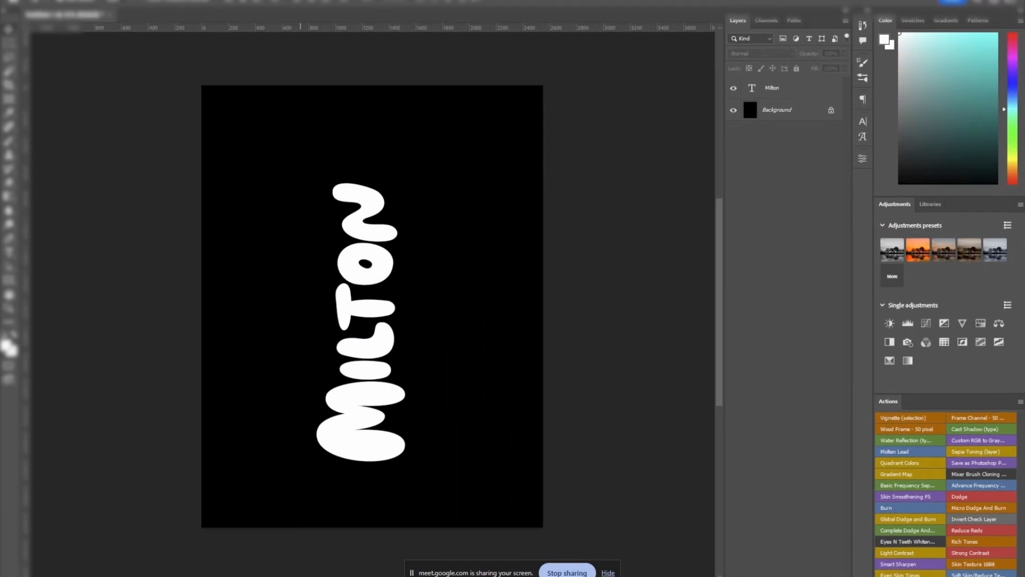
pyautogui.click(299, 575)
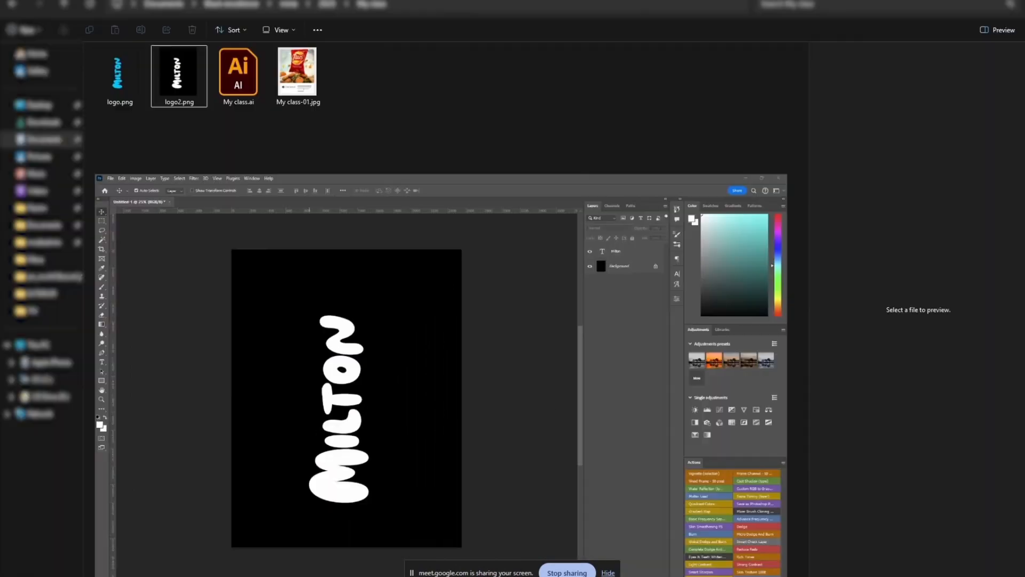
# Step: View the logo images logo.png and logo2.png from the My class folder
pyautogui.click(125, 81)
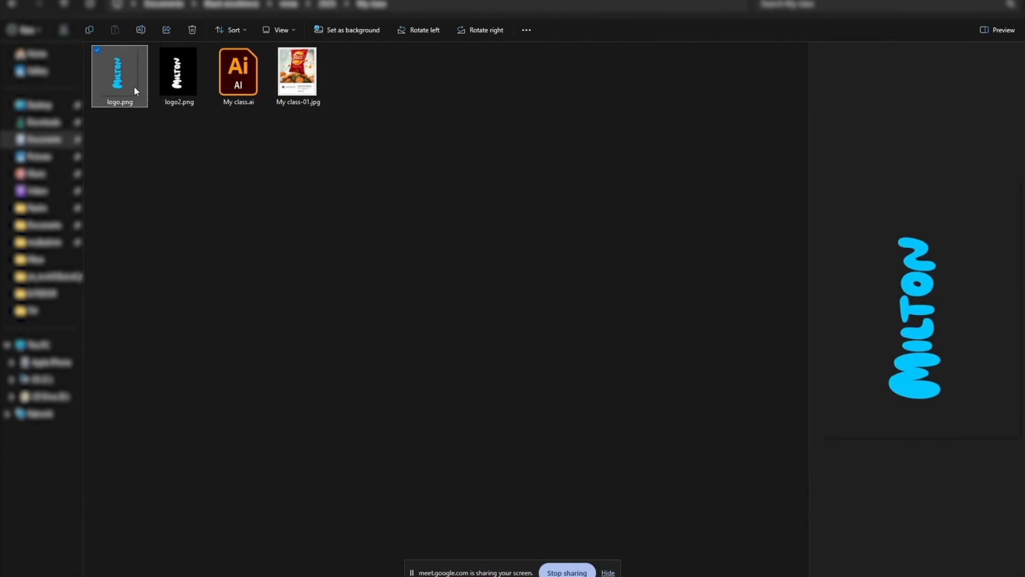
pyautogui.doubleClick(133, 87)
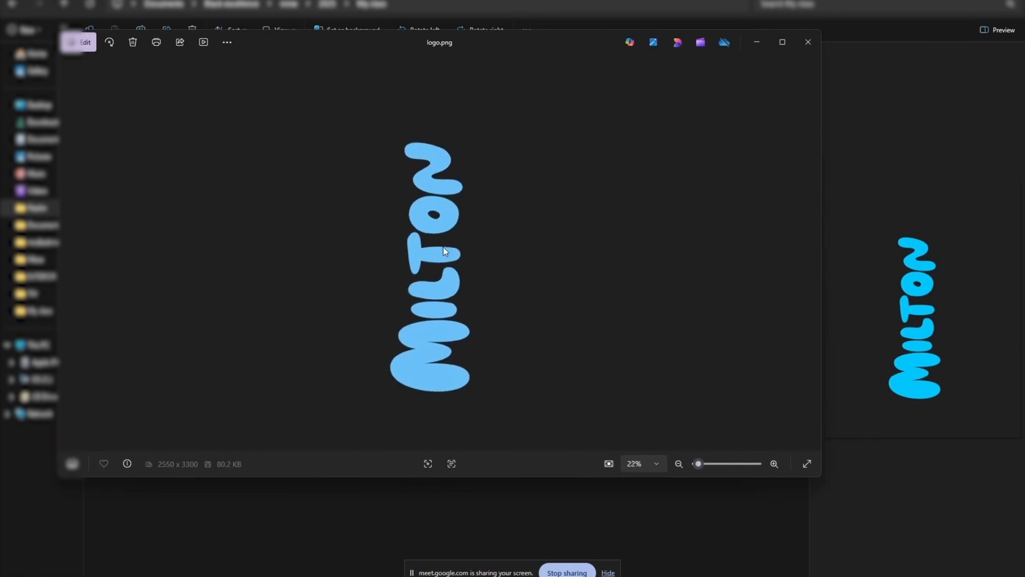
pyautogui.click(801, 46)
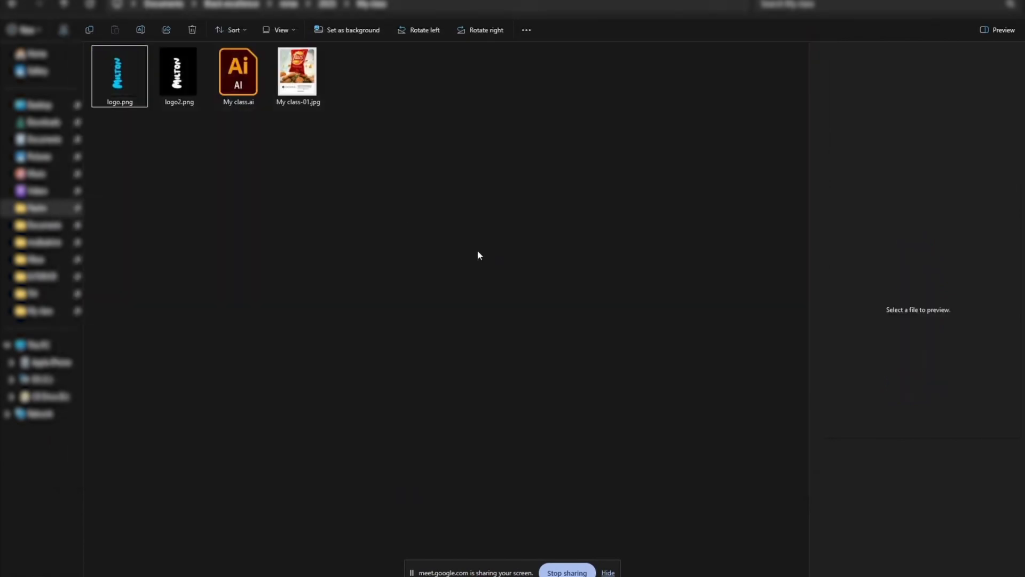
pyautogui.doubleClick(196, 98)
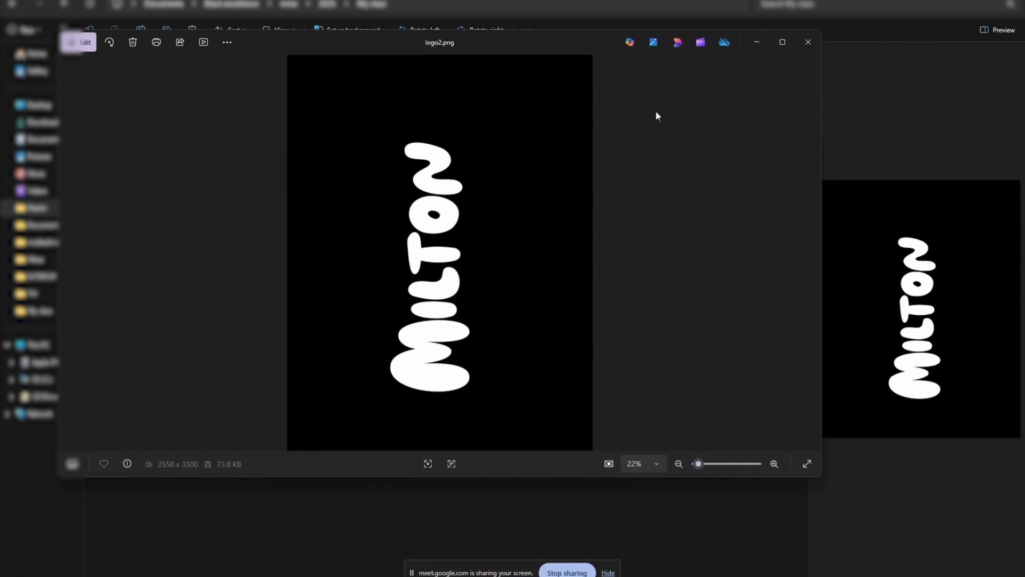
pyautogui.click(804, 49)
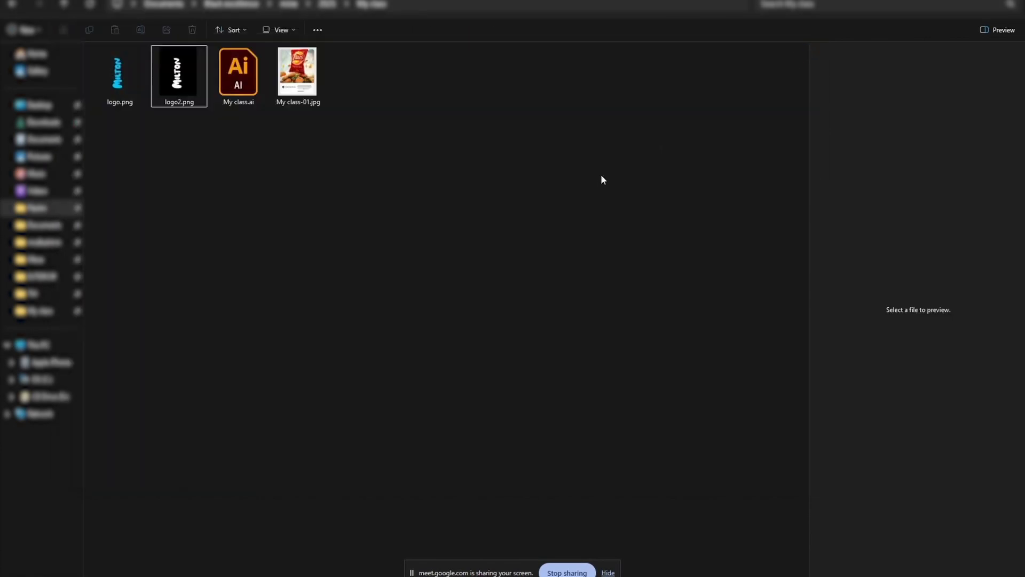
# Step: Switch to Cinema 4D, open the Legacy material for editing and examine its Diffuse, Reflection and Opacity channels
pyautogui.hotkey('alt', 'Tab')
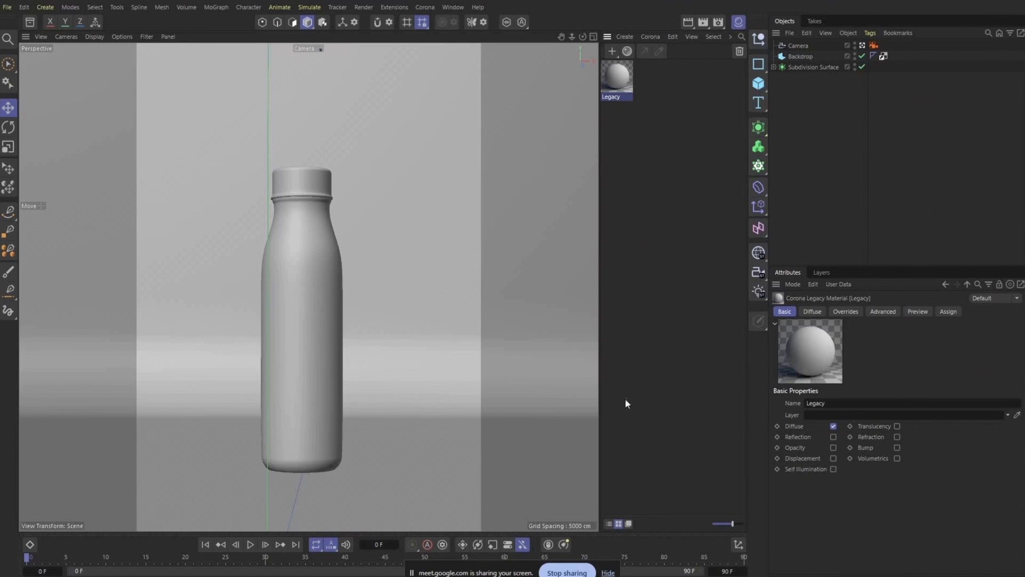
pyautogui.doubleClick(619, 77)
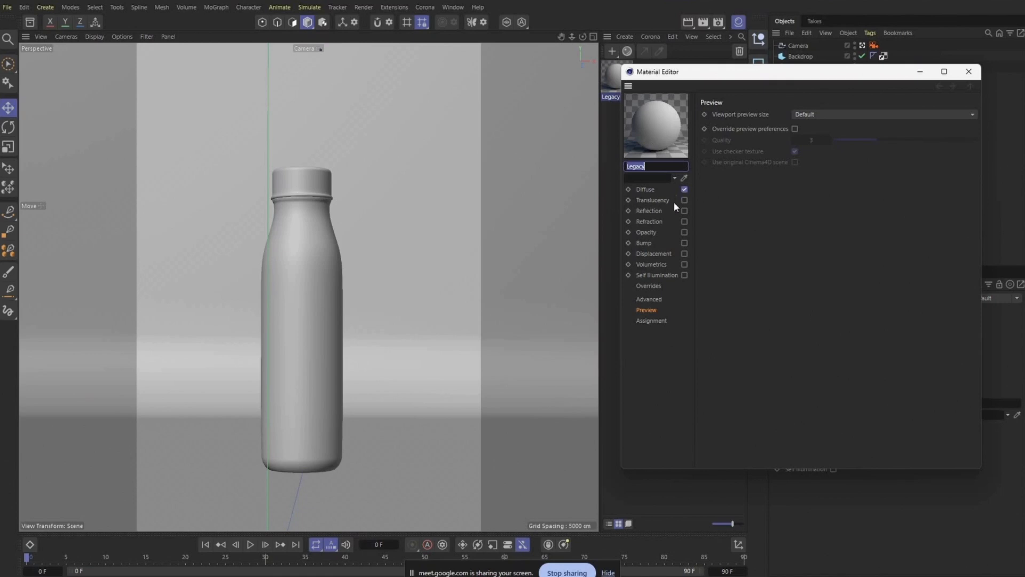
pyautogui.click(646, 190)
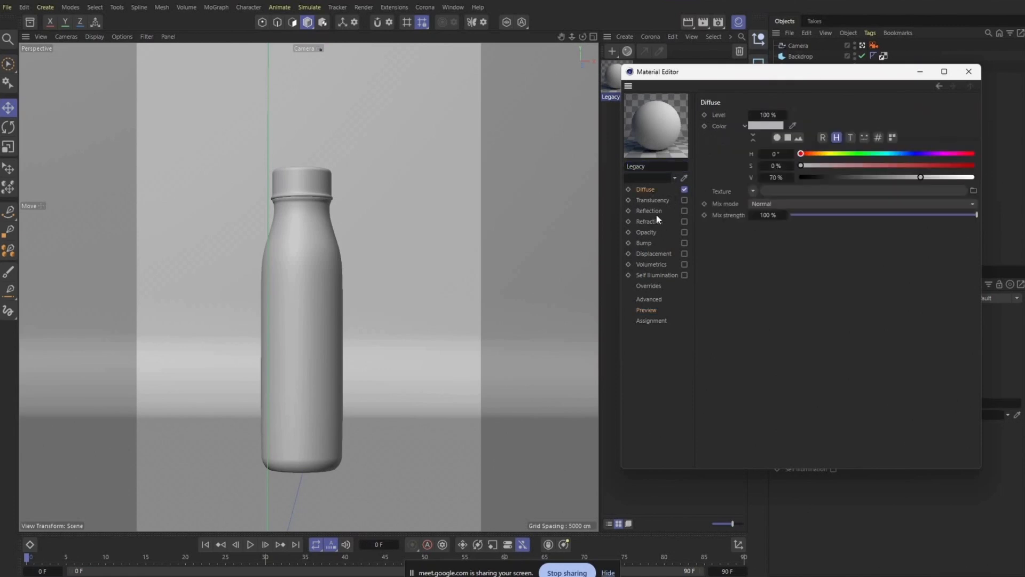
pyautogui.click(655, 213)
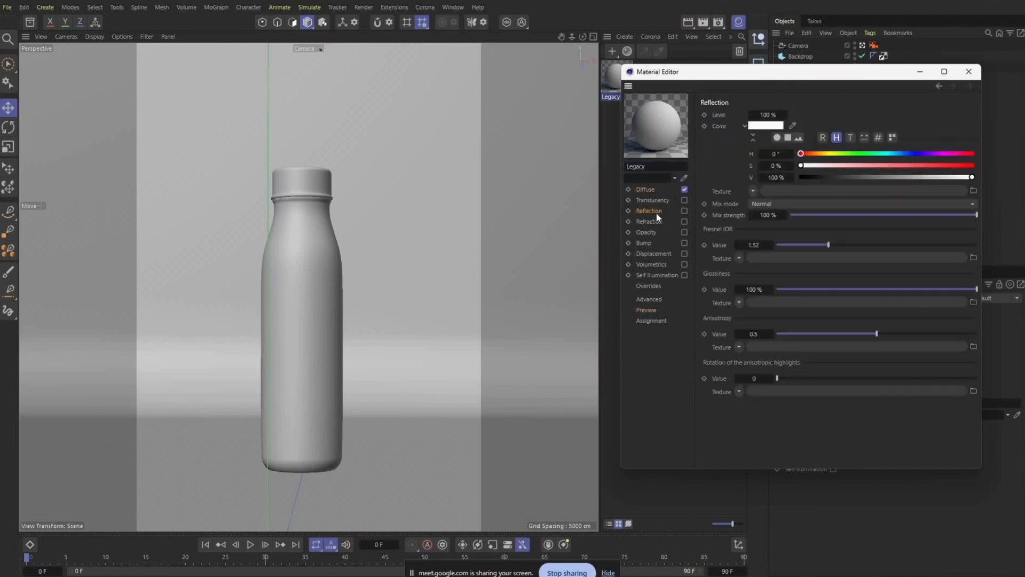
pyautogui.click(654, 232)
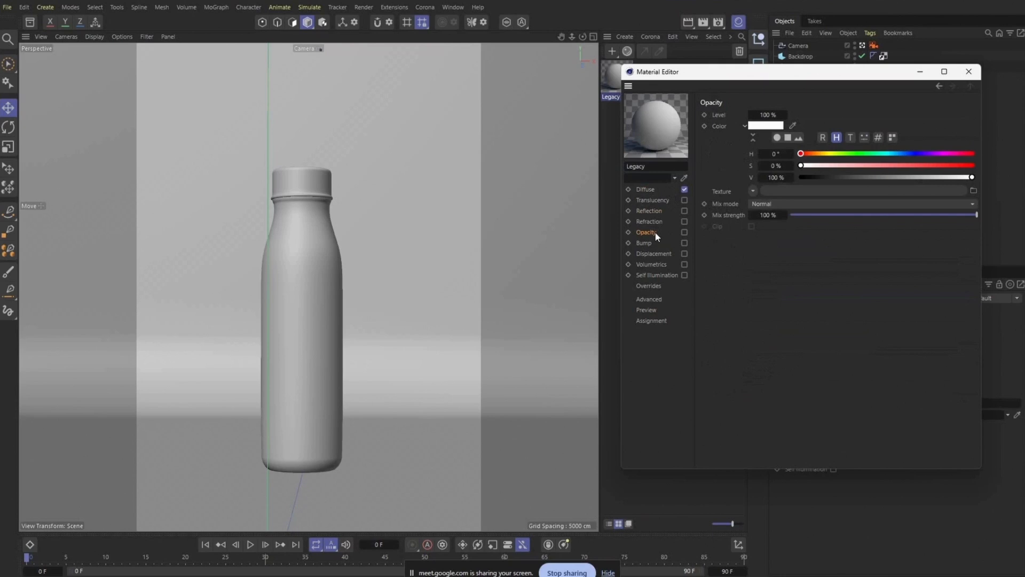
pyautogui.click(652, 189)
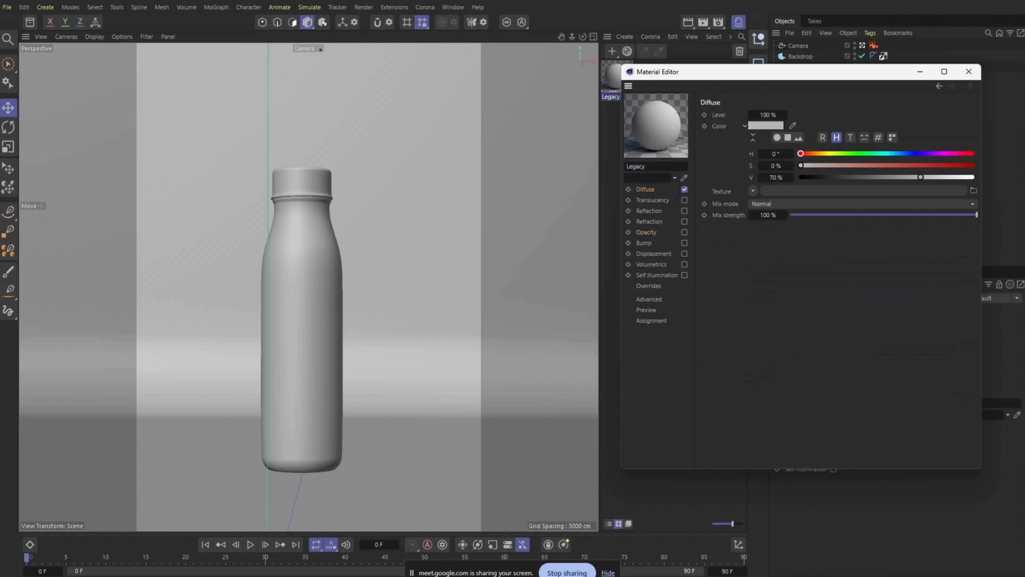
# Step: Switch to File Explorer and view the reference photo breeze_750_blue.jpg in the Downloads folder
pyautogui.click(279, 575)
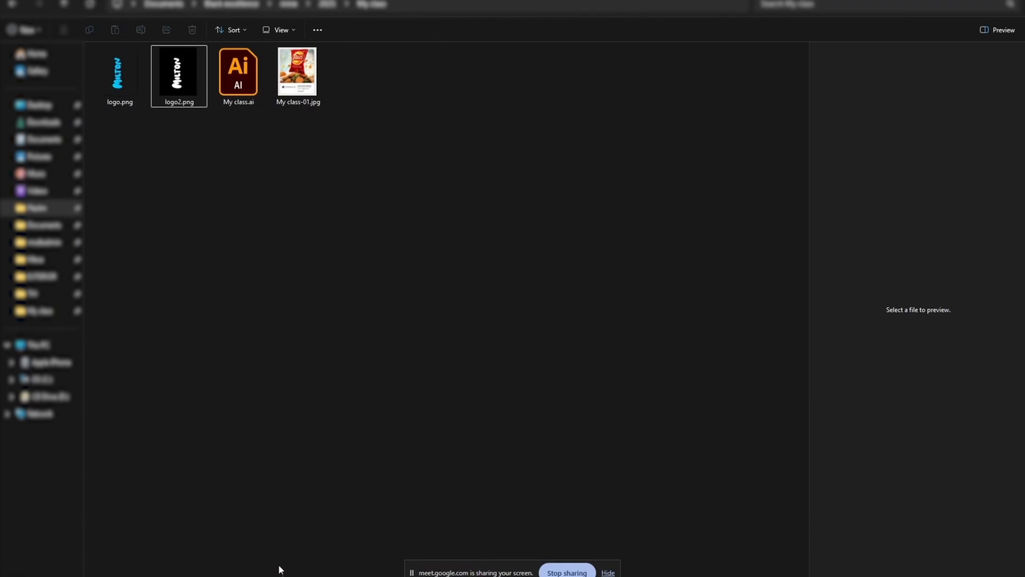
pyautogui.click(46, 128)
pyautogui.click(291, 105)
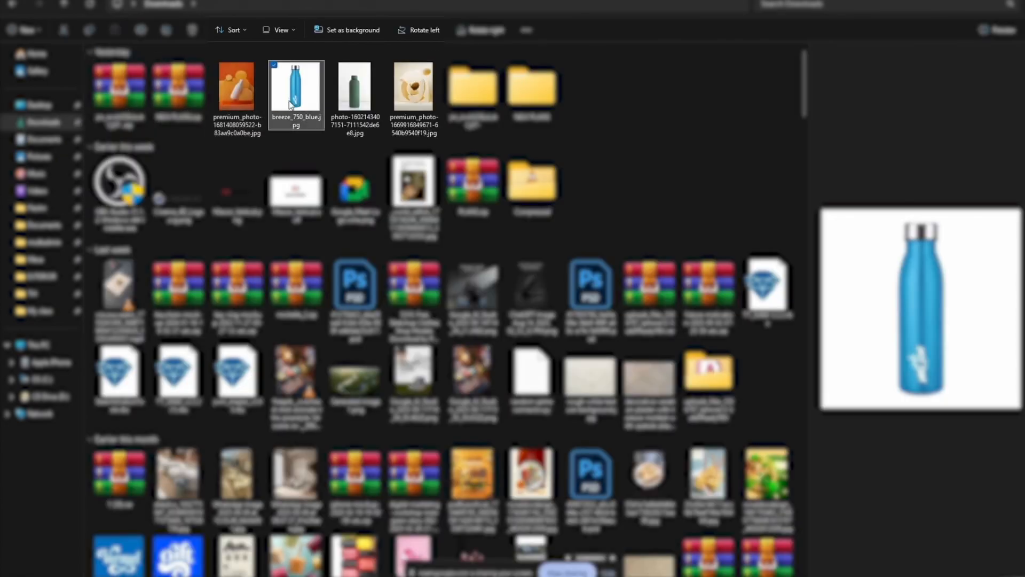
pyautogui.doubleClick(291, 104)
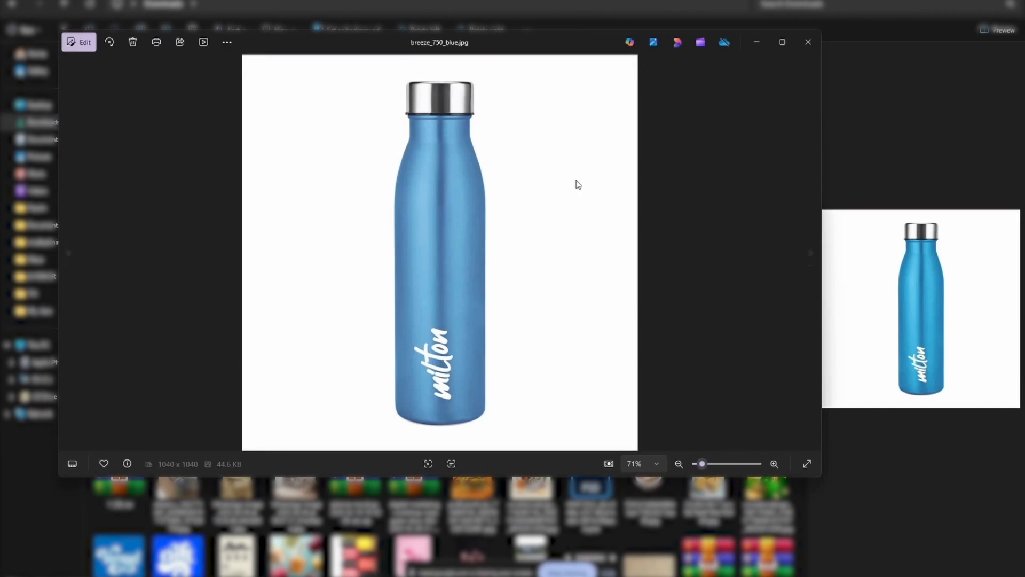
pyautogui.click(805, 43)
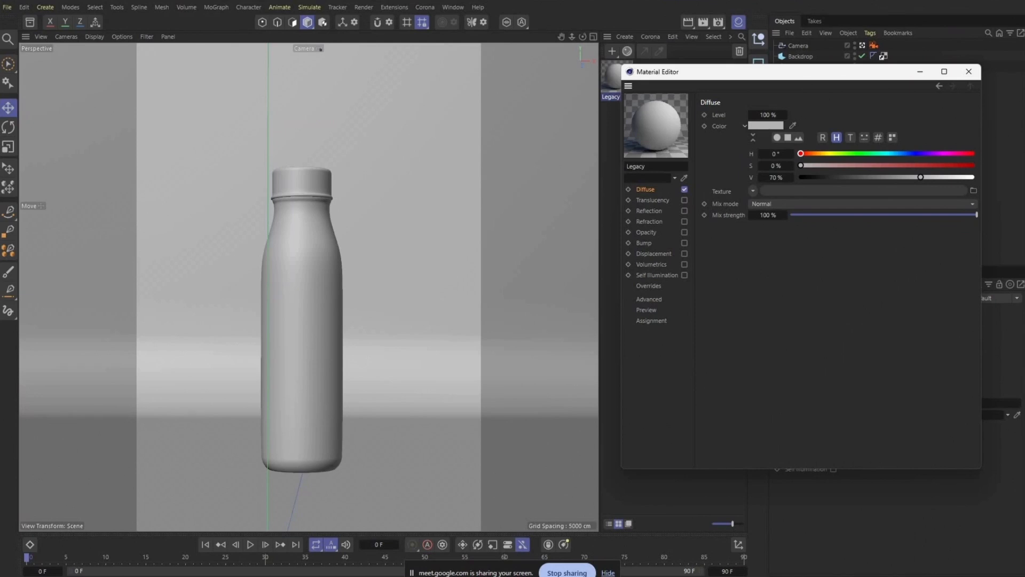
# Step: In Photoshop, hide the Background layer and export the Milton logo as transparent PNG Untitled-1.png at 2550 x 3300 px to the My class folder
pyautogui.click(301, 575)
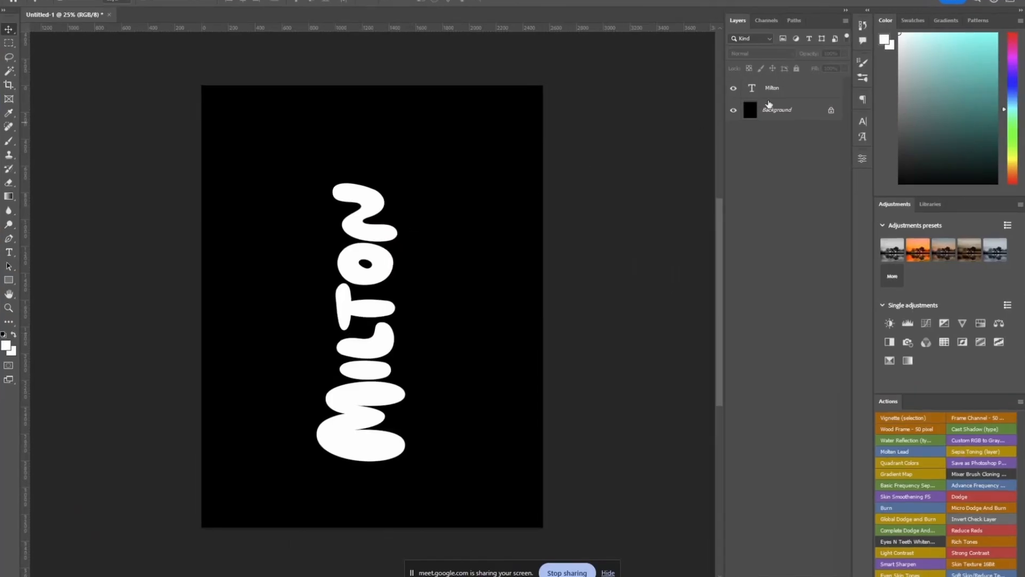
pyautogui.click(733, 110)
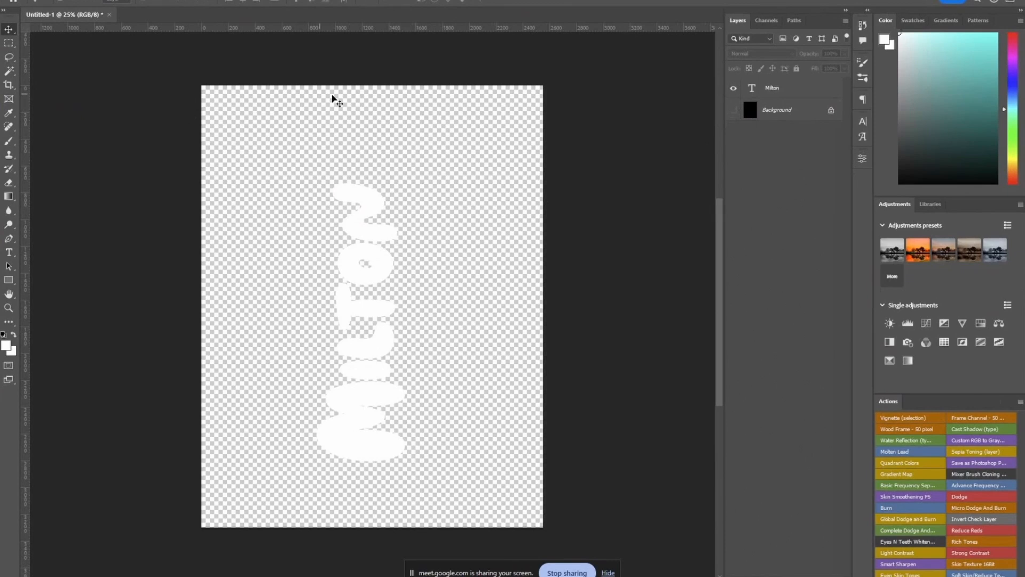
pyautogui.click(21, 0)
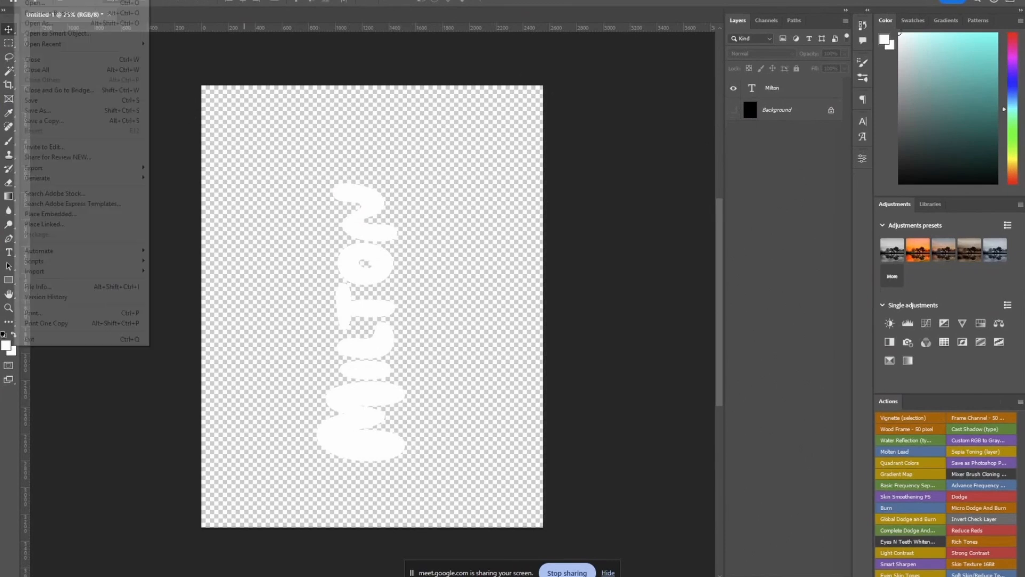
pyautogui.moveTo(55, 169)
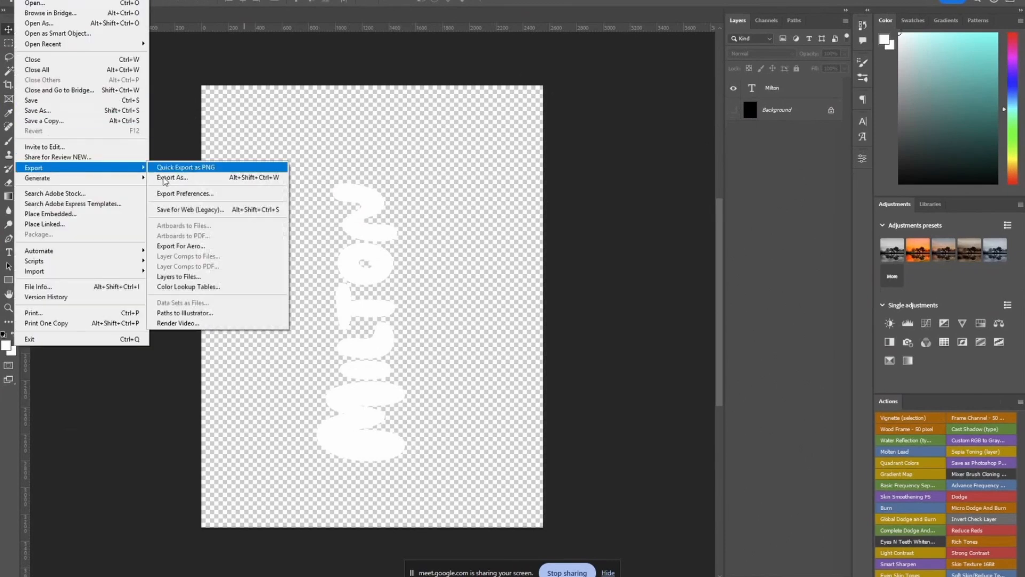
pyautogui.click(165, 178)
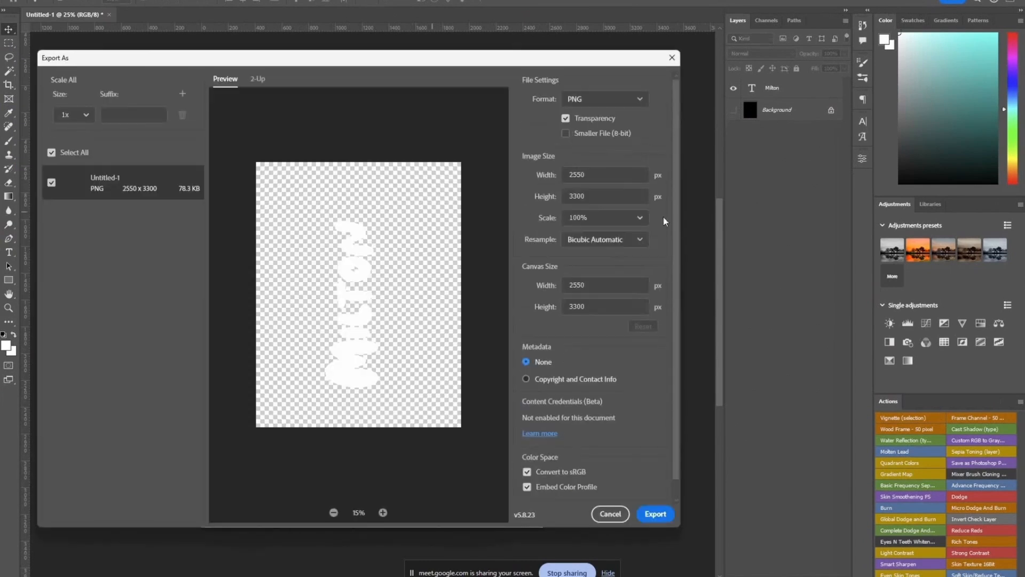
pyautogui.click(646, 516)
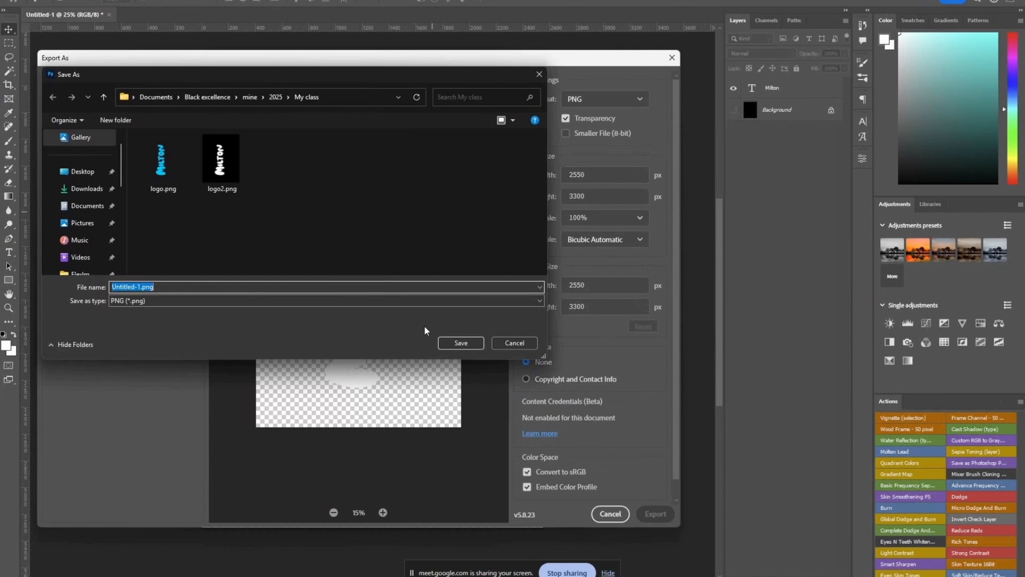
pyautogui.click(460, 342)
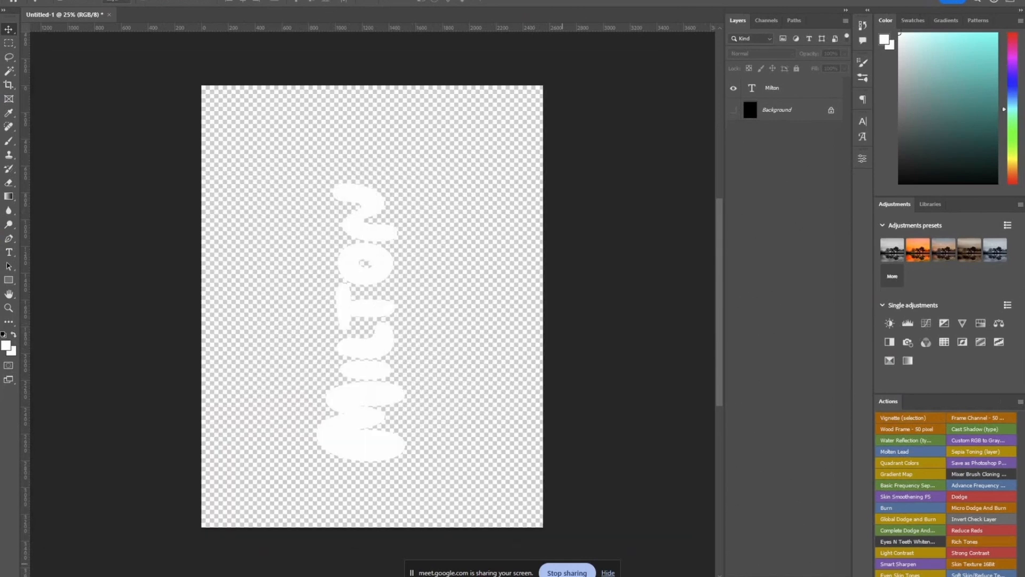
# Step: Switch to Cinema 4D and load Untitled-1.png as the Legacy material's Diffuse texture, copying the image to the project location
pyautogui.moveTo(443, 576)
pyautogui.click(482, 562)
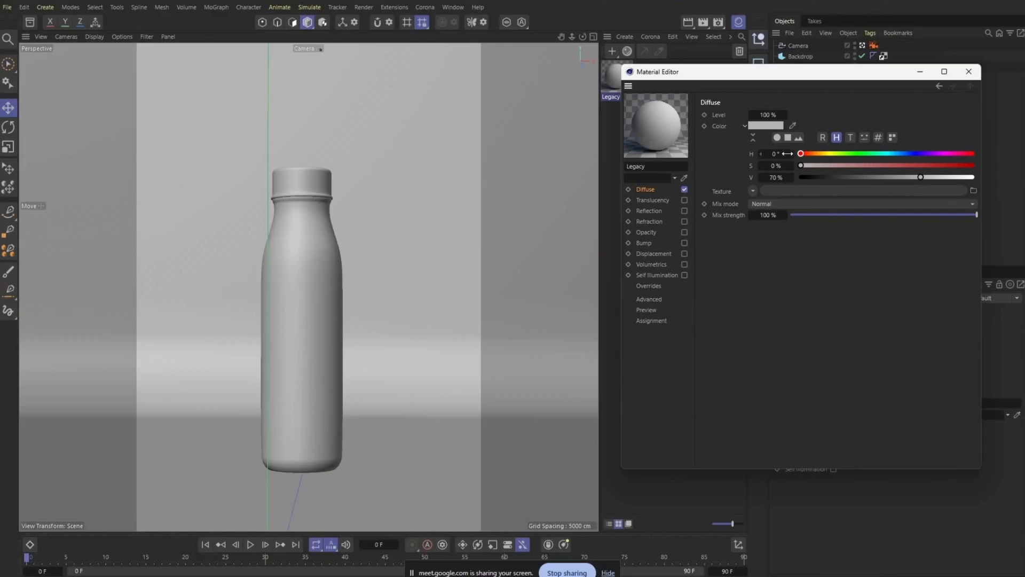
pyautogui.moveTo(668, 82); pyautogui.dragTo(516, 80)
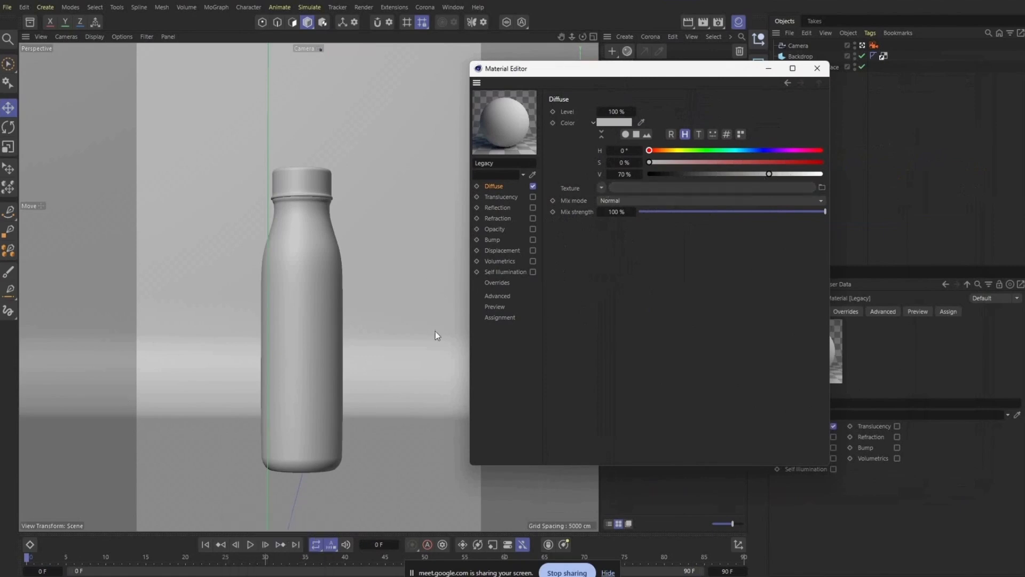
pyautogui.click(821, 188)
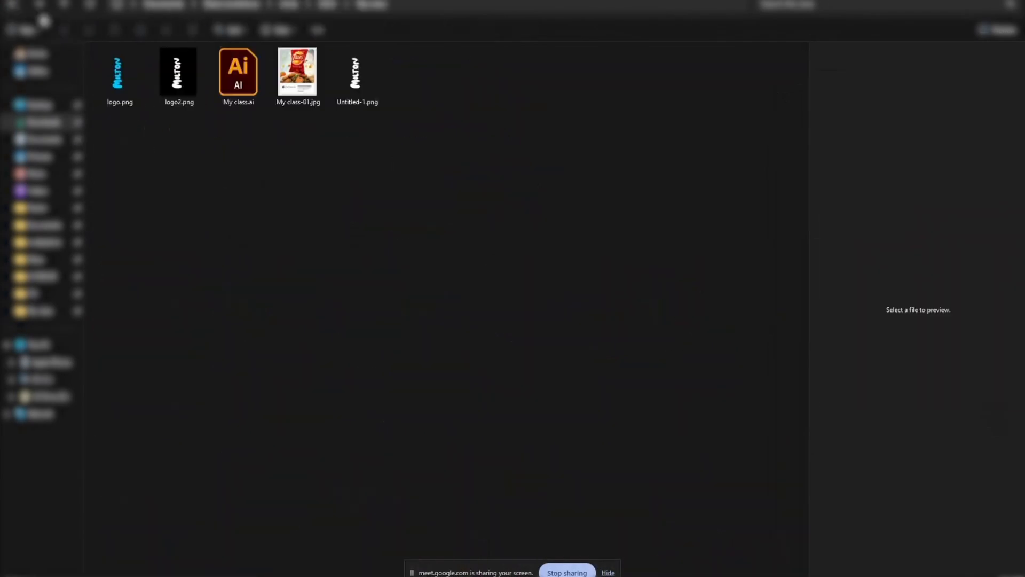
pyautogui.click(354, 81)
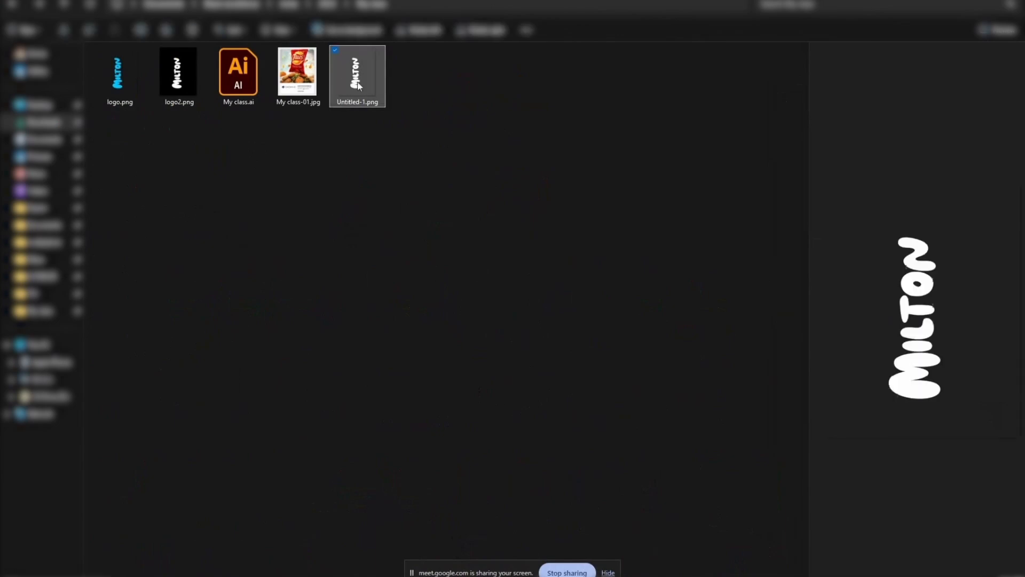
pyautogui.moveTo(354, 82); pyautogui.dragTo(739, 189)
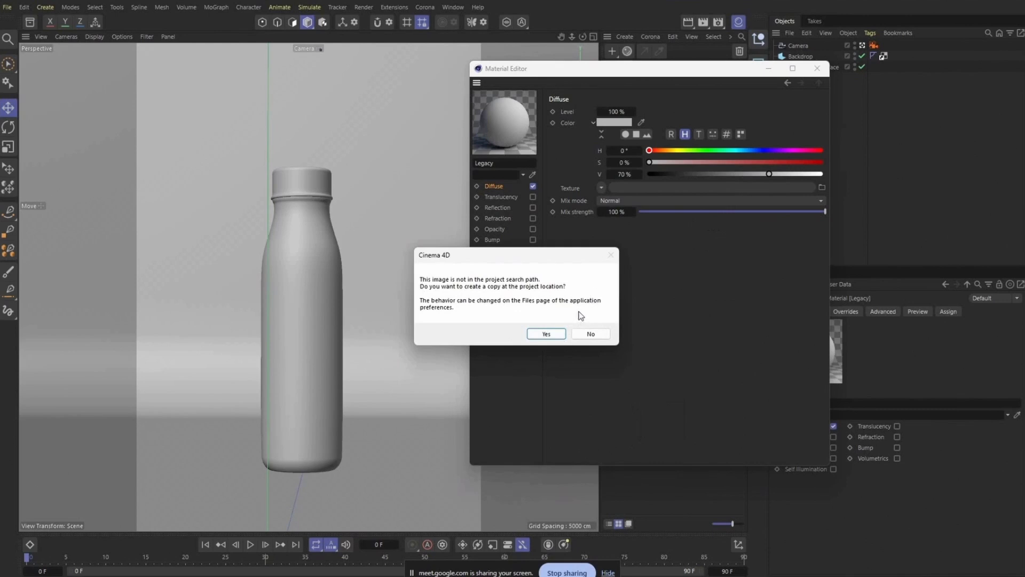
pyautogui.click(555, 334)
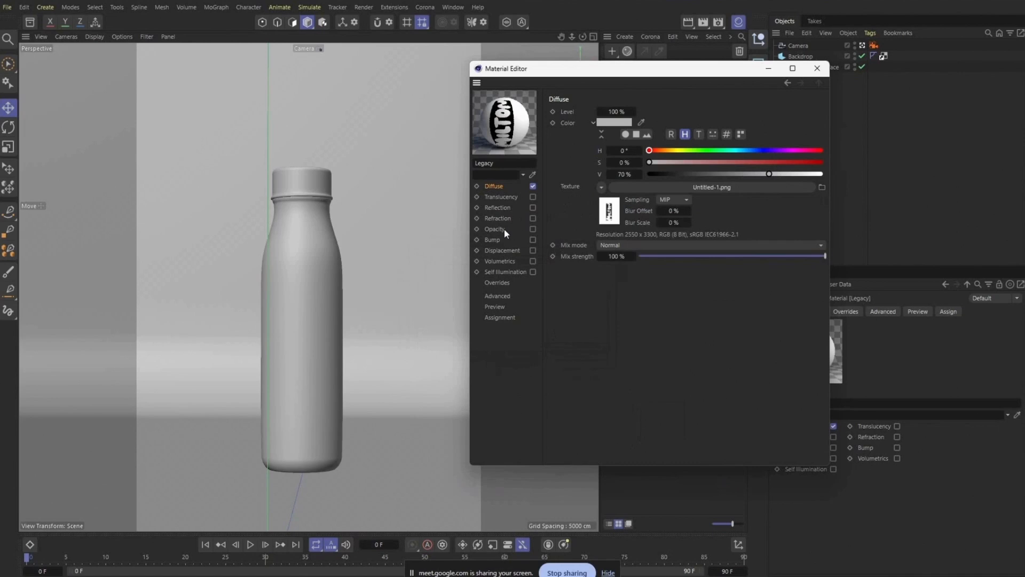
# Step: Enable the Legacy material's Opacity channel and load logo2.png as its texture, copying the image to the project location
pyautogui.click(533, 230)
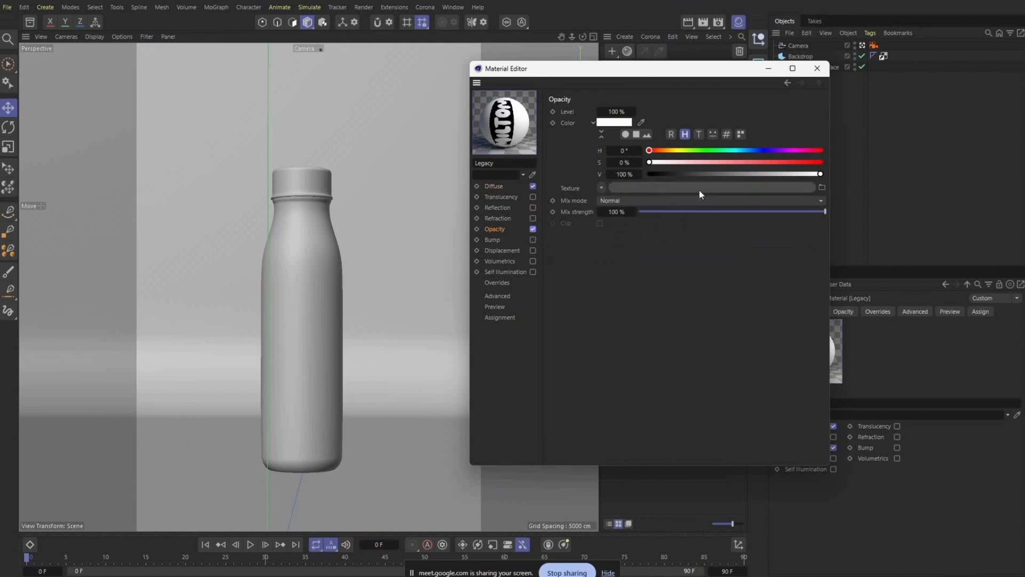
pyautogui.click(291, 572)
pyautogui.click(190, 126)
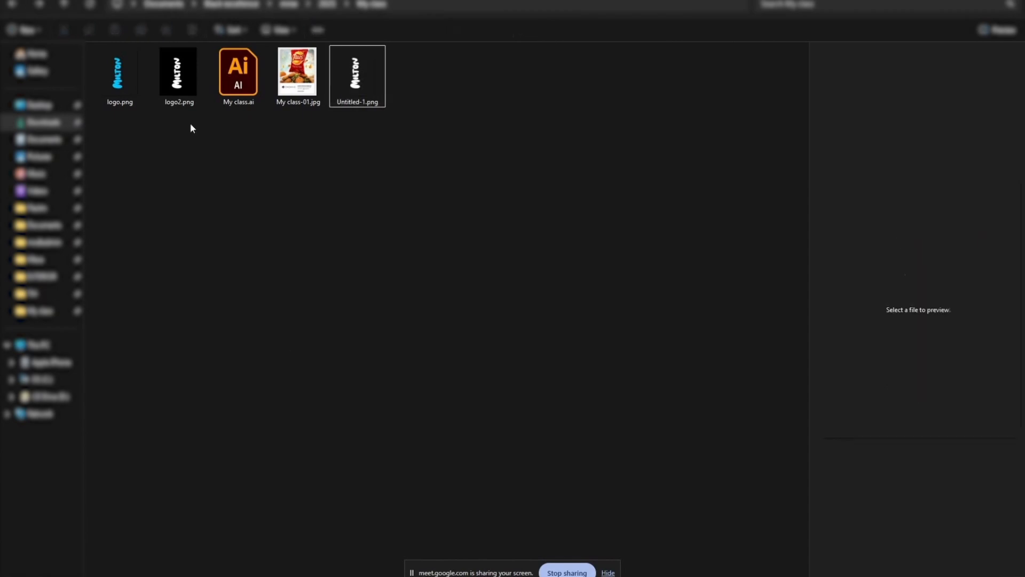
pyautogui.click(183, 78)
pyautogui.moveTo(183, 78); pyautogui.dragTo(718, 187)
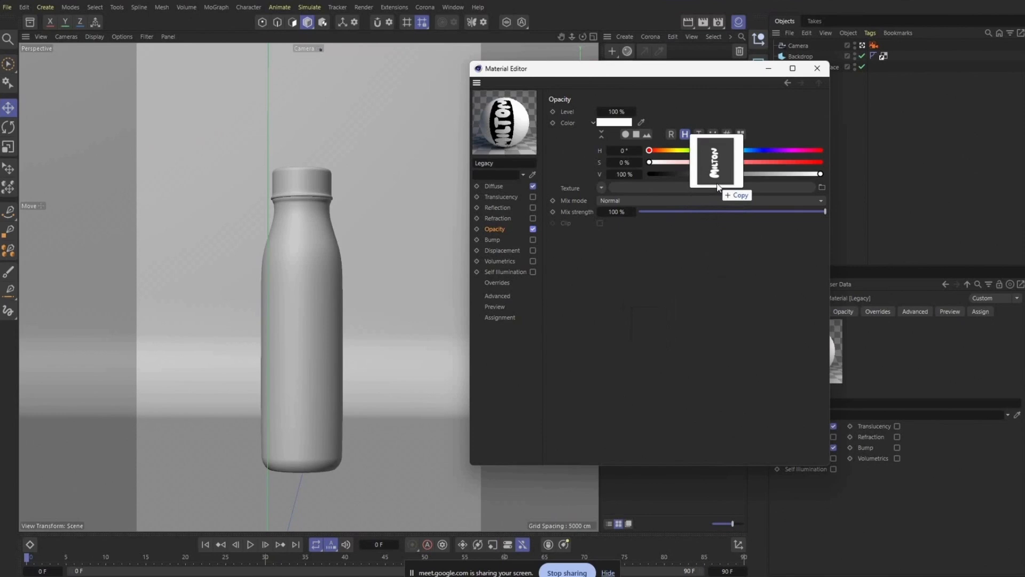
pyautogui.moveTo(717, 186); pyautogui.dragTo(716, 181)
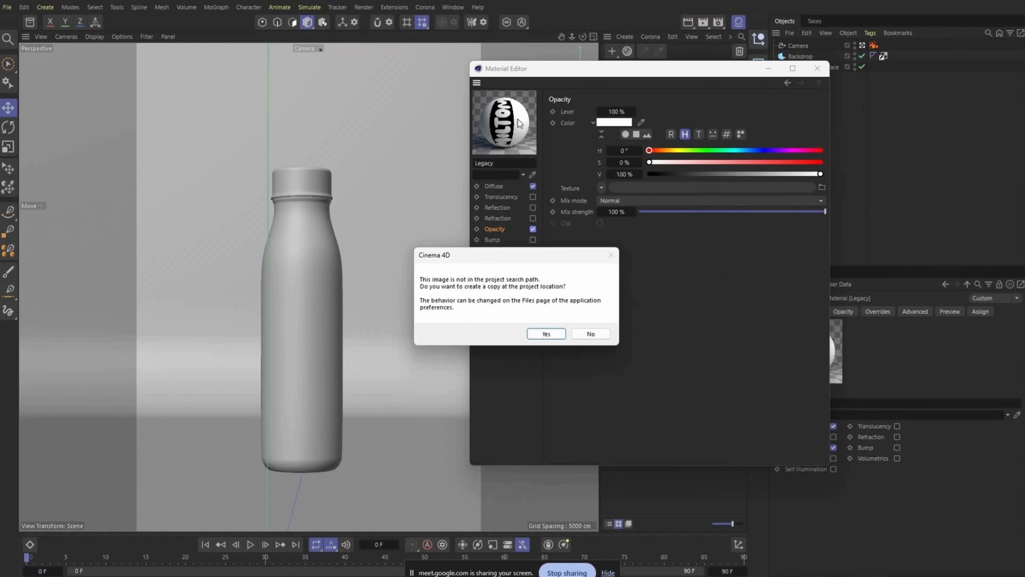
pyautogui.click(546, 334)
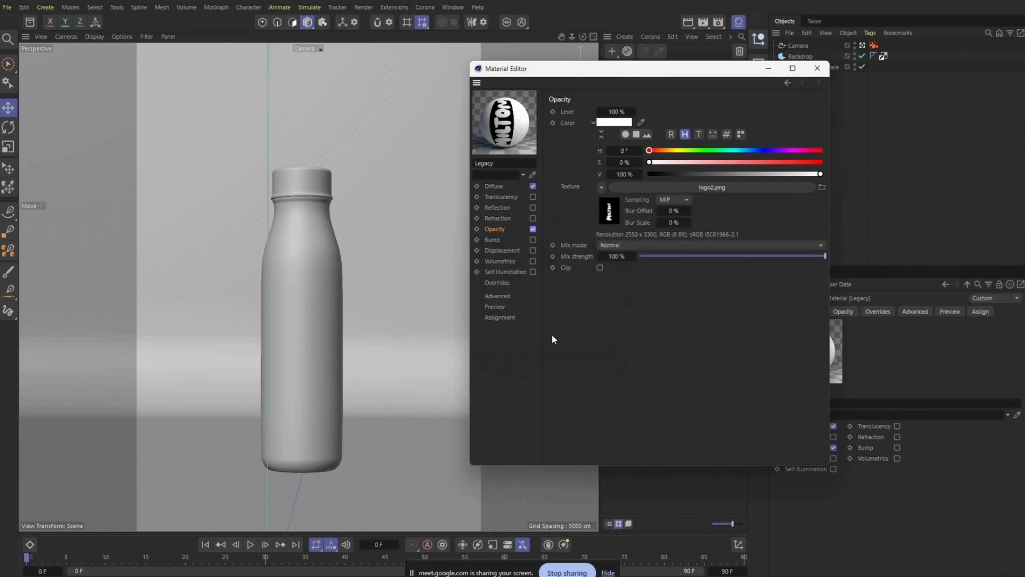
# Step: Reposition and resize the Material Editor, and view the reference photo breeze_750_blue.jpg from the Downloads folder
pyautogui.moveTo(721, 0); pyautogui.dragTo(711, 66)
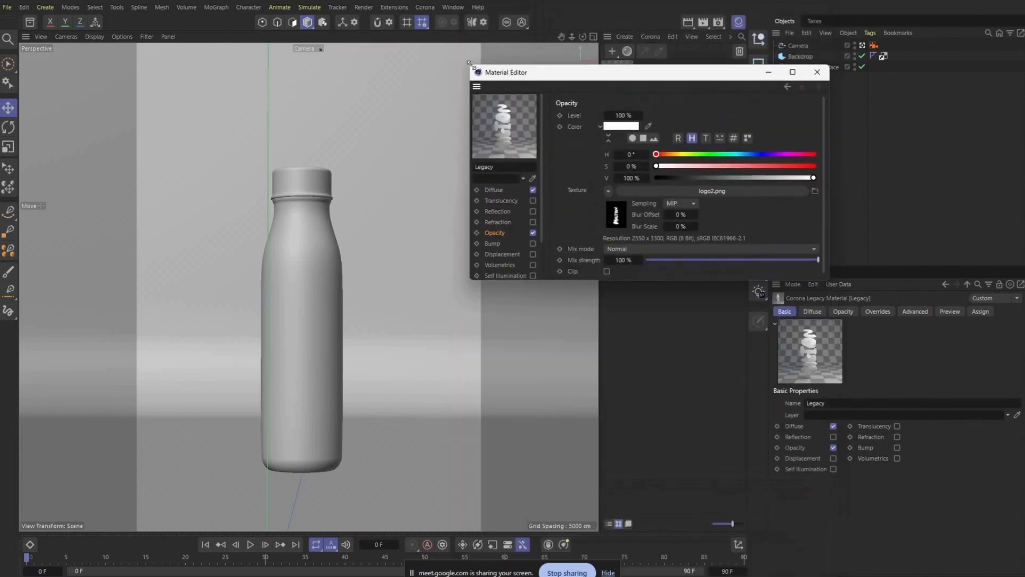
pyautogui.moveTo(479, 72); pyautogui.dragTo(366, 53)
pyautogui.moveTo(439, 53); pyautogui.dragTo(543, 157)
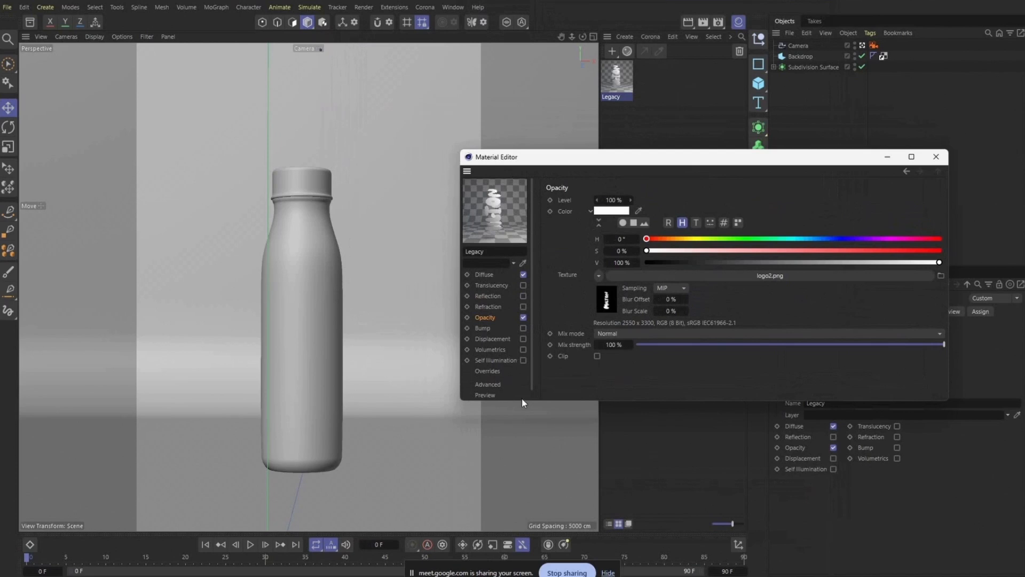
pyautogui.moveTo(557, 402); pyautogui.dragTo(552, 447)
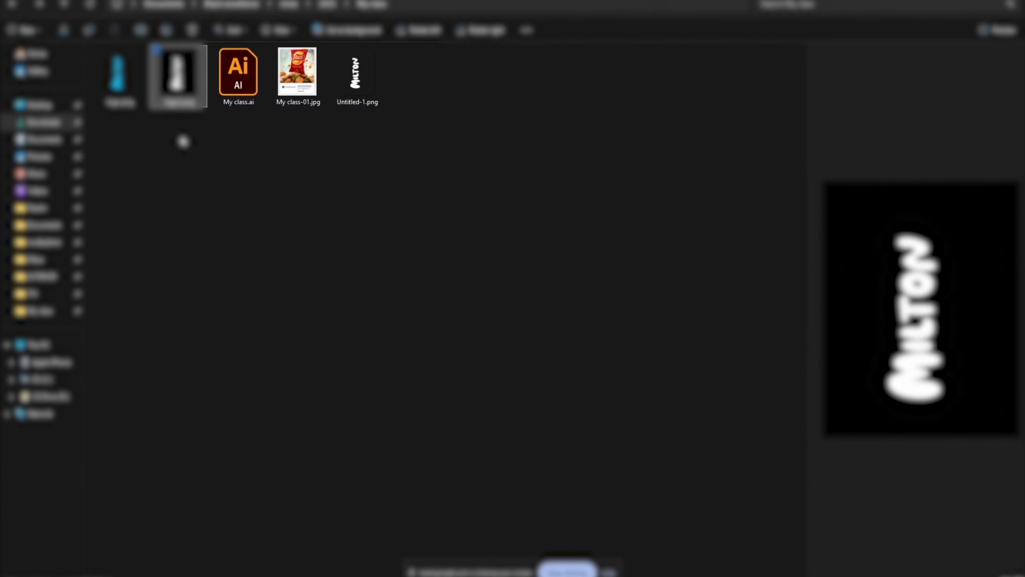
pyautogui.click(50, 124)
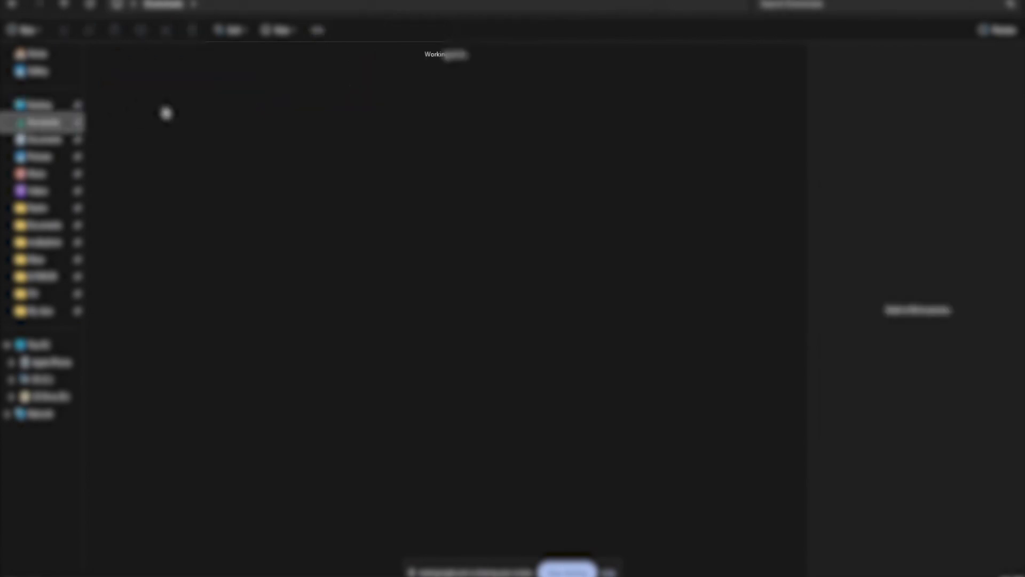
pyautogui.doubleClick(293, 85)
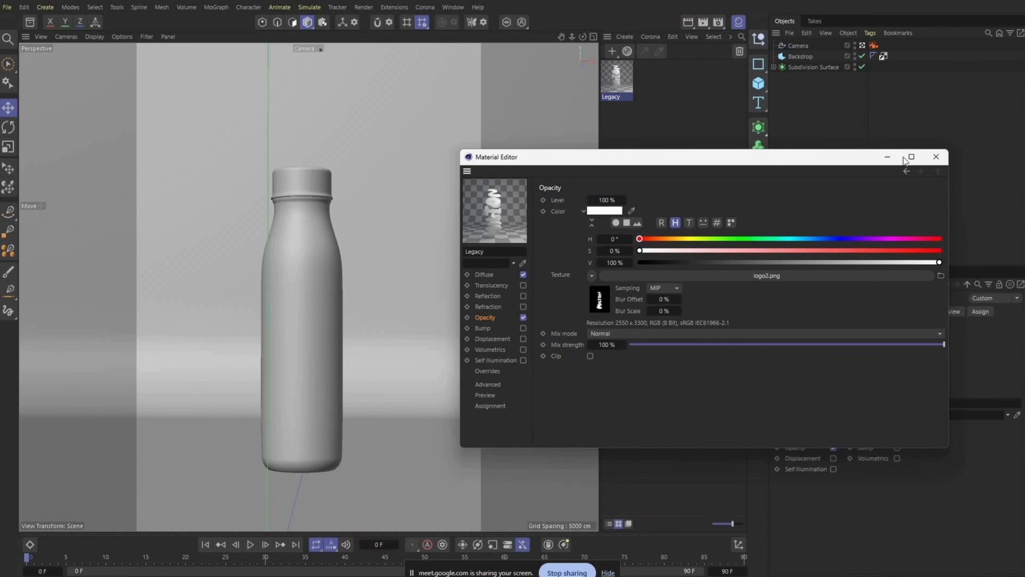
# Step: Close the logo material, create a second Corona Legacy material and open its Diffuse channel in a resized Material Editor
pyautogui.click(935, 158)
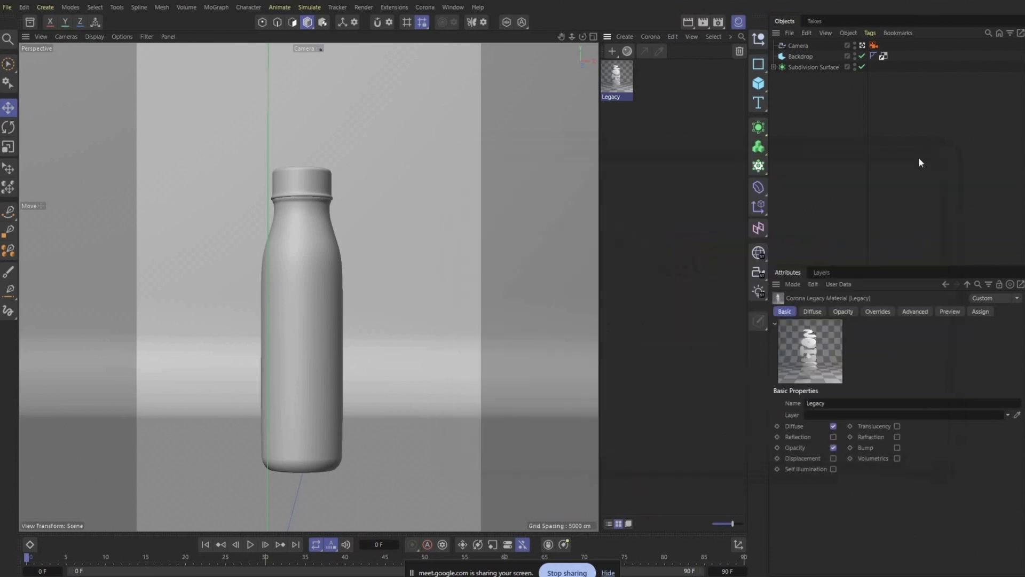
pyautogui.click(640, 123)
pyautogui.click(652, 35)
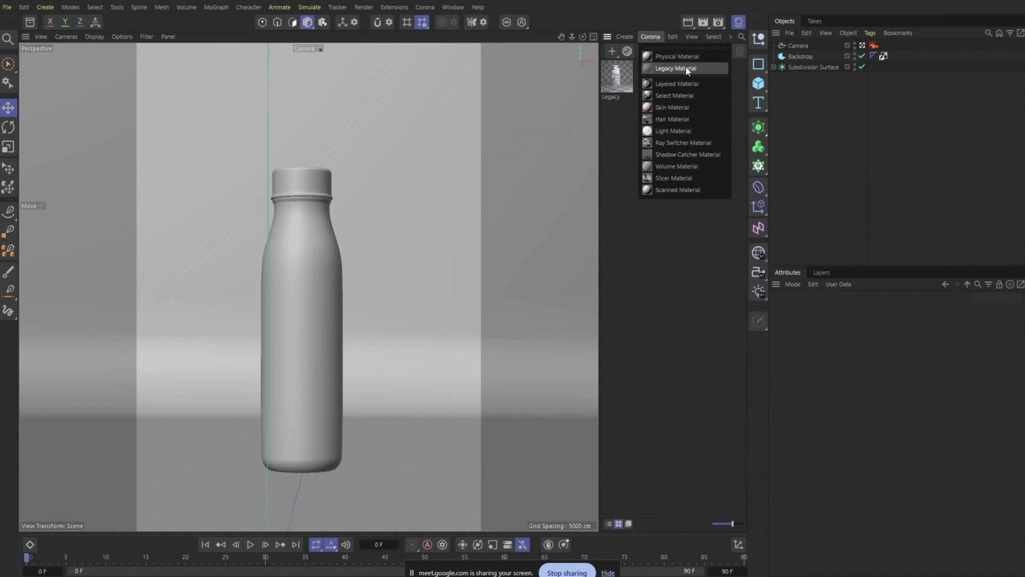
pyautogui.click(687, 69)
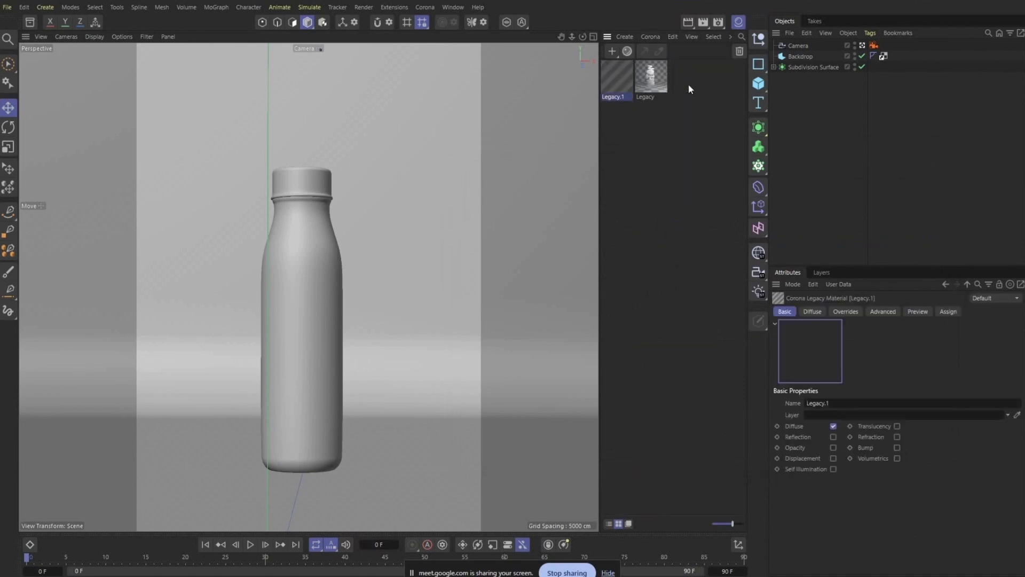
pyautogui.doubleClick(627, 72)
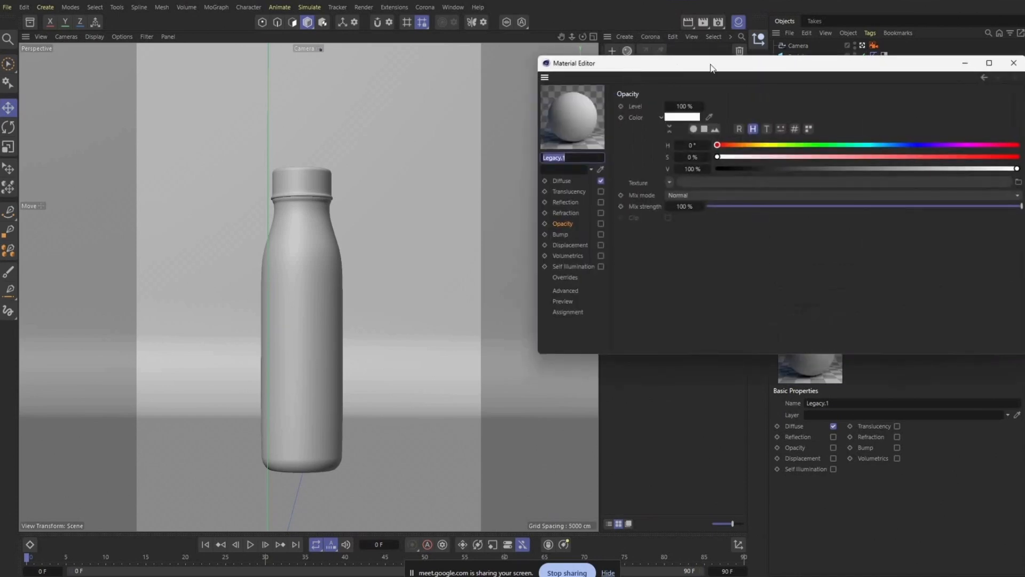
pyautogui.moveTo(711, 63); pyautogui.dragTo(612, 85)
pyautogui.moveTo(591, 376); pyautogui.dragTo(591, 448)
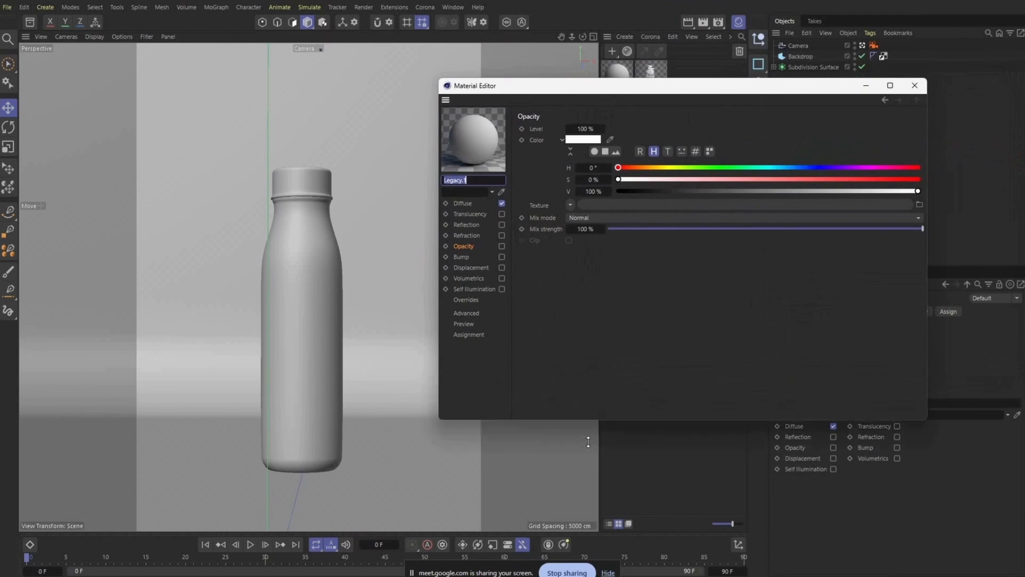
pyautogui.click(470, 205)
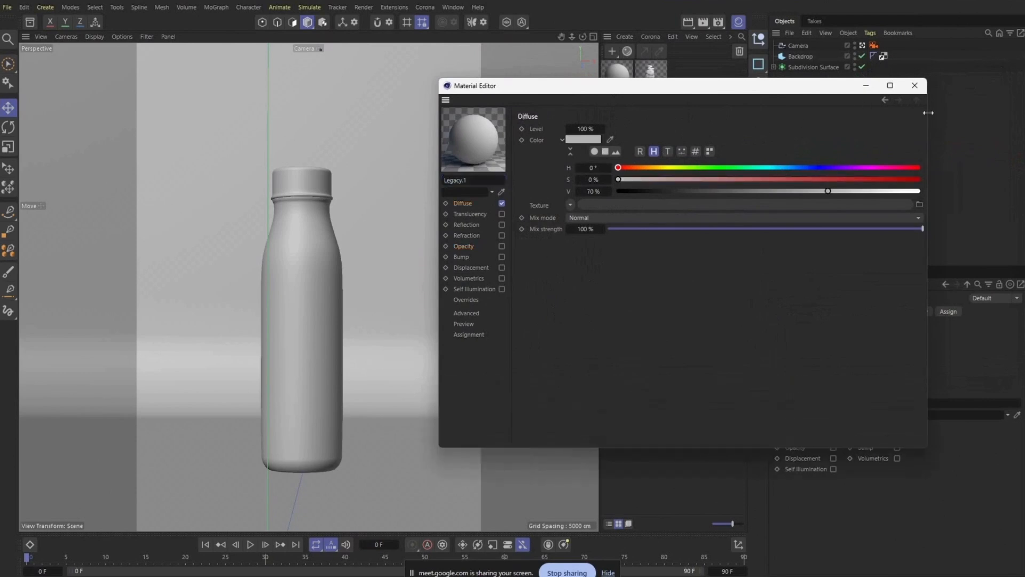
pyautogui.moveTo(928, 112); pyautogui.dragTo(769, 113)
pyautogui.moveTo(696, 90); pyautogui.dragTo(741, 90)
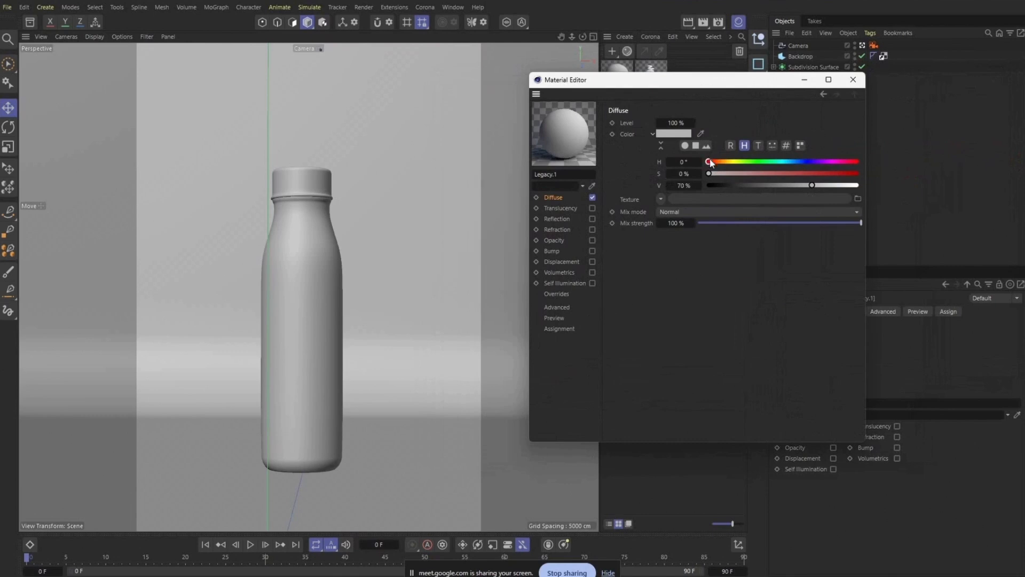
# Step: Set the new Legacy material's Diffuse color to the bright blue 128EC3, trying different hues on the way
pyautogui.moveTo(708, 161); pyautogui.dragTo(779, 174)
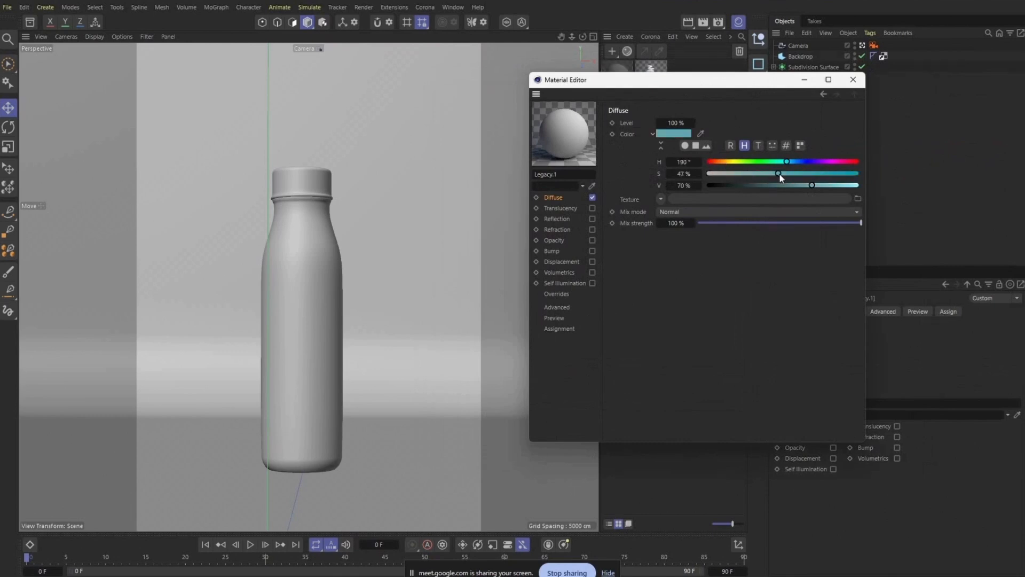
pyautogui.click(786, 146)
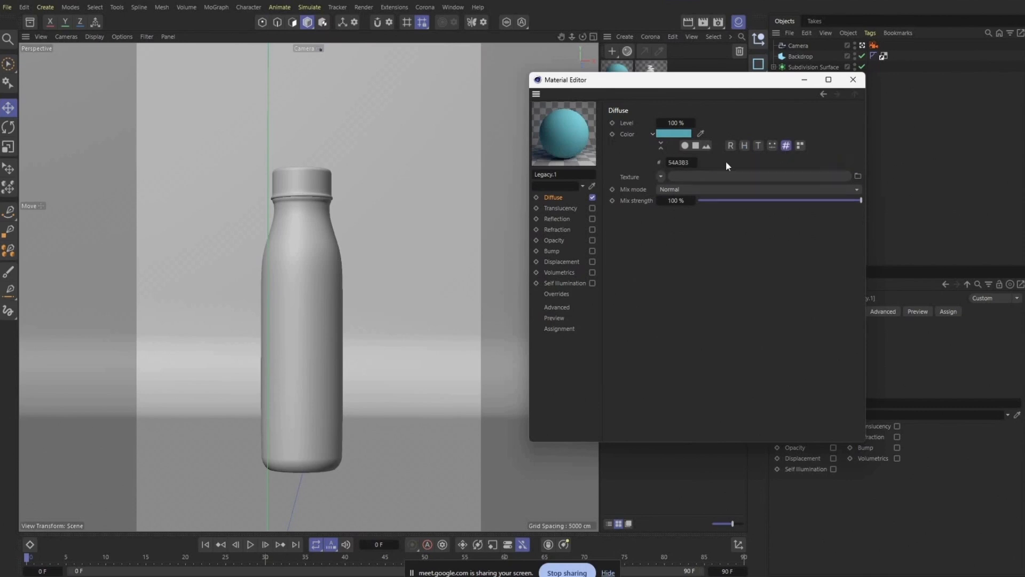
pyautogui.doubleClick(688, 165)
pyautogui.click(685, 145)
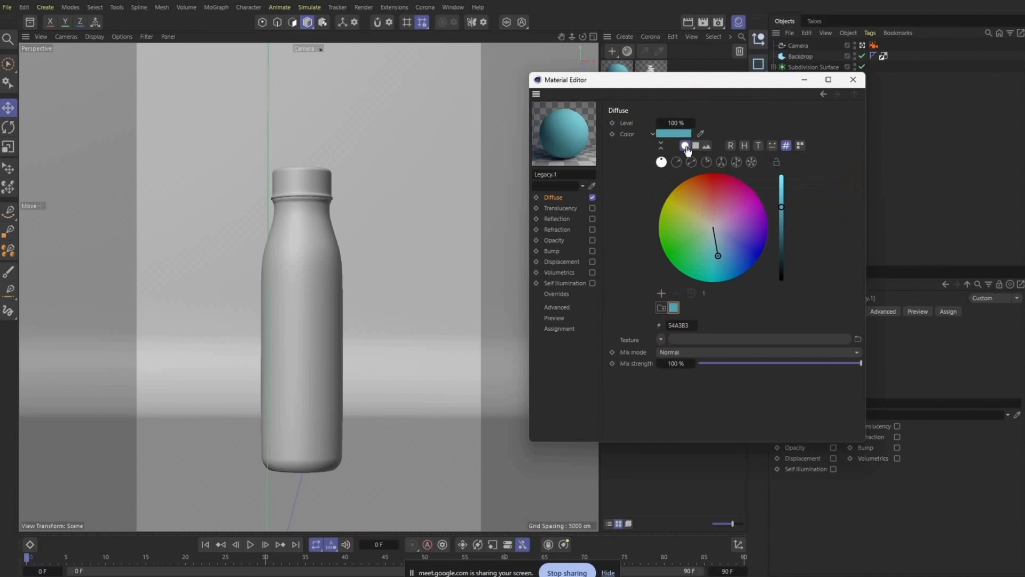
pyautogui.moveTo(718, 257); pyautogui.dragTo(747, 249)
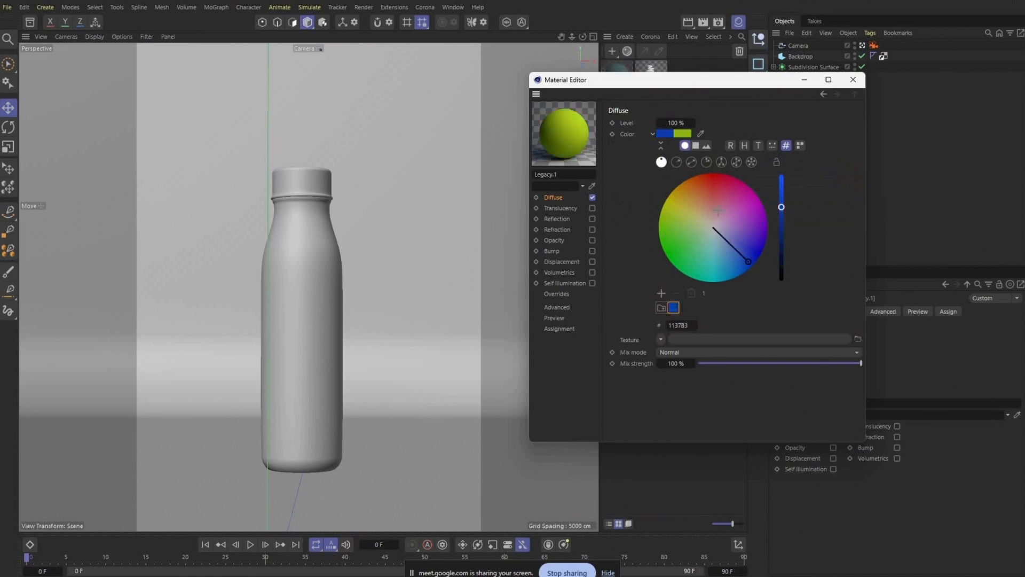
pyautogui.click(695, 145)
pyautogui.moveTo(749, 191)
pyautogui.mouseDown()
pyautogui.moveTo(705, 195)
pyautogui.moveTo(756, 196)
pyautogui.moveTo(737, 182)
pyautogui.mouseUp()
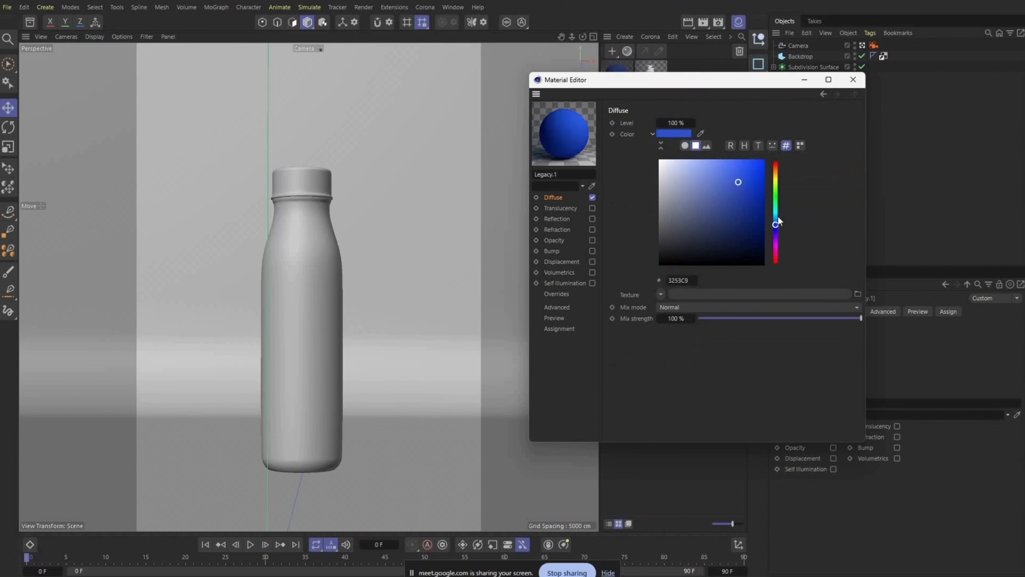
pyautogui.moveTo(775, 225); pyautogui.dragTo(775, 218)
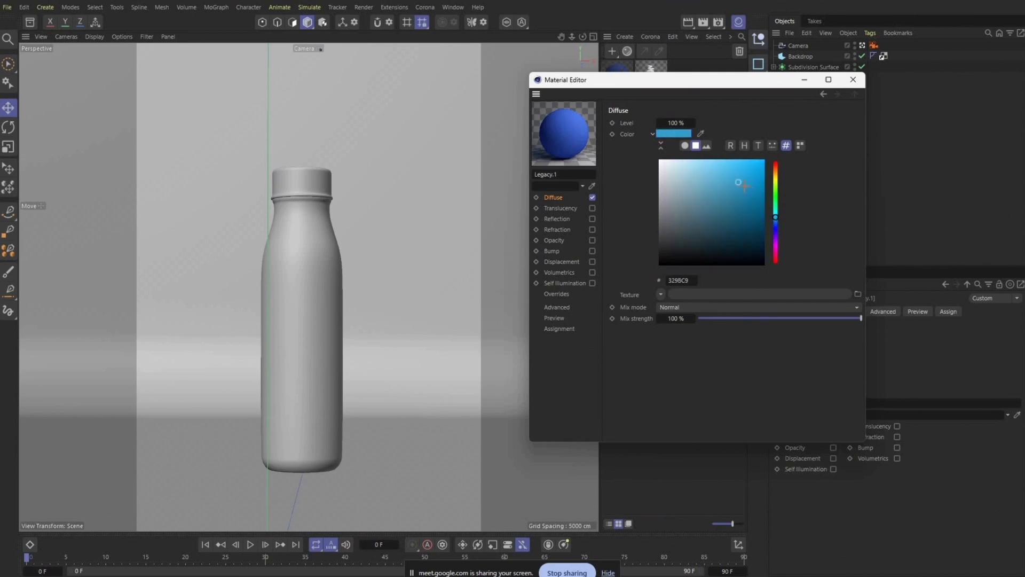
pyautogui.moveTo(752, 183); pyautogui.dragTo(755, 184)
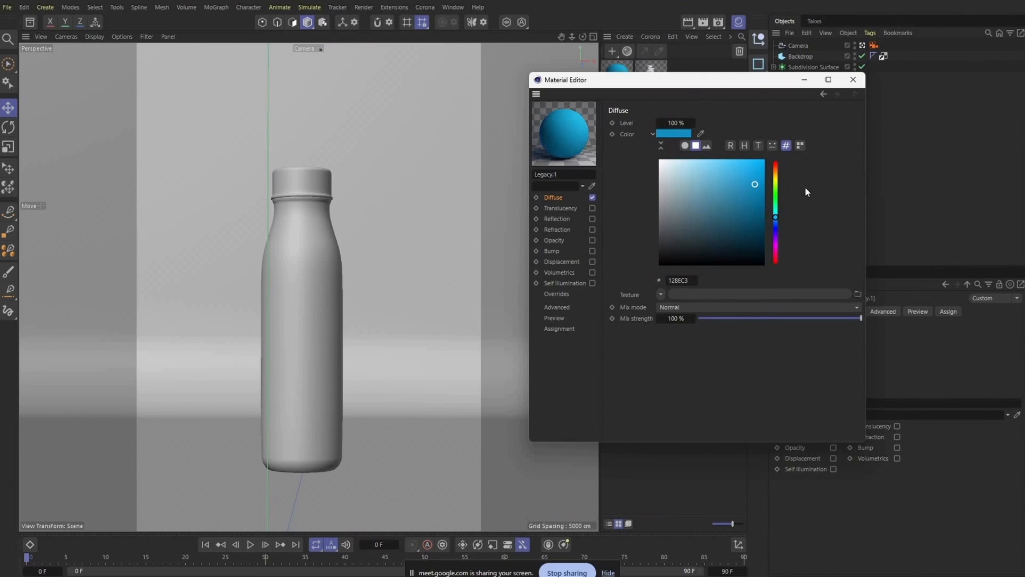
# Step: Switch to File Explorer, view breeze_750_blue.jpg to compare the bottle's blue, and return to Cinema 4D
pyautogui.hotkey('alt', 'Tab')
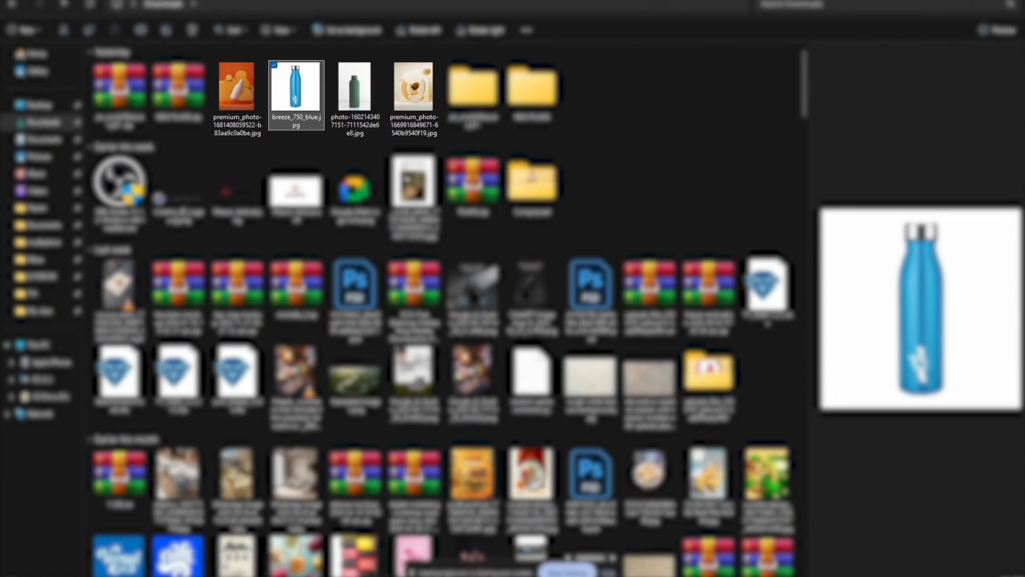
pyautogui.doubleClick(288, 104)
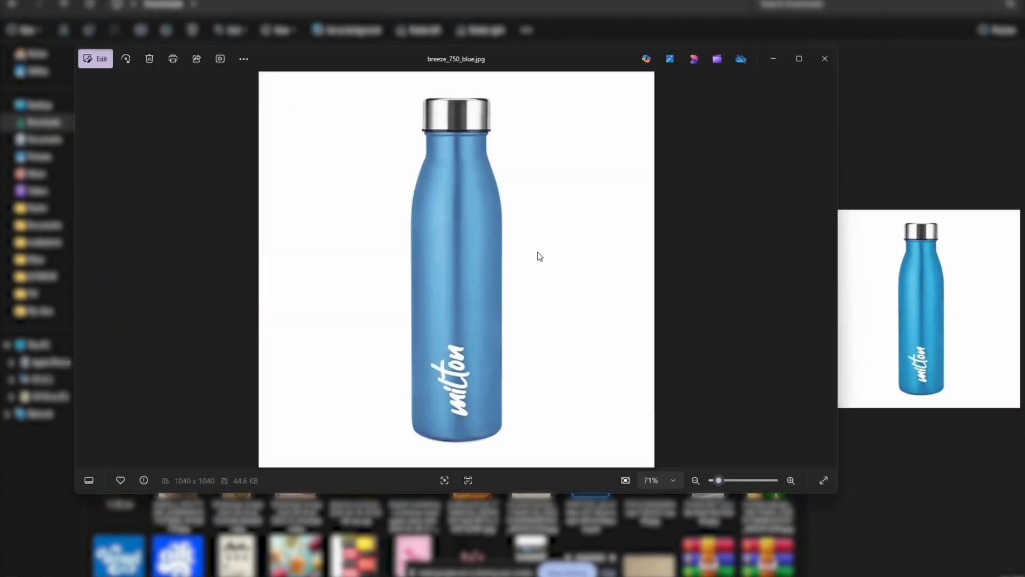
pyautogui.click(825, 59)
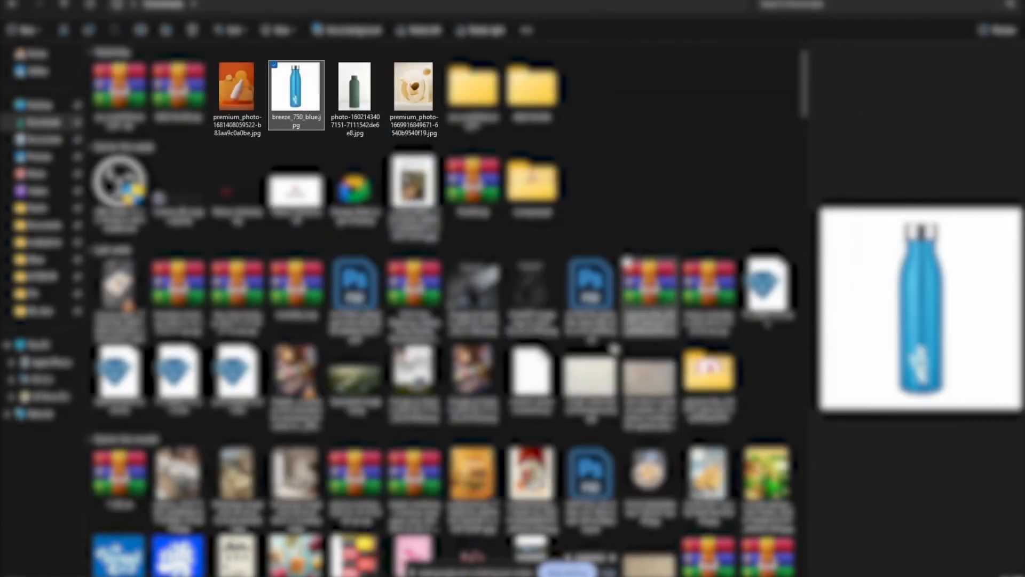
pyautogui.hotkey('alt', 'Tab')
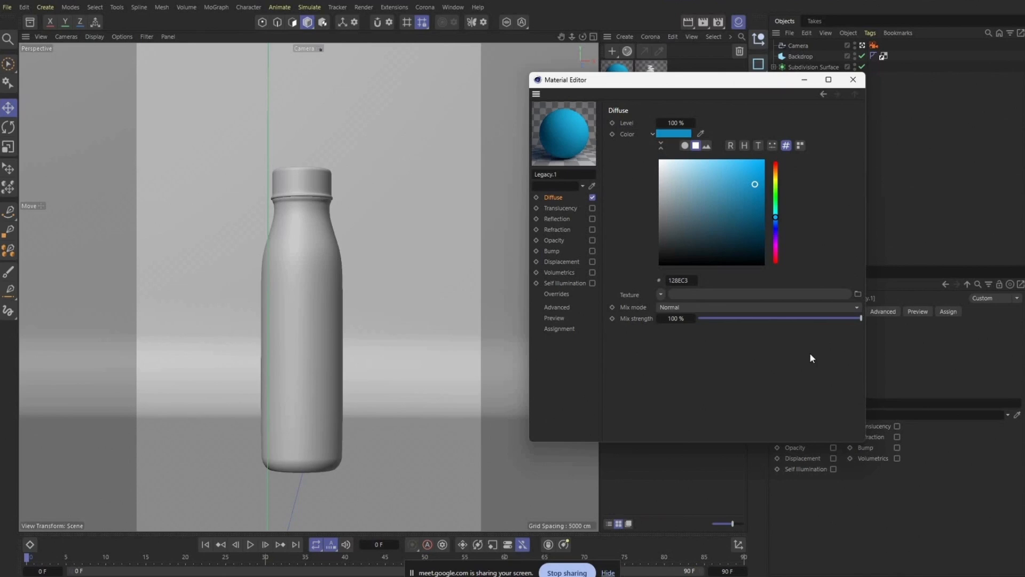
# Step: Copy the hex code 128EC3 of the Legacy.1 material's Diffuse color
pyautogui.click(785, 146)
pyautogui.click(785, 145)
pyautogui.moveTo(694, 279); pyautogui.dragTo(659, 279)
pyautogui.rightClick(680, 282)
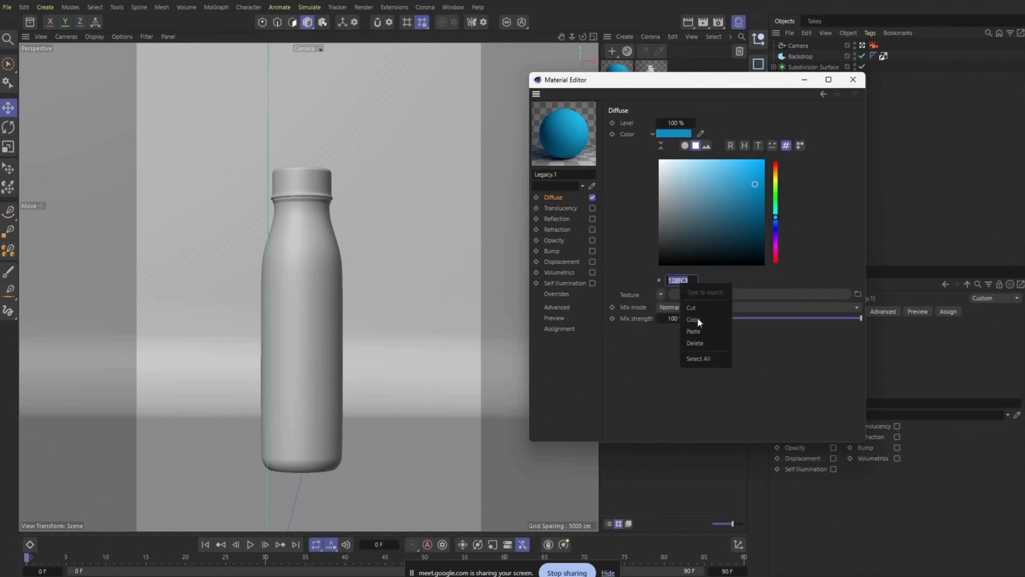
pyautogui.click(699, 321)
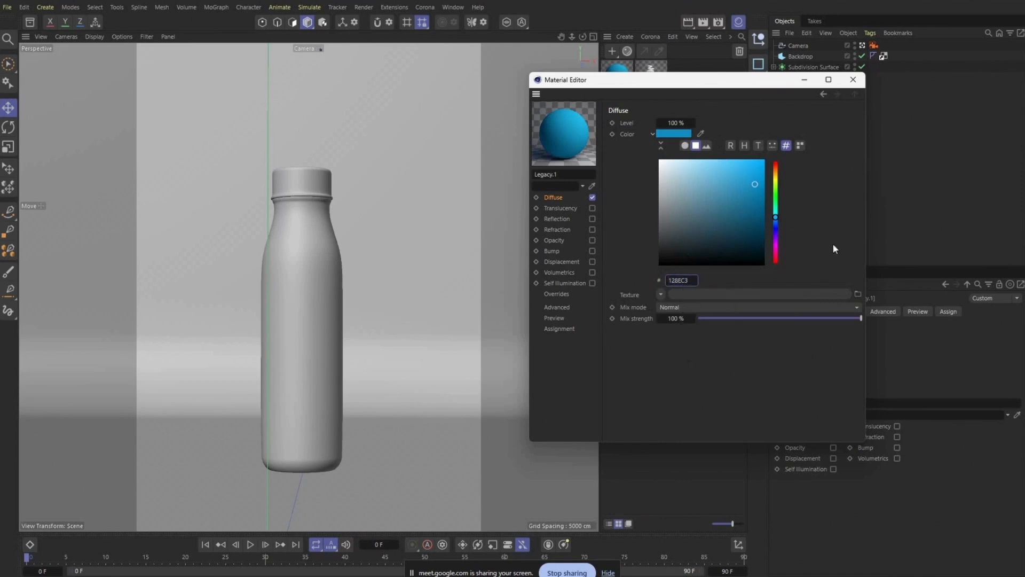
# Step: Enable the Reflection channel of the Legacy.1 material and set its Fresnel IOR to 999
pyautogui.click(565, 220)
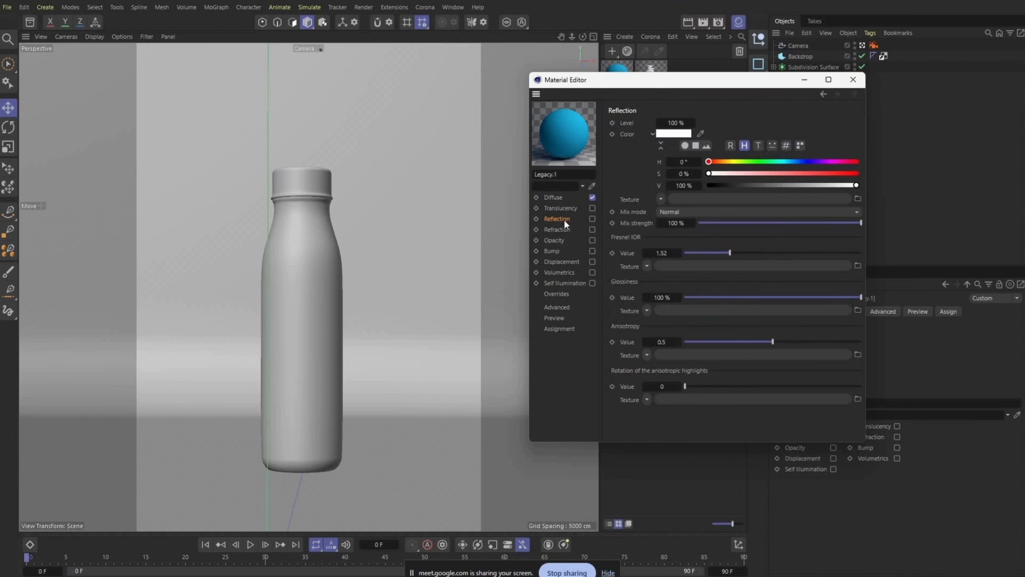
pyautogui.click(592, 219)
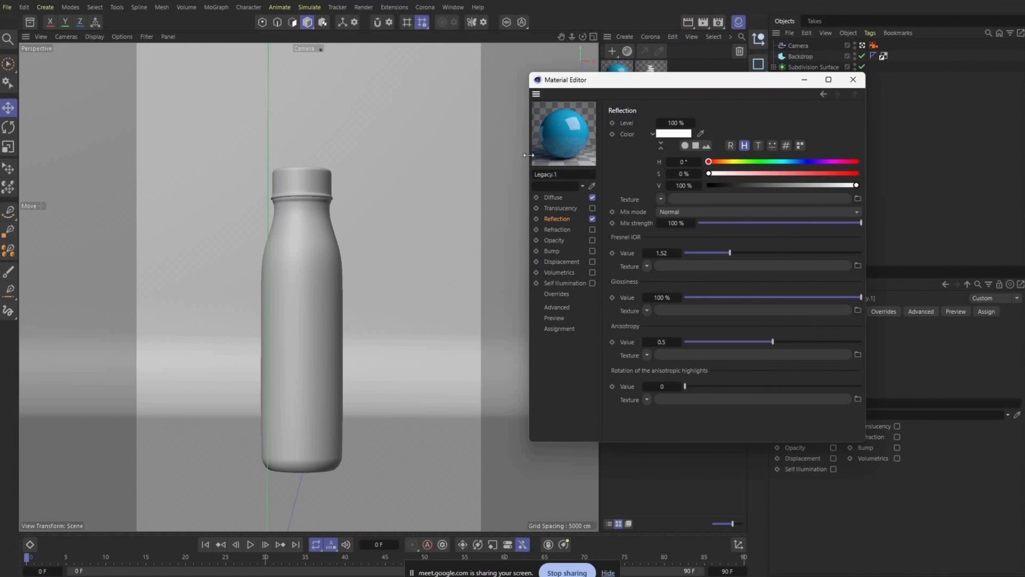
pyautogui.moveTo(529, 155); pyautogui.dragTo(506, 155)
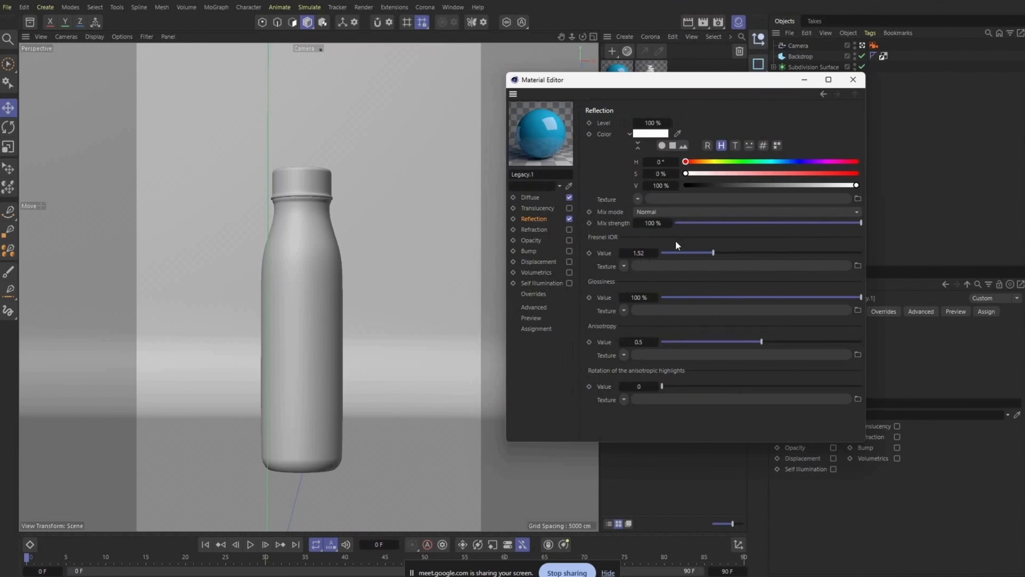
pyautogui.doubleClick(646, 253)
pyautogui.write('999')
pyautogui.press('Return')
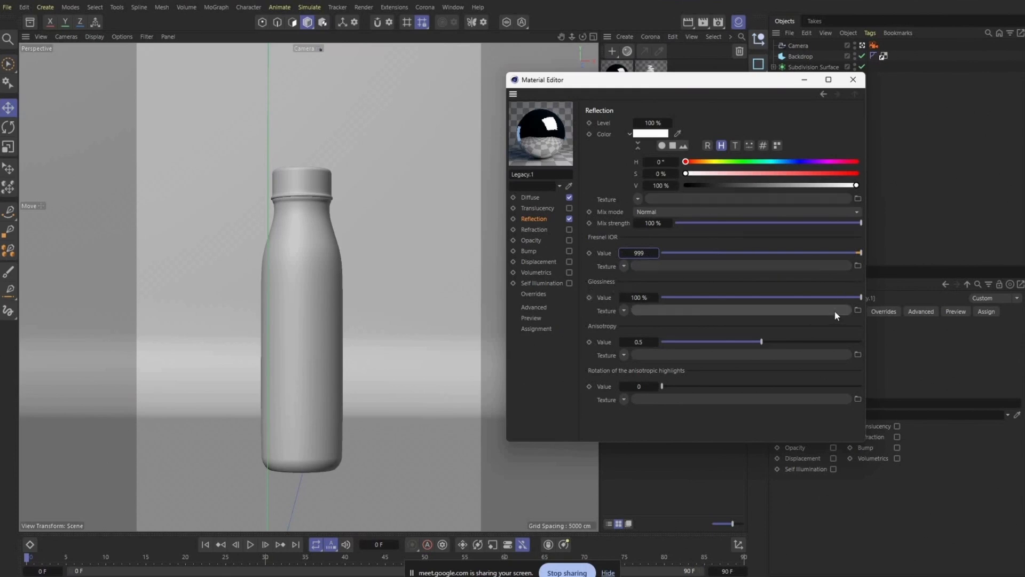
# Step: Set the reflection glossiness to 77% and its color to the copied hex 128EC3, closing the Material Editor when done
pyautogui.moveTo(847, 296); pyautogui.dragTo(816, 300)
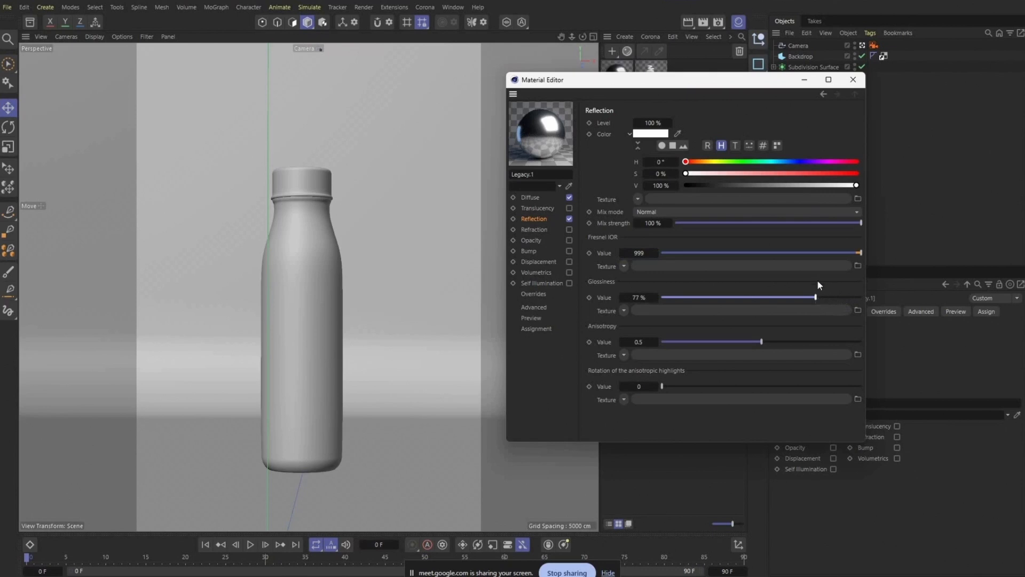
pyautogui.click(763, 146)
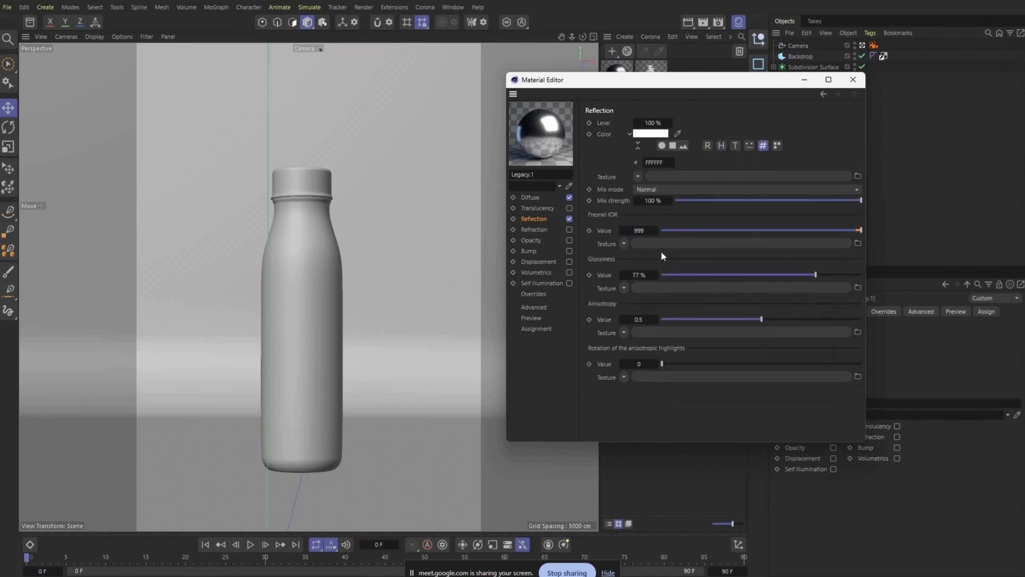
pyautogui.click(662, 163)
pyautogui.hotkey('ctrl', 'v')
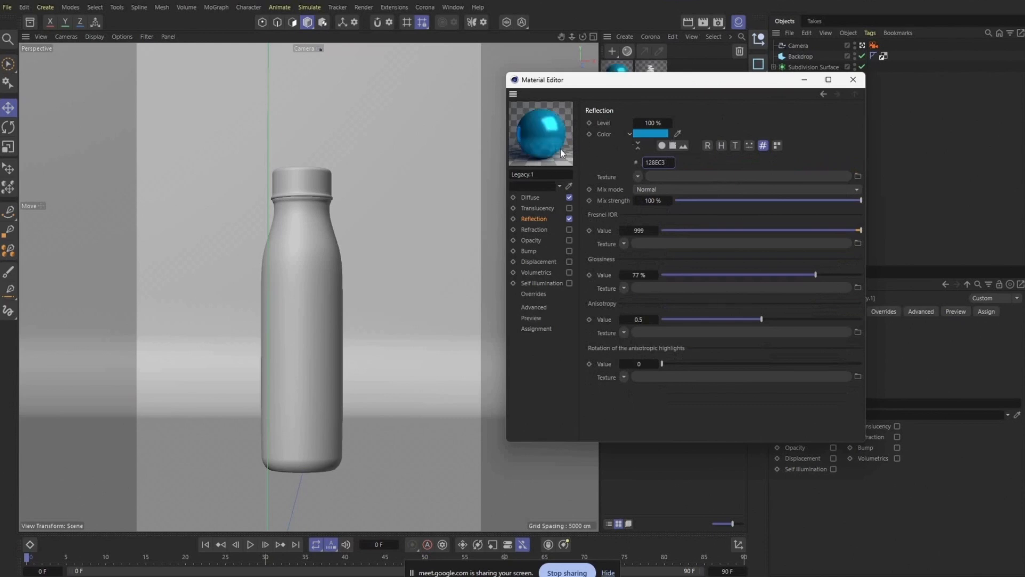
pyautogui.moveTo(760, 84); pyautogui.dragTo(893, 111)
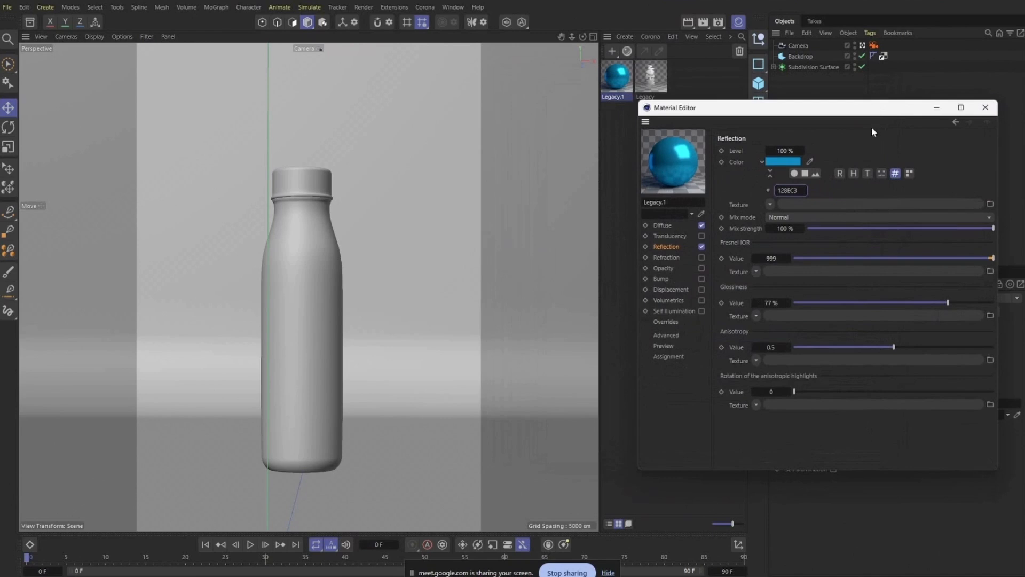
pyautogui.click(948, 303)
pyautogui.click(985, 111)
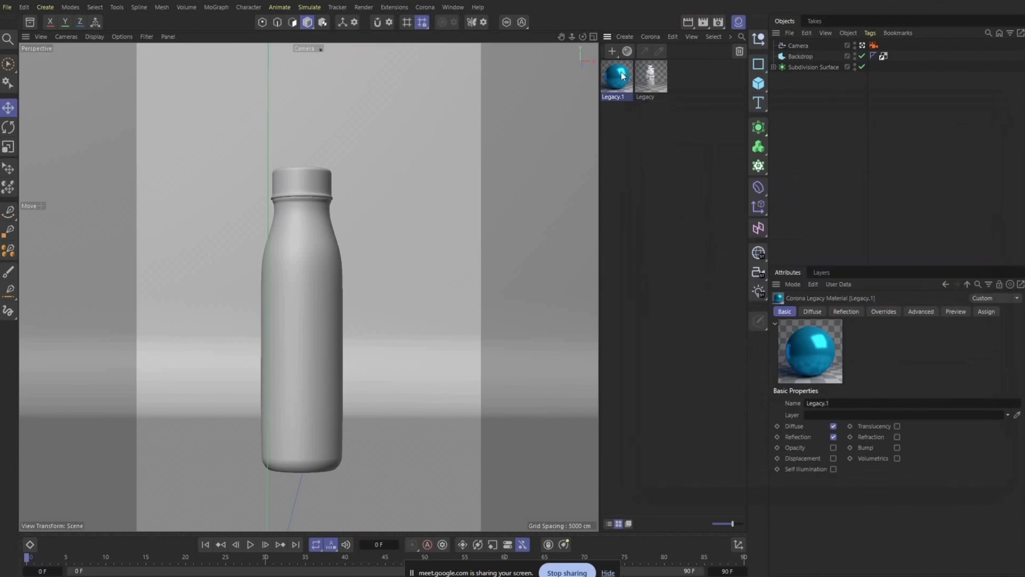
# Step: Rename the Cylinder object under Subdivision Surface as bottle and apply the blue Legacy.1 material to it
pyautogui.click(773, 67)
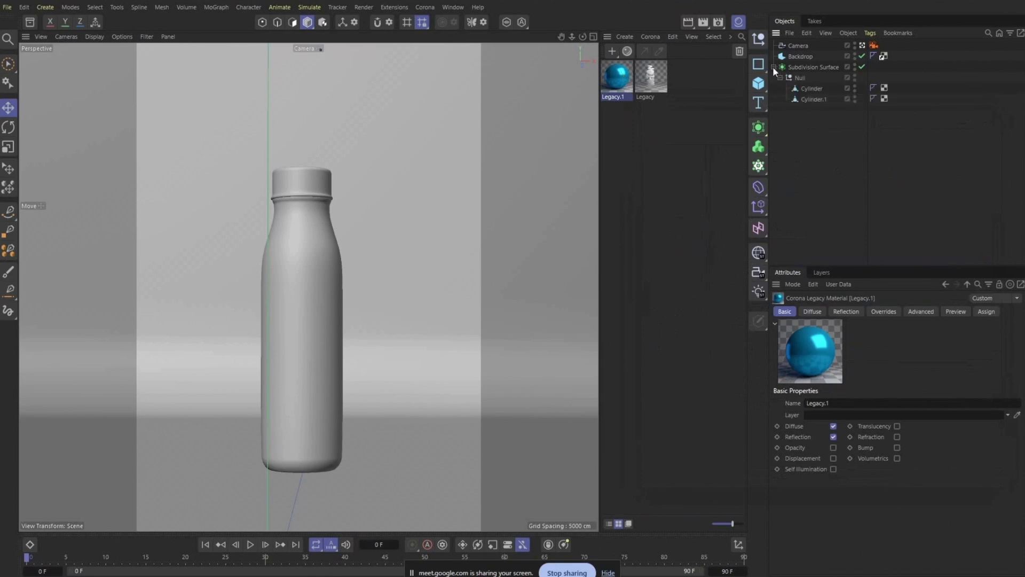
pyautogui.click(801, 99)
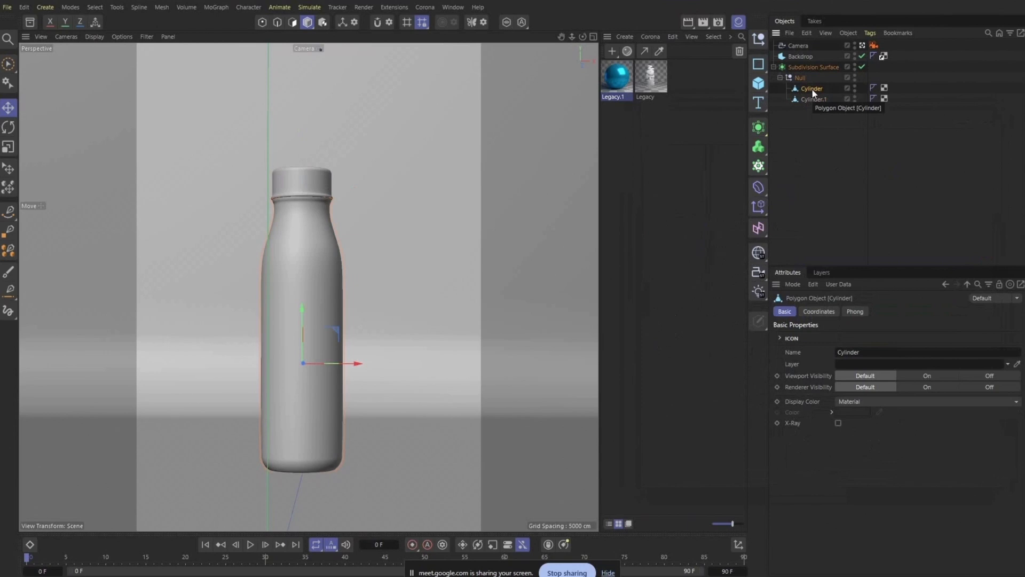
pyautogui.doubleClick(812, 89)
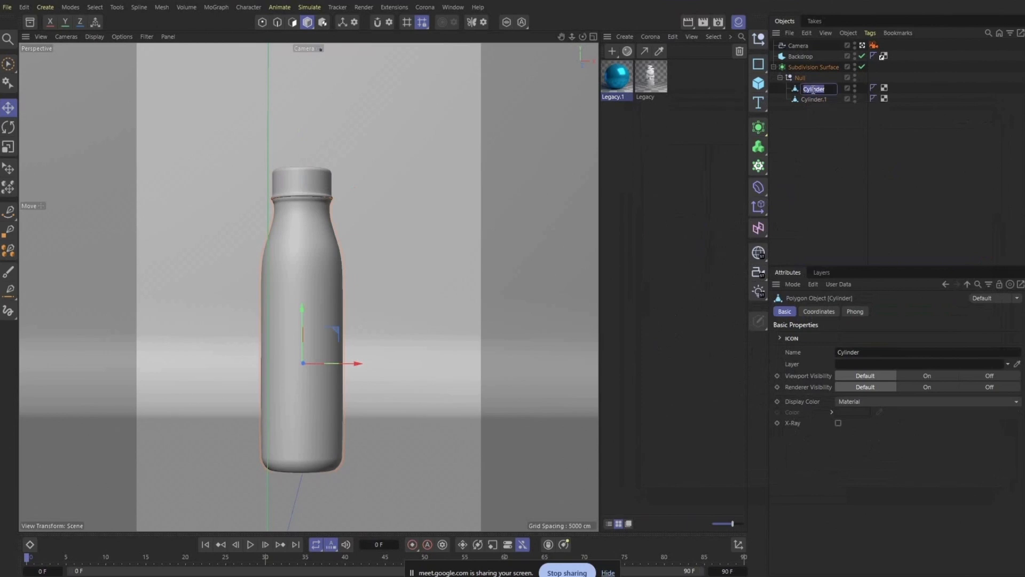
pyautogui.write('bottle')
pyautogui.press('Return')
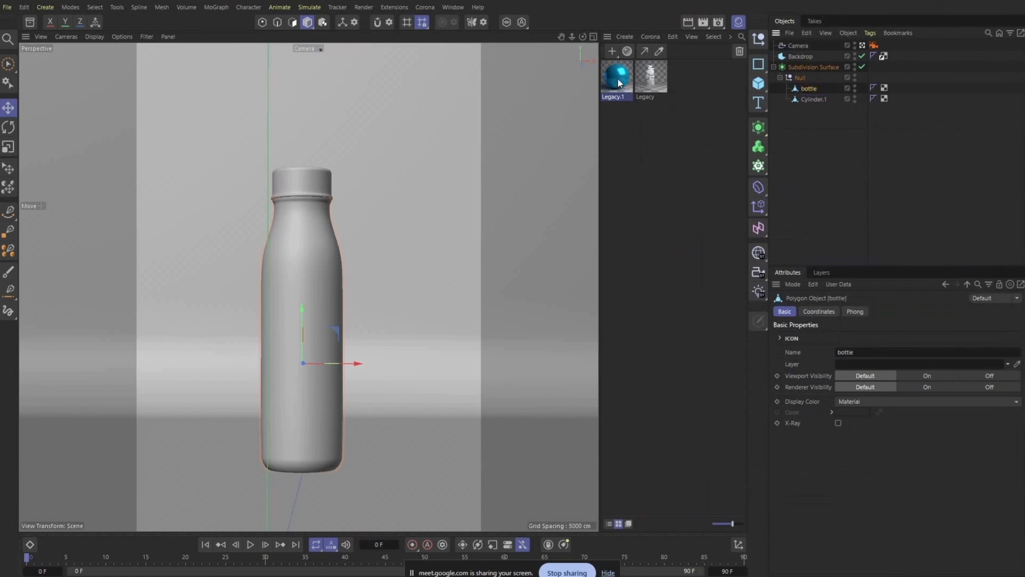
pyautogui.moveTo(618, 82); pyautogui.dragTo(805, 90)
pyautogui.moveTo(804, 88); pyautogui.dragTo(804, 88)
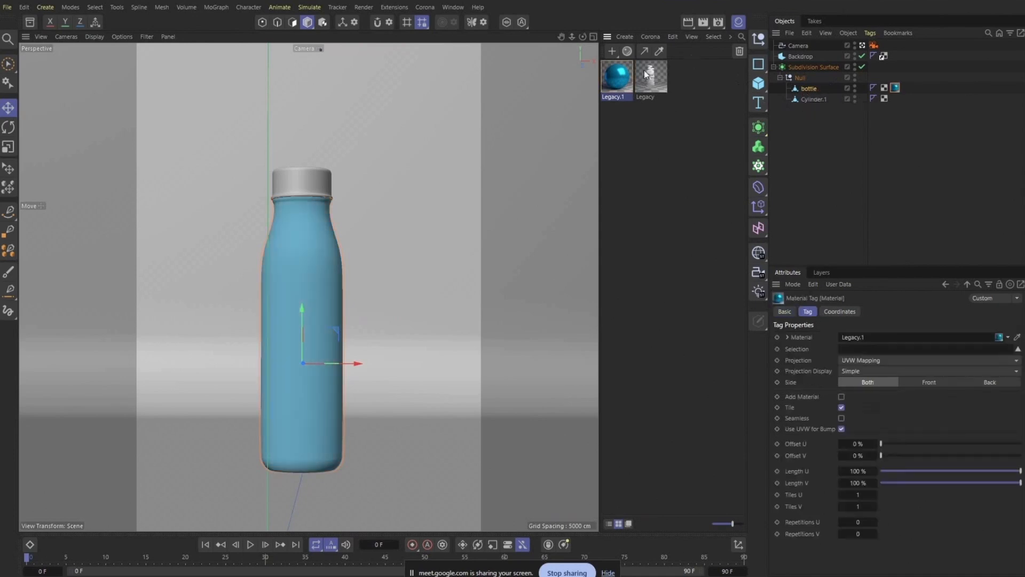
# Step: In polygon mode, brush-select the four polygons on the lower front of the bottle body
pyautogui.click(812, 99)
pyautogui.click(270, 324)
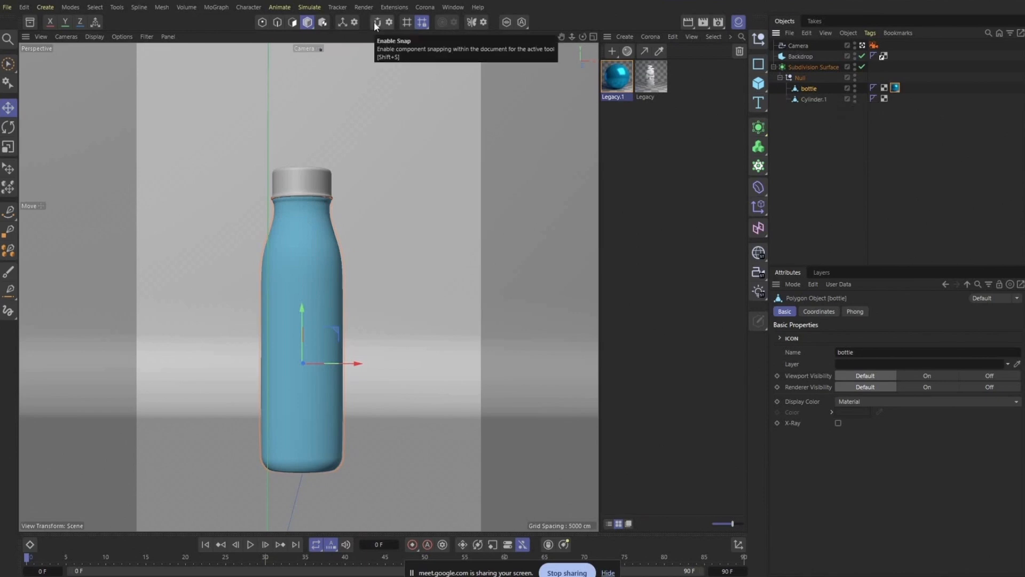
pyautogui.click(293, 21)
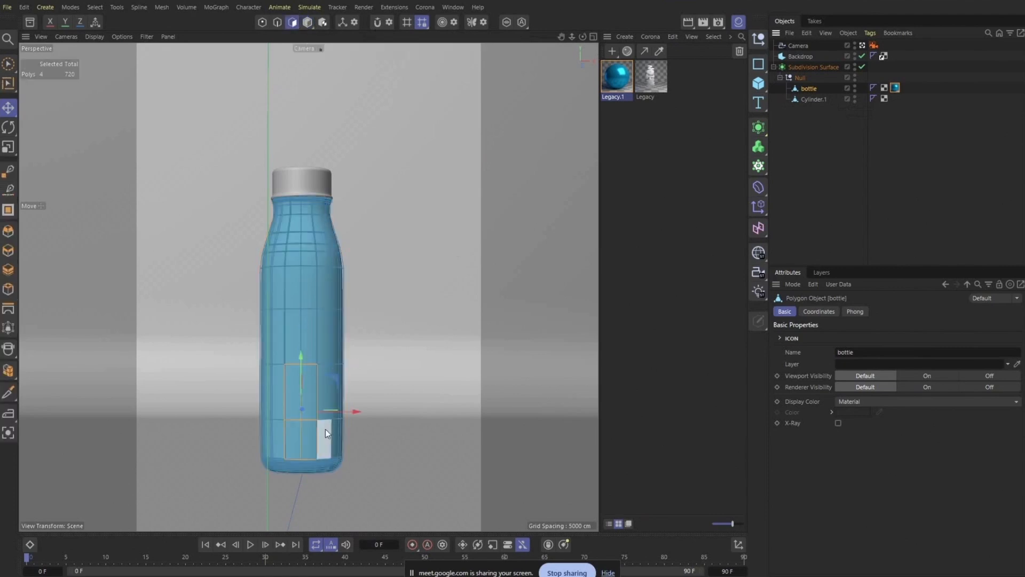
pyautogui.click(623, 366)
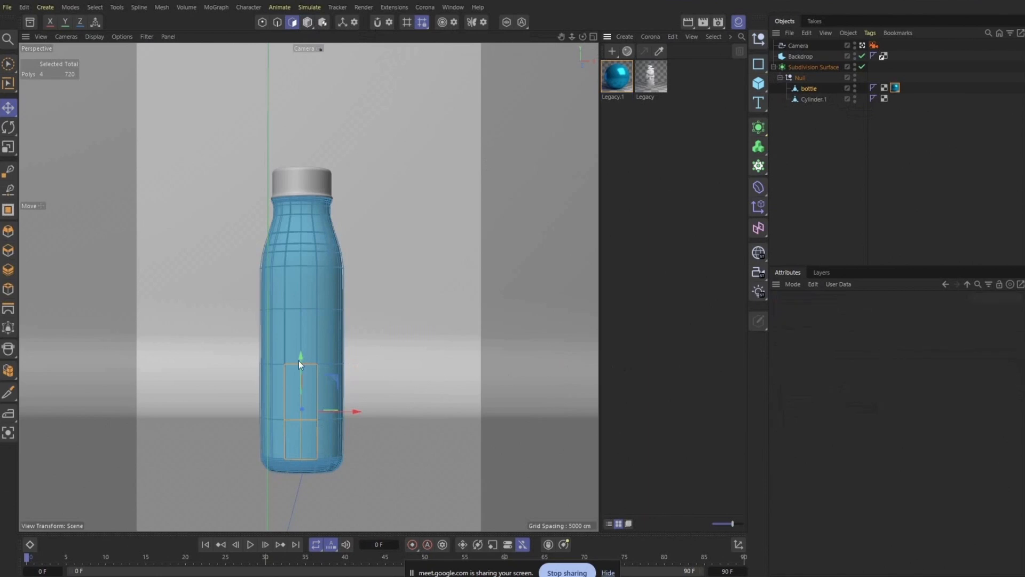
pyautogui.click(365, 288)
pyautogui.click(8, 63)
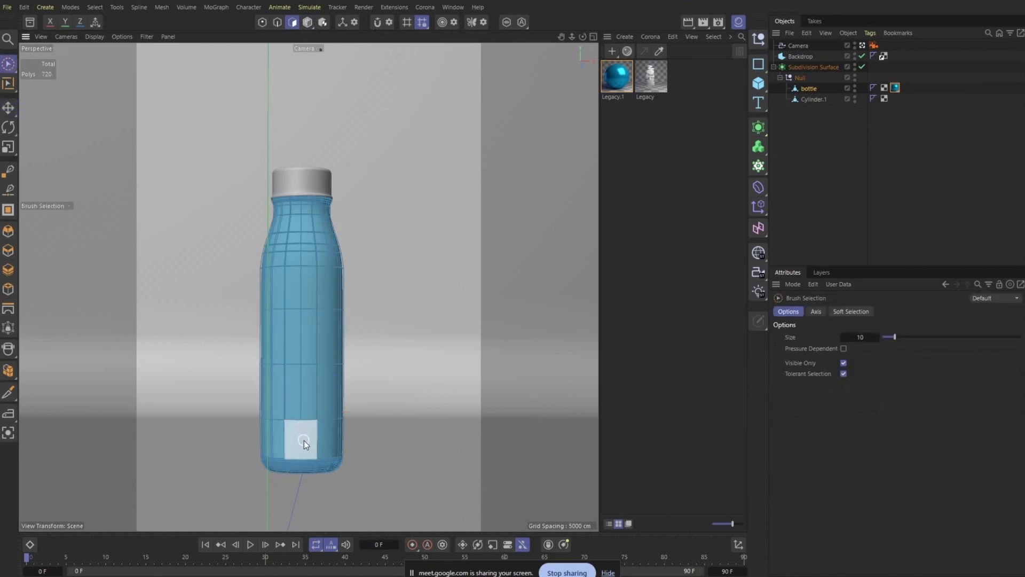
pyautogui.moveTo(303, 439); pyautogui.dragTo(302, 407)
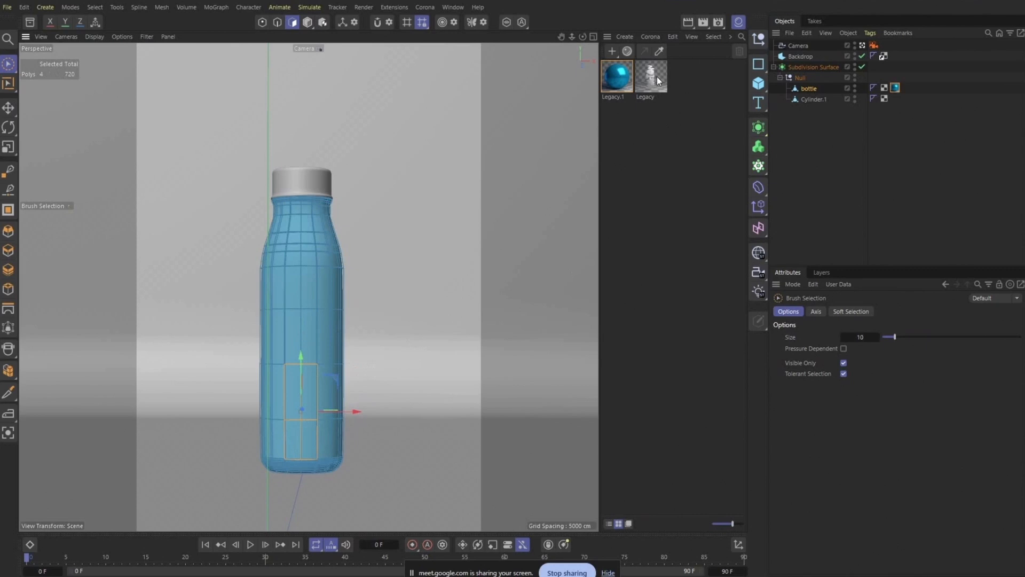
# Step: Apply the Legacy logo material to the selected polygons on the bottle's lower front
pyautogui.moveTo(656, 76); pyautogui.dragTo(652, 78)
pyautogui.moveTo(651, 100); pyautogui.dragTo(316, 364)
pyautogui.moveTo(301, 401); pyautogui.dragTo(302, 402)
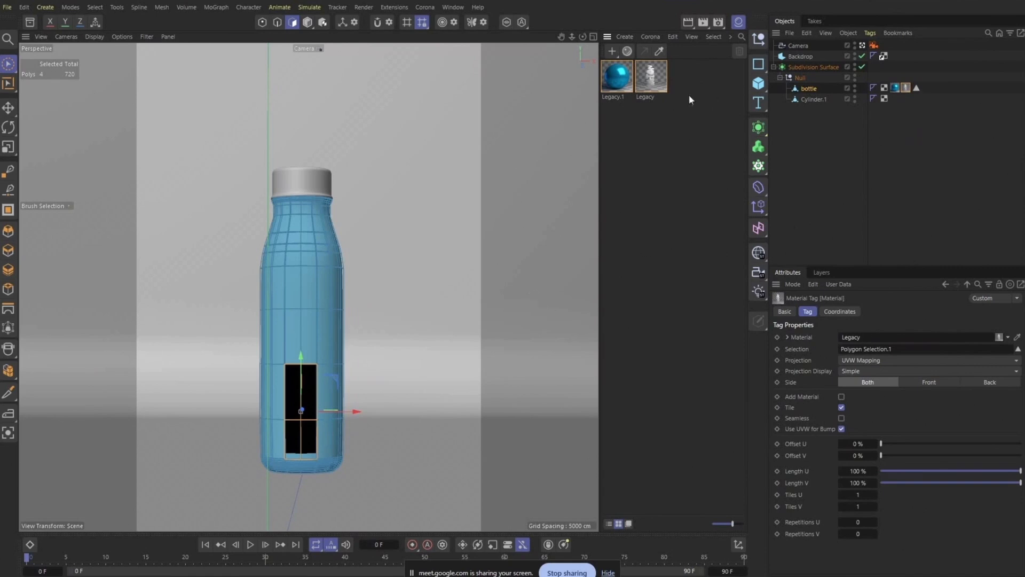
pyautogui.click(812, 112)
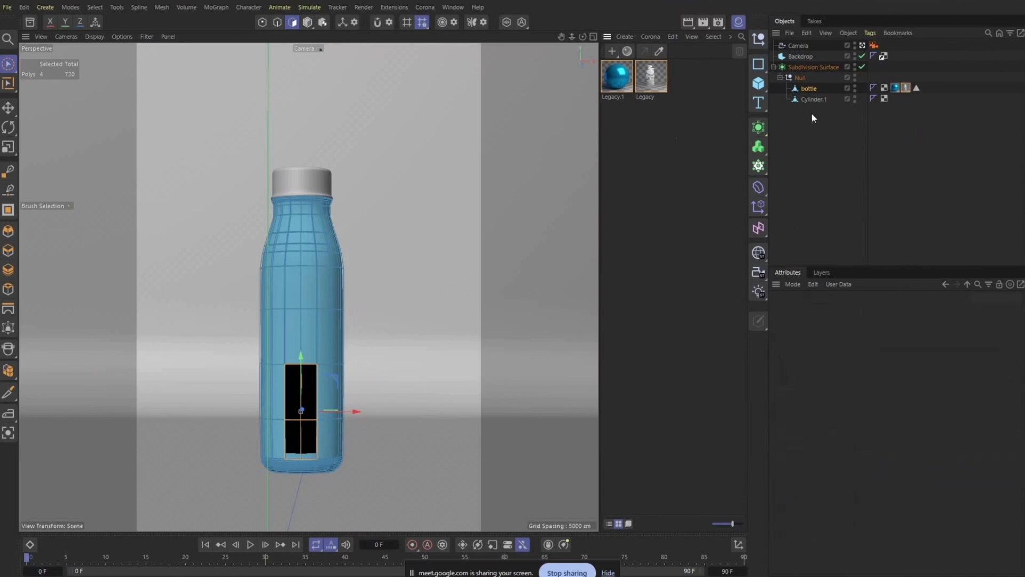
# Step: Change the projection of the bottle's Legacy logo material tag to Cubic
pyautogui.click(906, 88)
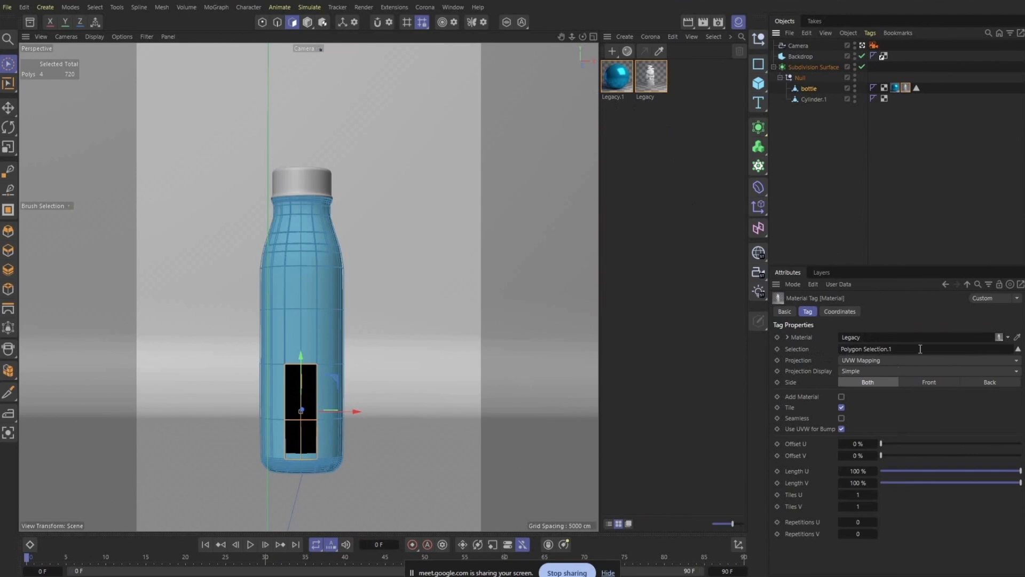
pyautogui.click(882, 362)
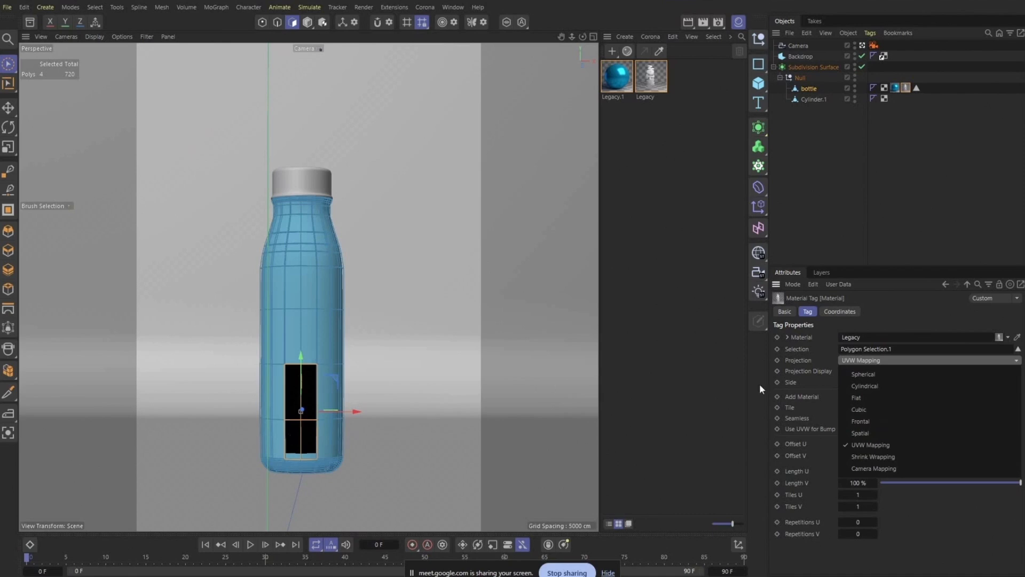
pyautogui.click(884, 412)
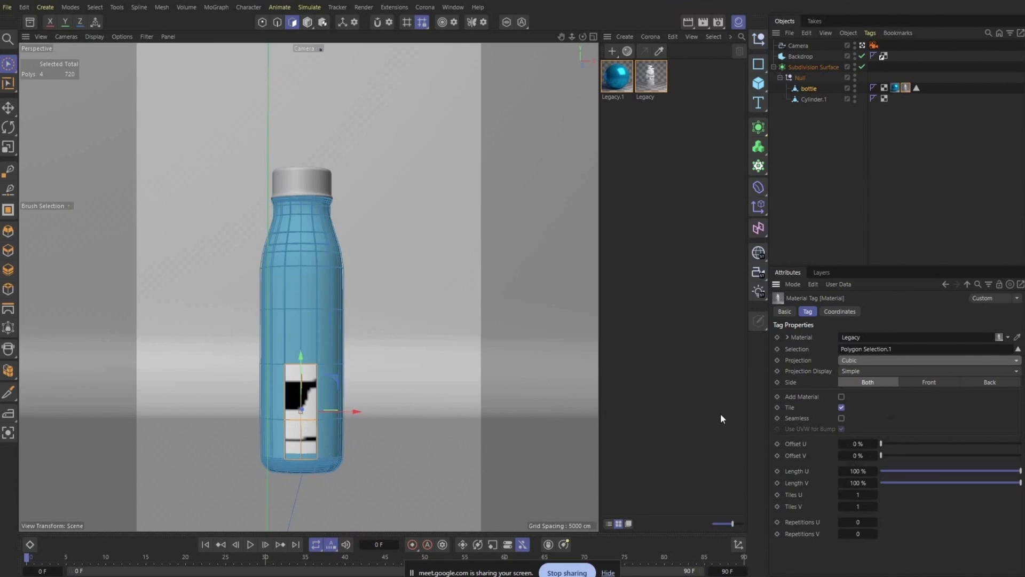
# Step: In texture mode, leave the scene camera and scale the logo's cubic projection down to about the bottle's width
pyautogui.click(325, 25)
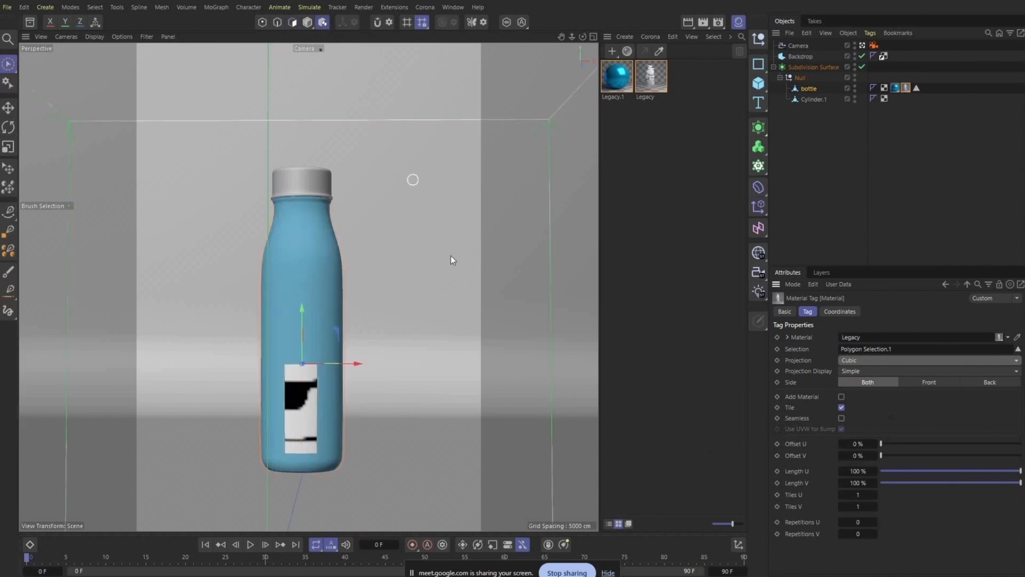
pyautogui.click(861, 46)
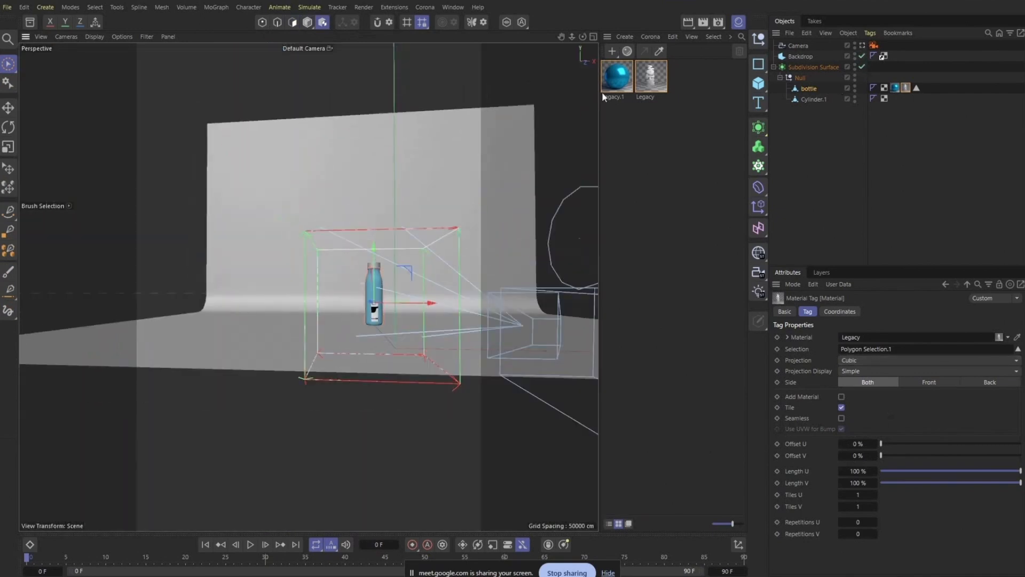
pyautogui.moveTo(583, 37); pyautogui.dragTo(589, 78)
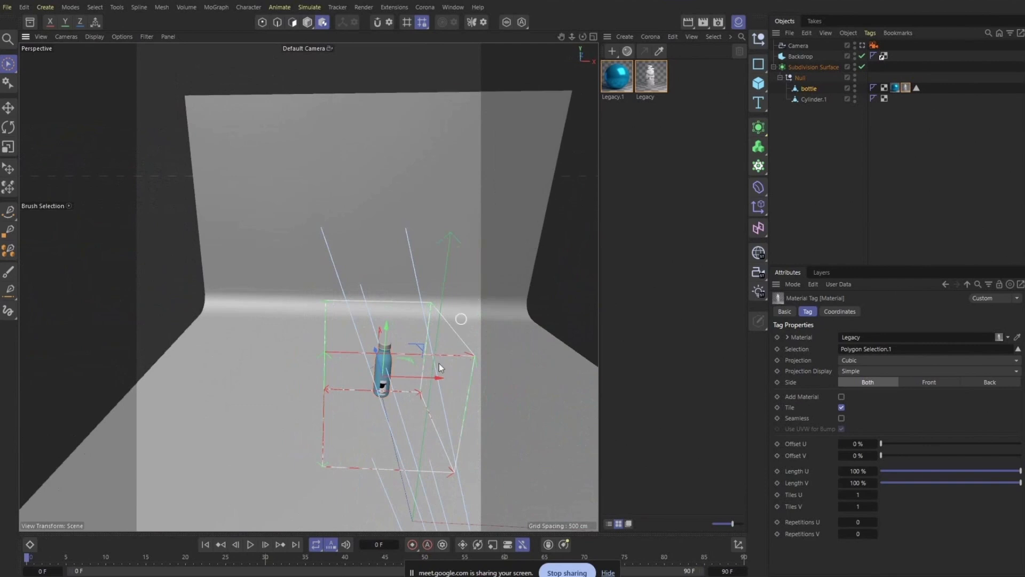
pyautogui.scroll(3, 430, 370)
pyautogui.click(10, 151)
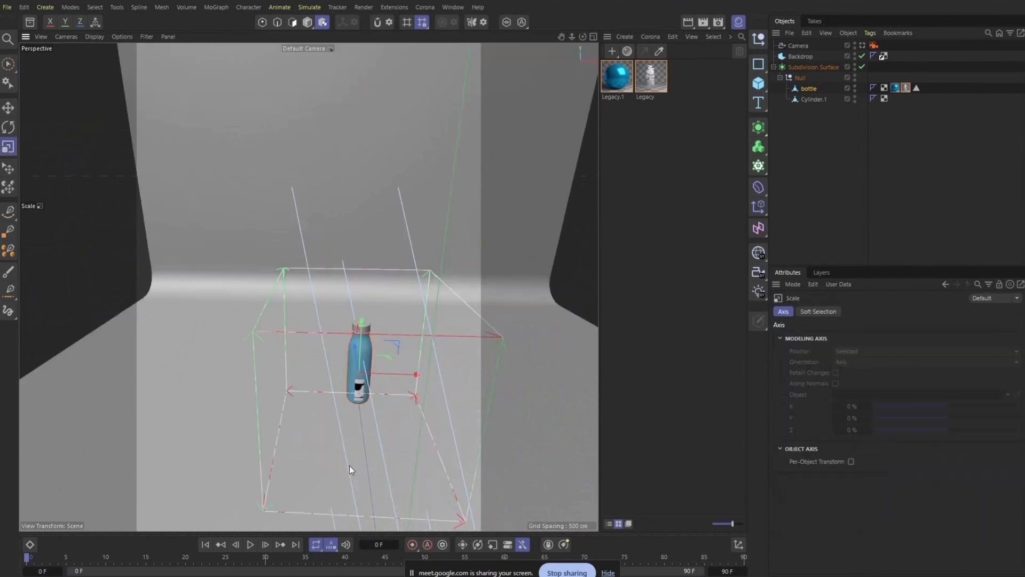
pyautogui.scroll(3, 291, 448)
pyautogui.moveTo(517, 390); pyautogui.dragTo(228, 446)
pyautogui.scroll(4, 430, 365)
pyautogui.moveTo(438, 370); pyautogui.dragTo(231, 430)
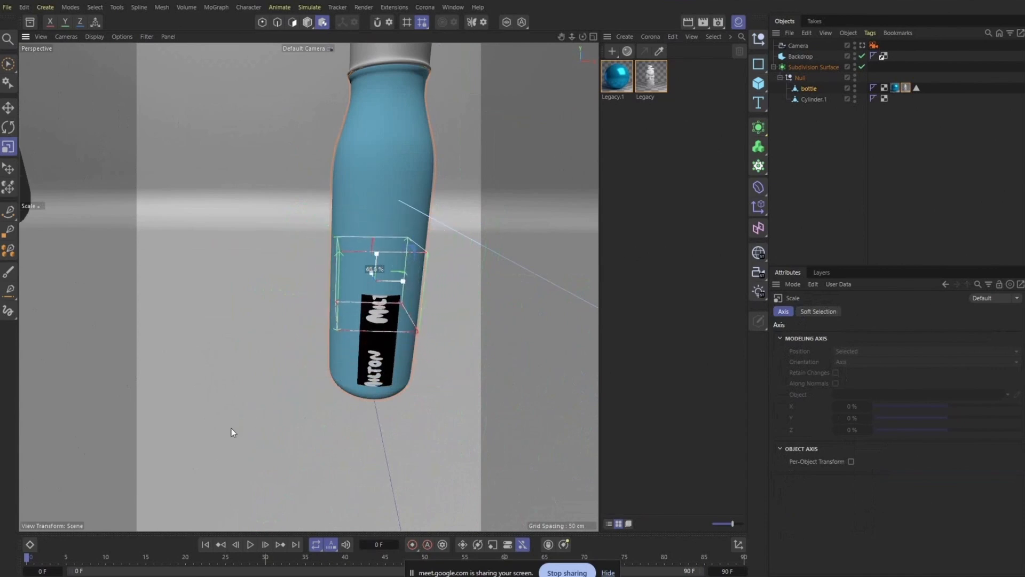
# Step: Turn off tiling for the logo material and move its projection down over the label polygons, returning to the scene camera
pyautogui.click(906, 87)
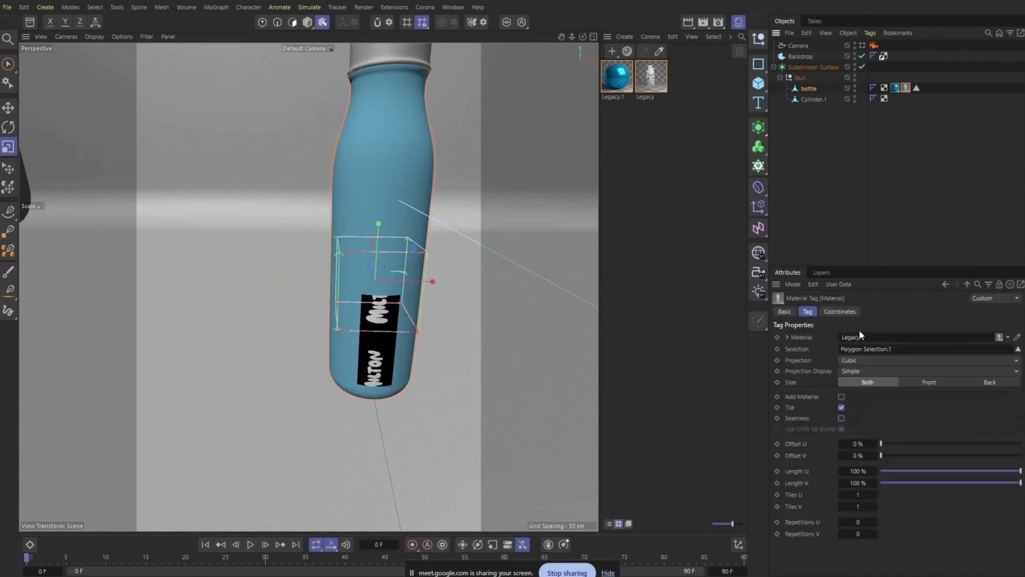
pyautogui.click(841, 408)
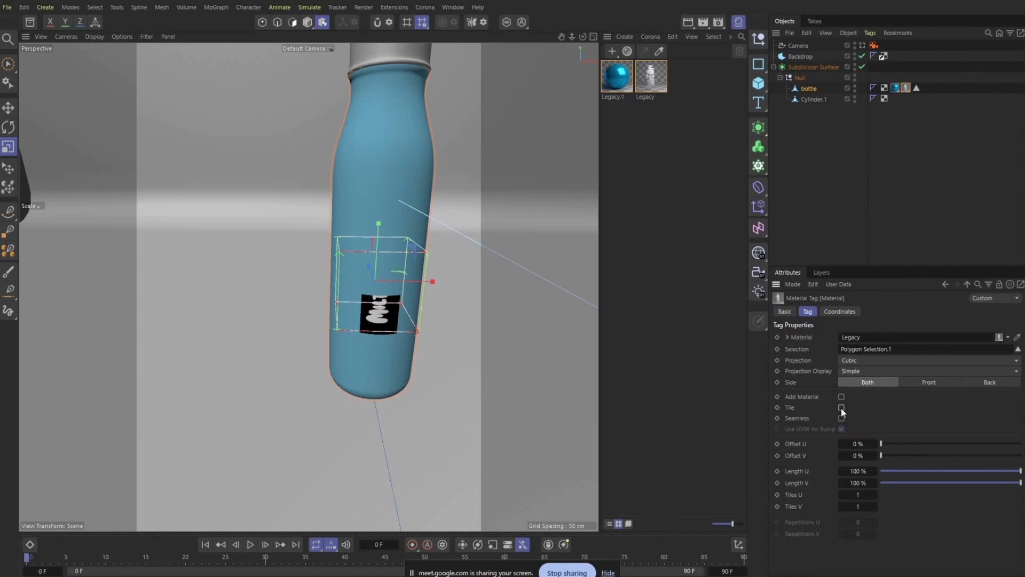
pyautogui.click(8, 107)
pyautogui.moveTo(383, 229); pyautogui.dragTo(396, 335)
pyautogui.scroll(3, 397, 335)
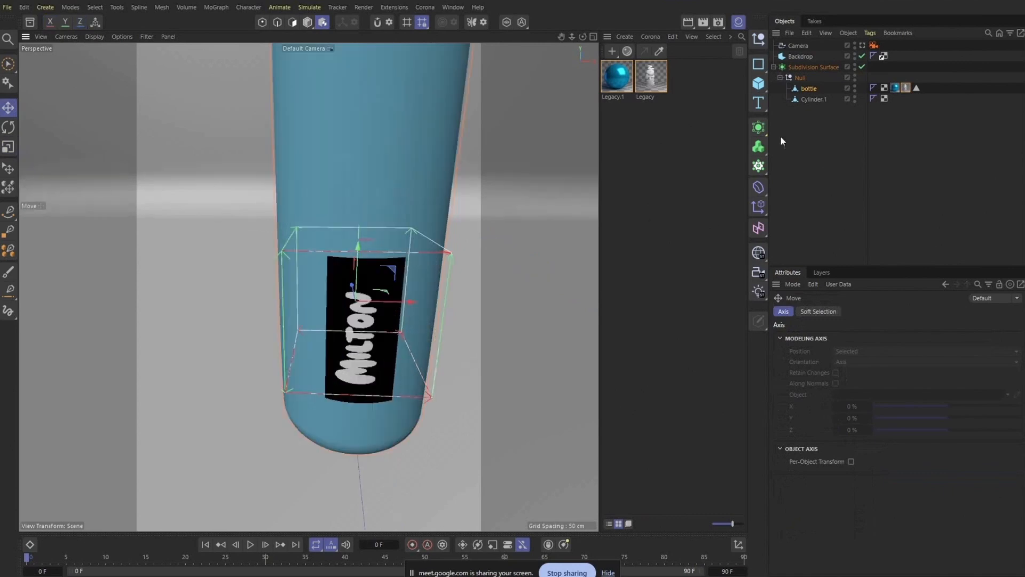
pyautogui.click(862, 46)
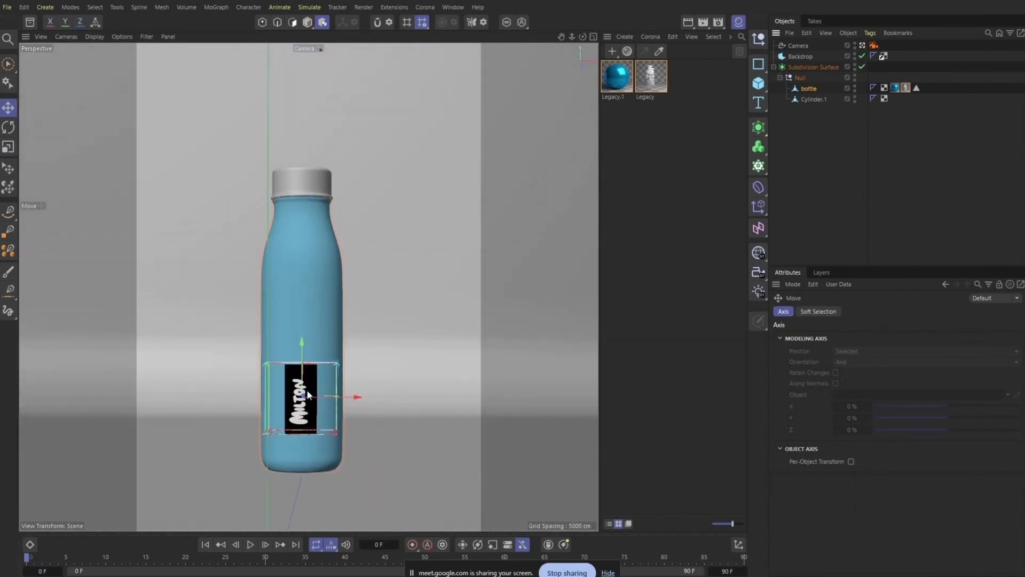
# Step: Nudge the Milton logo's projection slightly down and sideways, scale it up to about the bottle's width, and return to model mode
pyautogui.moveTo(302, 341); pyautogui.dragTo(302, 344)
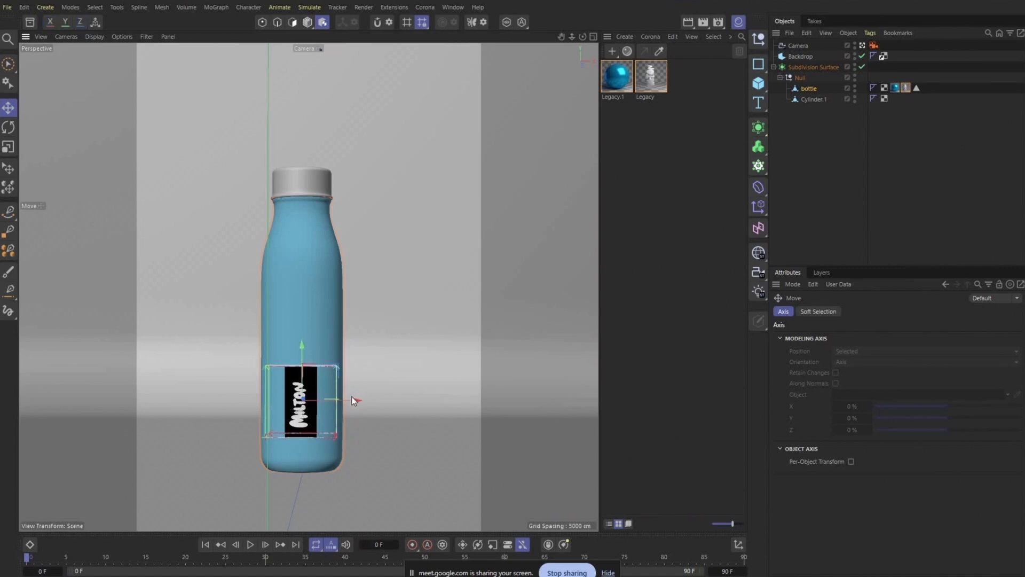
pyautogui.moveTo(354, 399); pyautogui.dragTo(357, 400)
pyautogui.click(8, 146)
pyautogui.moveTo(216, 207); pyautogui.dragTo(248, 128)
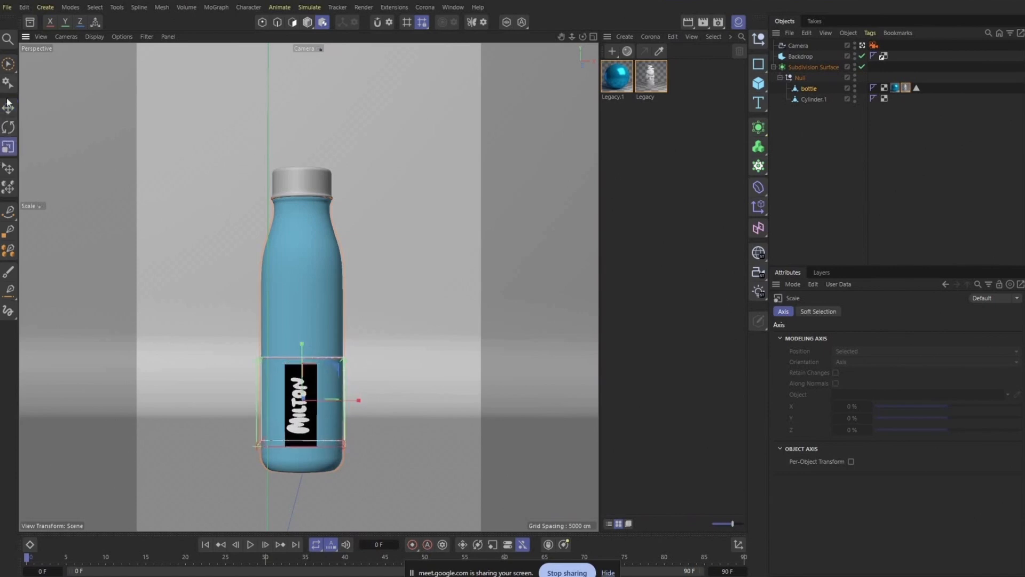
pyautogui.press('e')
pyautogui.moveTo(357, 401); pyautogui.dragTo(358, 401)
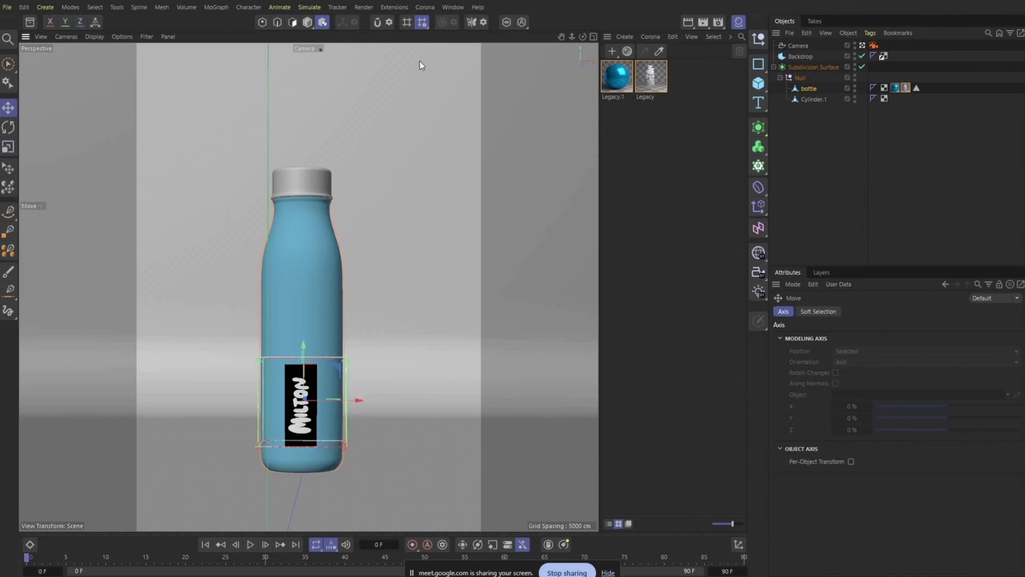
pyautogui.click(307, 23)
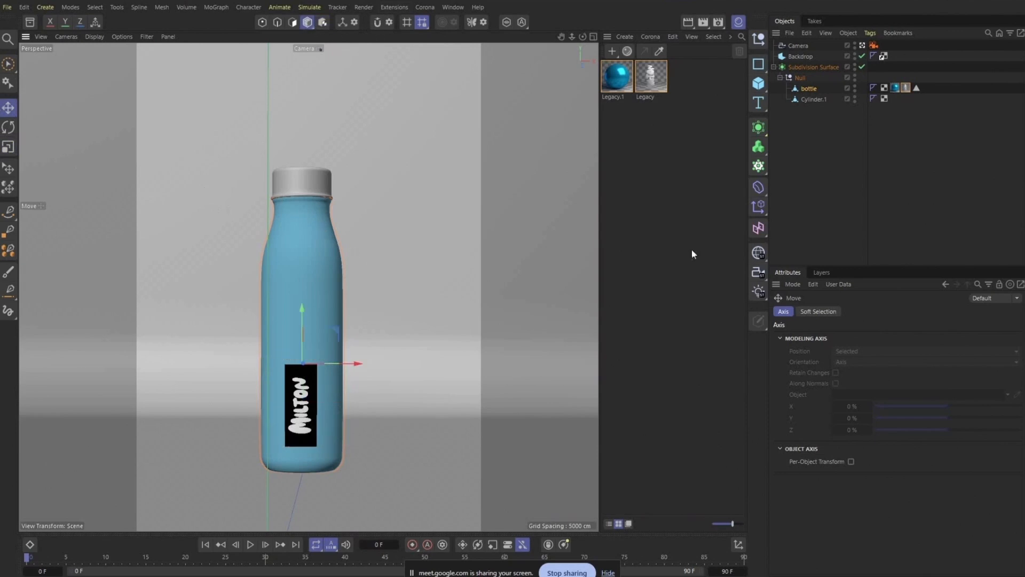
# Step: Duplicate the blue Legacy.1 material and set the copy's reflection color to near-white F8F8F8
pyautogui.click(690, 232)
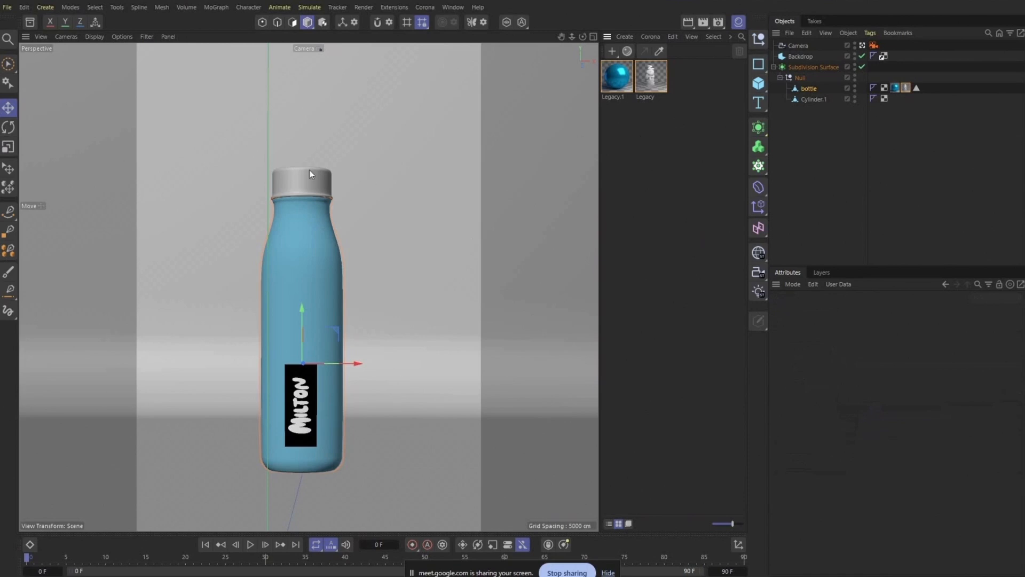
pyautogui.click(607, 75)
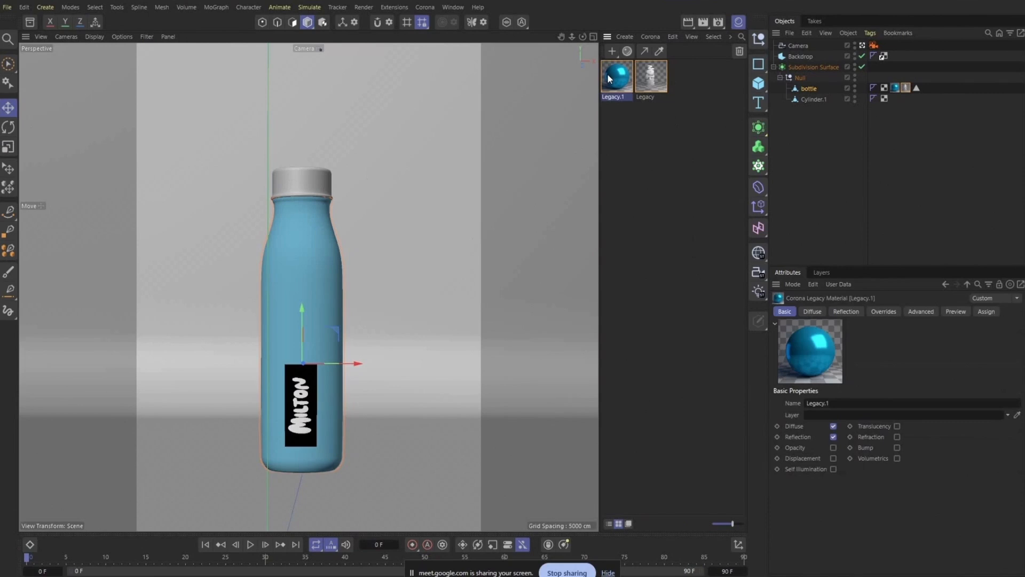
pyautogui.moveTo(609, 75); pyautogui.dragTo(632, 85)
pyautogui.doubleClick(622, 84)
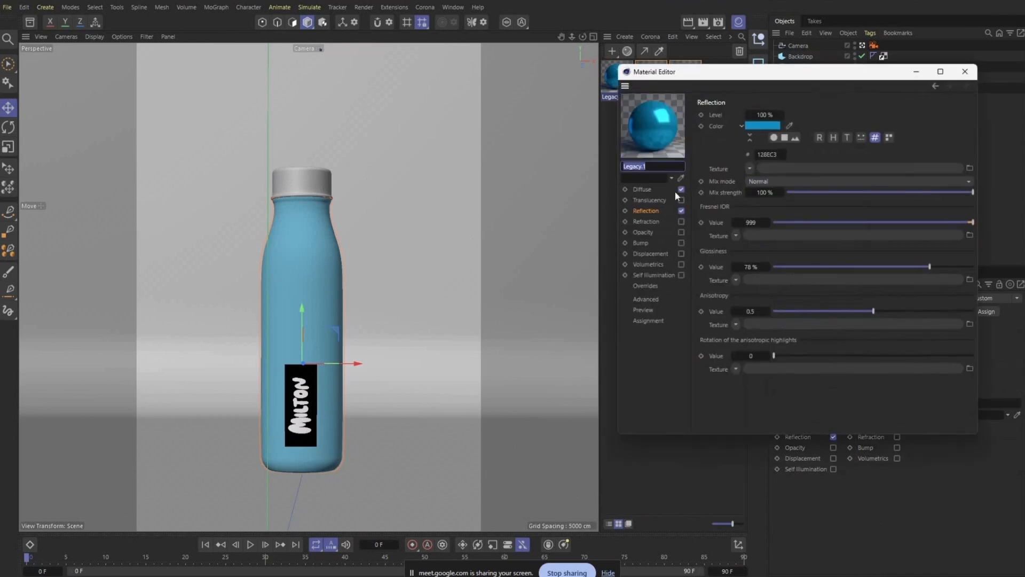
pyautogui.click(652, 212)
pyautogui.click(764, 128)
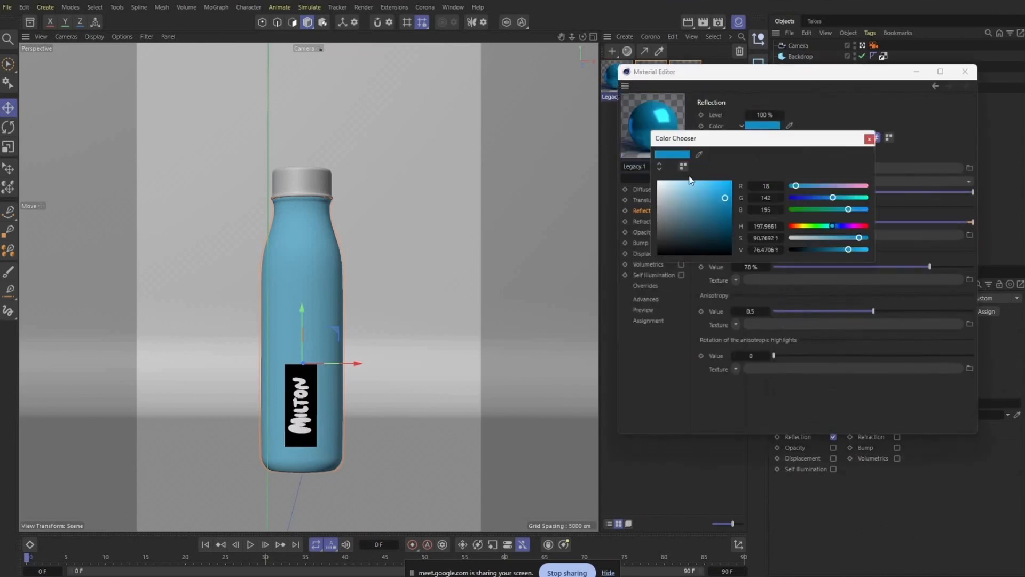
pyautogui.click(664, 185)
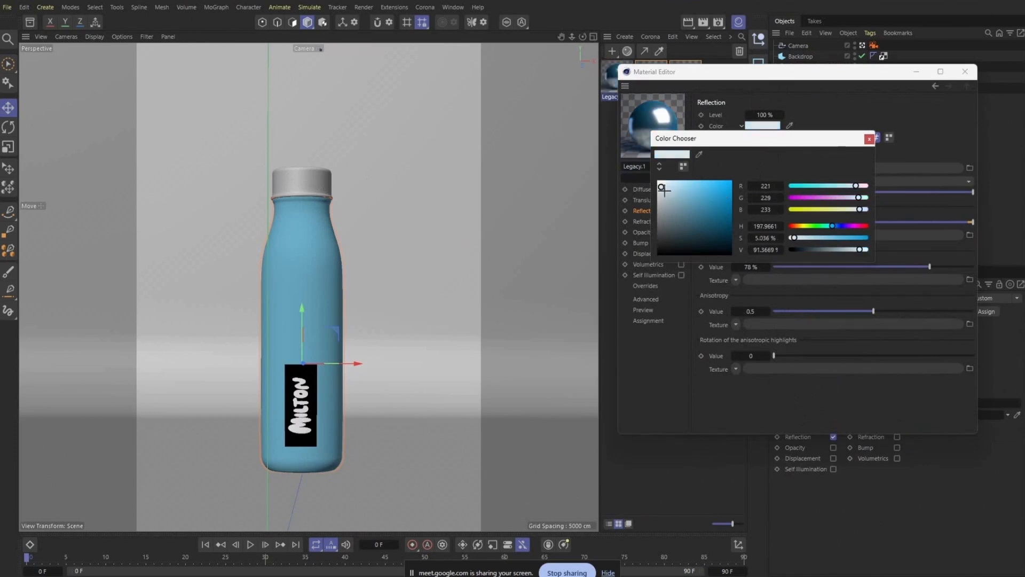
pyautogui.click(658, 182)
pyautogui.click(868, 140)
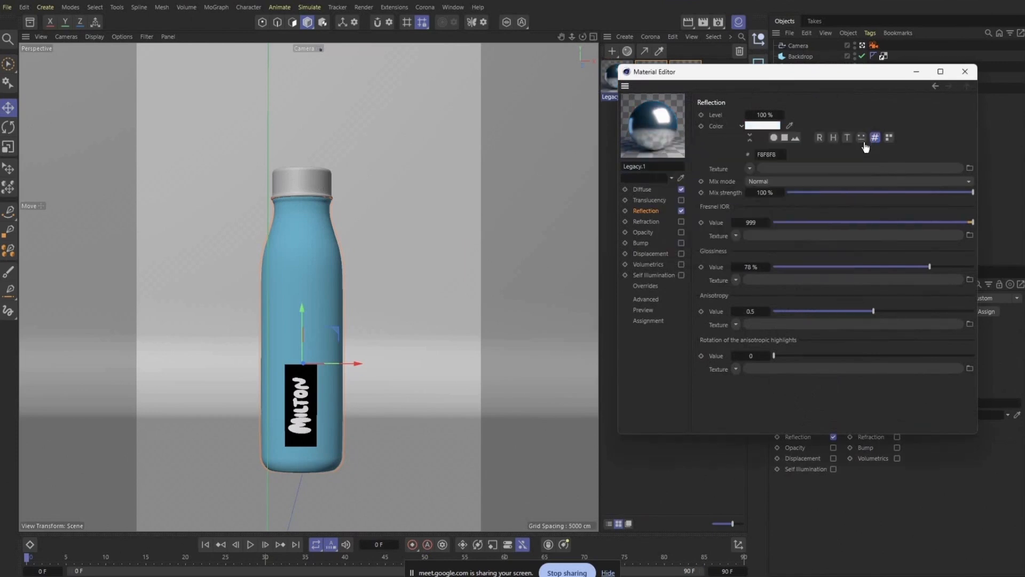
# Step: Set the copied material's diffuse color to white FFFFFF and apply the material to the cap, Cylinder.1
pyautogui.click(642, 189)
pyautogui.moveTo(775, 183); pyautogui.dragTo(747, 152)
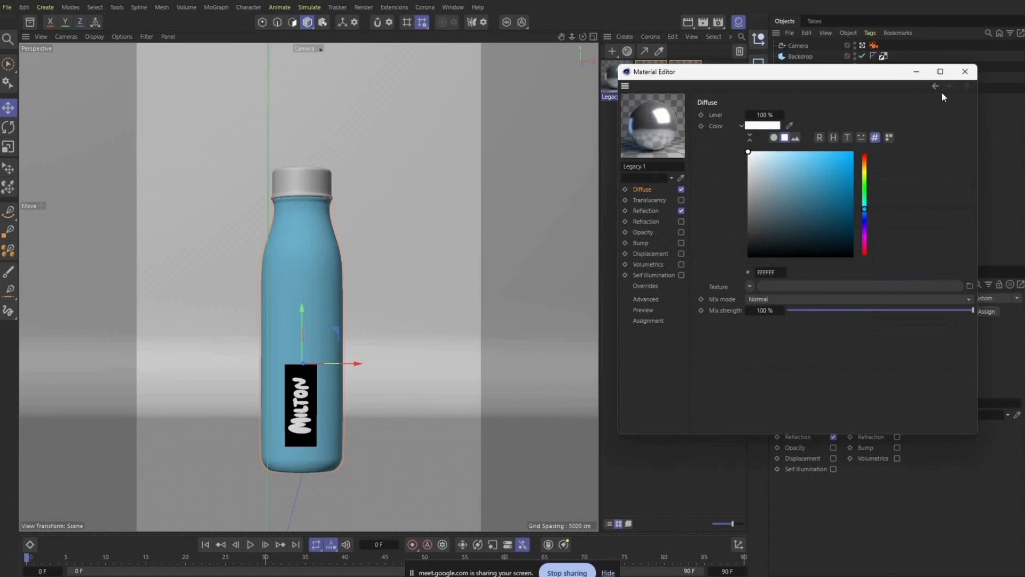
pyautogui.click(963, 75)
pyautogui.moveTo(635, 76); pyautogui.dragTo(808, 99)
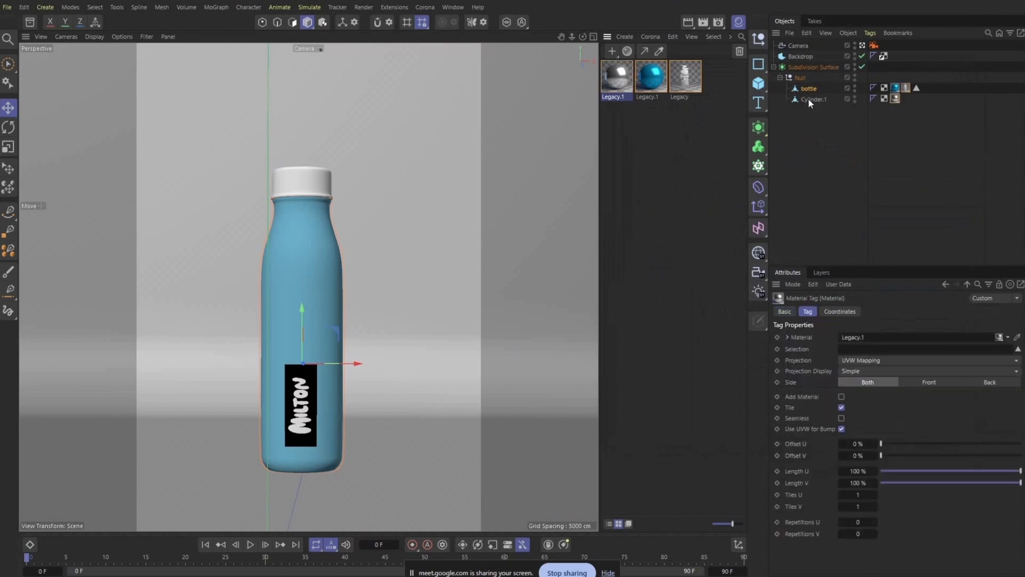
pyautogui.click(636, 146)
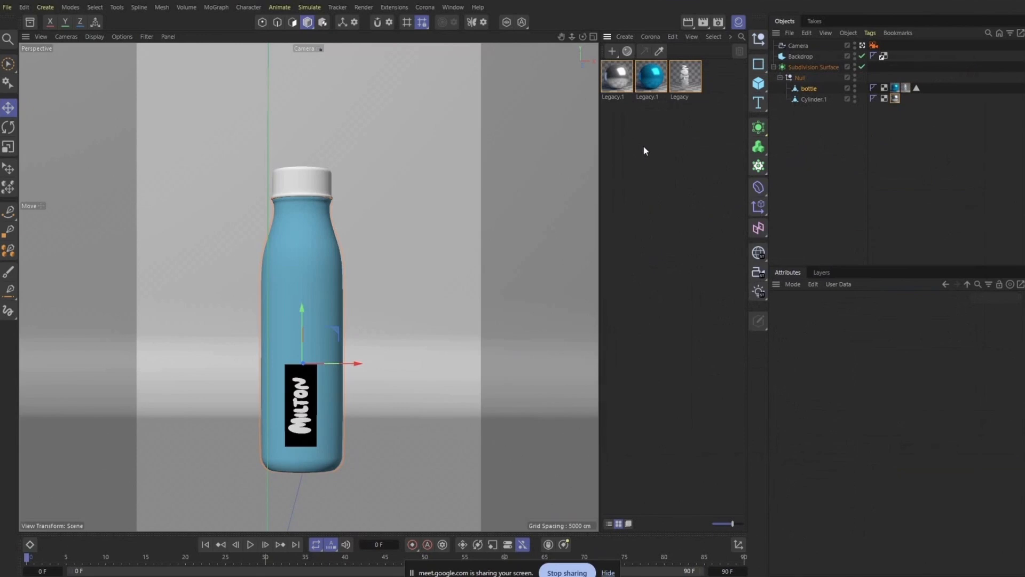
# Step: Examine the logo material's diffuse and opacity textures, switching opacity off and back on to compare, and hide the materials list
pyautogui.click(741, 22)
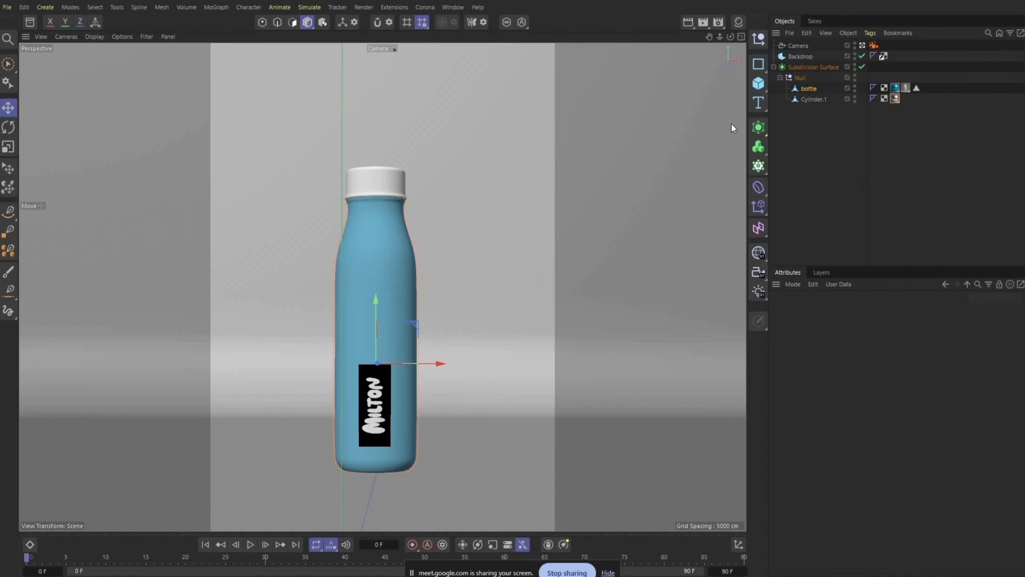
pyautogui.click(739, 22)
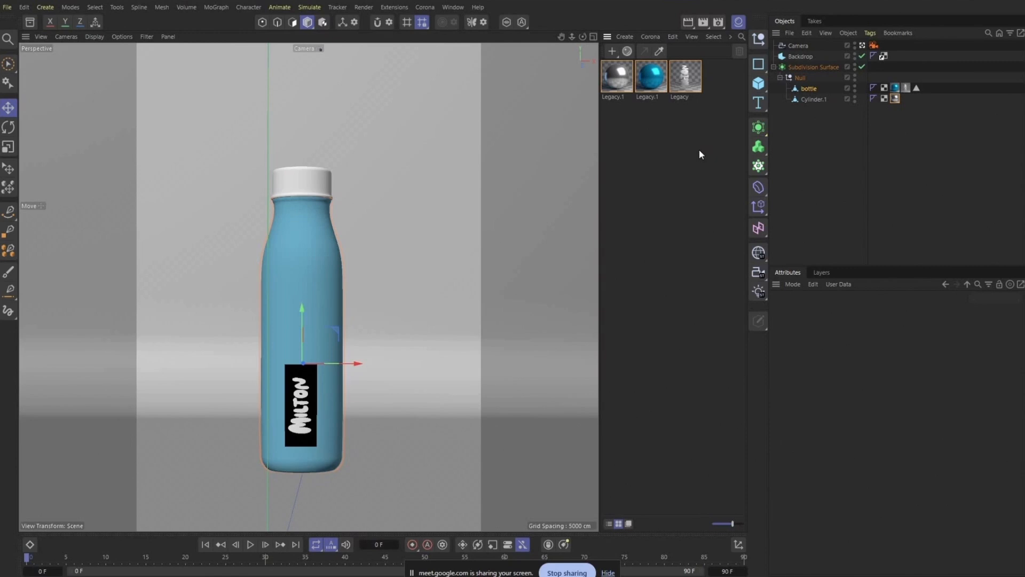
pyautogui.doubleClick(685, 78)
pyautogui.moveTo(747, 65); pyautogui.dragTo(589, 53)
pyautogui.click(533, 180)
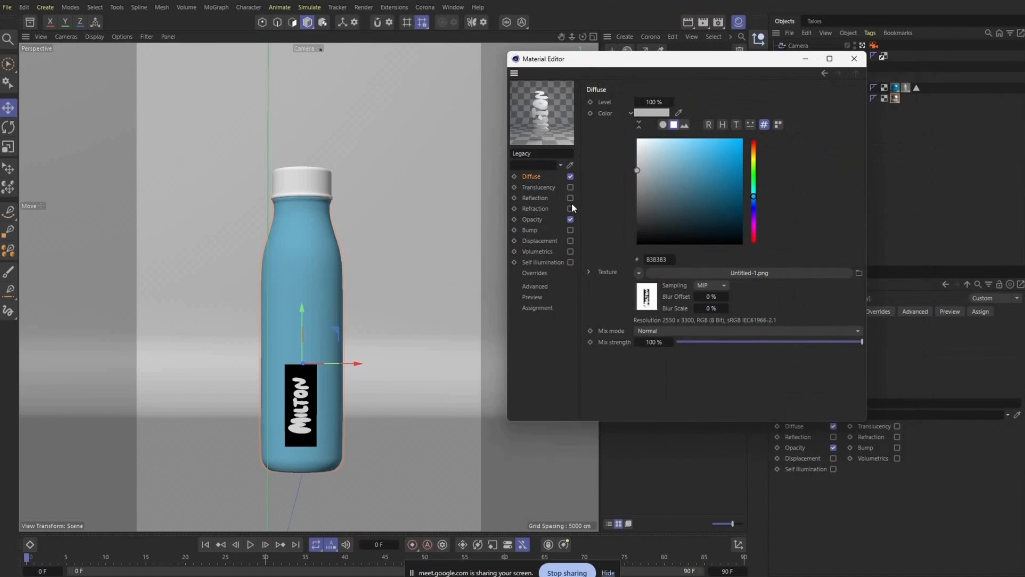
pyautogui.click(570, 219)
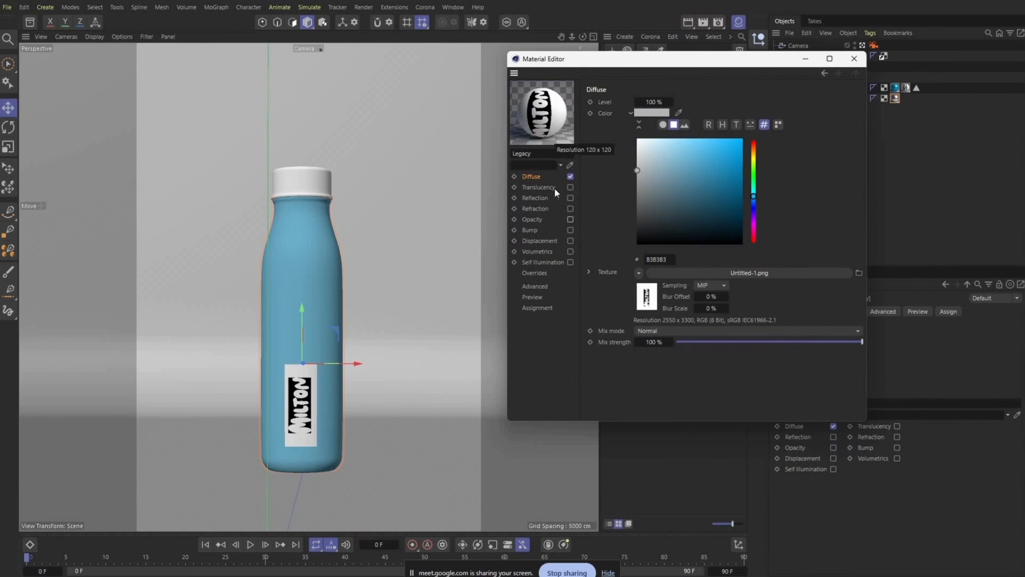
pyautogui.click(570, 219)
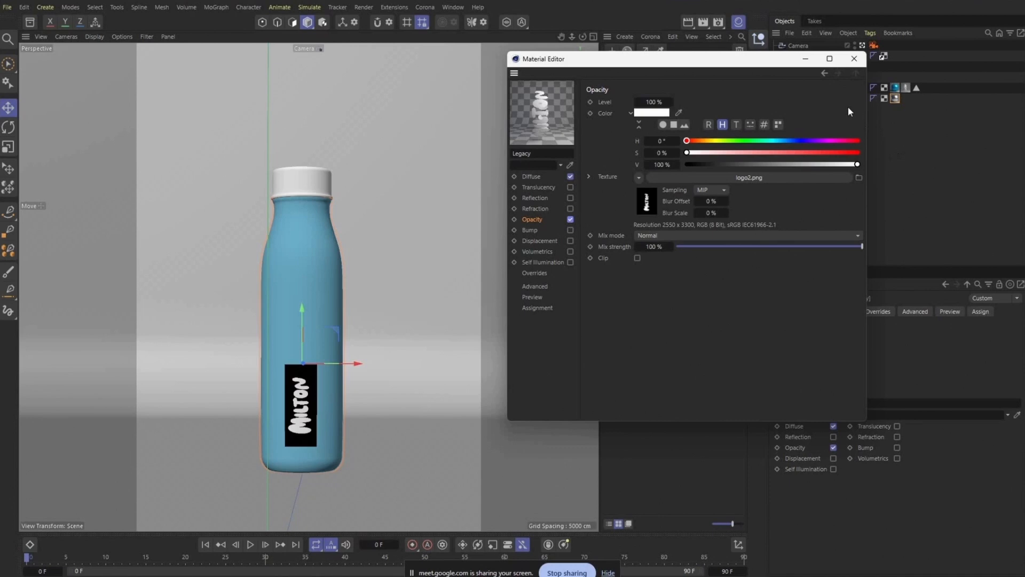
pyautogui.click(854, 62)
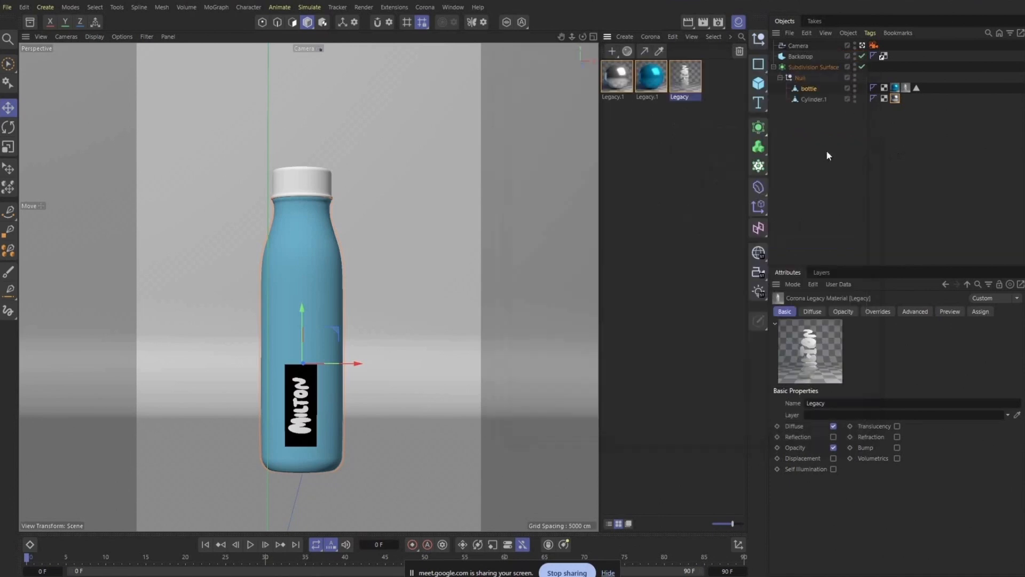
pyautogui.click(736, 23)
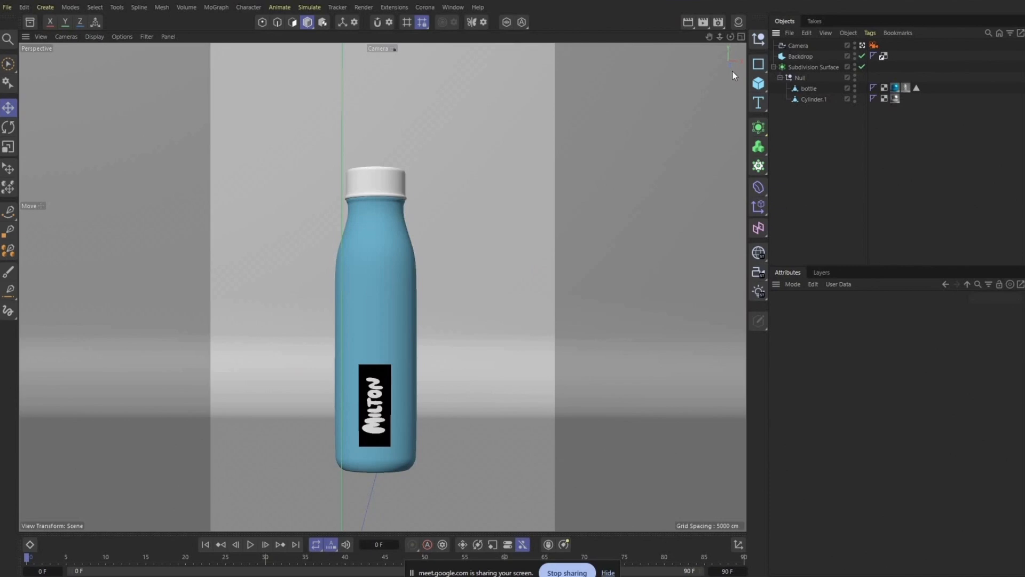
# Step: Try the camera's Portrait (80 mm), Normal Lens (50 mm) and Classic (35 mm) focal lengths, and return to Tele (135 mm)
pyautogui.click(805, 48)
pyautogui.click(873, 45)
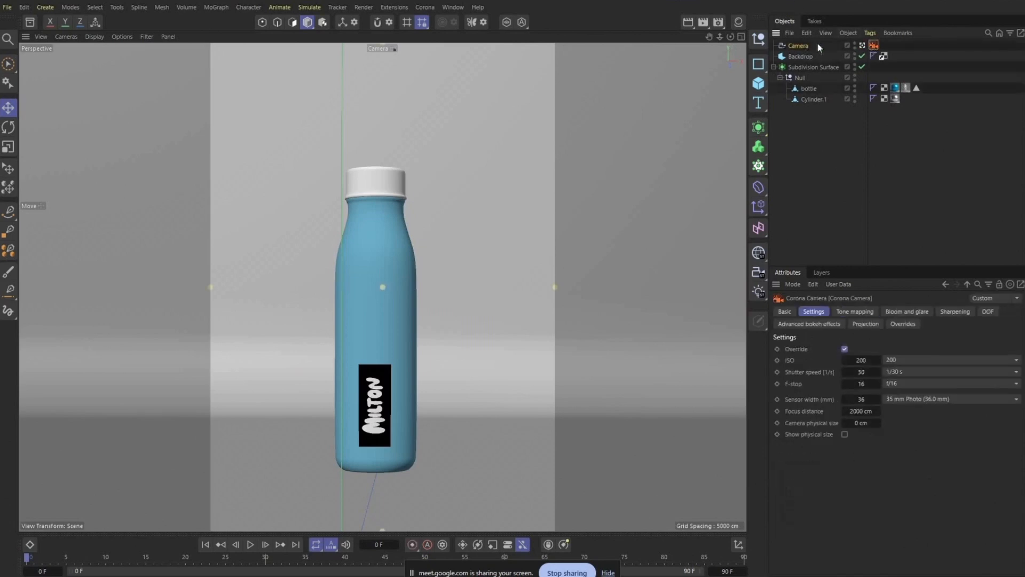
pyautogui.click(801, 46)
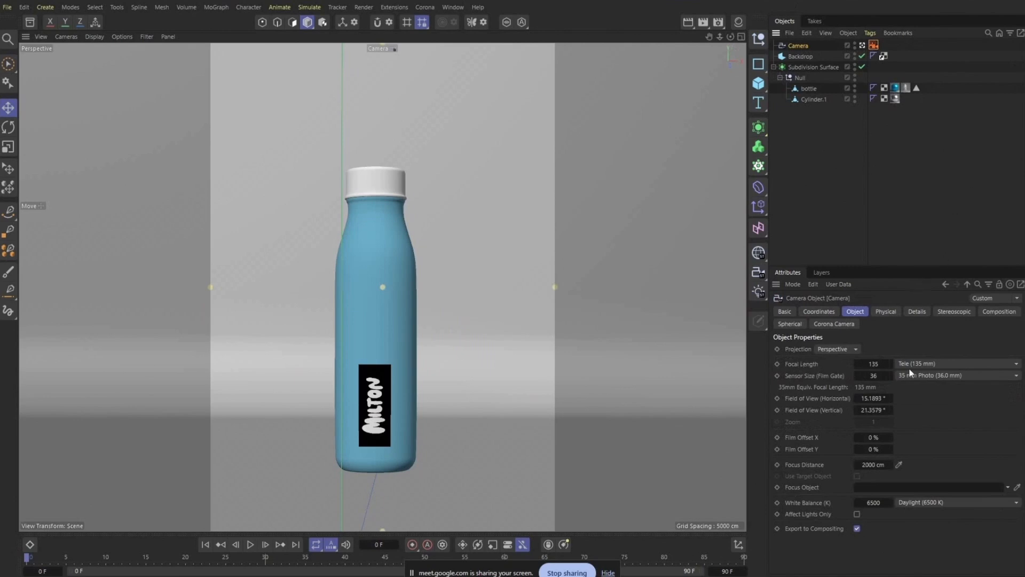
pyautogui.click(930, 363)
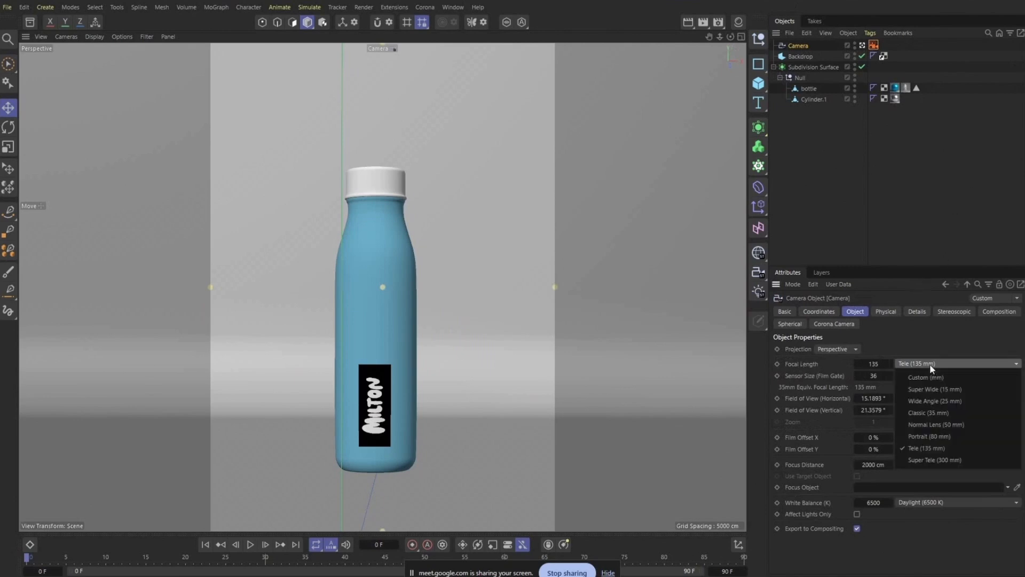
pyautogui.click(919, 435)
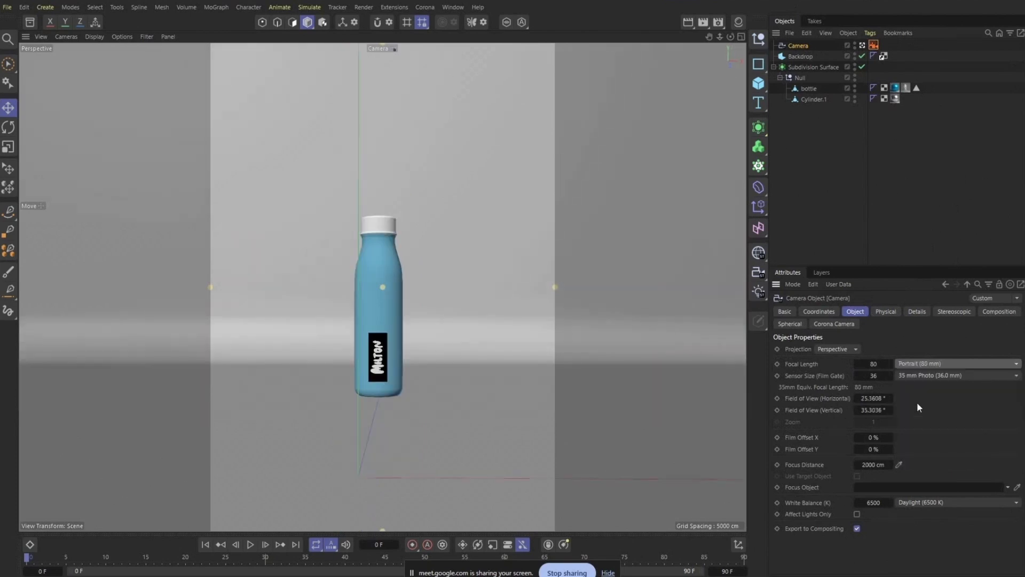
pyautogui.click(928, 363)
pyautogui.click(925, 427)
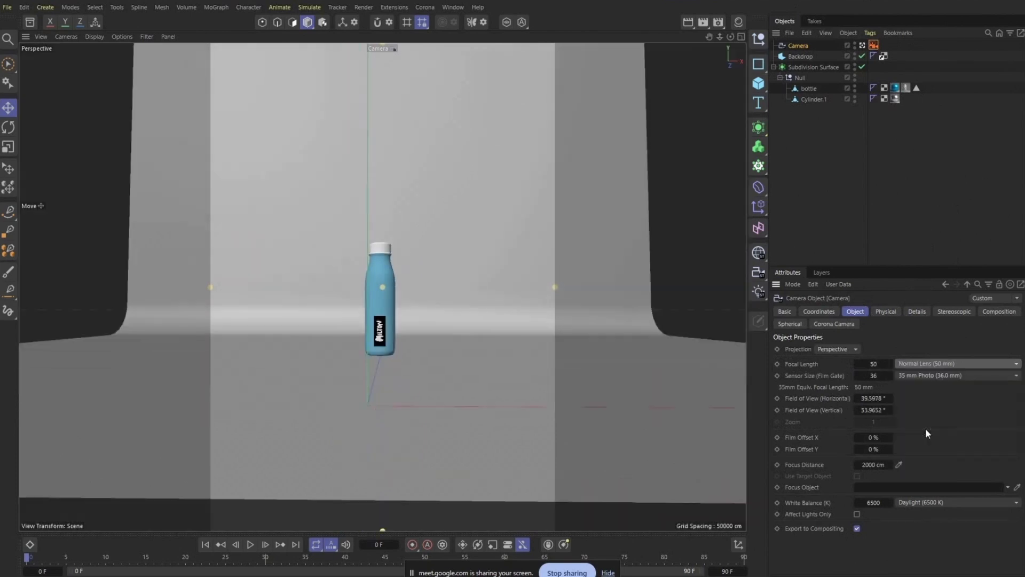
pyautogui.click(934, 363)
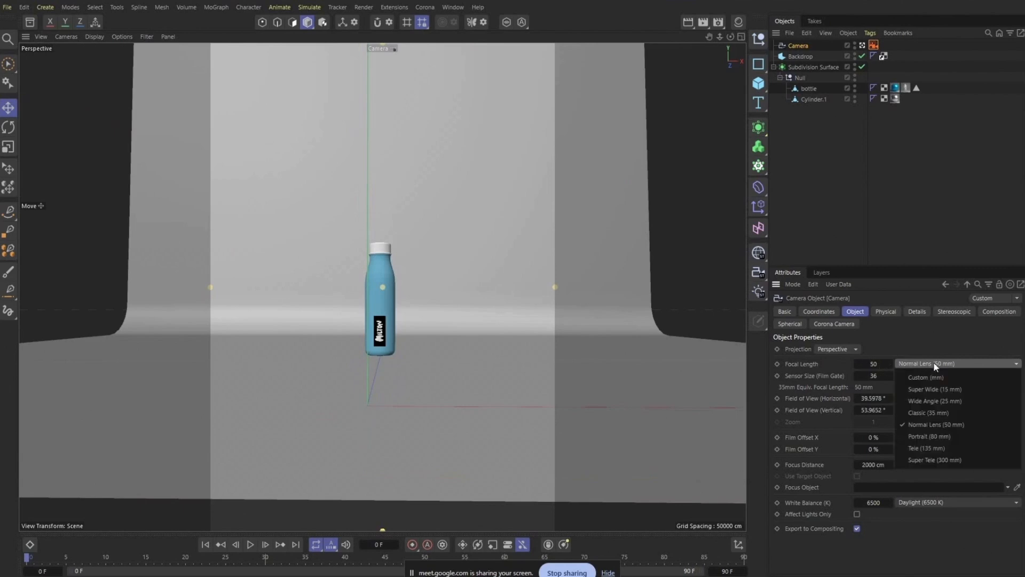
pyautogui.click(922, 414)
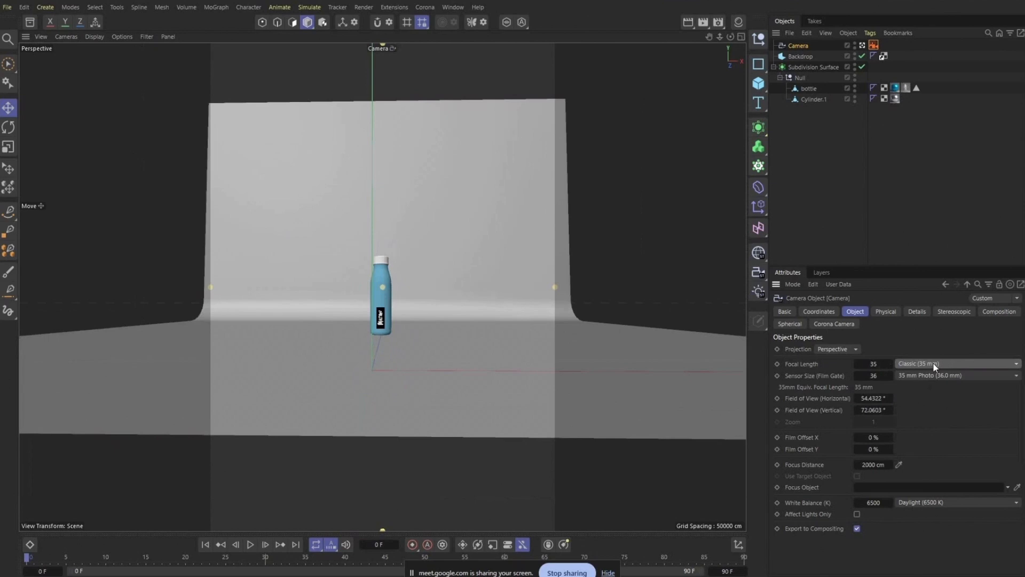
pyautogui.click(933, 363)
pyautogui.click(941, 452)
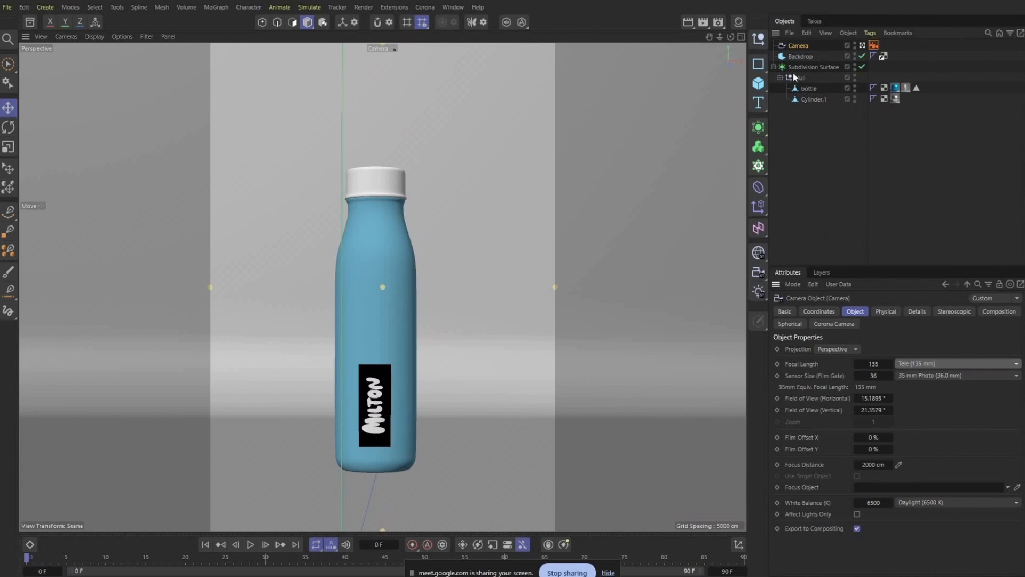
# Step: Reposition the whole Subdivision Surface bottle slightly closer to the camera on the backdrop floor with the Place tool
pyautogui.click(773, 67)
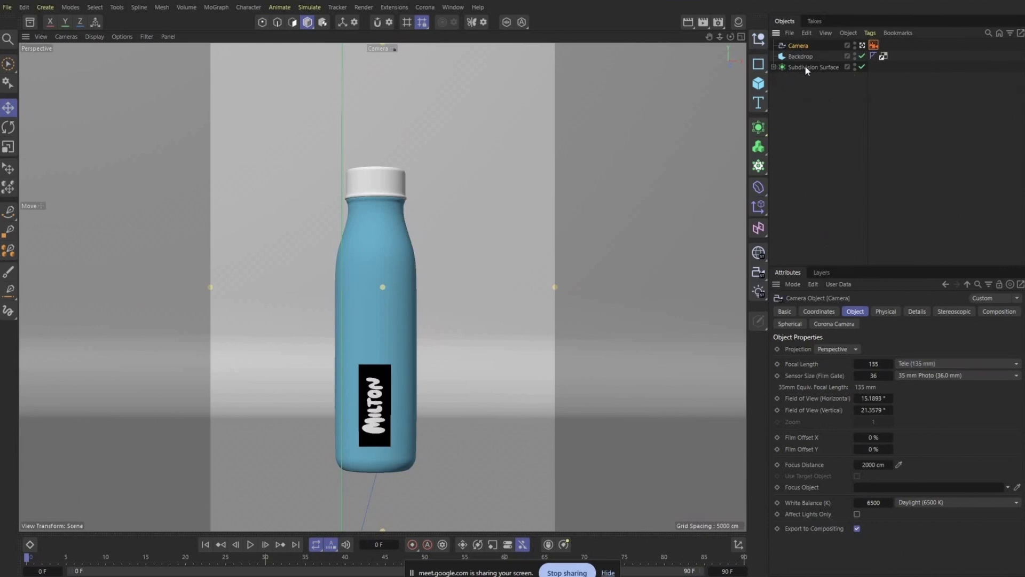
pyautogui.click(815, 67)
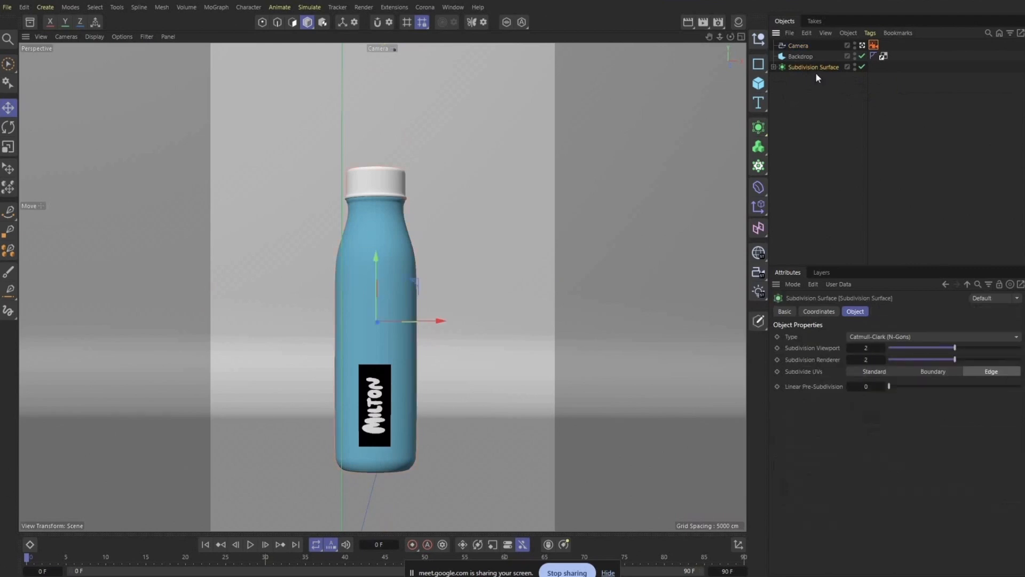
pyautogui.click(8, 169)
pyautogui.moveTo(361, 469)
pyautogui.mouseDown()
pyautogui.moveTo(408, 462)
pyautogui.moveTo(280, 458)
pyautogui.moveTo(424, 464)
pyautogui.moveTo(357, 468)
pyautogui.moveTo(382, 470)
pyautogui.moveTo(360, 478)
pyautogui.moveTo(379, 481)
pyautogui.moveTo(424, 422)
pyautogui.moveTo(433, 188)
pyautogui.moveTo(414, 198)
pyautogui.moveTo(372, 486)
pyautogui.mouseUp()
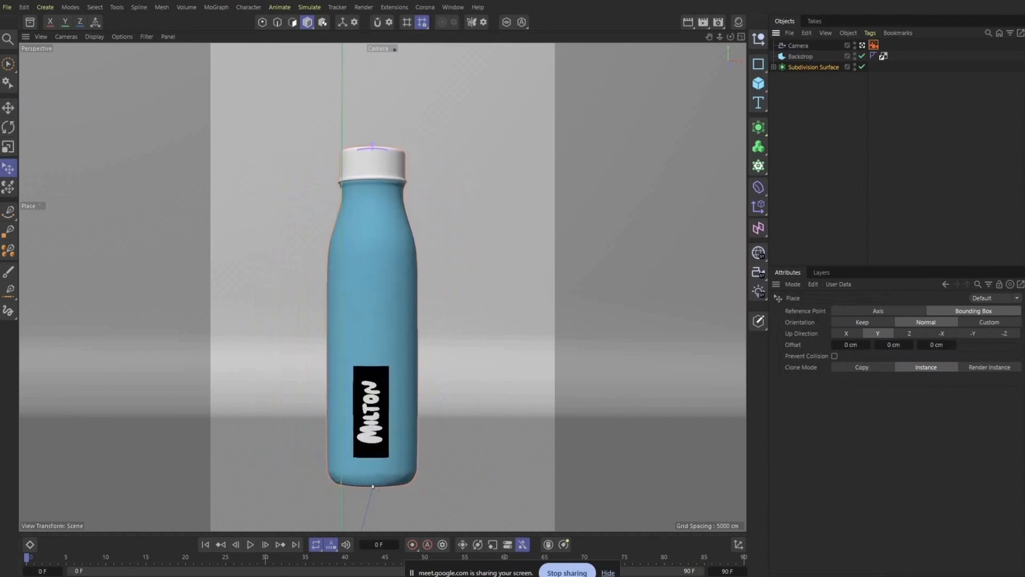
pyautogui.click(8, 107)
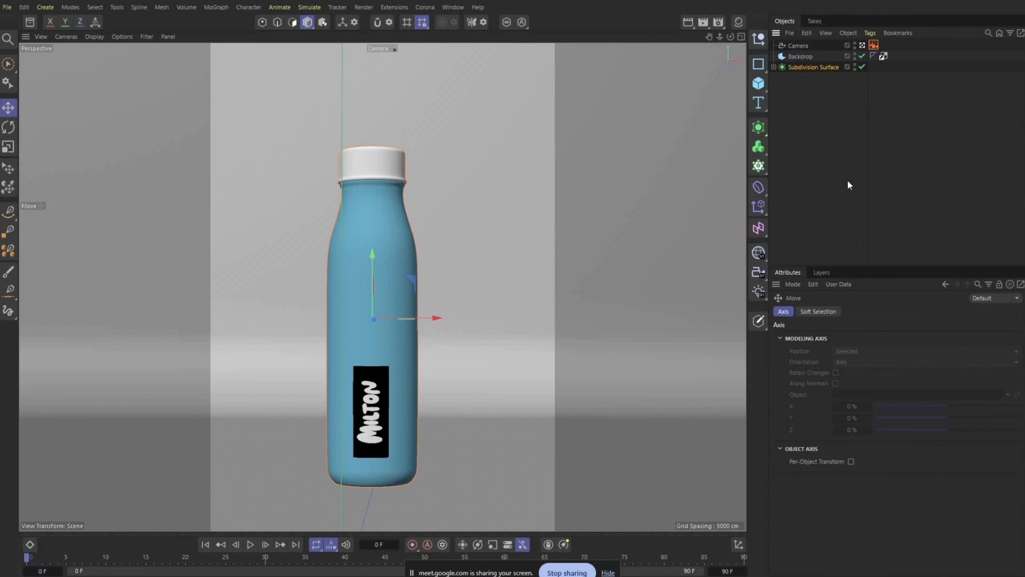
pyautogui.click(774, 68)
pyautogui.click(774, 67)
pyautogui.click(774, 67)
pyautogui.click(807, 68)
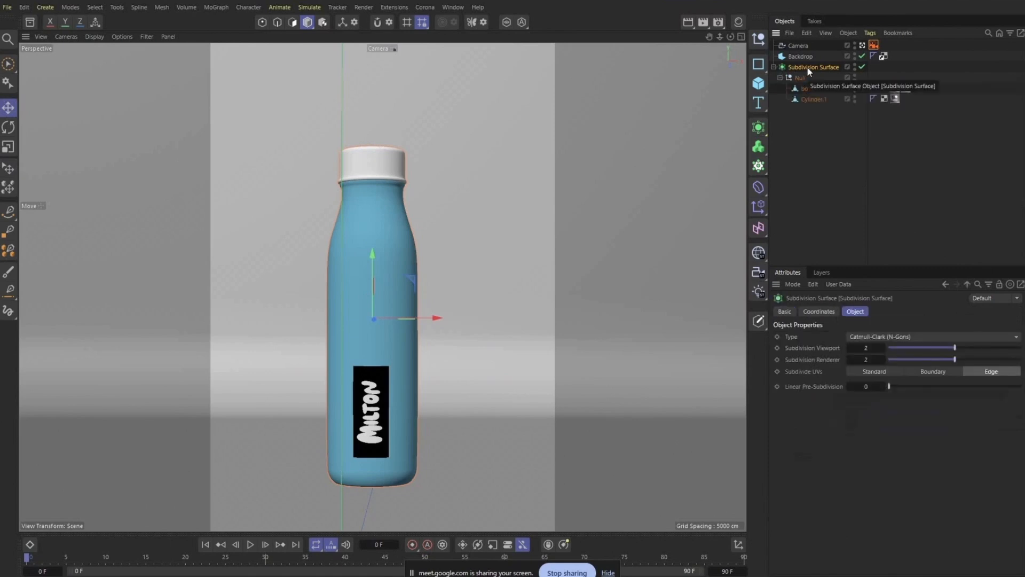
pyautogui.click(774, 67)
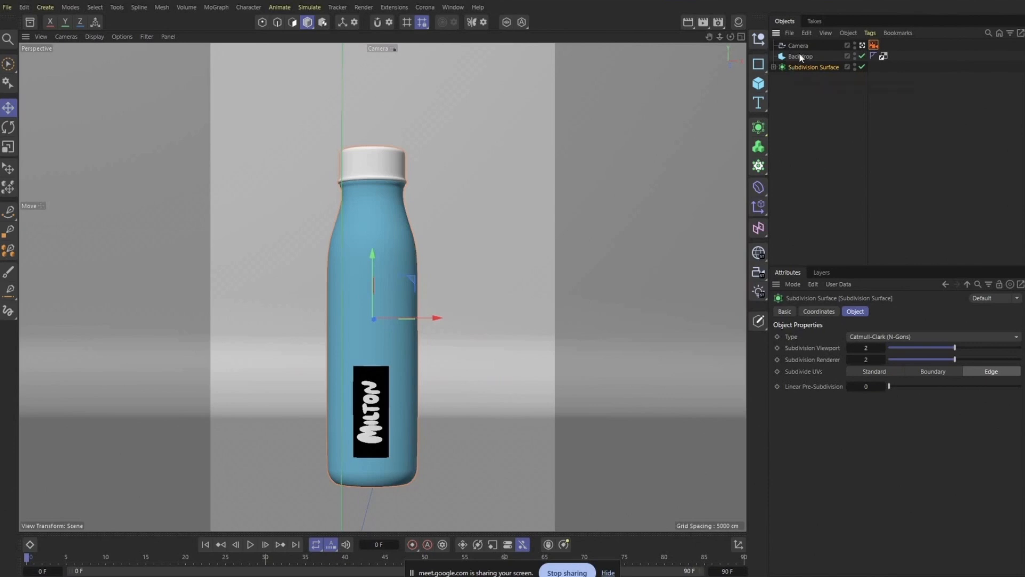
pyautogui.click(774, 67)
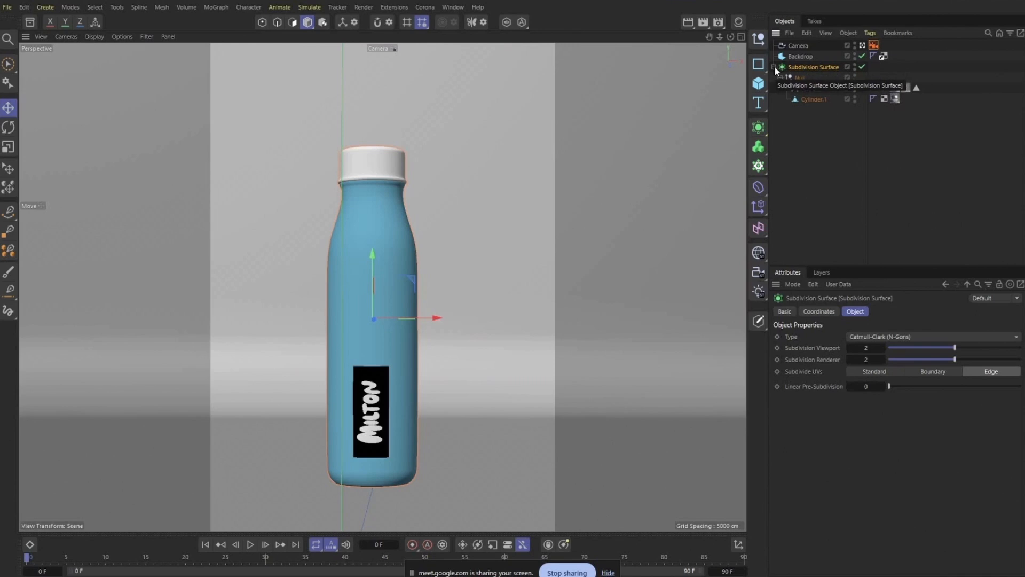
# Step: Duplicate the Subdivision Surface bottle as a backup, and disable and hide the copy
pyautogui.click(773, 67)
pyautogui.moveTo(792, 67); pyautogui.dragTo(789, 85)
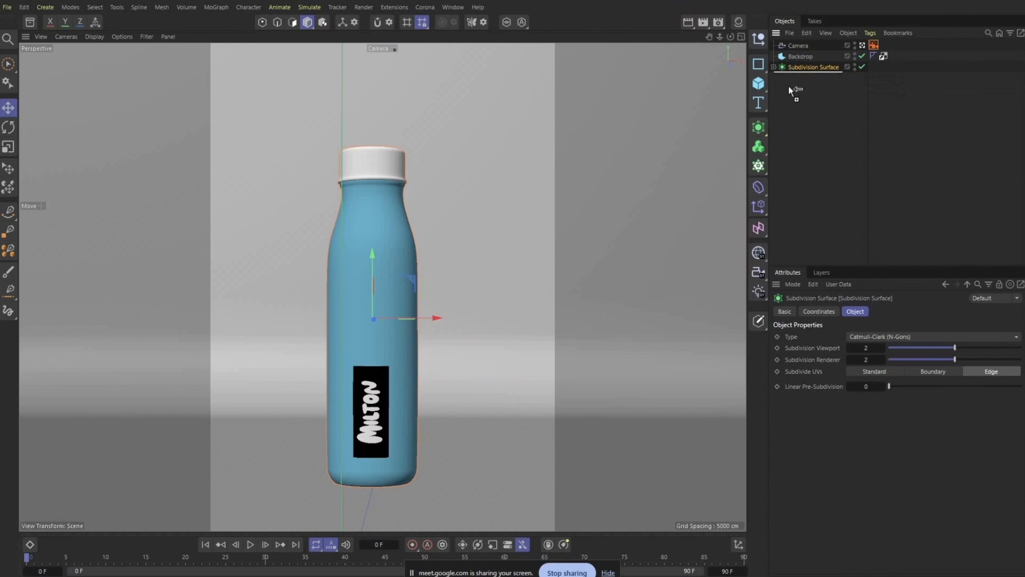
pyautogui.keyDown('ctrl'); pyautogui.moveTo(789, 86); pyautogui.dragTo(789, 85); pyautogui.keyUp('ctrl')
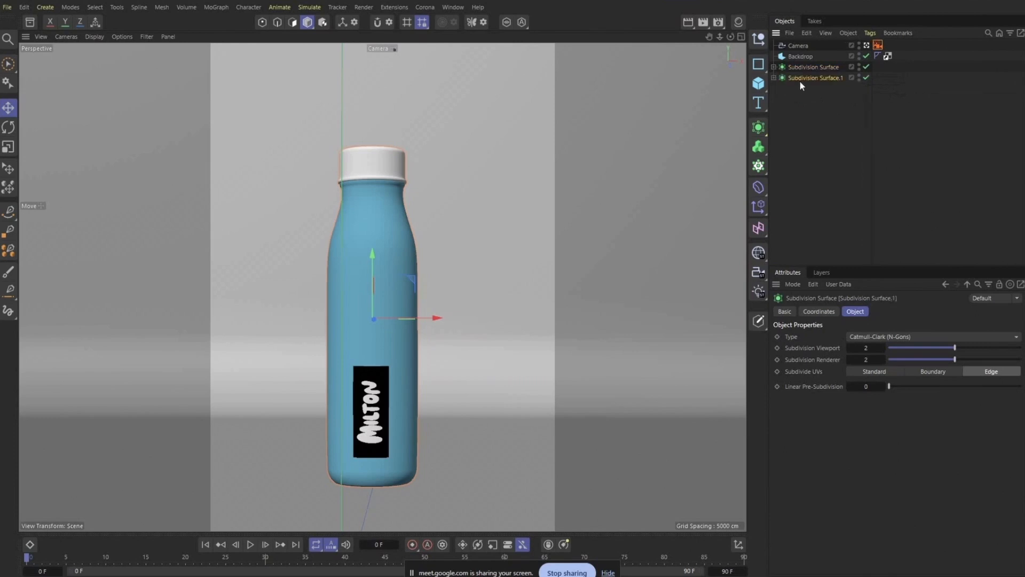
pyautogui.click(865, 78)
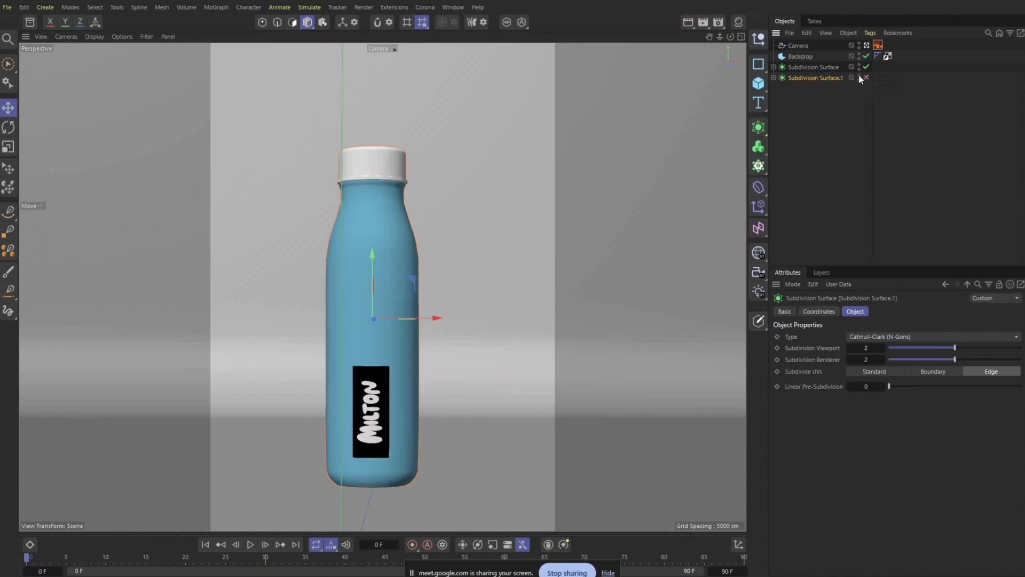
# Step: Try Connect Objects on the original Subdivision Surface, inspect its hierarchy, and delete the merged copy
pyautogui.click(821, 66)
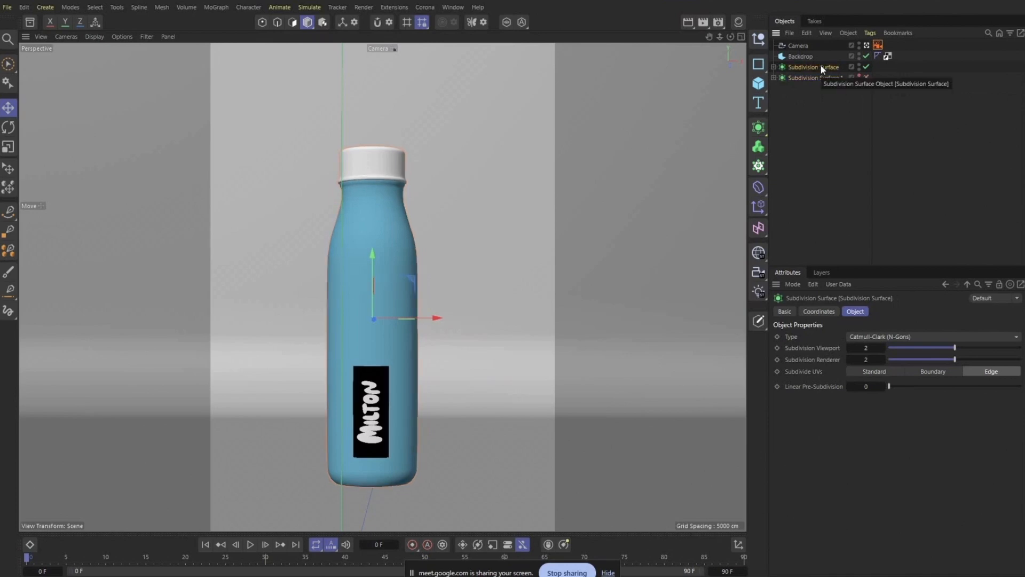
pyautogui.rightClick(821, 66)
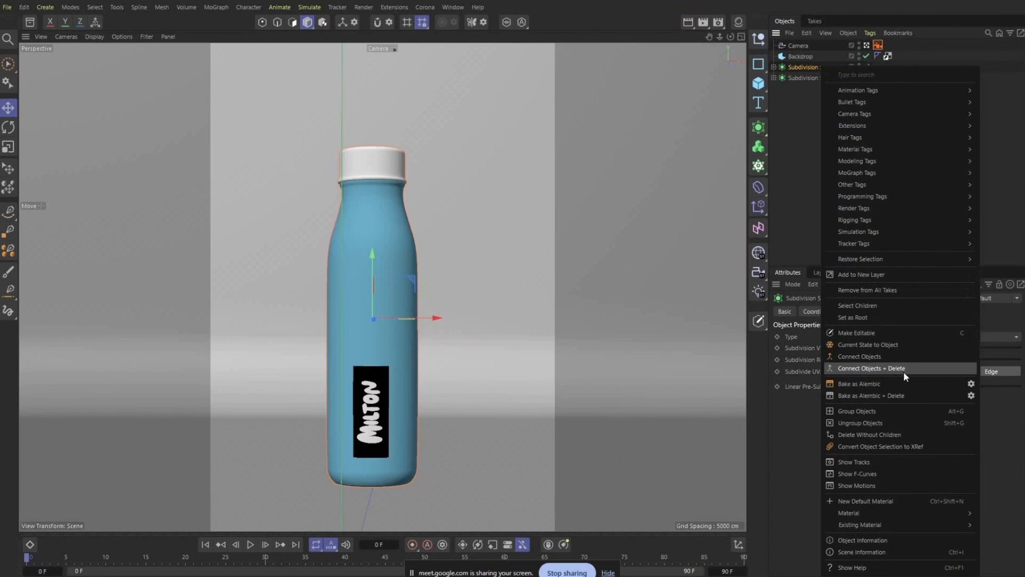
pyautogui.click(879, 358)
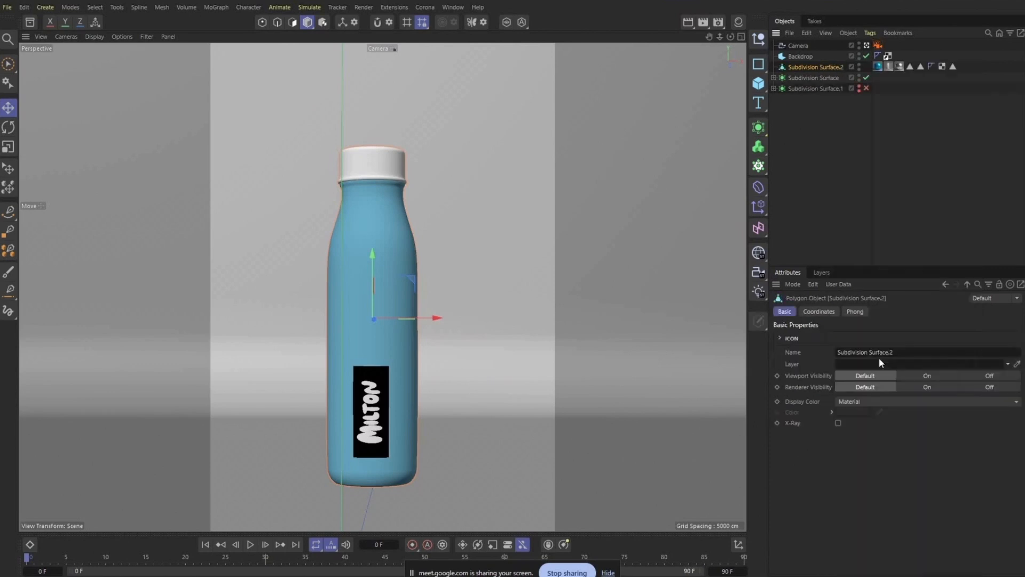
pyautogui.click(799, 79)
pyautogui.click(773, 78)
pyautogui.click(773, 78)
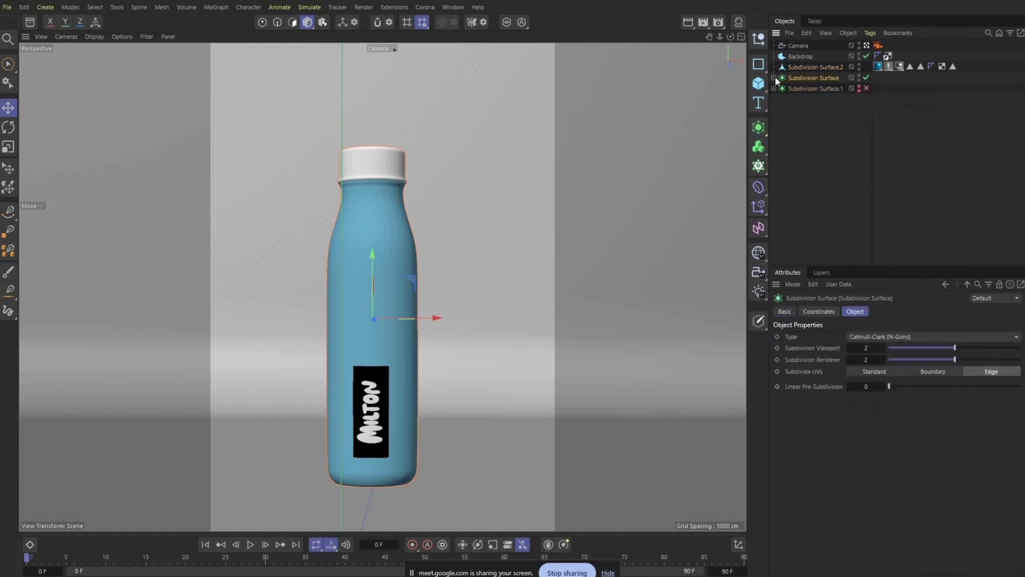
pyautogui.click(814, 68)
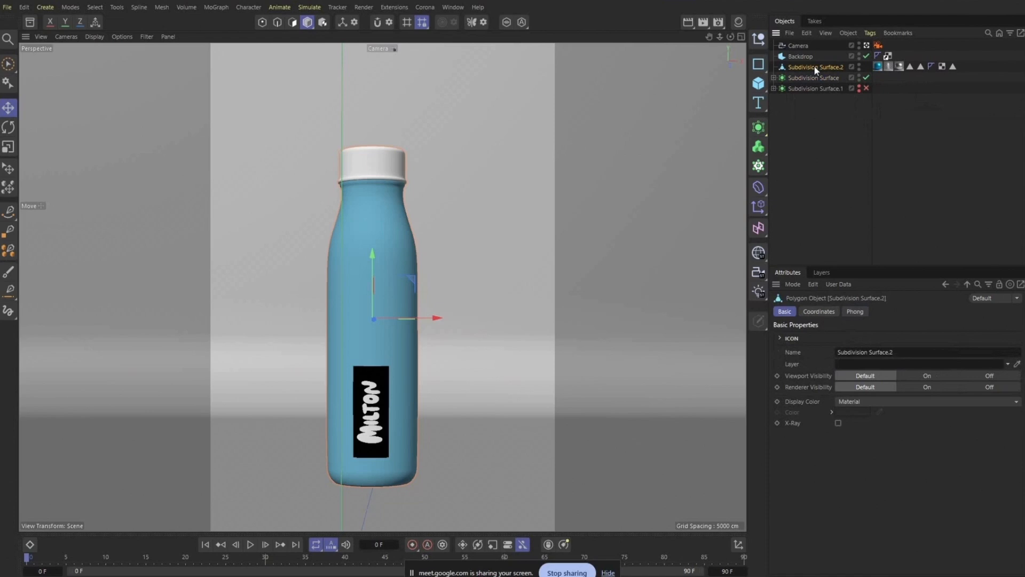
pyautogui.press('Delete')
# Step: Merge the original Subdivision Surface bottle into a single mesh with Connect Objects + Delete and deselect it
pyautogui.click(810, 67)
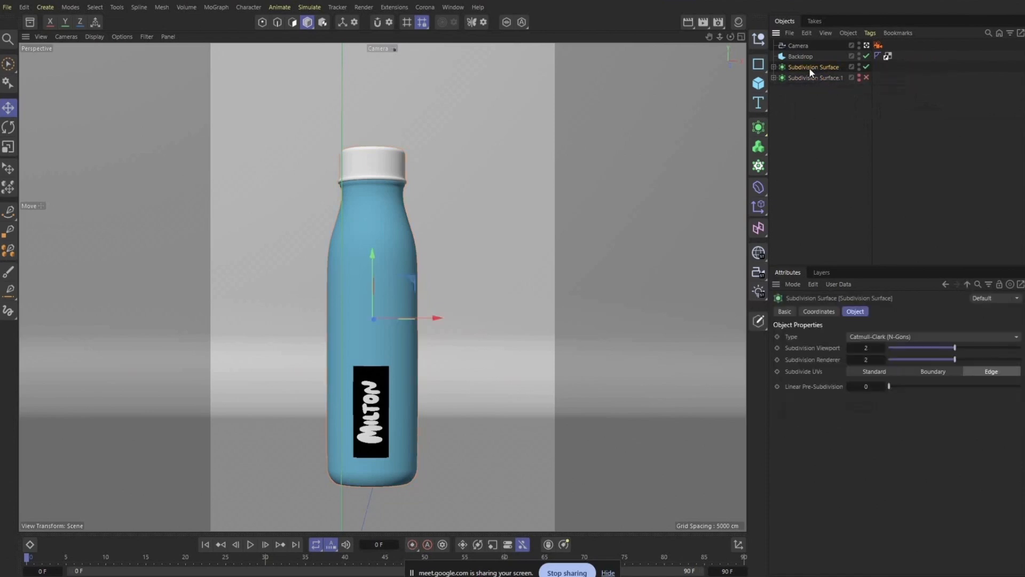
pyautogui.rightClick(808, 68)
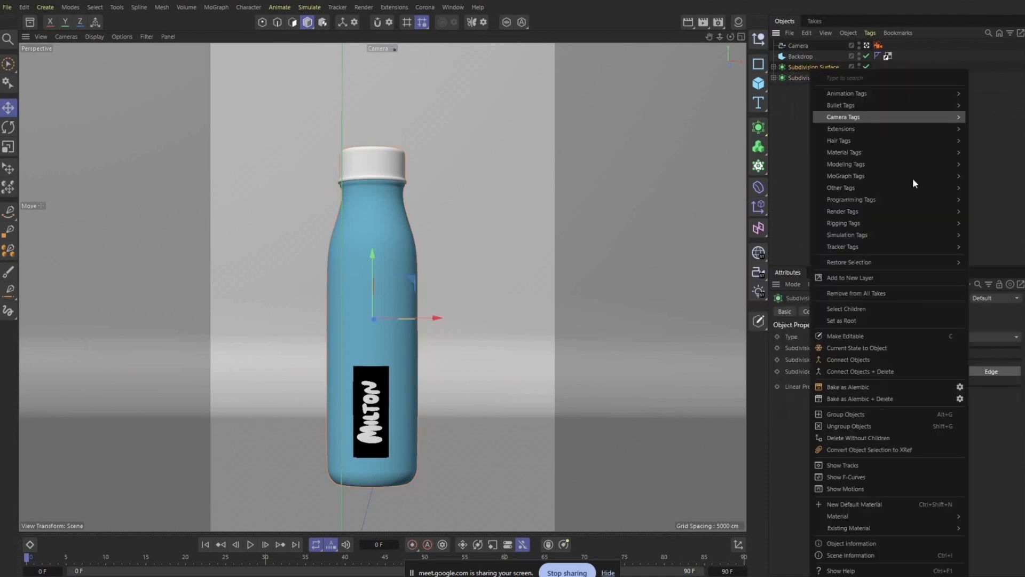
pyautogui.click(892, 371)
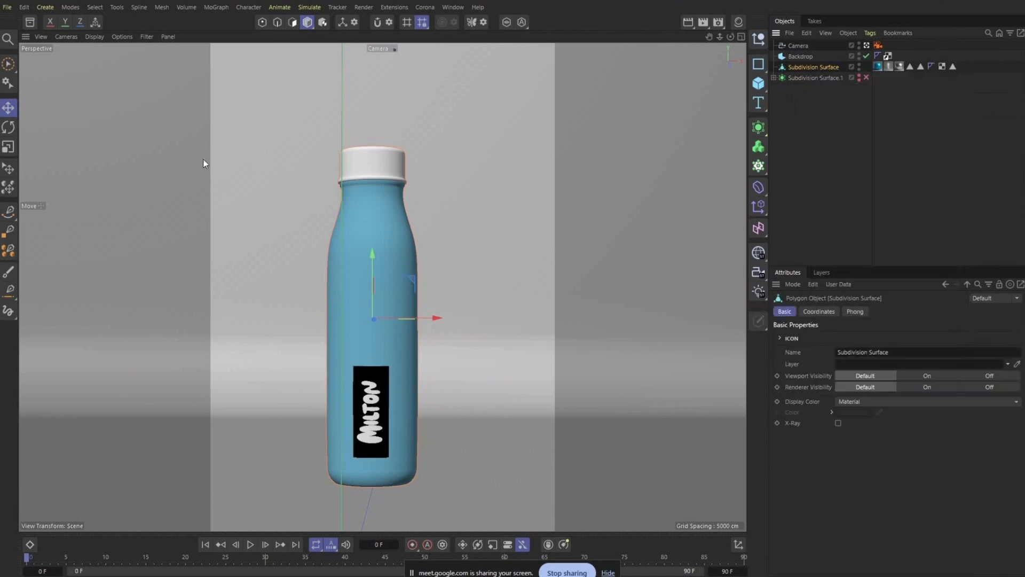
pyautogui.click(794, 202)
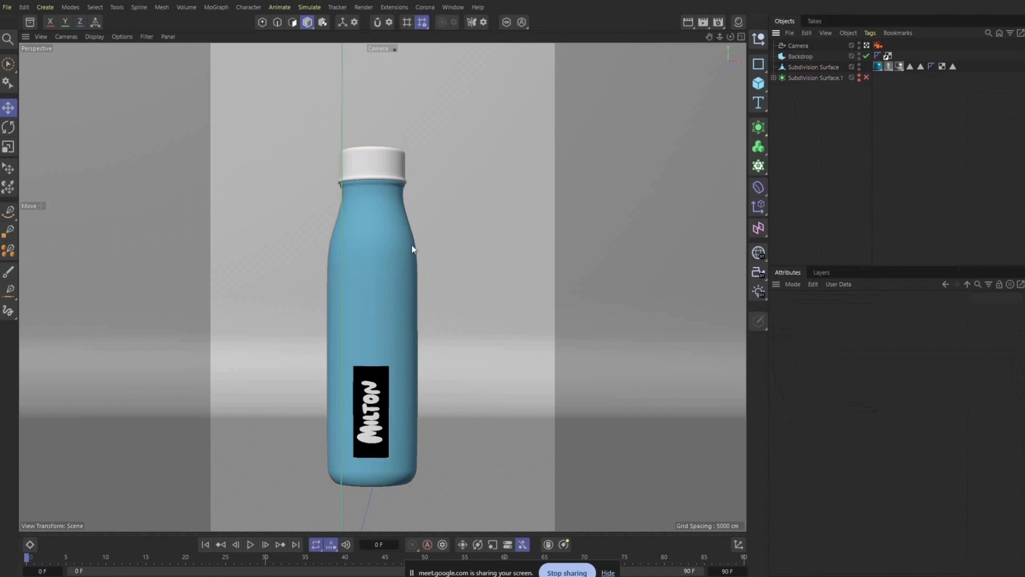
# Step: Reposition the merged bottle on the backdrop floor with the Place tool, near the middle of the camera frame, and deselect it
pyautogui.click(395, 252)
pyautogui.click(8, 170)
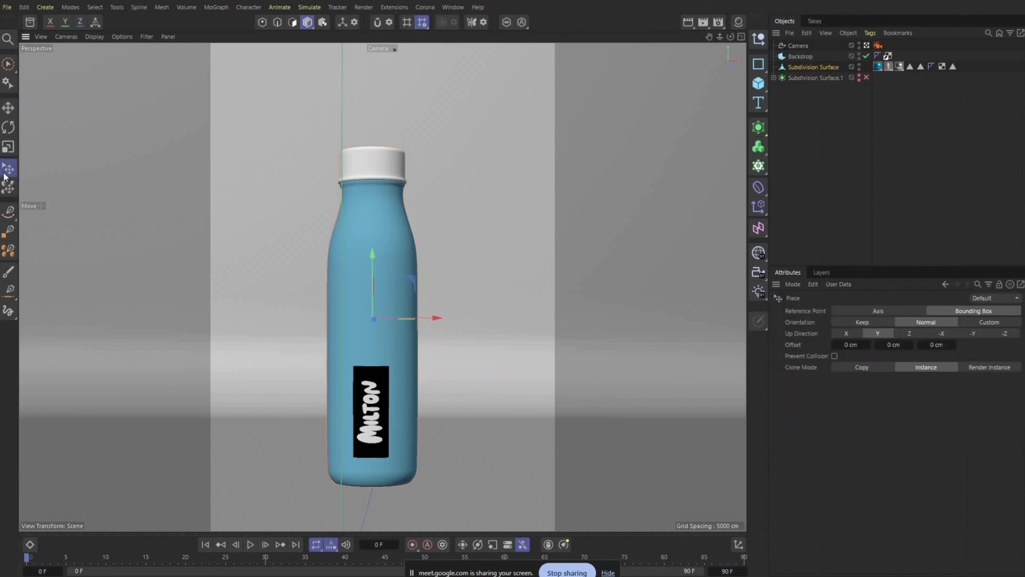
pyautogui.moveTo(375, 474); pyautogui.dragTo(403, 475)
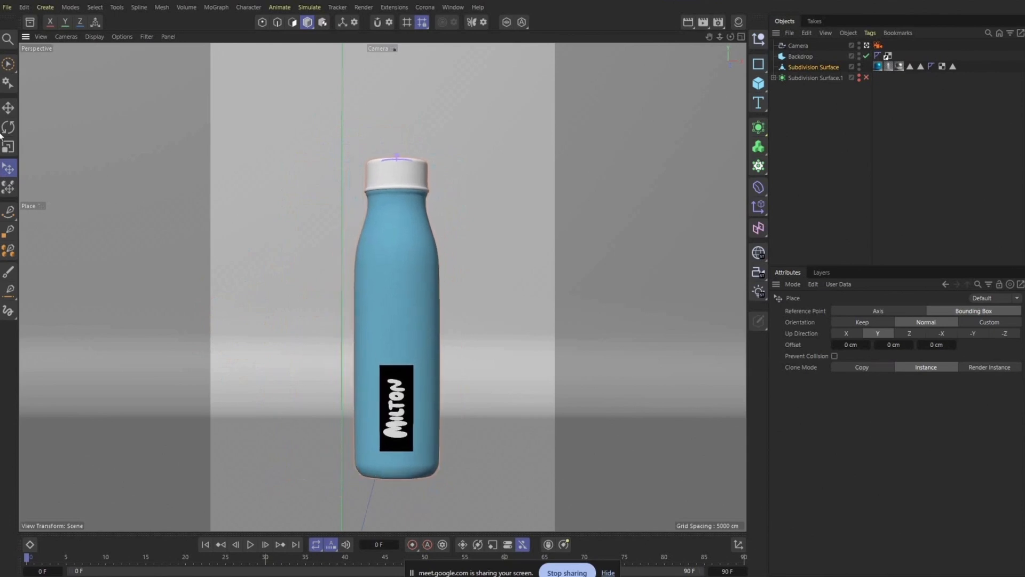
pyautogui.click(8, 109)
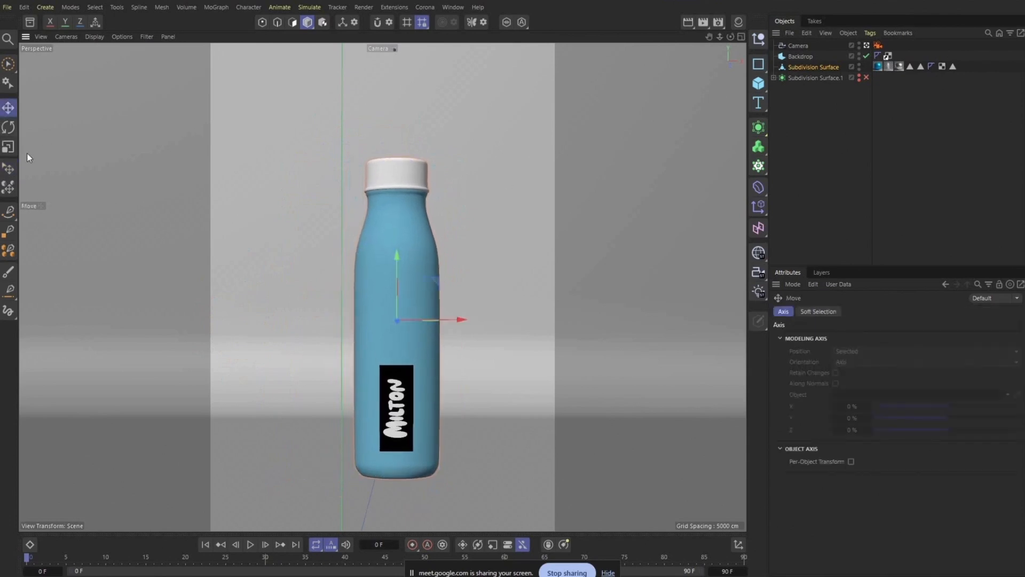
pyautogui.click(9, 168)
pyautogui.moveTo(397, 479); pyautogui.dragTo(381, 482)
pyautogui.click(8, 109)
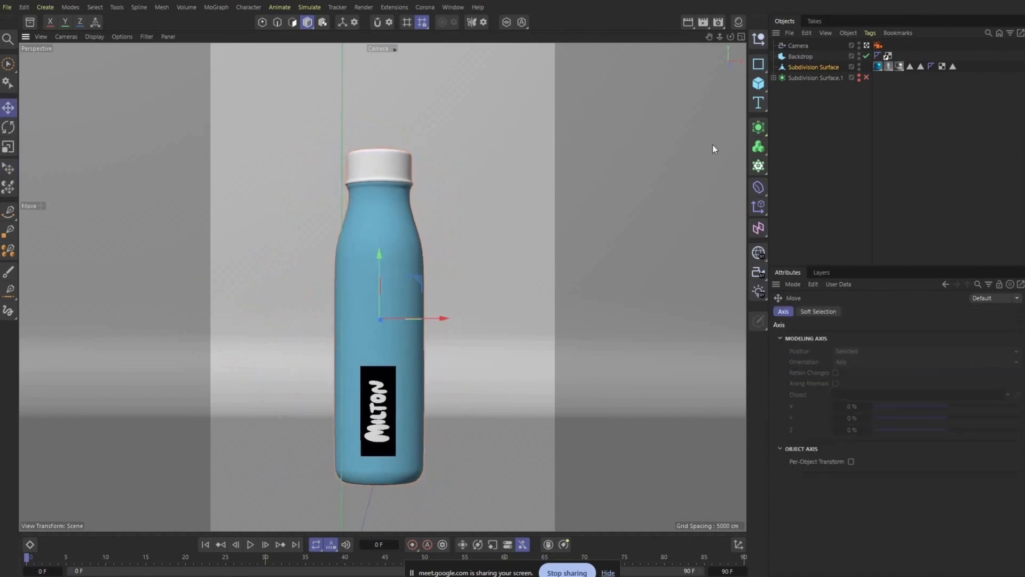
pyautogui.click(786, 142)
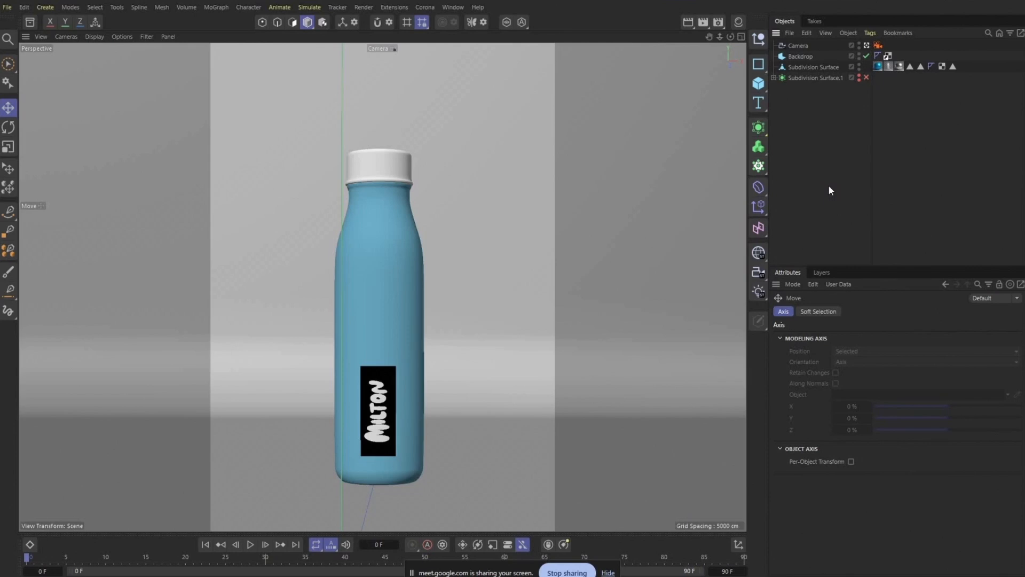
# Step: Leave the camera view for the default view of the whole set and hide the Camera object
pyautogui.click(866, 46)
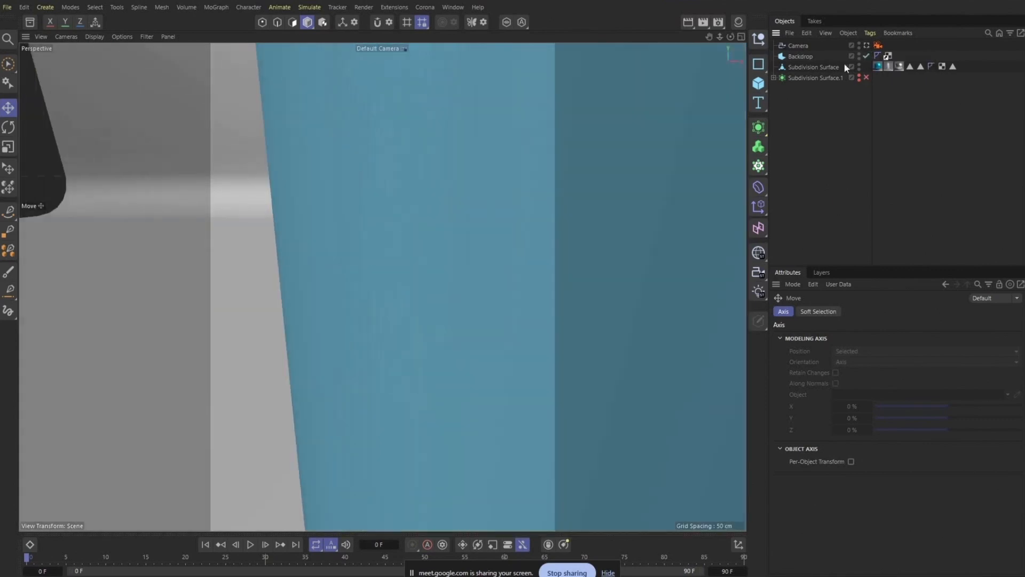
pyautogui.scroll(-8, 357, 288)
pyautogui.keyDown('alt'); pyautogui.moveTo(361, 292); pyautogui.dragTo(472, 277); pyautogui.keyUp('alt')
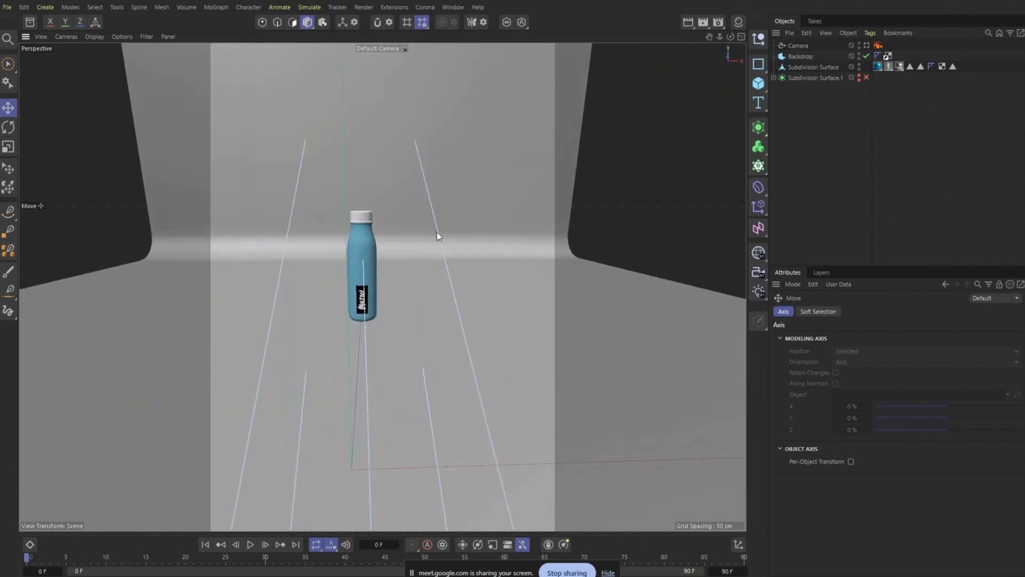
pyautogui.keyDown('alt'); pyautogui.moveTo(414, 268); pyautogui.dragTo(381, 295); pyautogui.keyUp('alt')
pyautogui.scroll(-5, 409, 338)
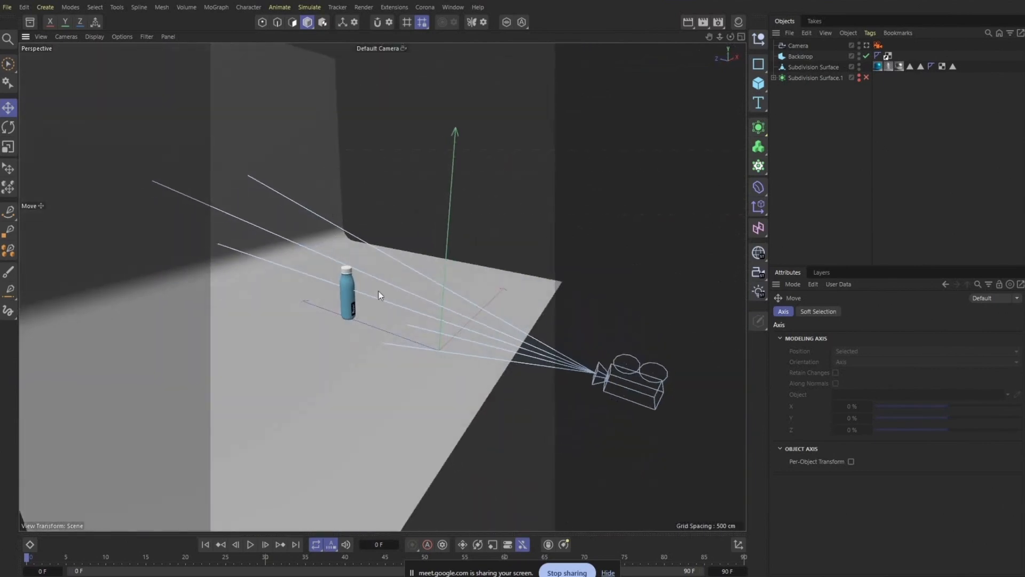
pyautogui.keyDown('alt'); pyautogui.moveTo(453, 363); pyautogui.dragTo(418, 365); pyautogui.keyUp('alt')
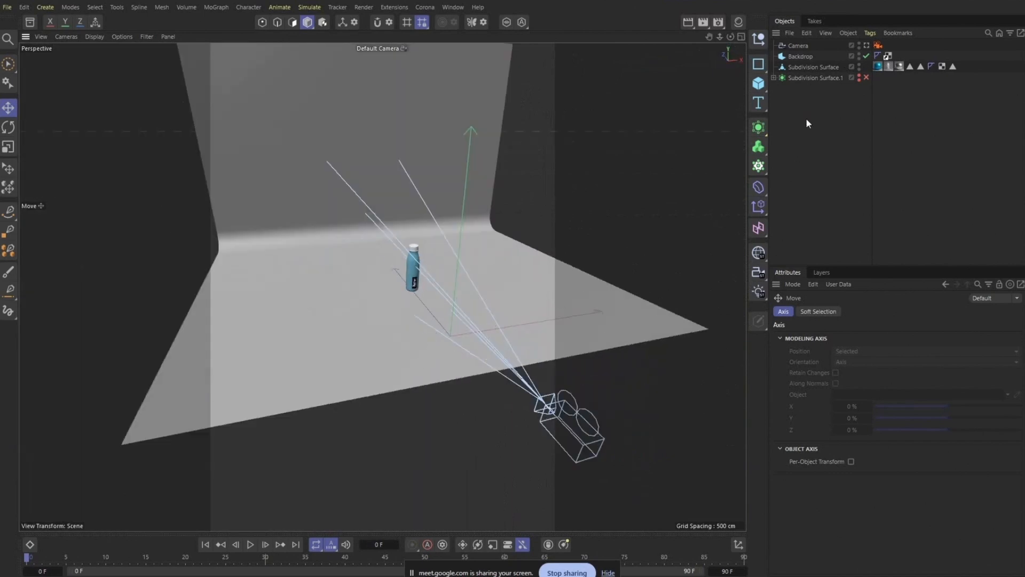
pyautogui.click(859, 45)
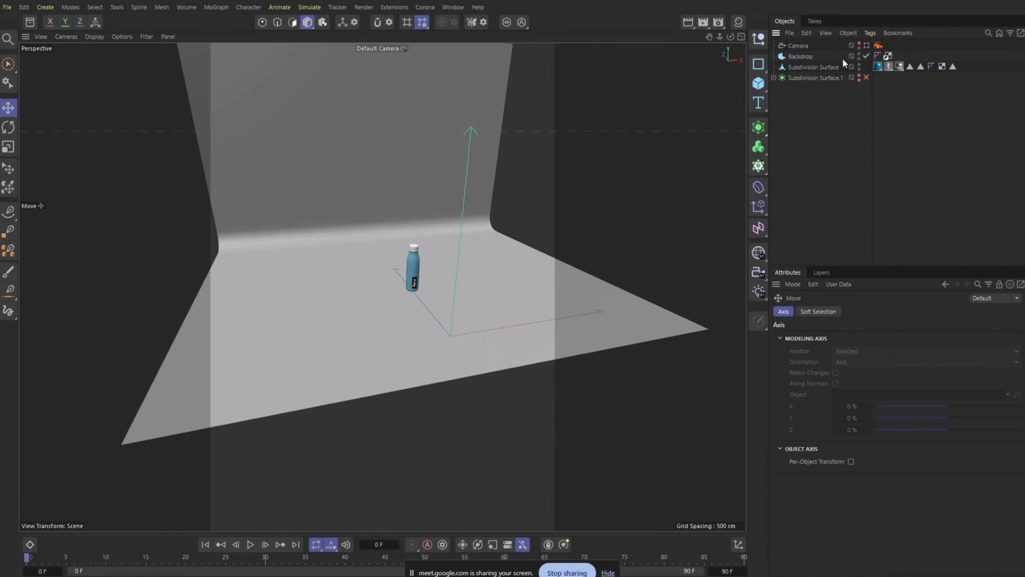
# Step: Add a Corona Light to the backdrop scene
pyautogui.keyDown('alt'); pyautogui.moveTo(526, 267); pyautogui.dragTo(497, 275); pyautogui.keyUp('alt')
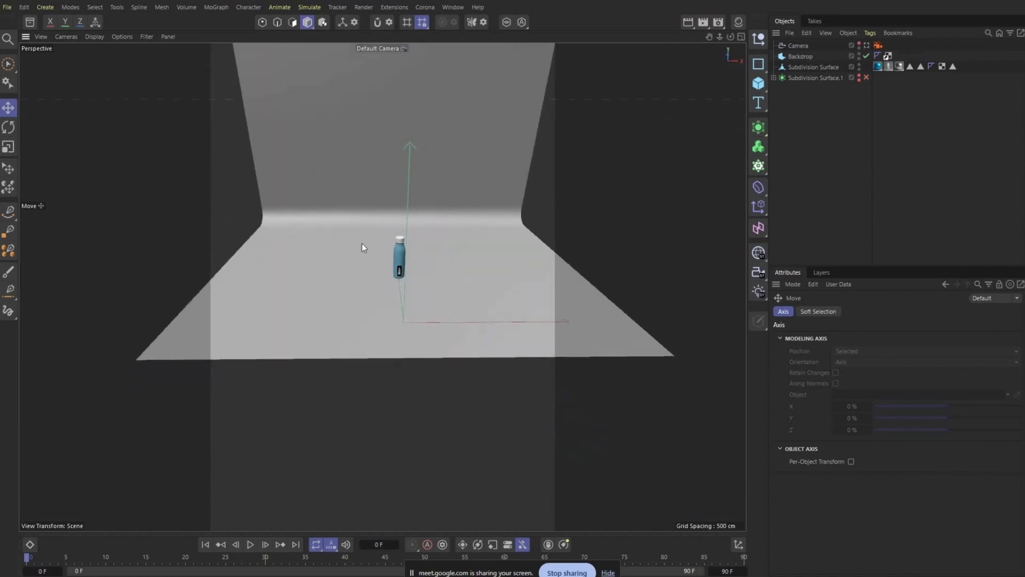
pyautogui.scroll(5, 361, 243)
pyautogui.moveTo(547, 249)
pyautogui.keyDown('alt'); pyautogui.mouseDown()
pyautogui.moveTo(489, 251)
pyautogui.moveTo(533, 245)
pyautogui.mouseUp(); pyautogui.keyUp('alt')
pyautogui.scroll(-3, 276, 459)
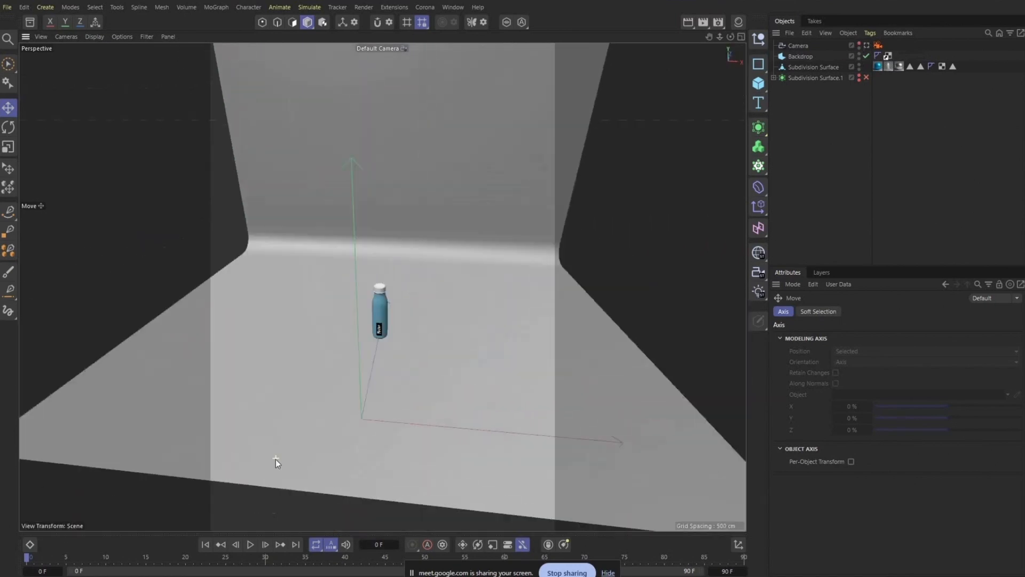
pyautogui.keyDown('alt'); pyautogui.moveTo(276, 460); pyautogui.dragTo(411, 376); pyautogui.keyUp('alt')
pyautogui.keyDown('alt'); pyautogui.moveTo(301, 366); pyautogui.dragTo(408, 385); pyautogui.keyUp('alt')
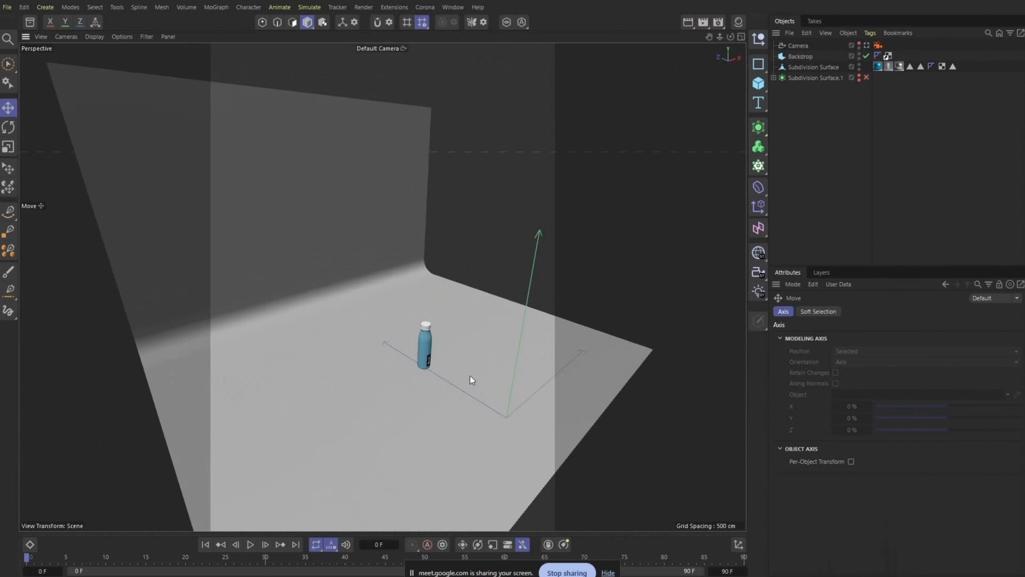
pyautogui.keyDown('alt'); pyautogui.moveTo(469, 376); pyautogui.dragTo(419, 383); pyautogui.keyUp('alt')
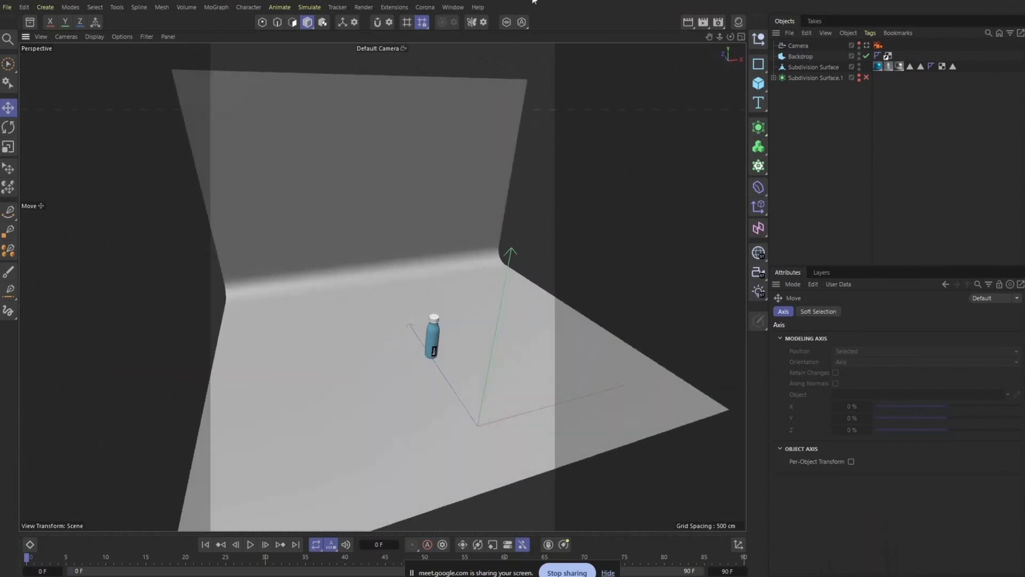
pyautogui.click(428, 7)
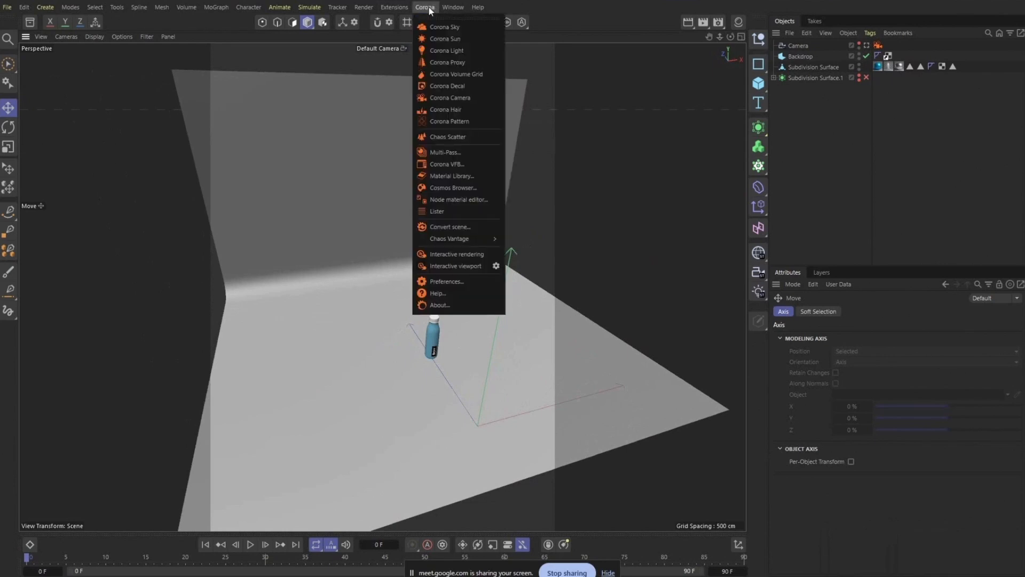
pyautogui.click(458, 52)
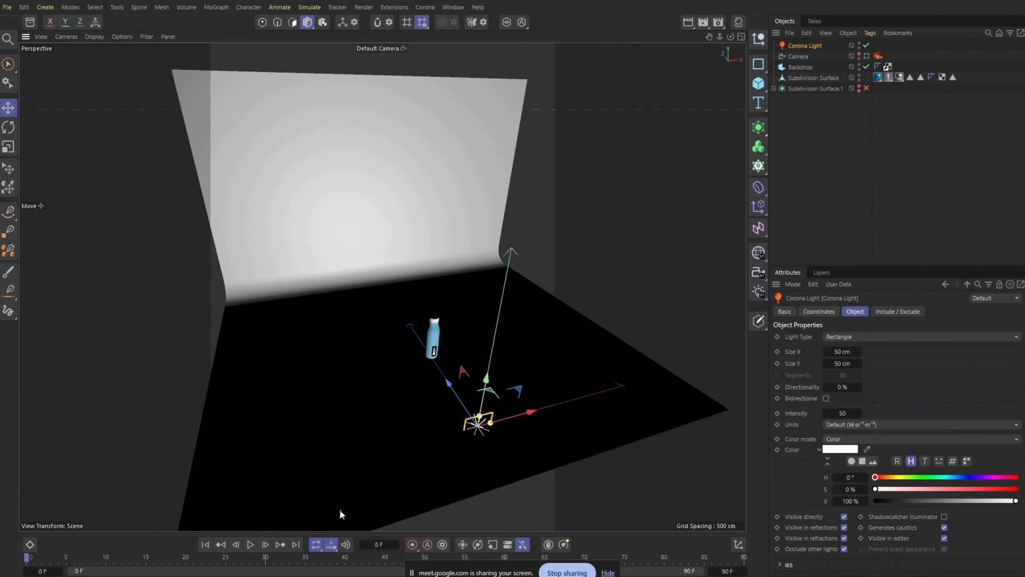
# Step: Raise the Corona Light above the floor and pull it back from the bottle to the front of the backdrop
pyautogui.keyDown('alt'); pyautogui.moveTo(339, 513); pyautogui.dragTo(373, 500); pyautogui.keyUp('alt')
pyautogui.keyDown('alt'); pyautogui.moveTo(431, 475); pyautogui.dragTo(480, 430); pyautogui.keyUp('alt')
pyautogui.moveTo(441, 355); pyautogui.dragTo(444, 310)
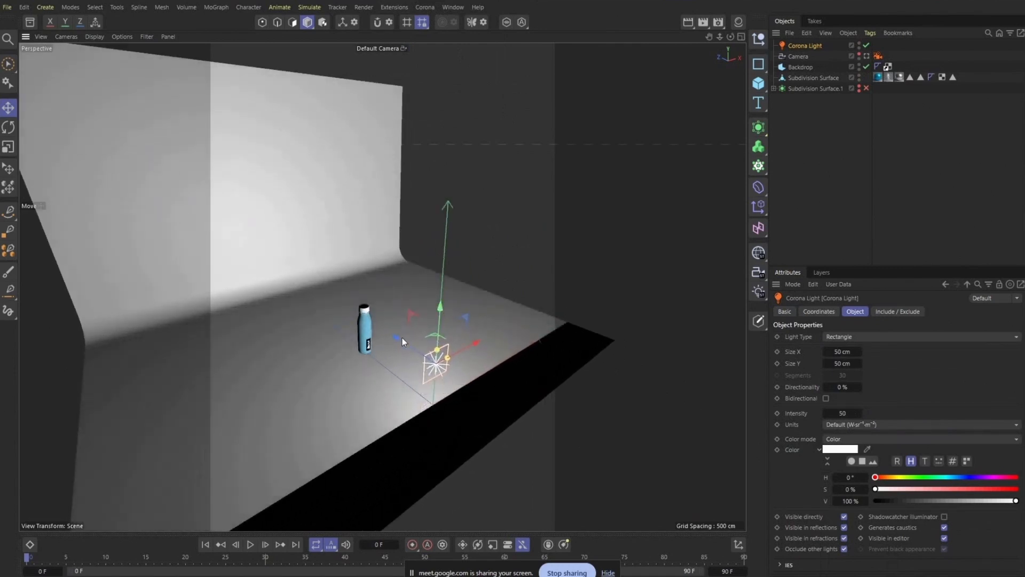
pyautogui.moveTo(400, 339); pyautogui.dragTo(431, 395)
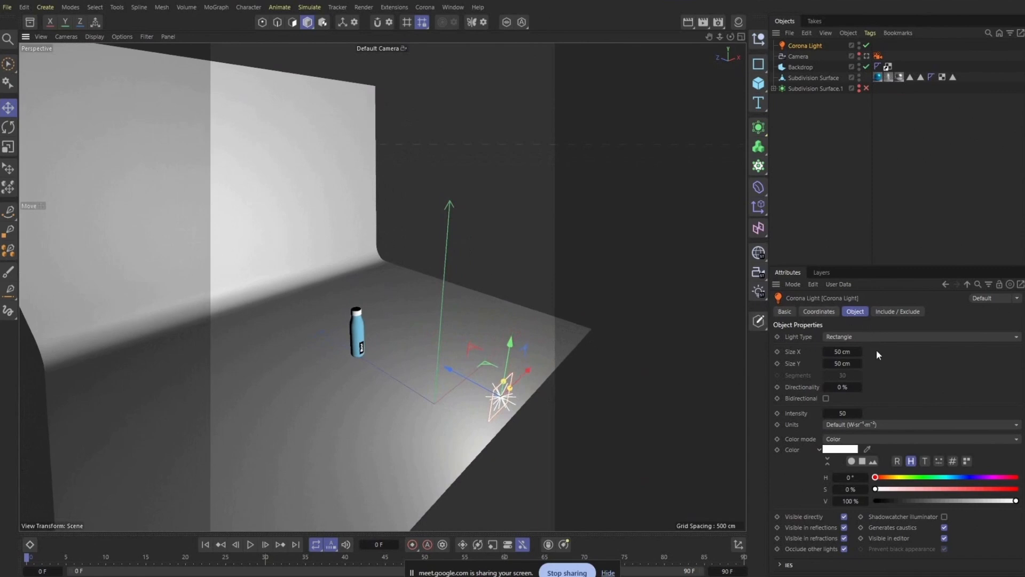
# Step: Enlarge the rectangular Corona Light to about 83 cm by 106 cm and set its intensity to 49.6
pyautogui.moveTo(848, 351); pyautogui.dragTo(875, 353)
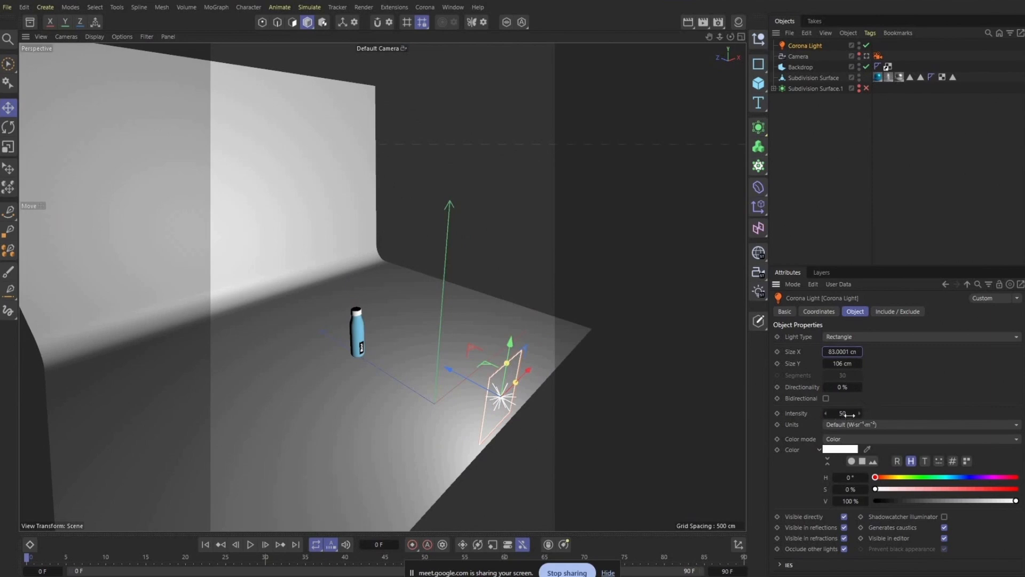
pyautogui.moveTo(845, 416); pyautogui.dragTo(847, 413)
pyautogui.keyDown('alt'); pyautogui.moveTo(553, 386); pyautogui.dragTo(403, 354); pyautogui.keyUp('alt')
pyautogui.scroll(3, 363, 367)
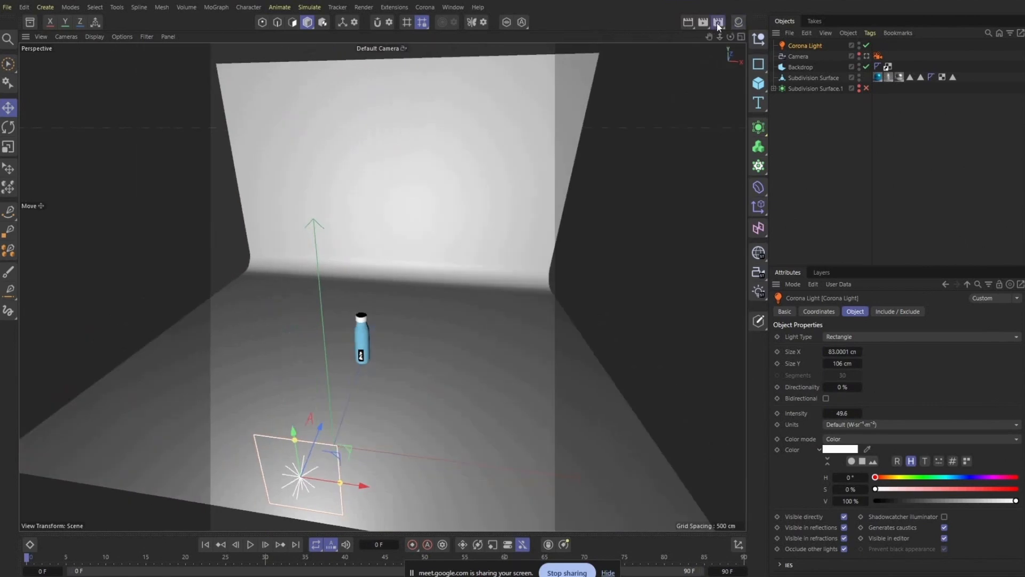
# Step: Open the render settings and choose Corona as the renderer
pyautogui.click(717, 22)
pyautogui.moveTo(777, 22); pyautogui.dragTo(594, 56)
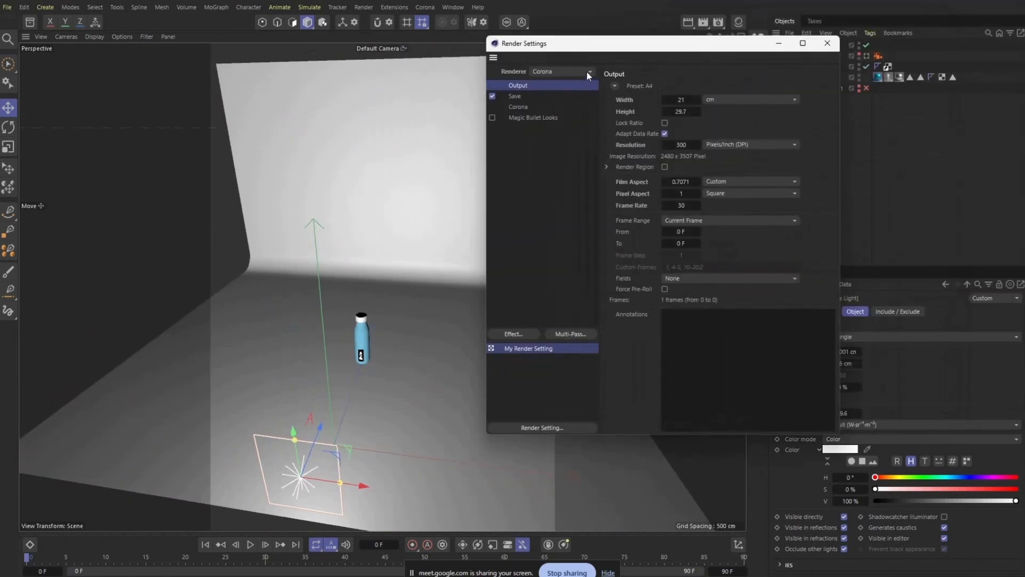
pyautogui.click(587, 71)
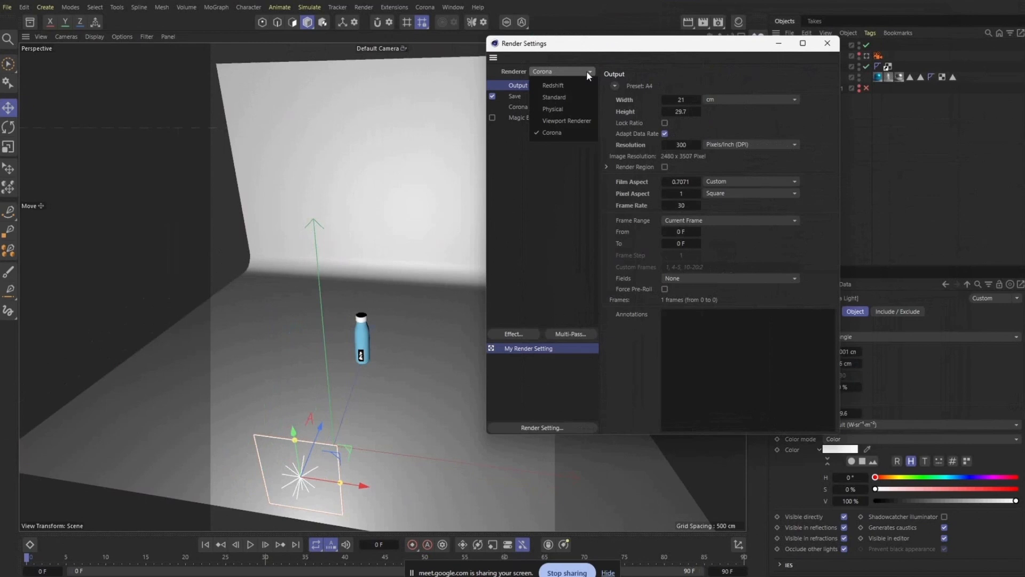
pyautogui.click(567, 135)
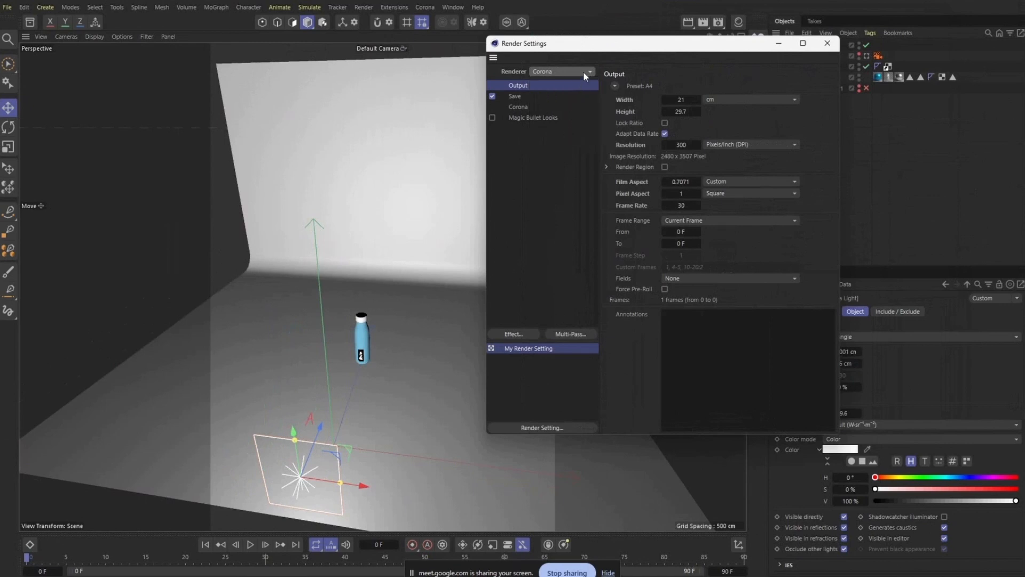
# Step: Keep Corona as the renderer, set the output resolution to 100 pixels/inch and close the render settings
pyautogui.click(583, 71)
pyautogui.click(565, 132)
pyautogui.click(683, 145)
pyautogui.write('100')
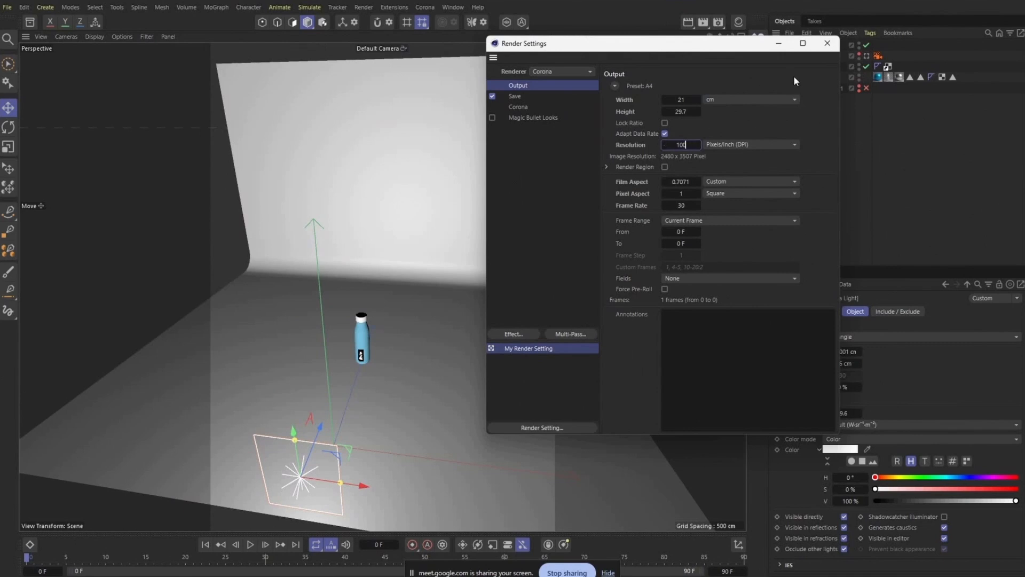
pyautogui.press('Return')
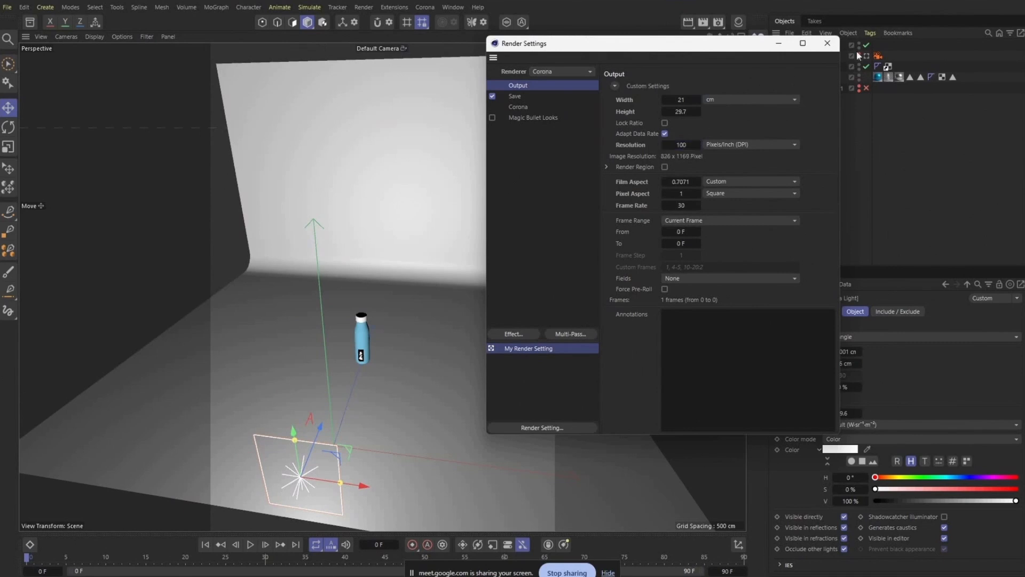
pyautogui.click(827, 44)
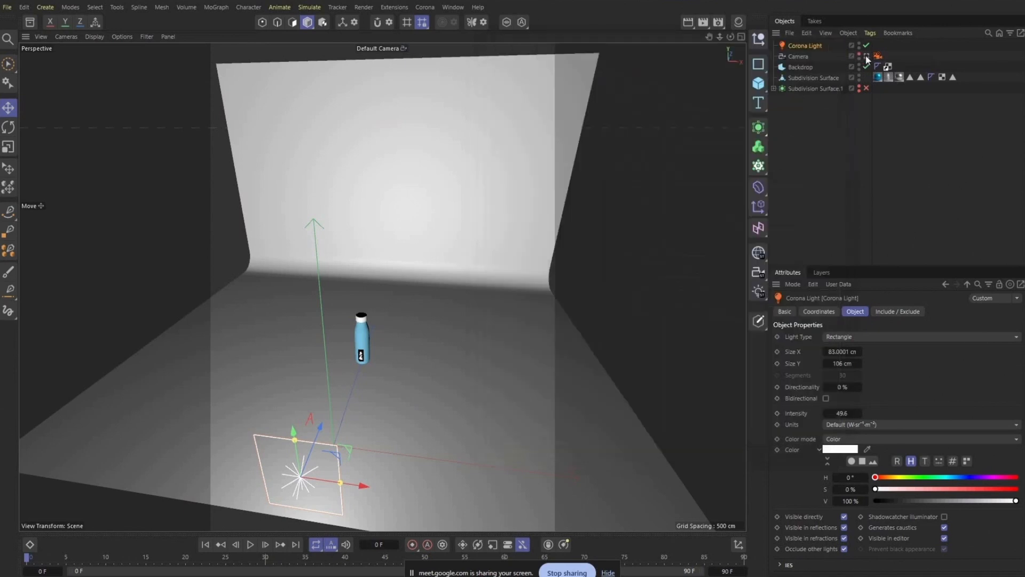
# Step: Look through the scene camera, start Corona interactive rendering and move the render window clear of the bottle
pyautogui.click(866, 56)
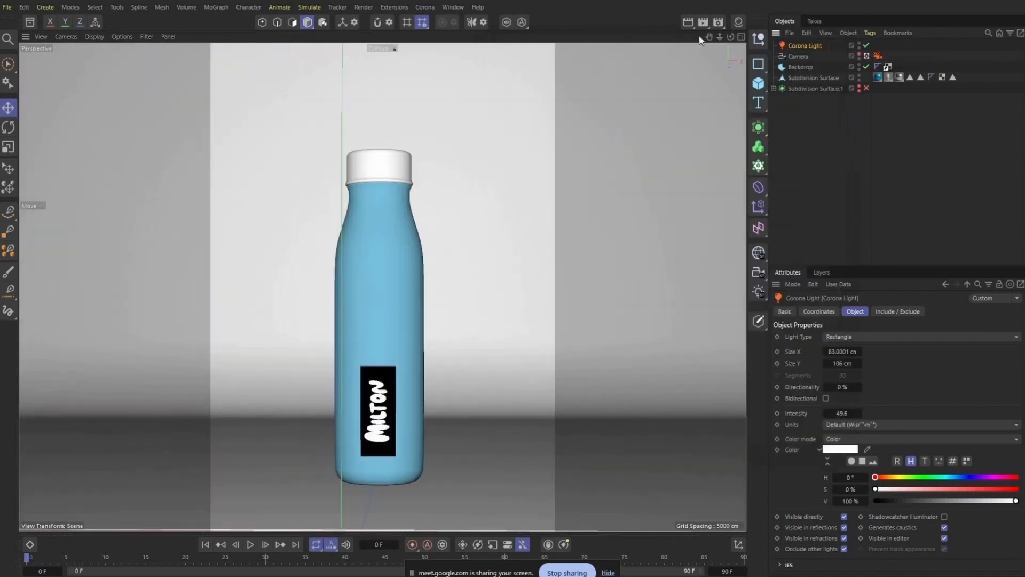
pyautogui.click(427, 9)
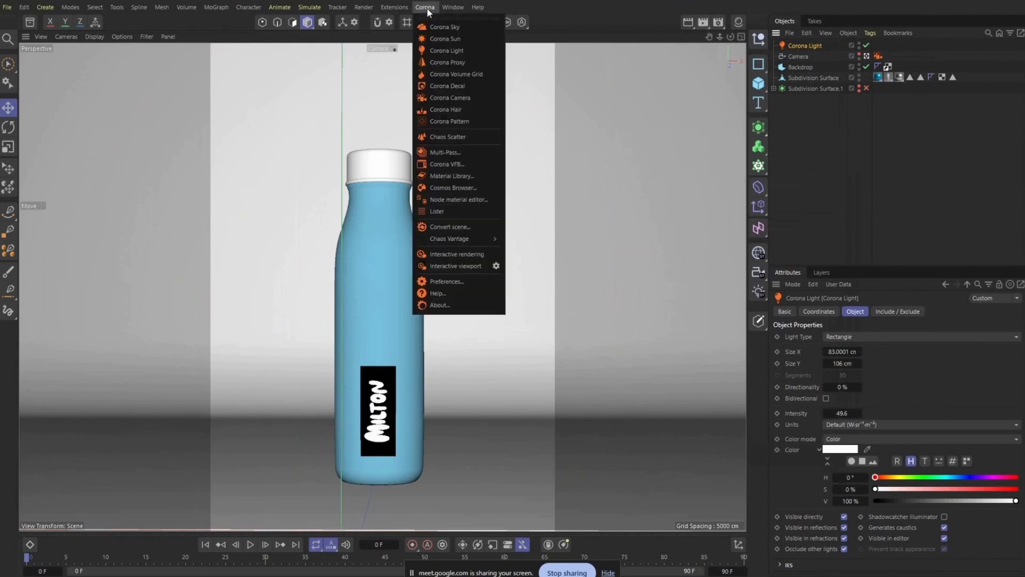
pyautogui.click(477, 257)
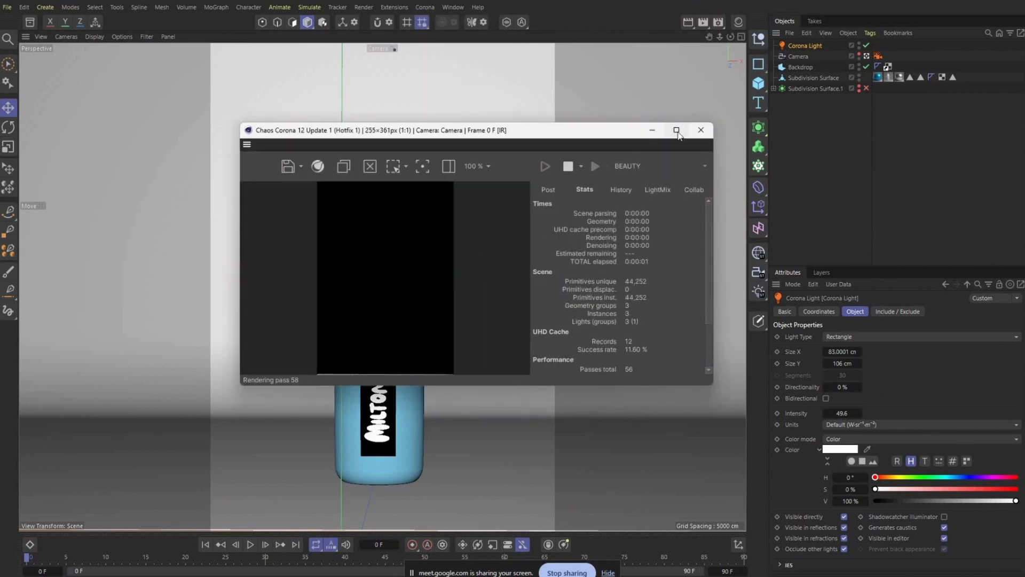
pyautogui.click(677, 131)
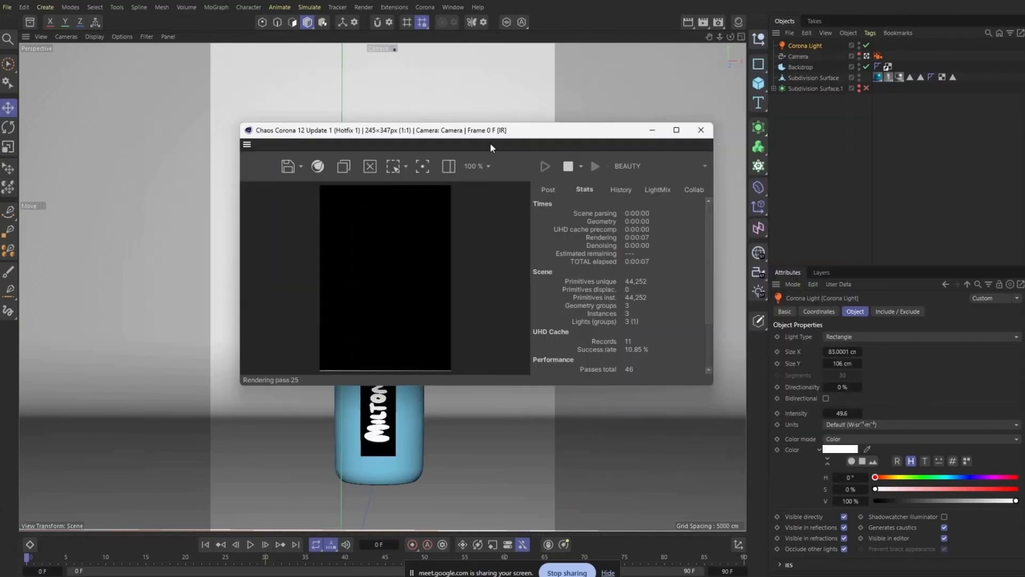
pyautogui.moveTo(489, 142); pyautogui.dragTo(959, 212)
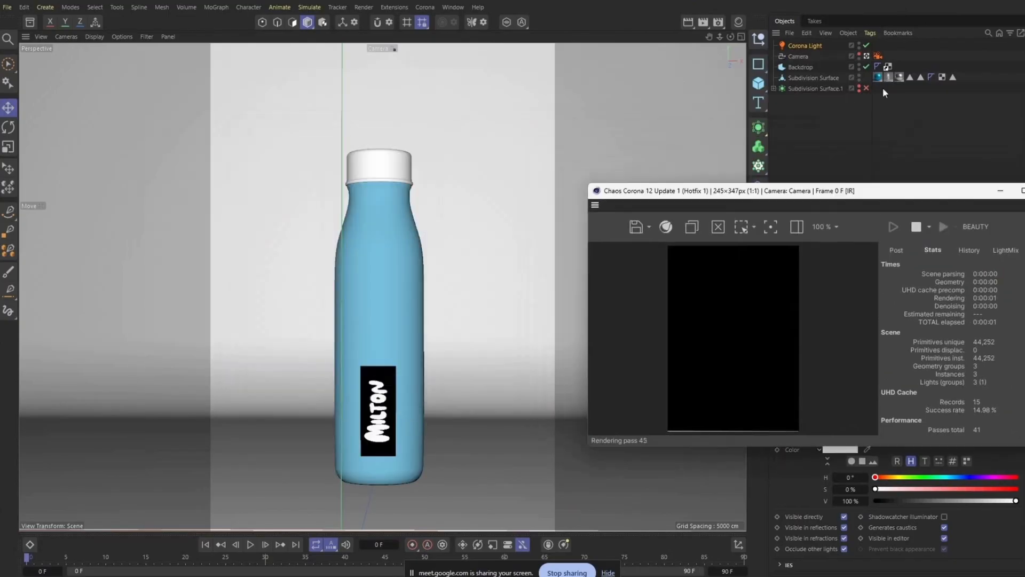
# Step: Return to the default camera view and turn off Visible directly for the Corona Light
pyautogui.click(867, 56)
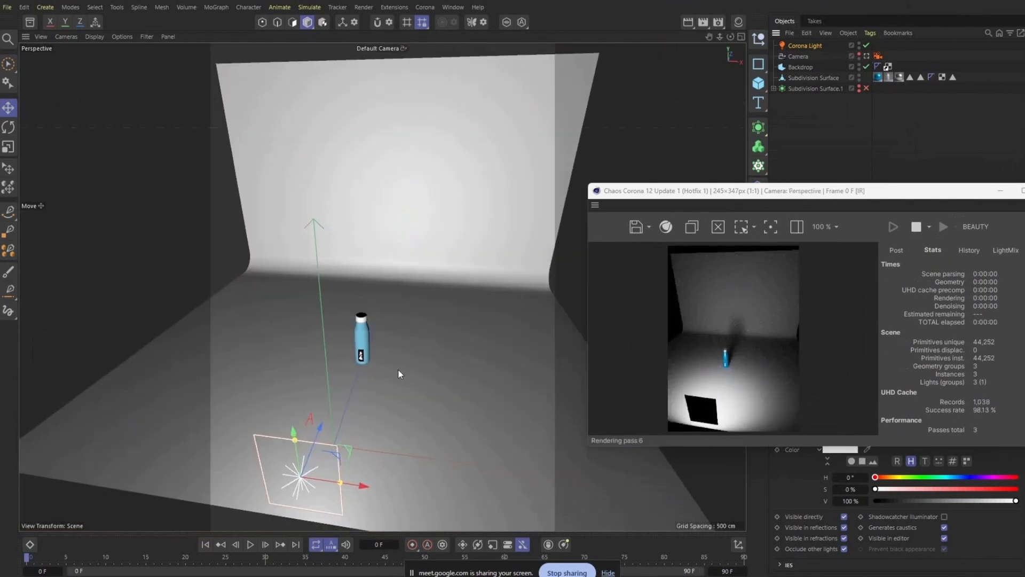
pyautogui.keyDown('alt'); pyautogui.moveTo(399, 396); pyautogui.dragTo(433, 383); pyautogui.keyUp('alt')
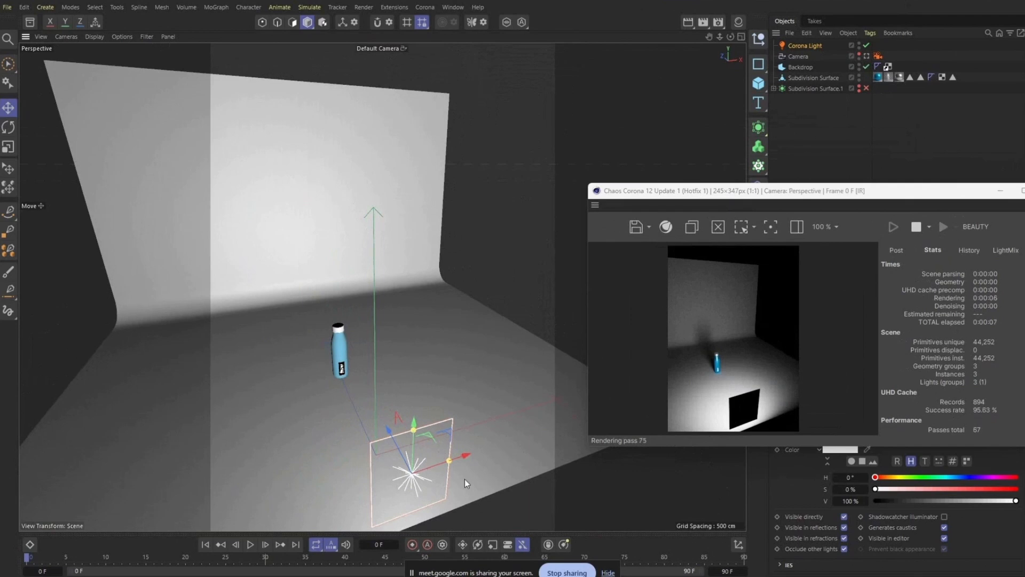
pyautogui.moveTo(742, 190); pyautogui.dragTo(53, 182)
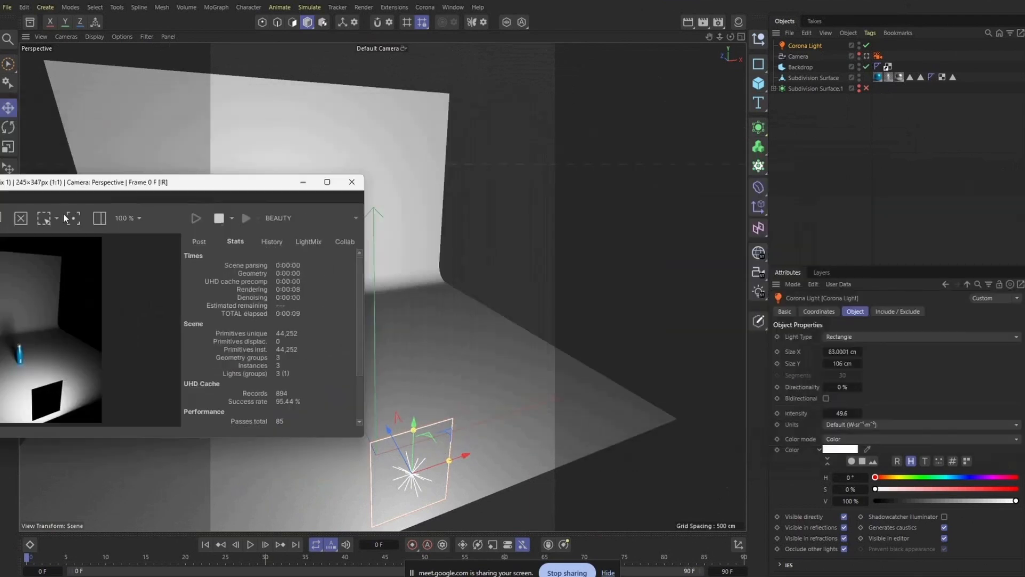
pyautogui.moveTo(63, 217); pyautogui.dragTo(22, 329)
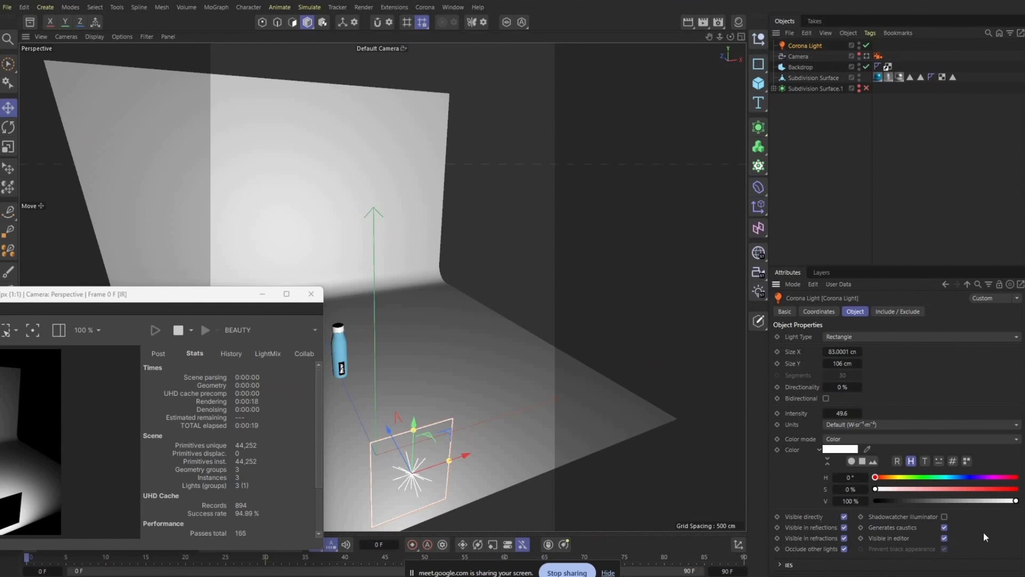
pyautogui.click(843, 517)
# Step: Dock the Corona render window beside the viewport and compare the light with Visible directly on and off, leaving it off
pyautogui.moveTo(237, 300); pyautogui.dragTo(514, 210)
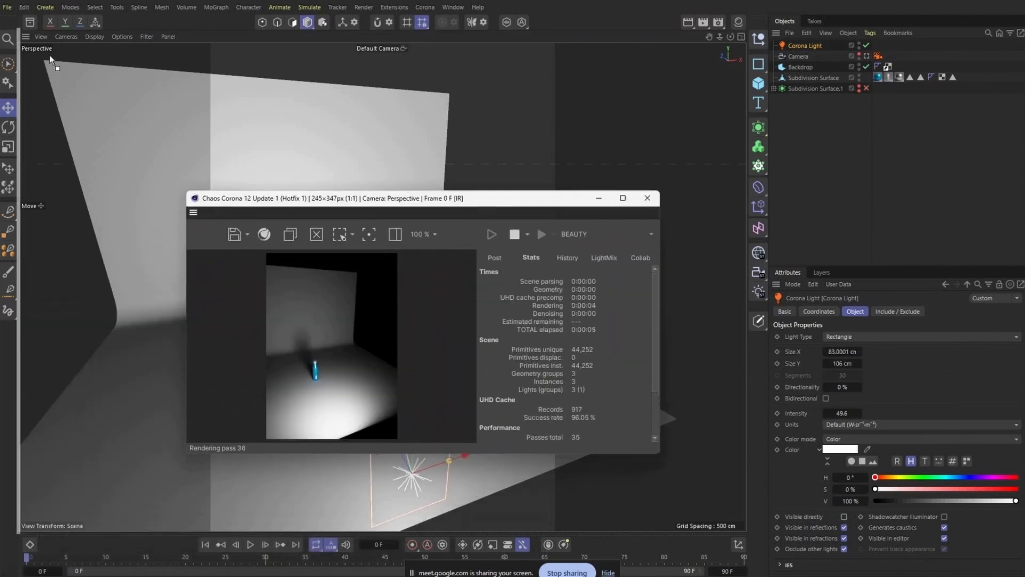
pyautogui.moveTo(50, 56); pyautogui.dragTo(28, 60)
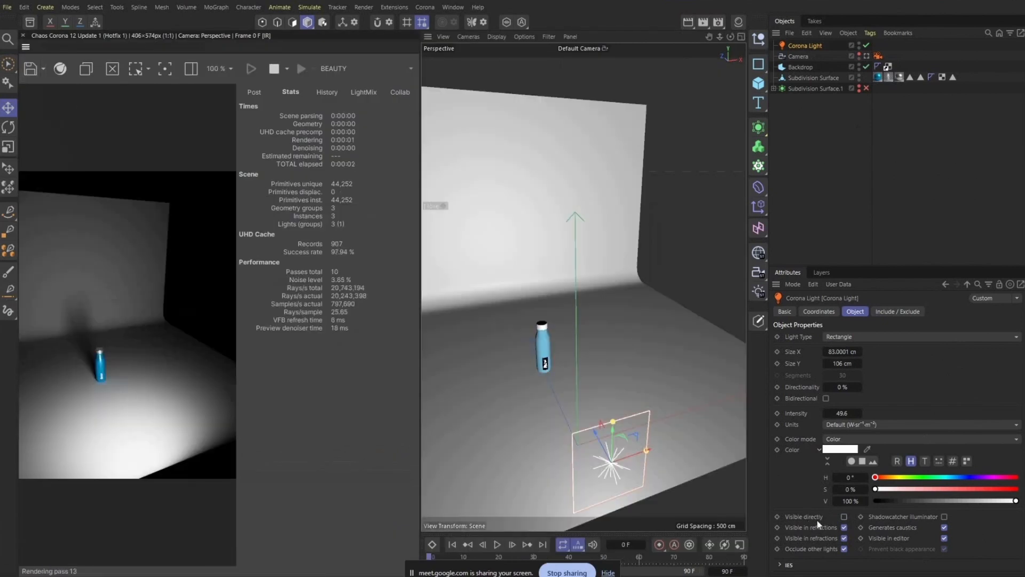
pyautogui.click(844, 516)
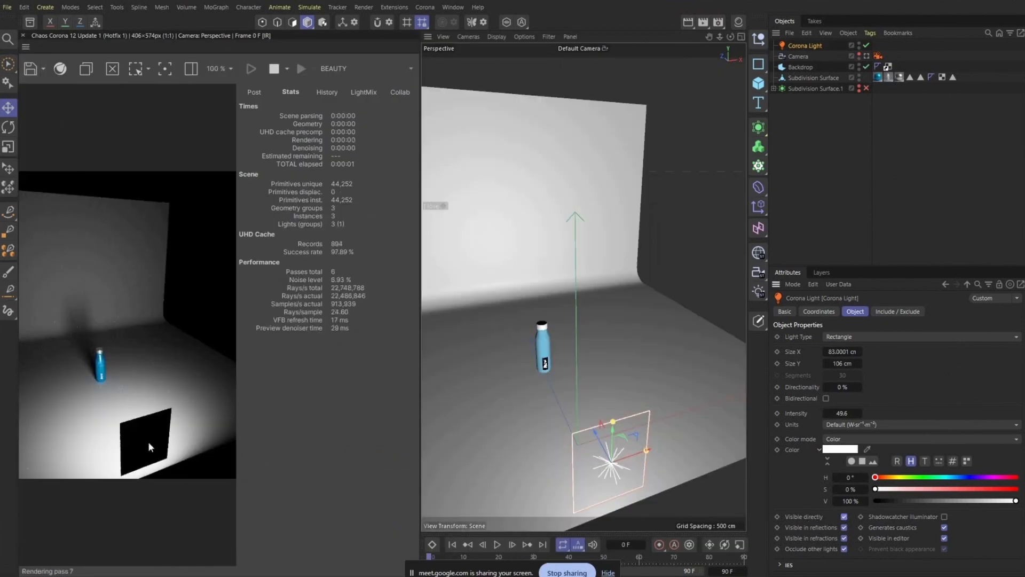
pyautogui.click(844, 517)
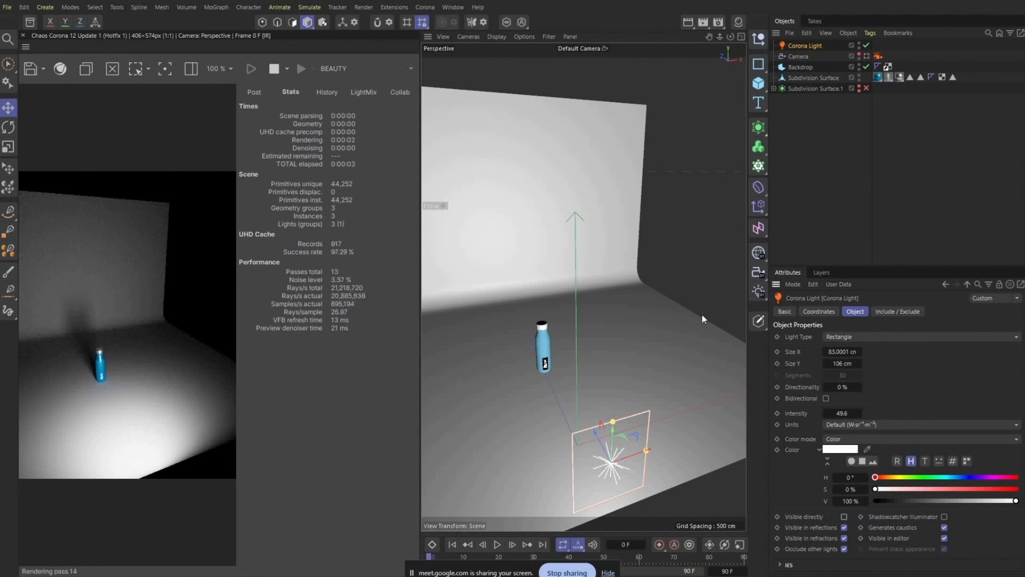
# Step: Using the scene camera and the four-view layout, move the Corona Light farther back from the bottle and raise it slightly
pyautogui.click(867, 56)
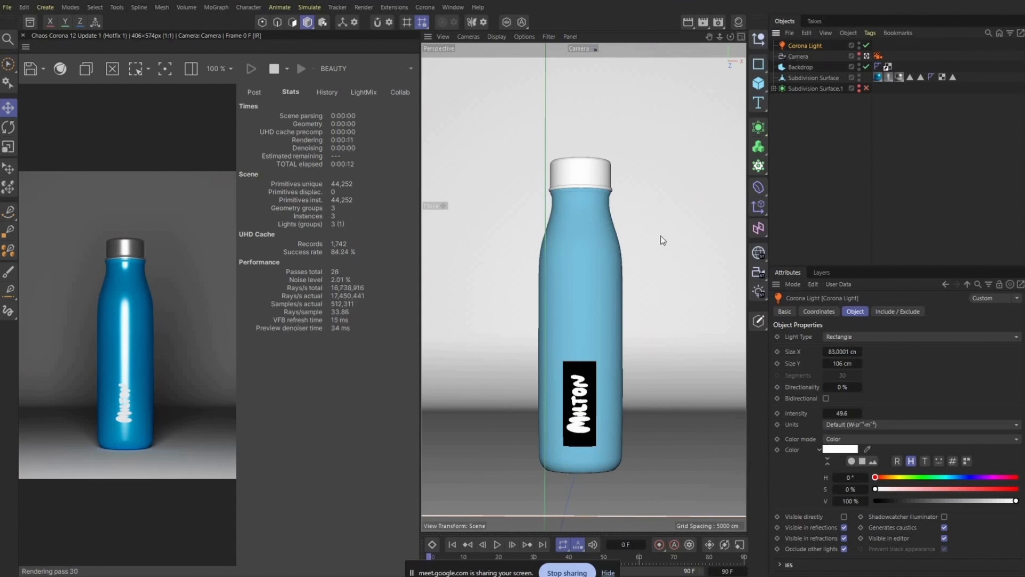
pyautogui.click(744, 37)
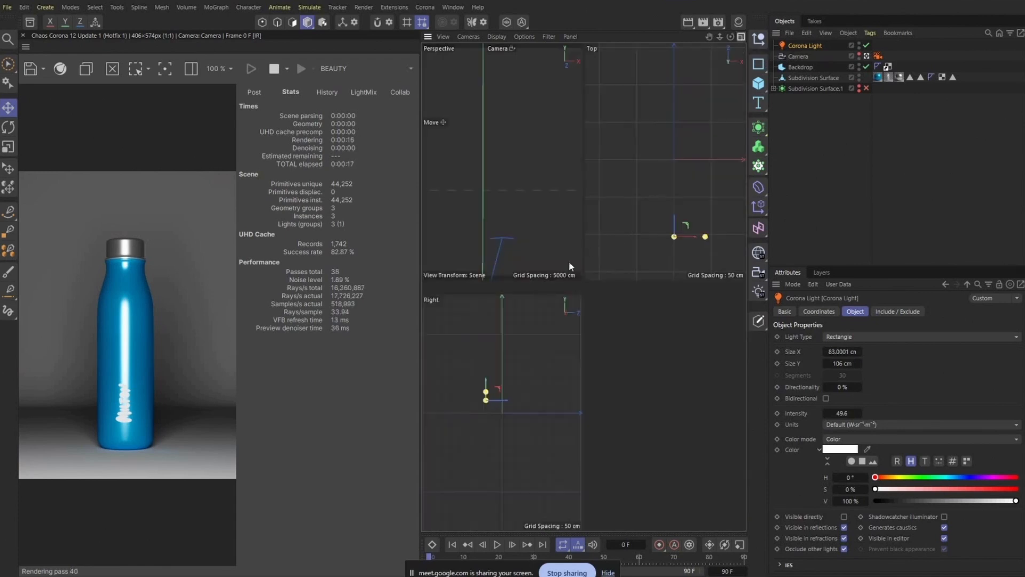
pyautogui.scroll(-3, 640, 191)
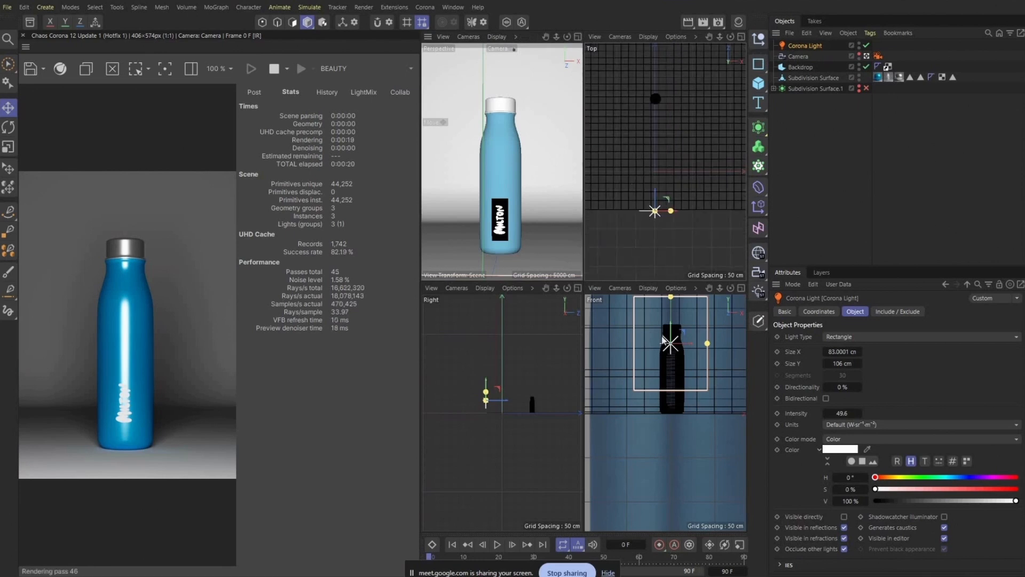
pyautogui.scroll(-2, 644, 209)
pyautogui.scroll(-4, 676, 372)
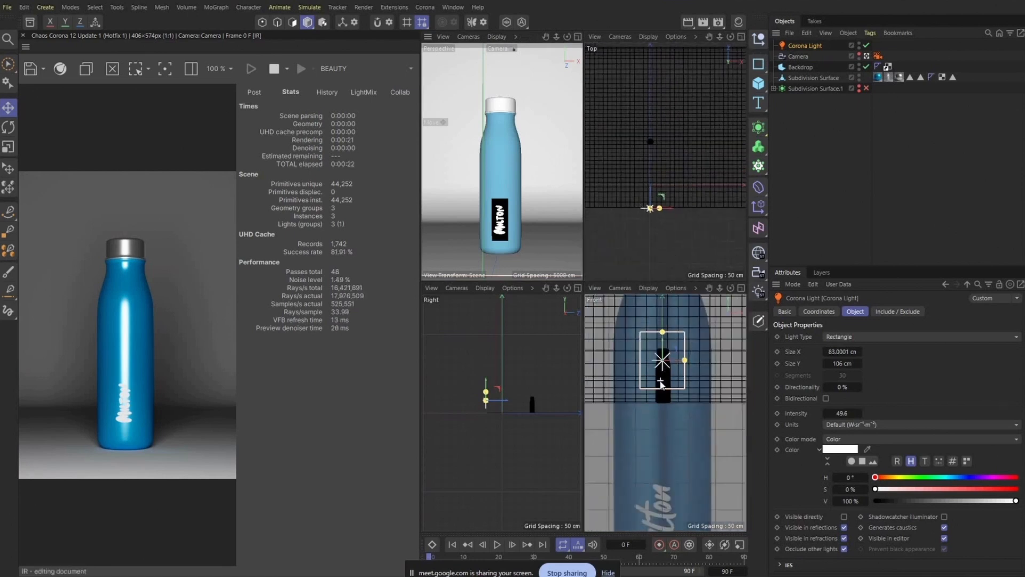
pyautogui.scroll(2, 568, 394)
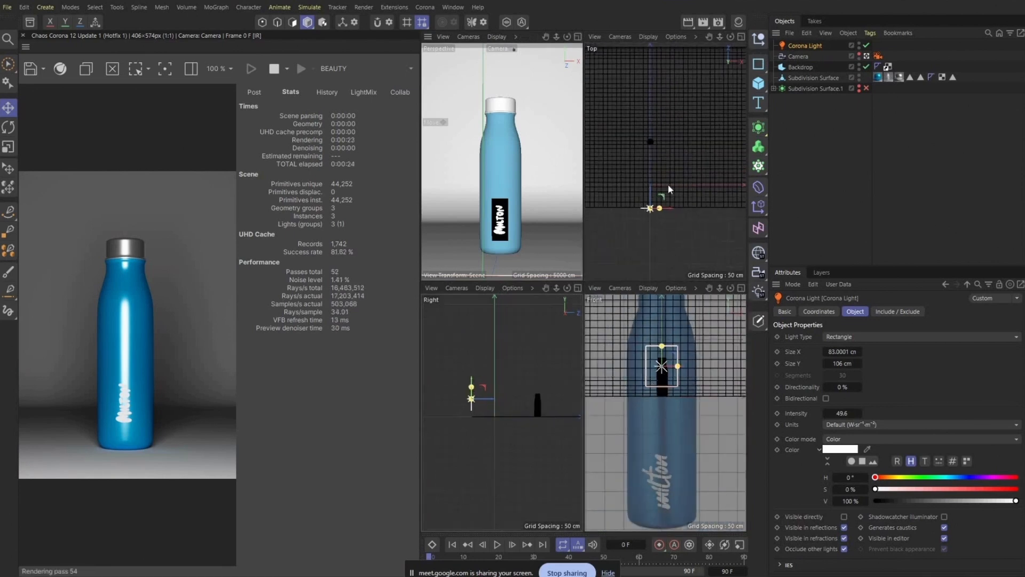
pyautogui.moveTo(649, 187); pyautogui.dragTo(658, 226)
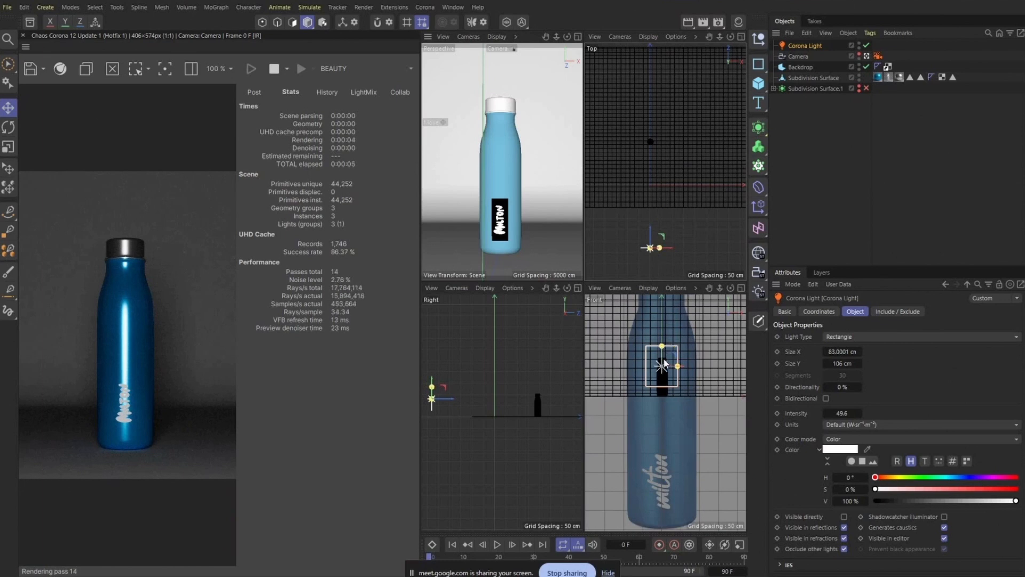
pyautogui.scroll(3, 661, 367)
pyautogui.moveTo(660, 365); pyautogui.dragTo(661, 348)
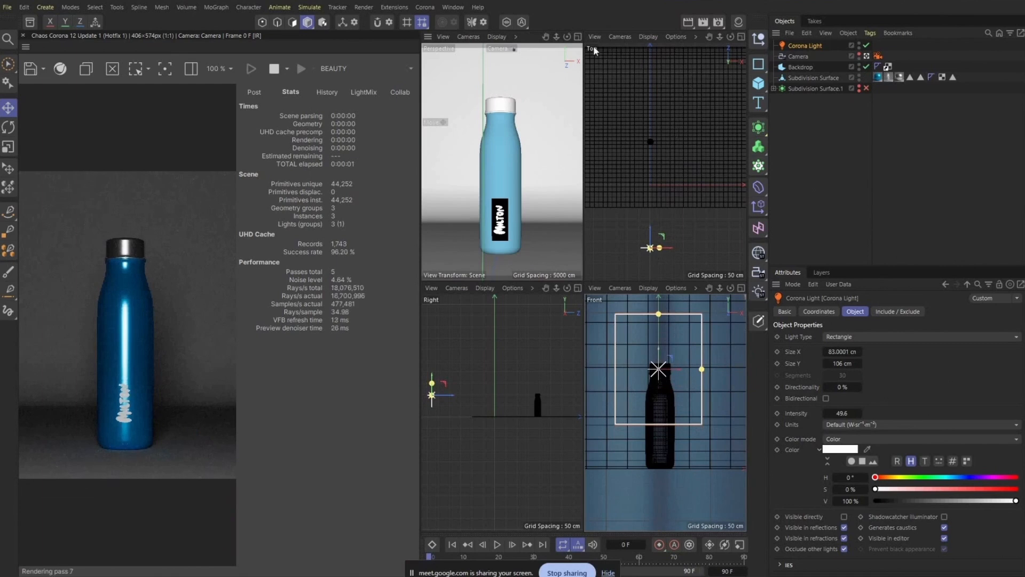
pyautogui.click(577, 36)
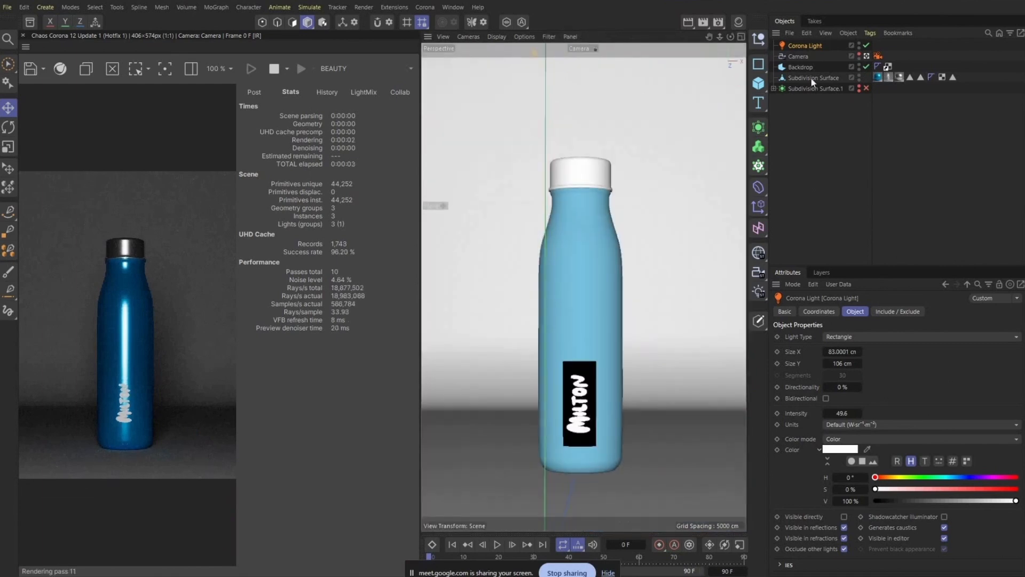
# Step: Switch back to the default camera view to see the bottle, backdrop and Corona Light together
pyautogui.click(866, 56)
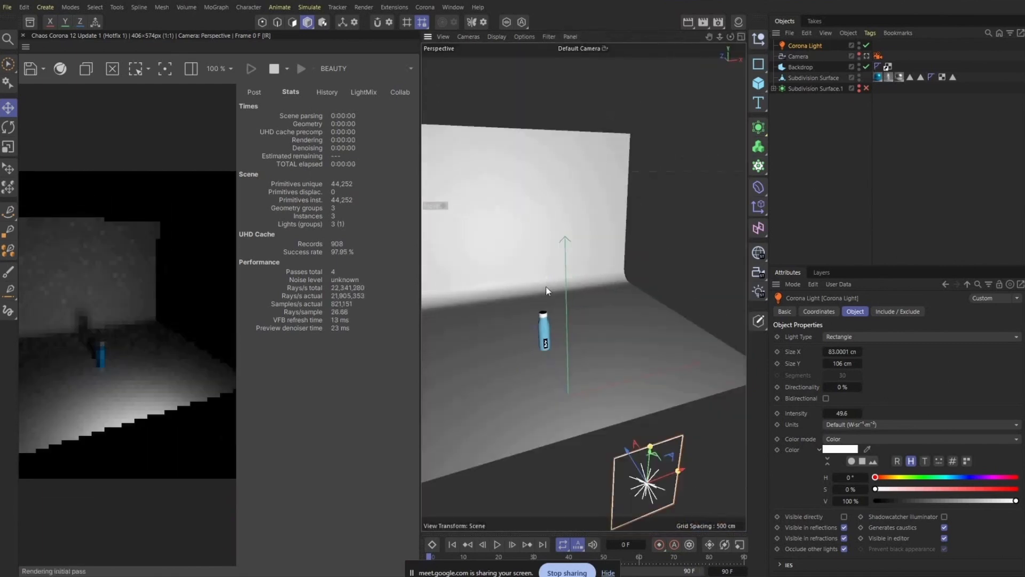
pyautogui.moveTo(634, 293)
pyautogui.keyDown('alt'); pyautogui.mouseDown()
pyautogui.moveTo(610, 307)
pyautogui.moveTo(620, 306)
pyautogui.mouseUp(); pyautogui.keyUp('alt')
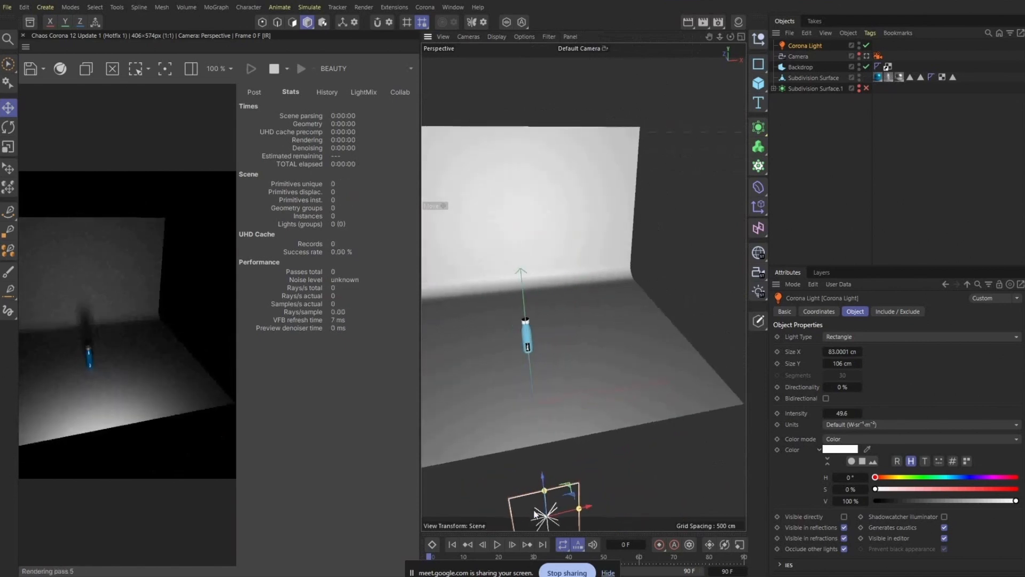
pyautogui.scroll(-2, 544, 507)
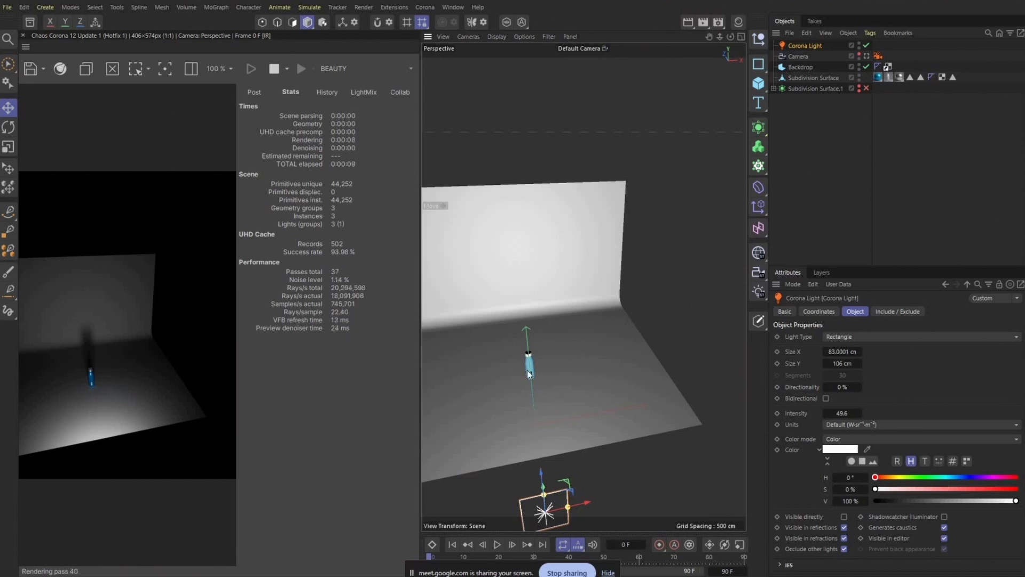
pyautogui.keyDown('alt'); pyautogui.moveTo(594, 398); pyautogui.dragTo(590, 346); pyautogui.keyUp('alt')
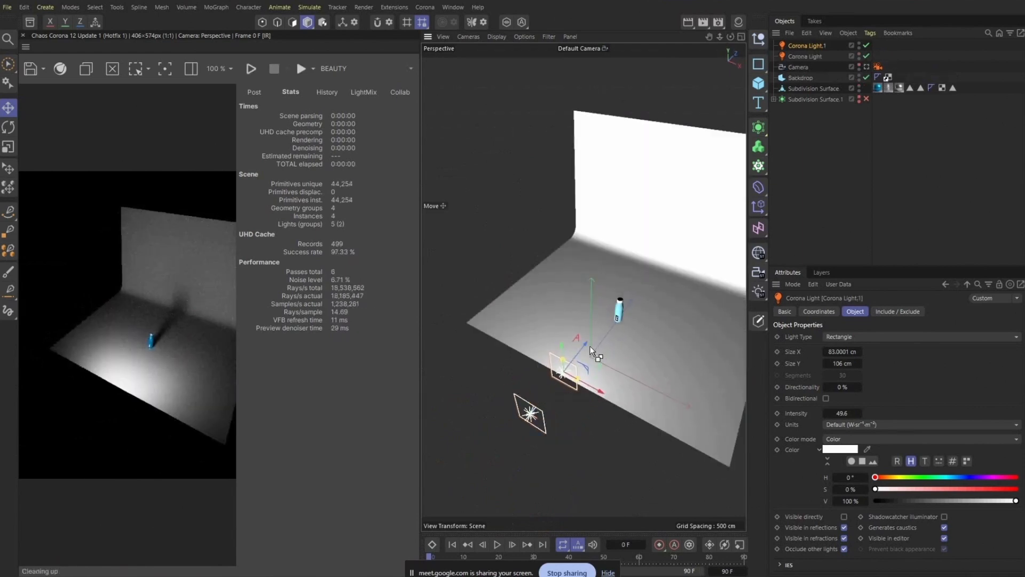
pyautogui.click(8, 126)
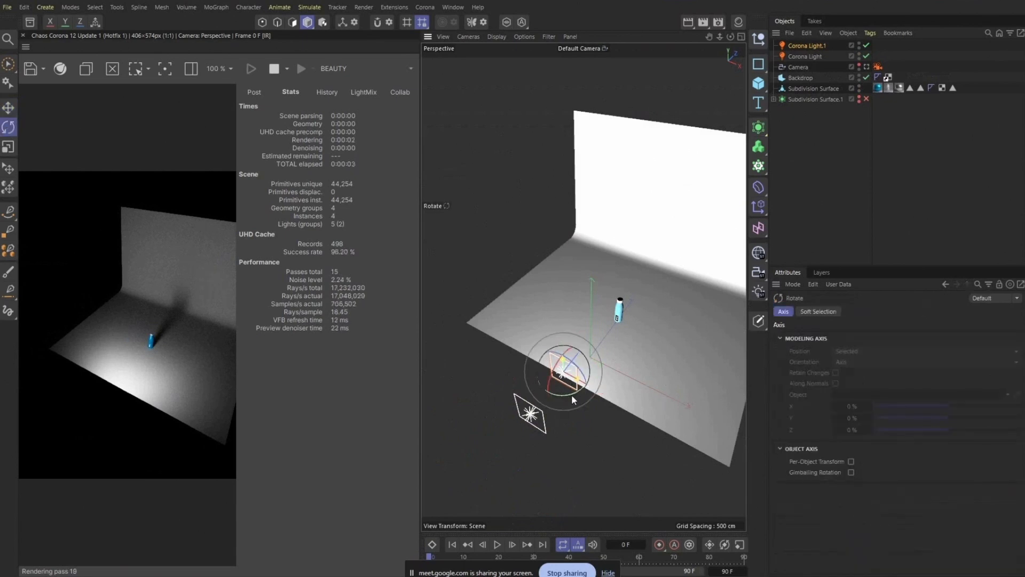
pyautogui.moveTo(572, 399); pyautogui.dragTo(628, 341)
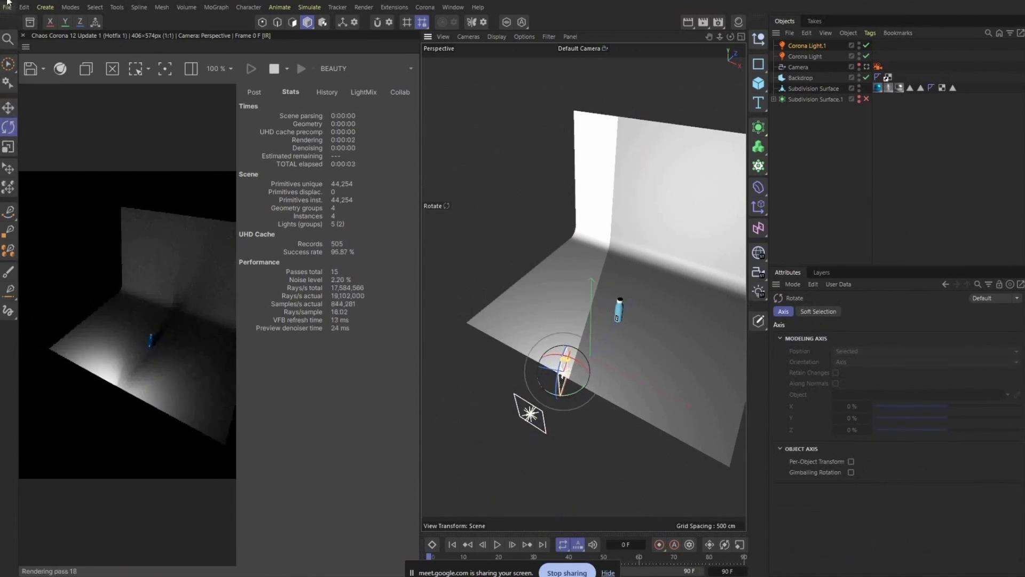
pyautogui.hotkey('ctrl', 'z')
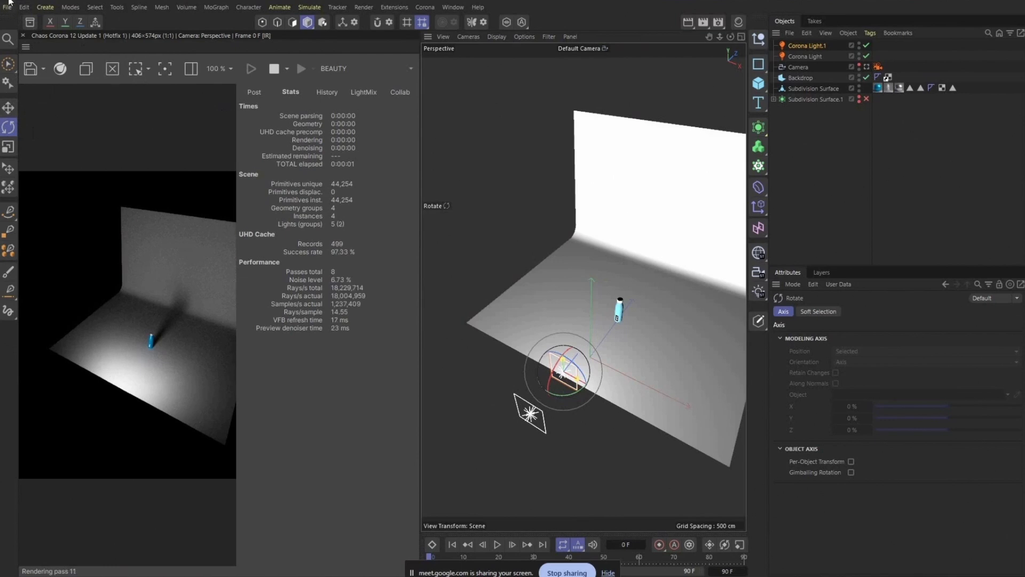
pyautogui.hotkey('ctrl', 'z')
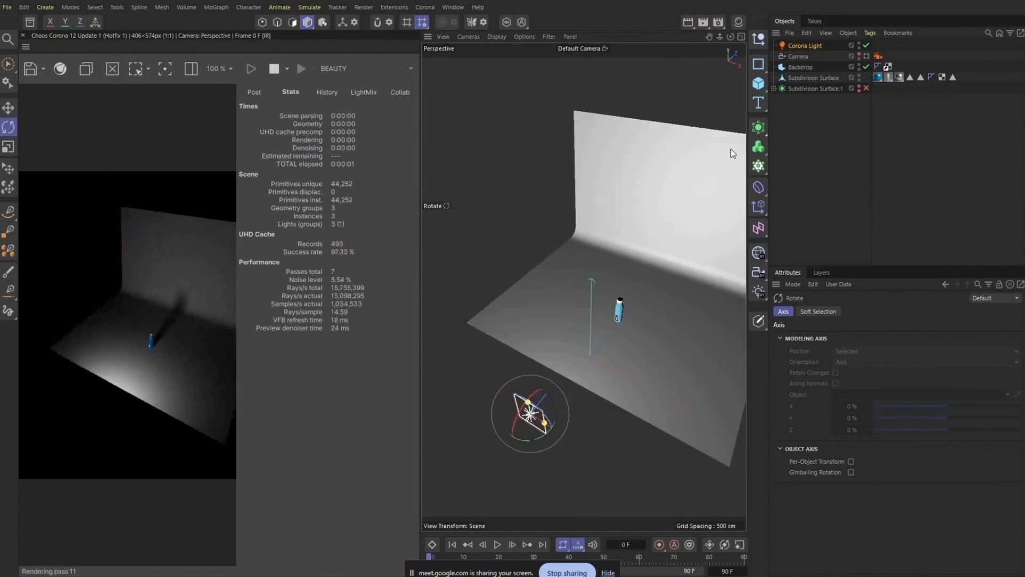
# Step: Add a Target tag to the Corona Light
pyautogui.rightClick(807, 46)
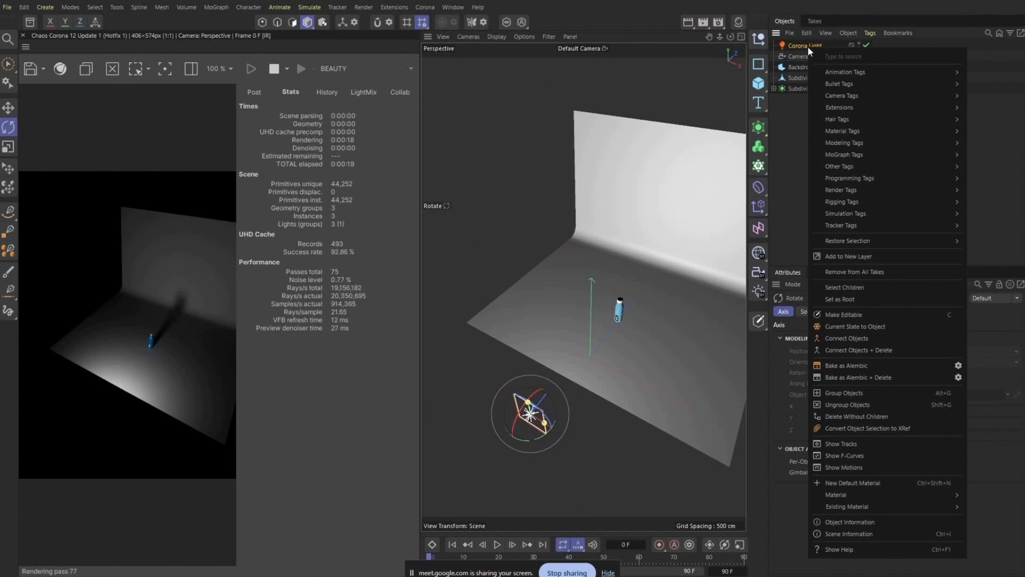
pyautogui.moveTo(846, 77)
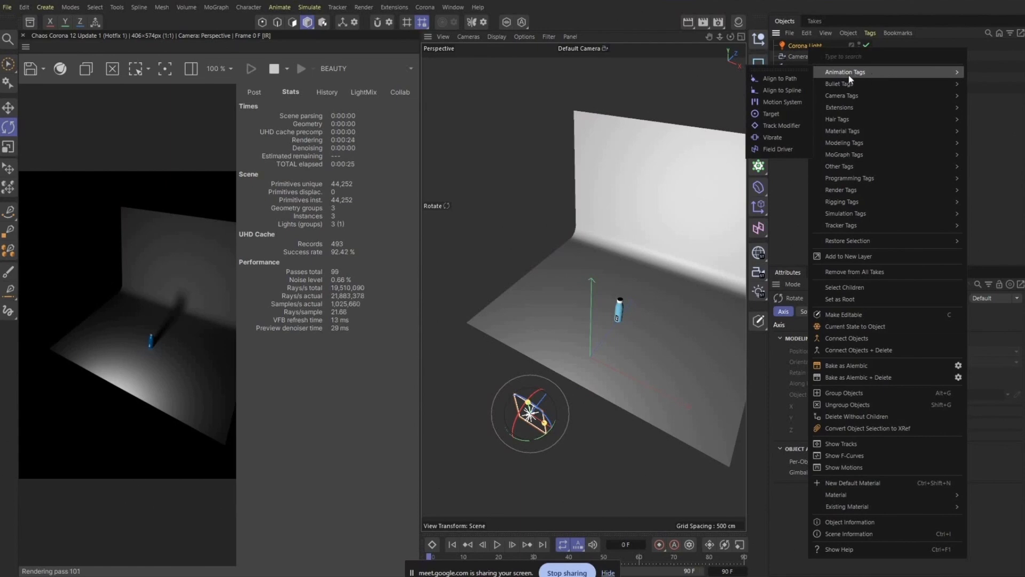
pyautogui.click(792, 113)
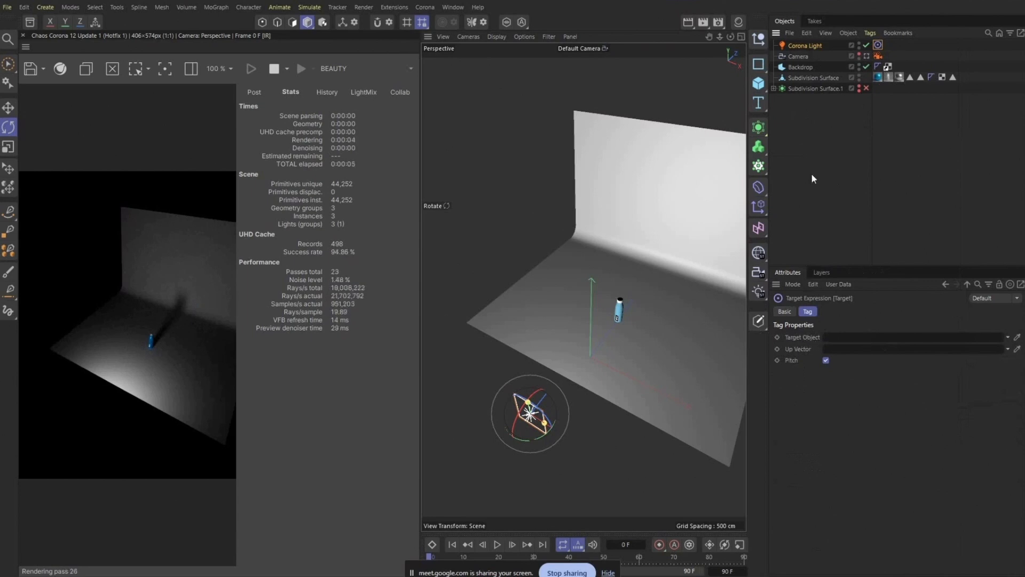
# Step: Set the bottle's Subdivision Surface as the Corona Light's target object and check the light's aim from several angles
pyautogui.moveTo(814, 79); pyautogui.dragTo(817, 90)
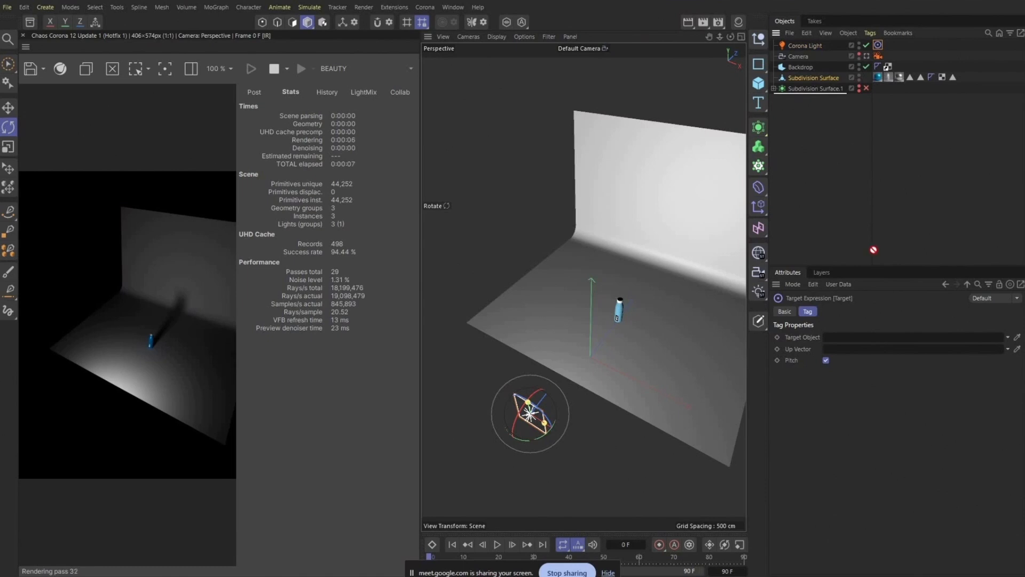
pyautogui.moveTo(873, 250); pyautogui.dragTo(857, 341)
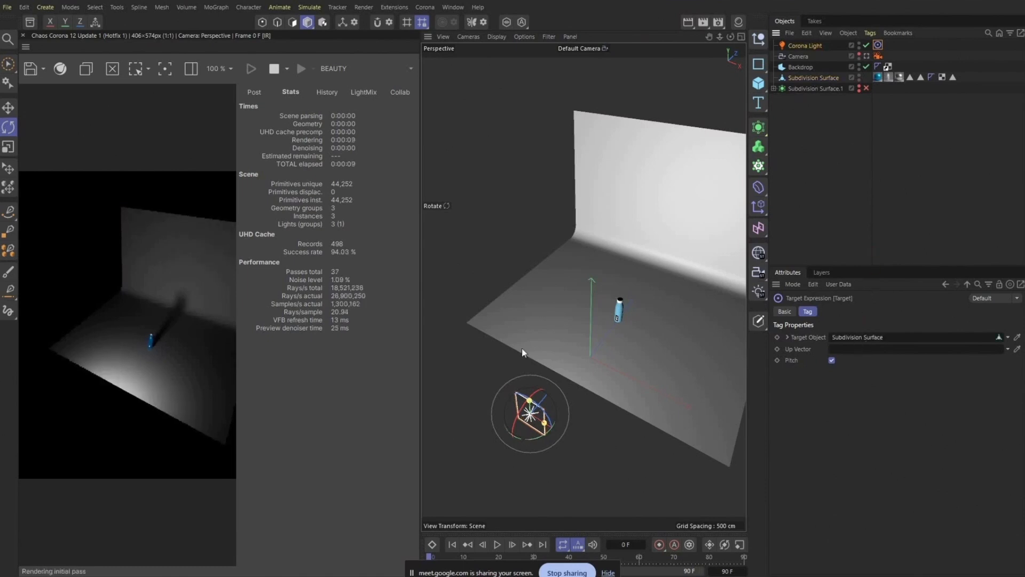
pyautogui.press('e')
pyautogui.scroll(1, 502, 389)
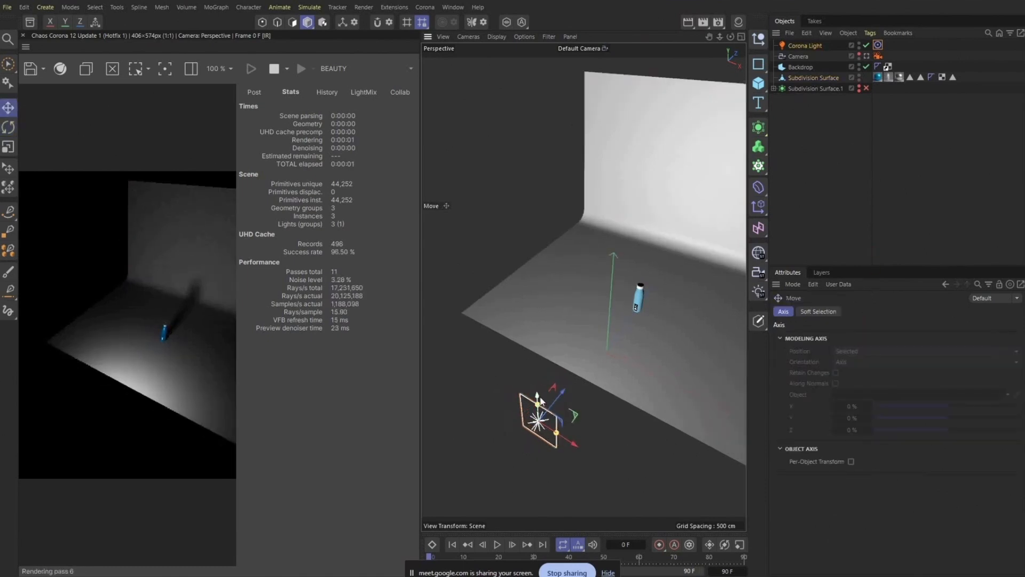
pyautogui.keyDown('alt'); pyautogui.moveTo(563, 394); pyautogui.dragTo(557, 393); pyautogui.keyUp('alt')
pyautogui.scroll(-3, 433, 321)
pyautogui.scroll(3, 474, 360)
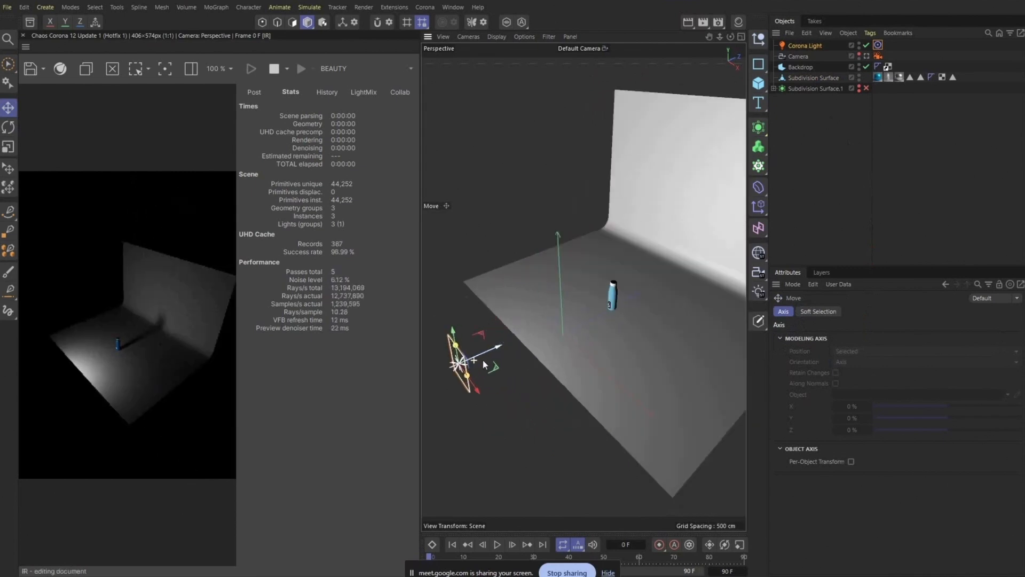
pyautogui.keyDown('alt'); pyautogui.moveTo(537, 356); pyautogui.dragTo(561, 355); pyautogui.keyUp('alt')
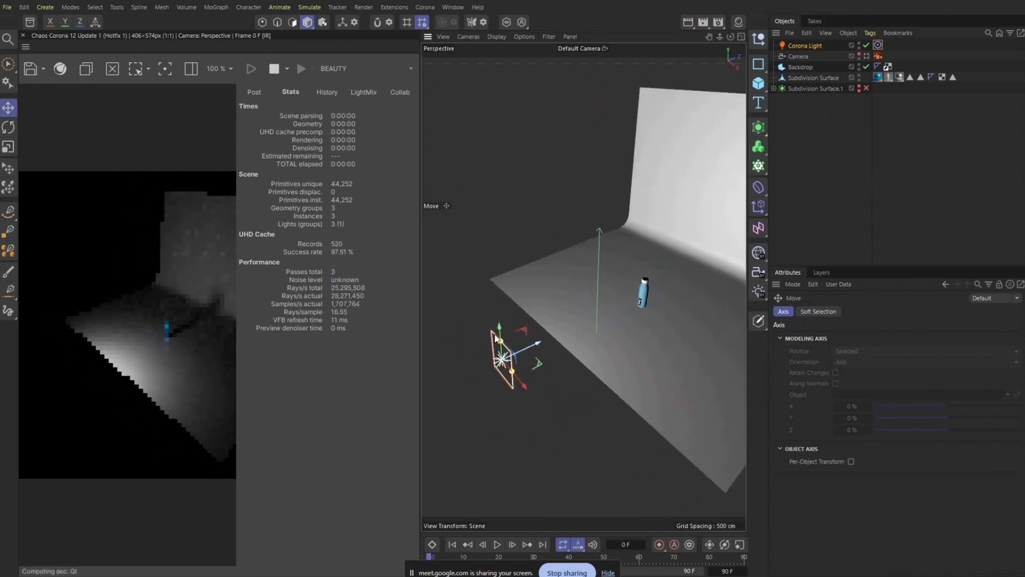
pyautogui.click(878, 45)
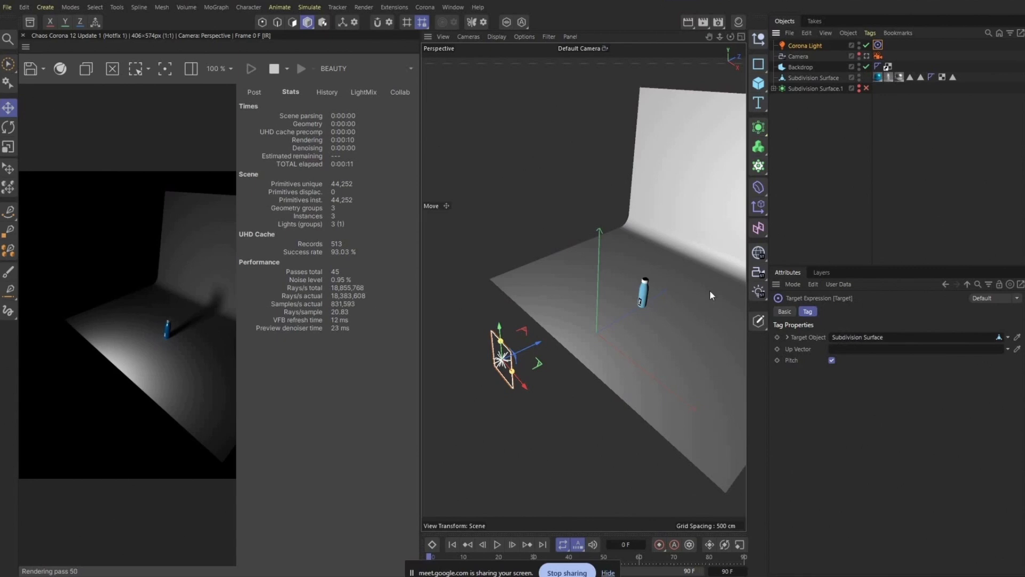
pyautogui.keyDown('alt'); pyautogui.moveTo(649, 397); pyautogui.dragTo(549, 388); pyautogui.keyUp('alt')
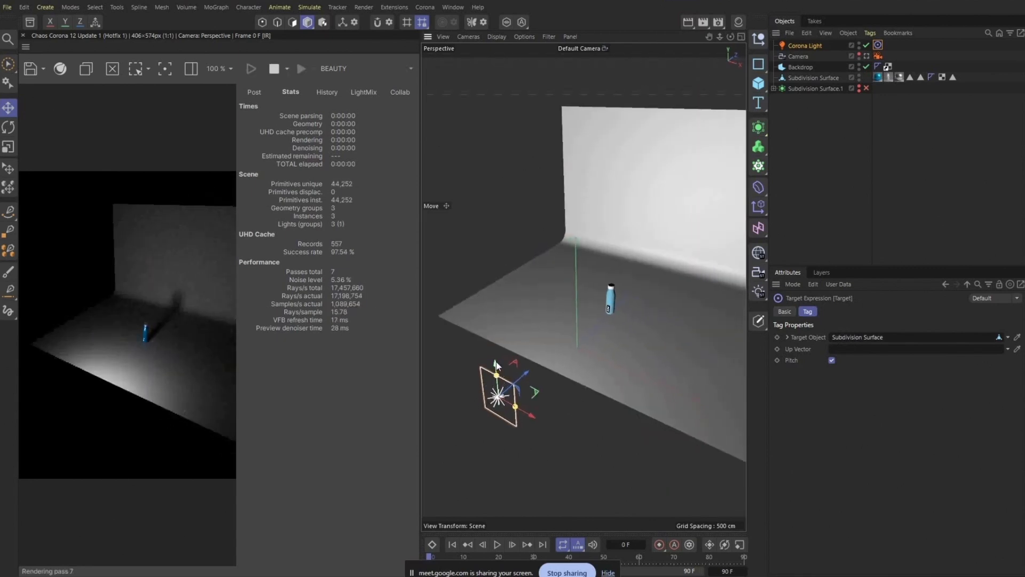
# Step: Adjust the Corona Light's position and place a duplicate of it on the opposite side of the bottle, near the backdrop's right edge
pyautogui.moveTo(496, 366); pyautogui.dragTo(625, 391)
pyautogui.scroll(-3, 500, 386)
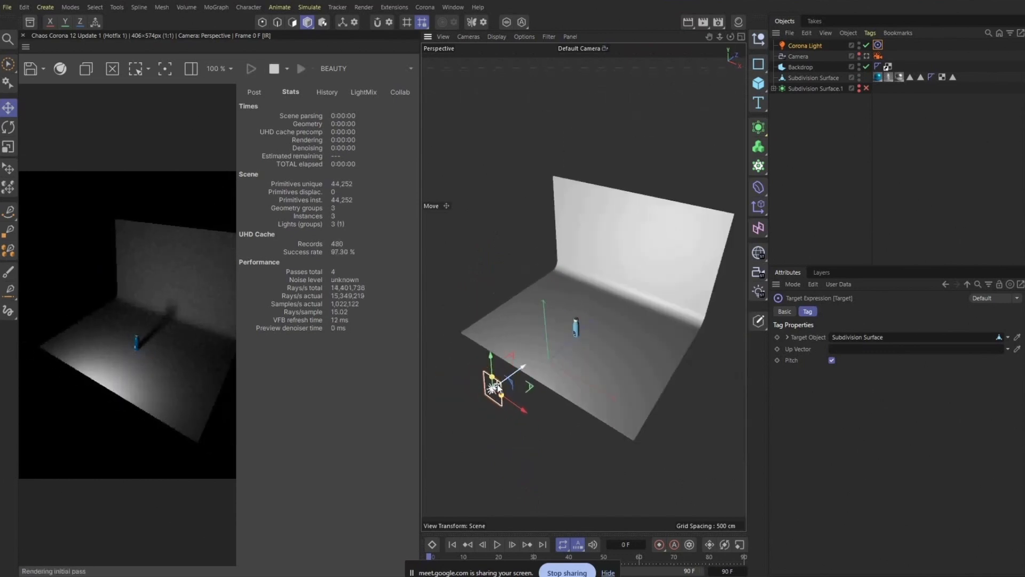
pyautogui.moveTo(525, 411); pyautogui.dragTo(705, 377)
pyautogui.moveTo(626, 454); pyautogui.dragTo(744, 376)
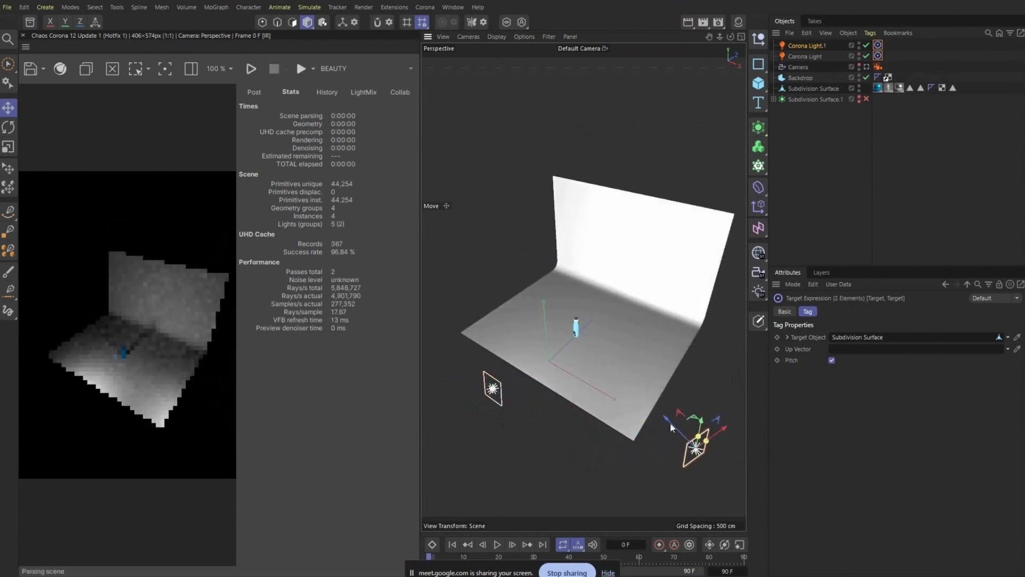
pyautogui.moveTo(671, 416); pyautogui.dragTo(699, 322)
pyautogui.scroll(2, 89, 366)
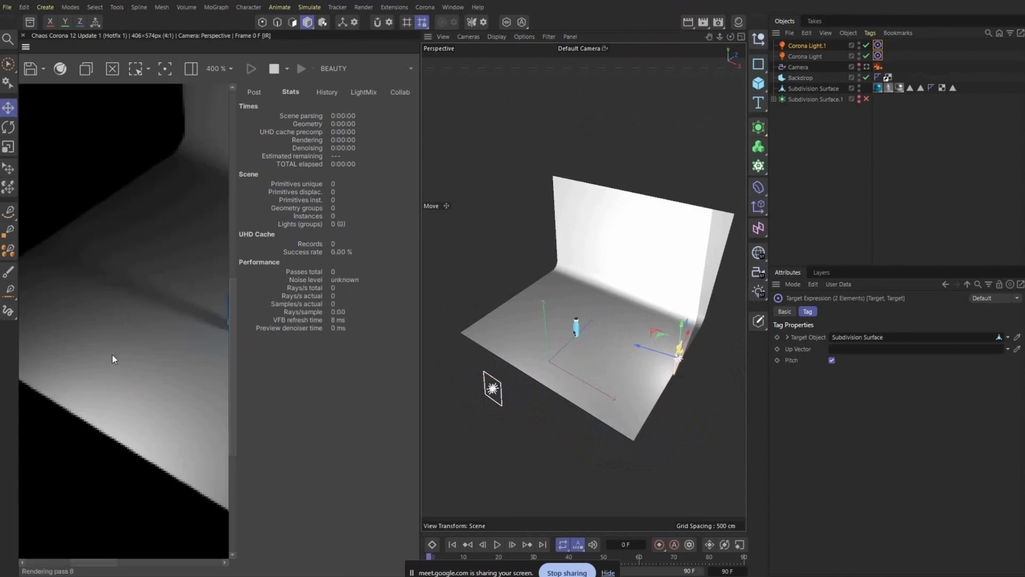
pyautogui.scroll(-2, 104, 362)
pyautogui.scroll(1, 124, 357)
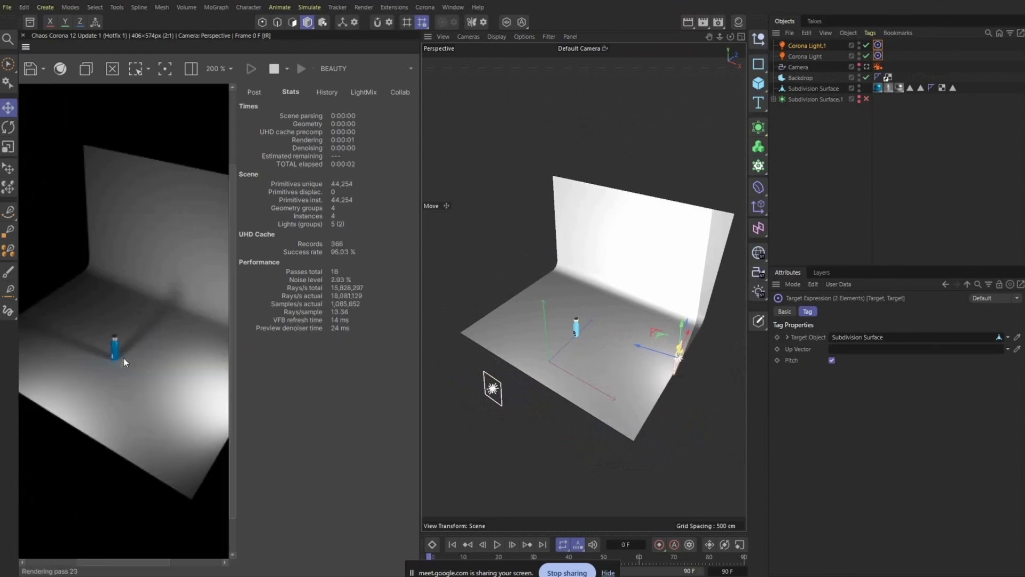
# Step: Place another duplicate of the light beyond the backdrop's left edge and check the bottle render through the scene camera
pyautogui.moveTo(639, 347); pyautogui.dragTo(501, 251)
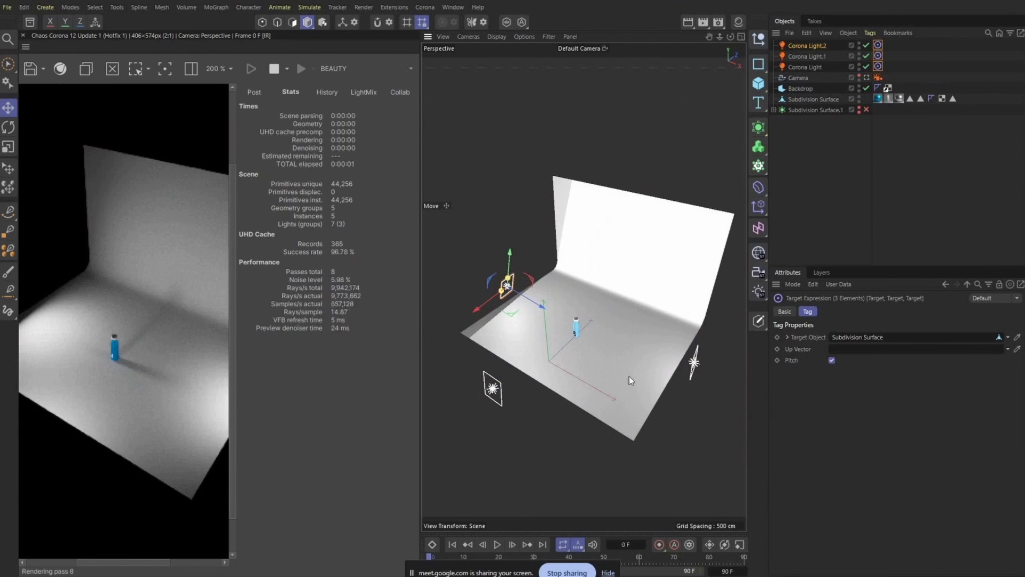
pyautogui.click(866, 77)
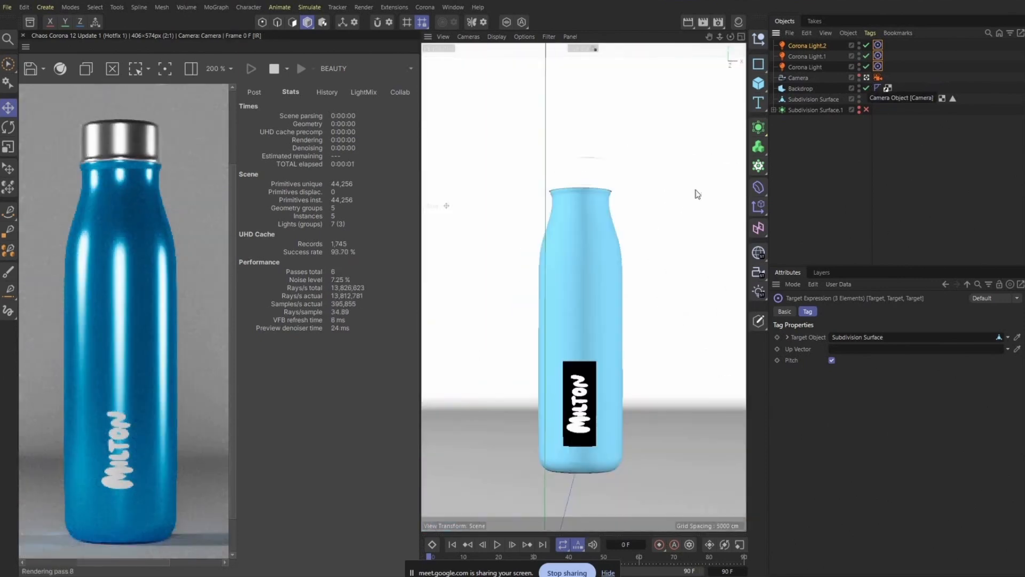
pyautogui.scroll(-1, 143, 377)
pyautogui.scroll(-1, 143, 376)
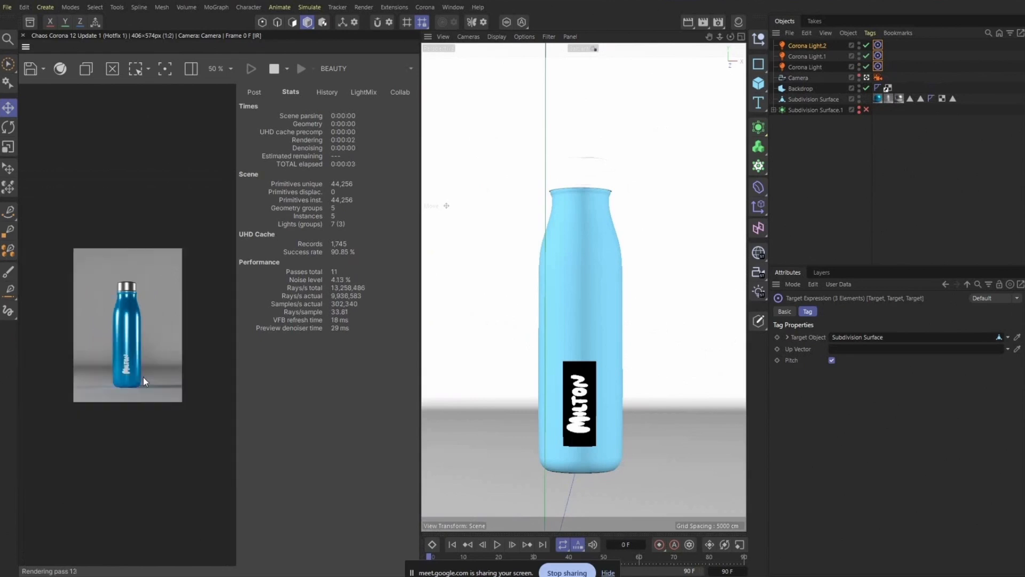
pyautogui.scroll(1, 143, 377)
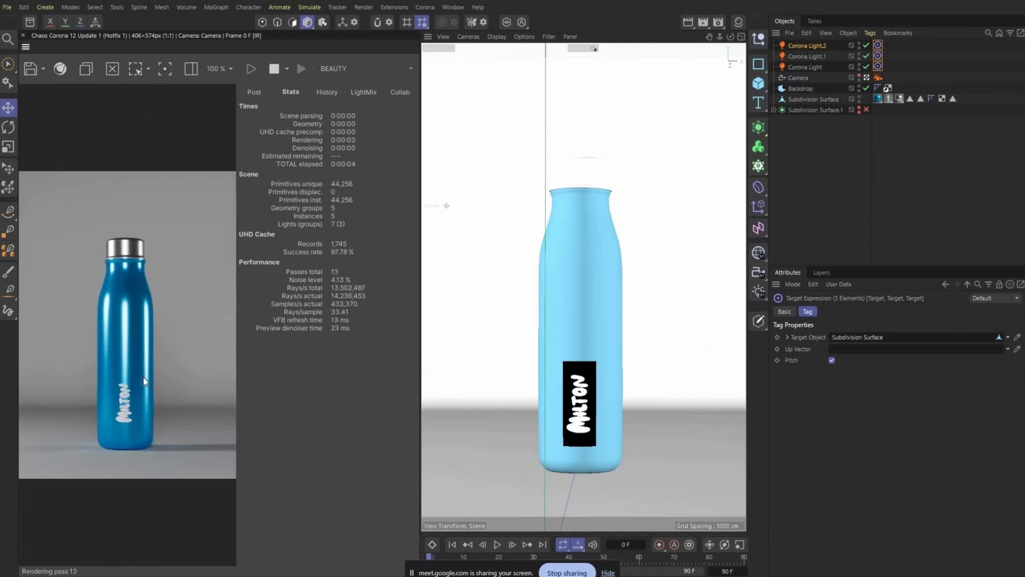
# Step: Set the intensity of Corona Light.2 to 20
pyautogui.click(822, 47)
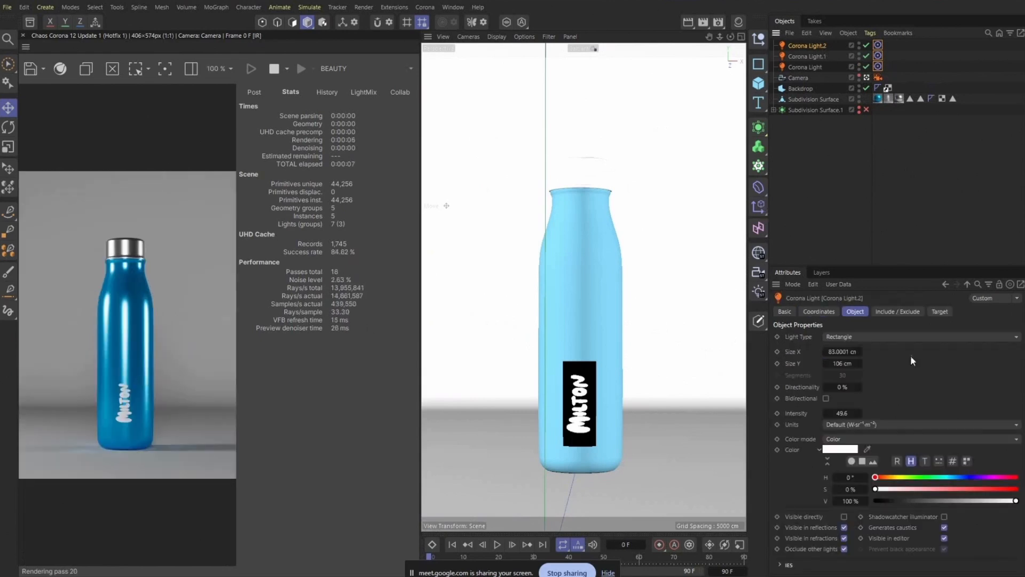
pyautogui.doubleClick(842, 413)
pyautogui.write('20')
pyautogui.press('Return')
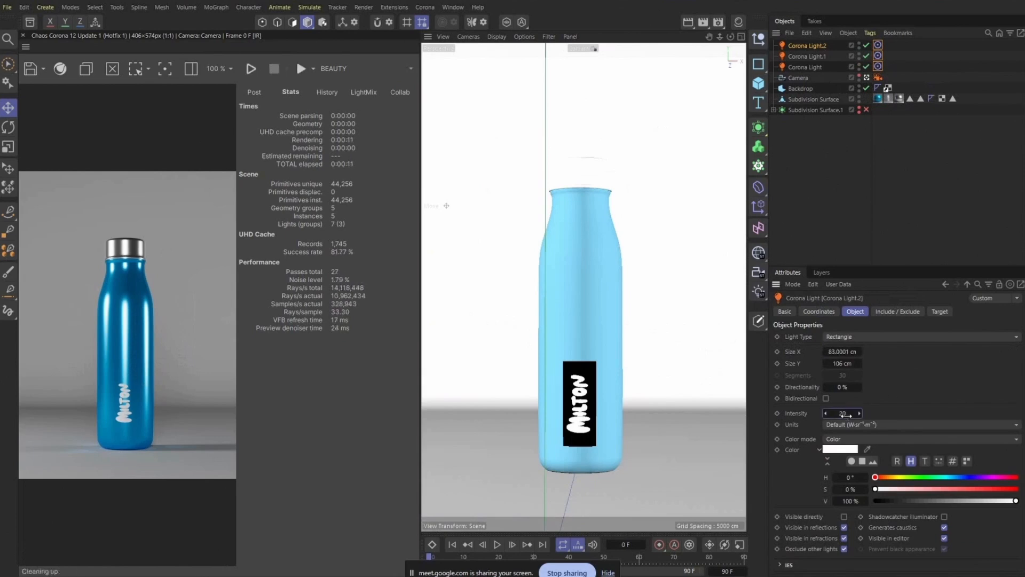
# Step: Set the intensity of Corona Light.1 to 20
pyautogui.click(815, 56)
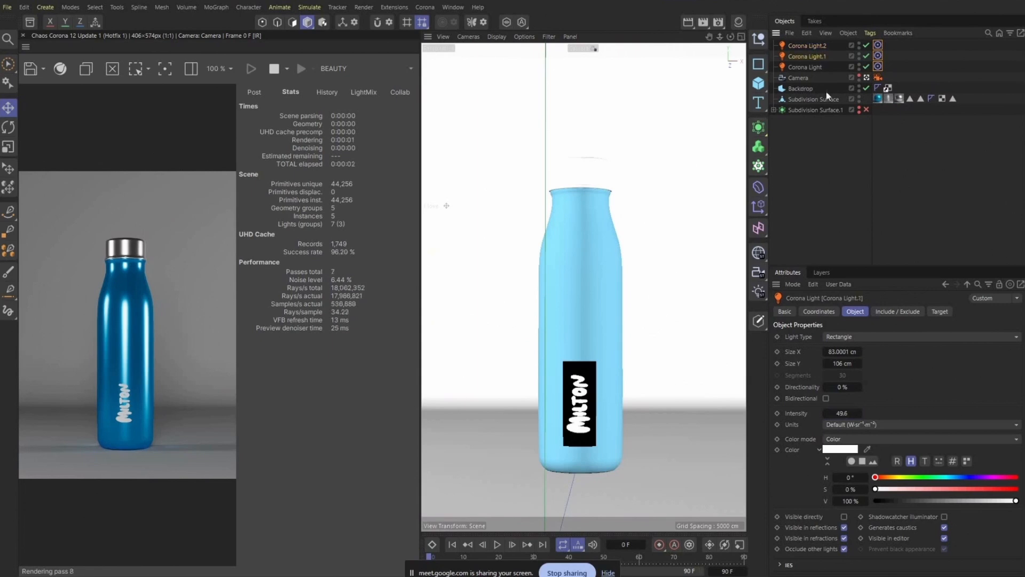
pyautogui.click(846, 415)
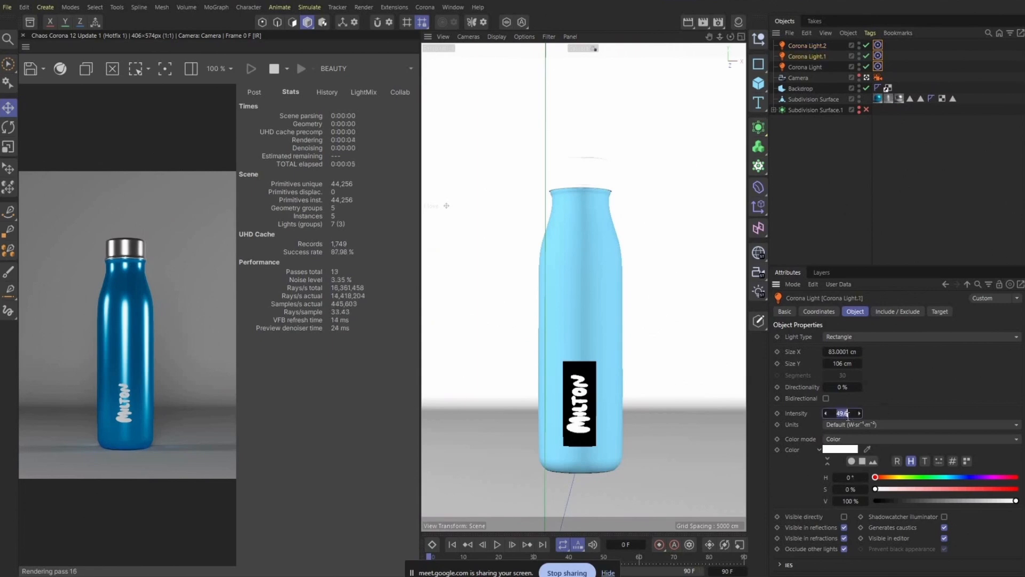
pyautogui.write('1')
pyautogui.write('0')
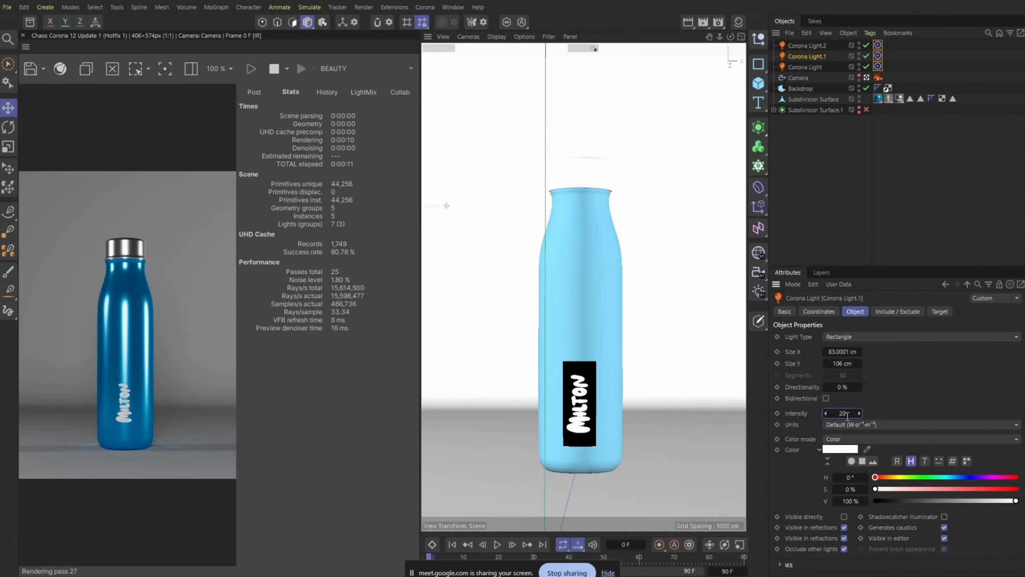
pyautogui.press('Return')
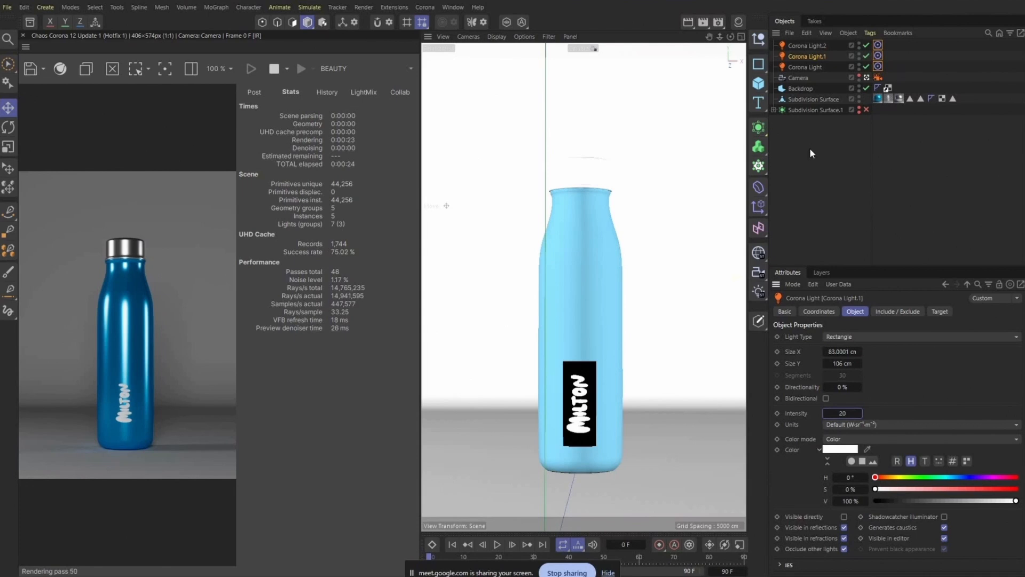
# Step: Switch to the web browser and open polyhaven.com/hdris in a new tab
pyautogui.click(326, 576)
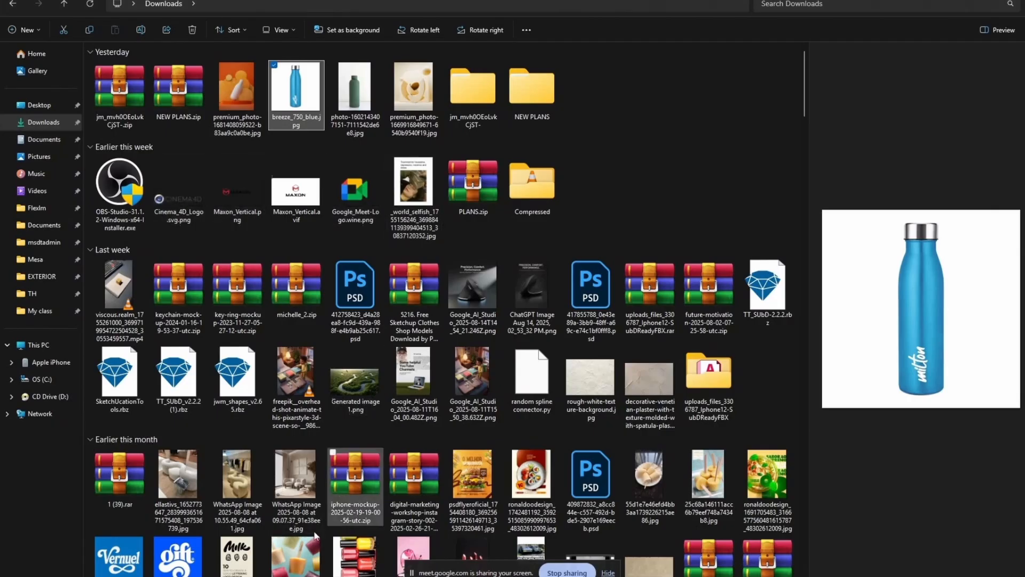
pyautogui.click(315, 576)
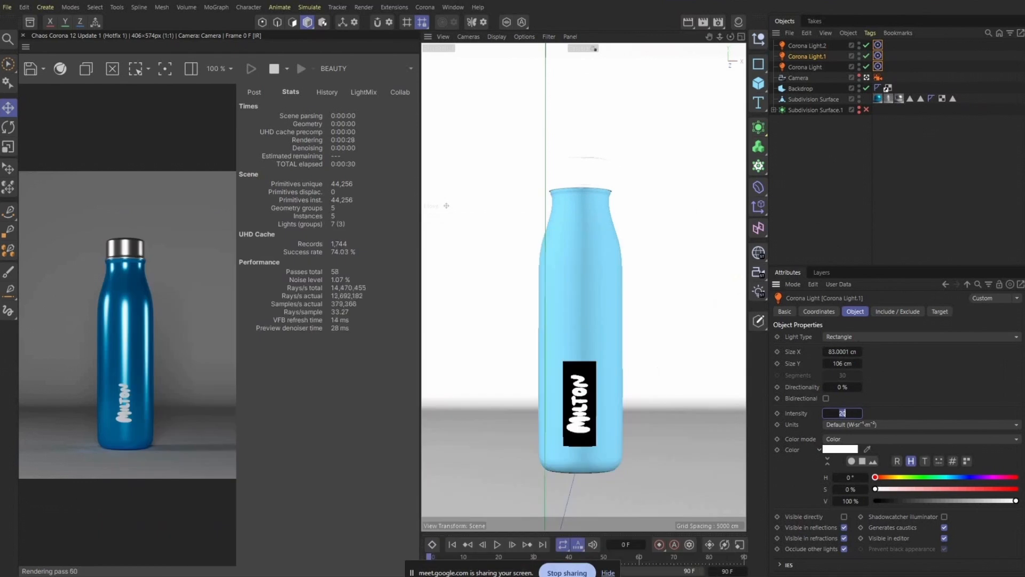
pyautogui.moveTo(624, 569)
pyautogui.click(572, 540)
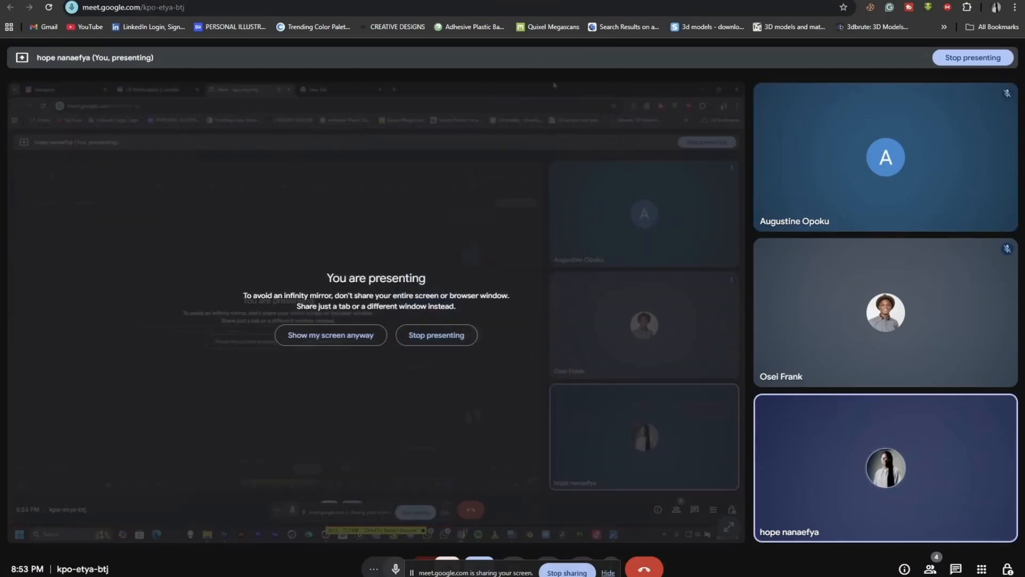
pyautogui.click(475, 0)
pyautogui.click(352, 13)
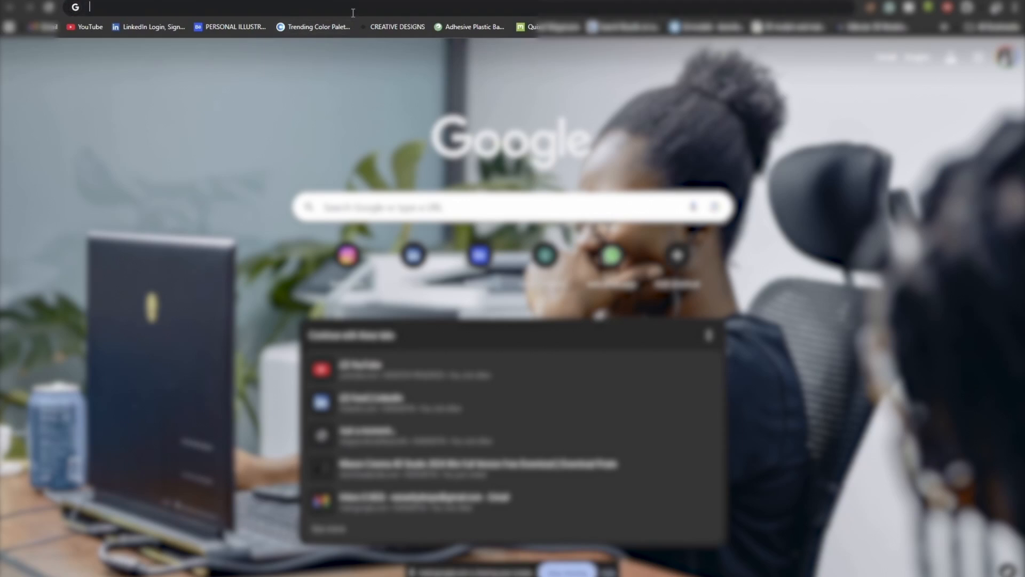
pyautogui.write('polyhaven.com/hdris')
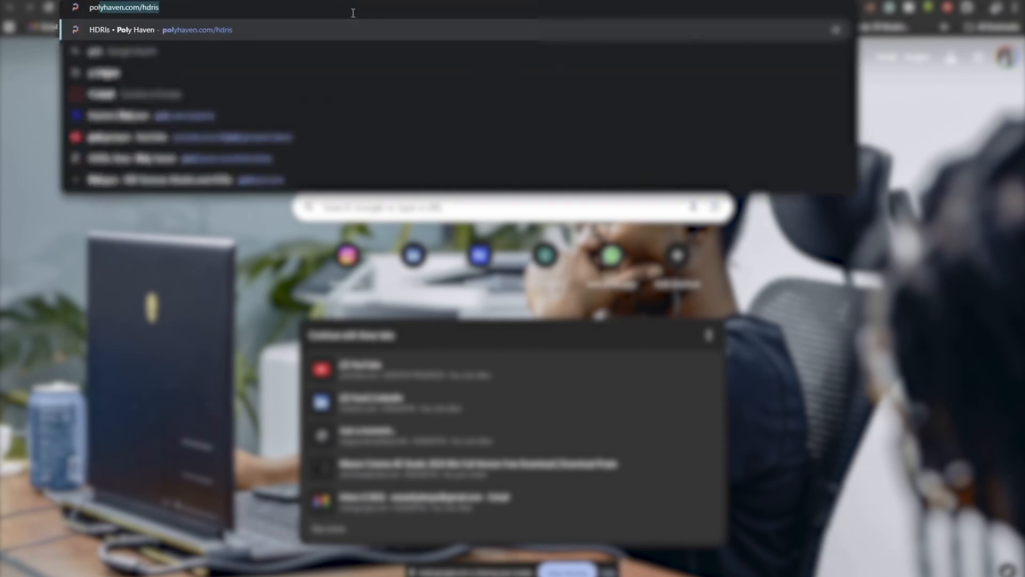
pyautogui.press('Return')
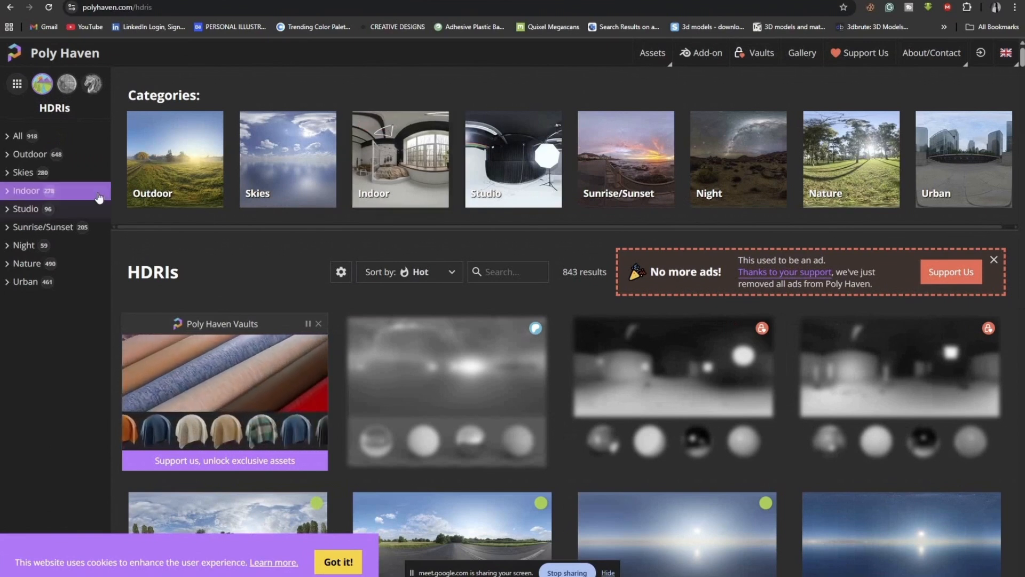
# Step: Filter the Poly Haven HDRIs to the Studio category and examine the available studio environments
pyautogui.click(33, 213)
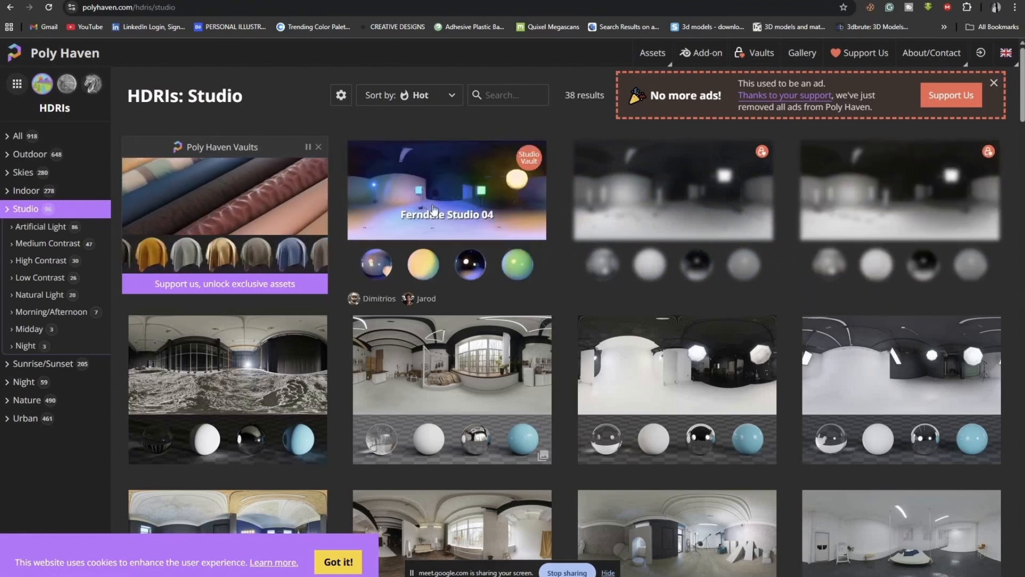
pyautogui.scroll(-3, 433, 209)
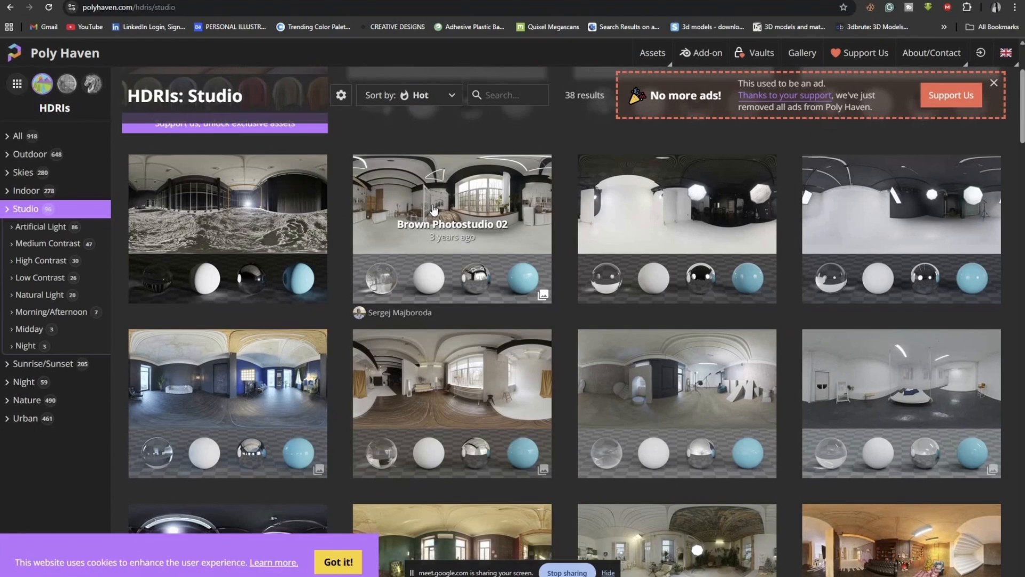
pyautogui.scroll(-10, 434, 210)
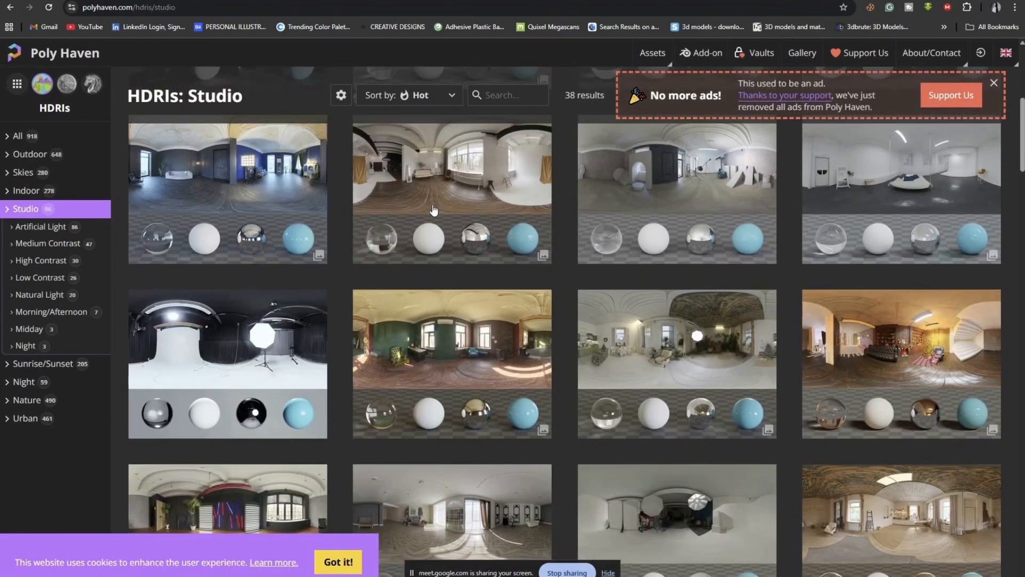
pyautogui.scroll(-10, 433, 209)
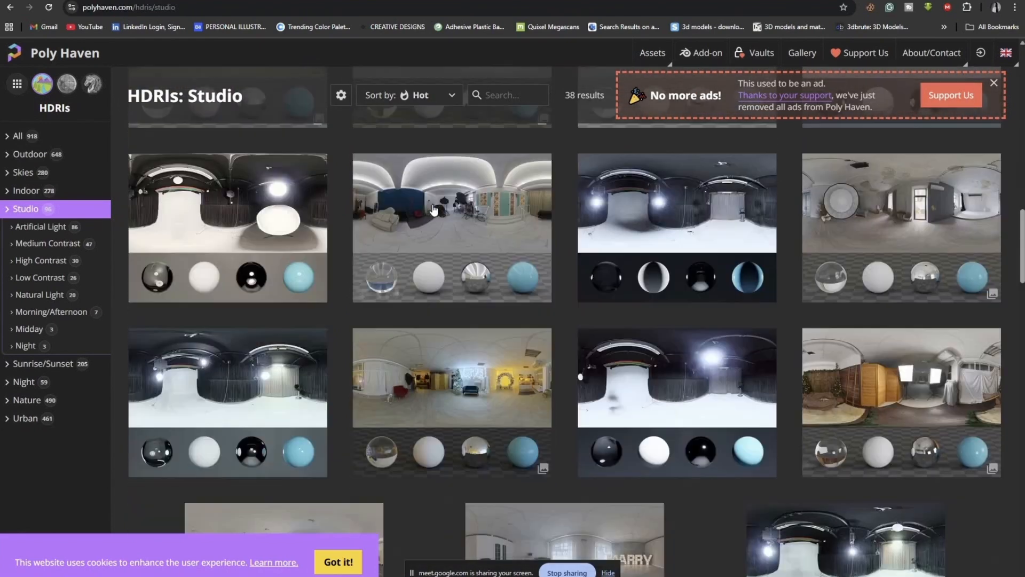
pyautogui.scroll(-2, 434, 210)
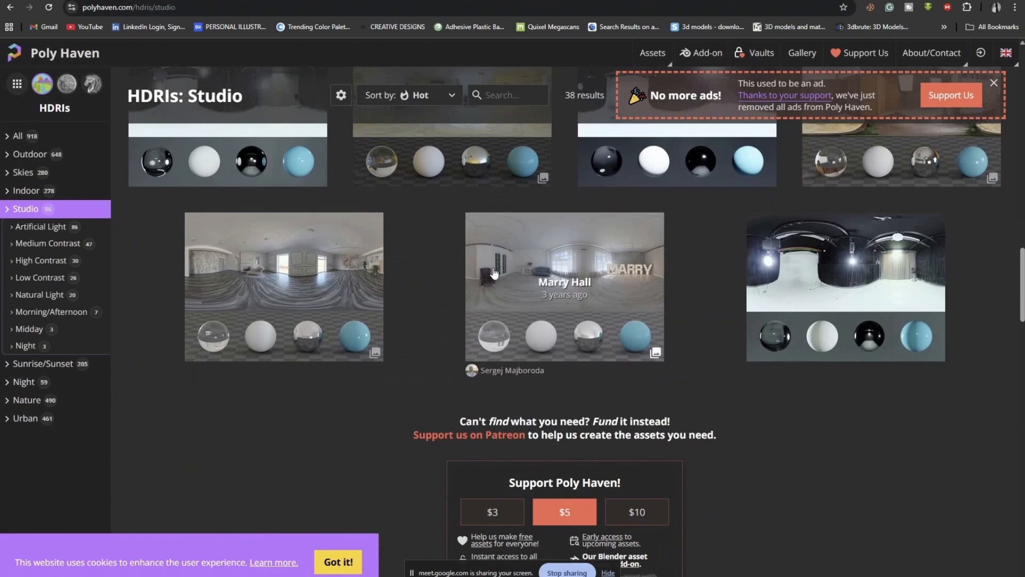
pyautogui.scroll(2, 493, 268)
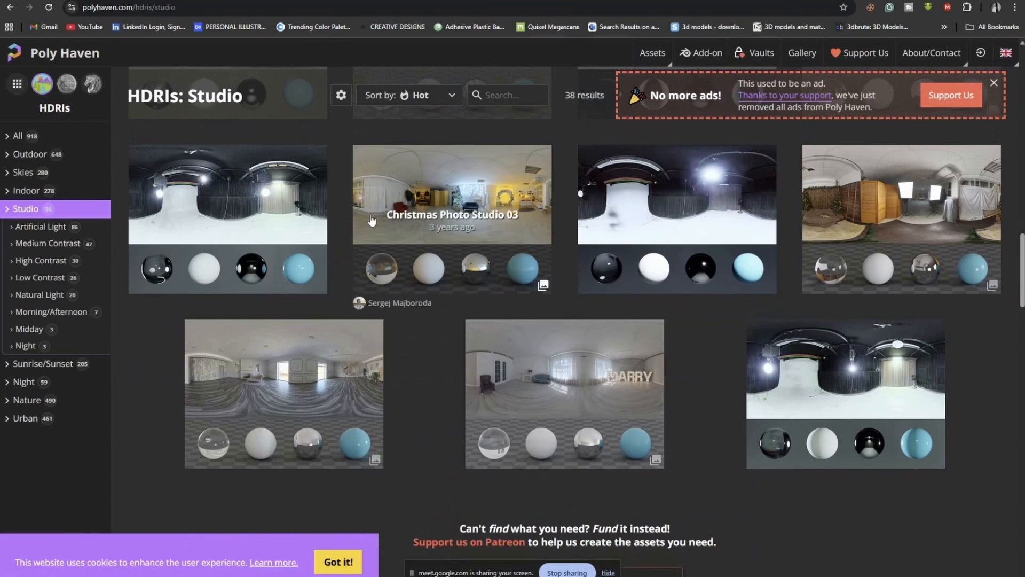
pyautogui.scroll(2, 467, 226)
pyautogui.scroll(4, 511, 347)
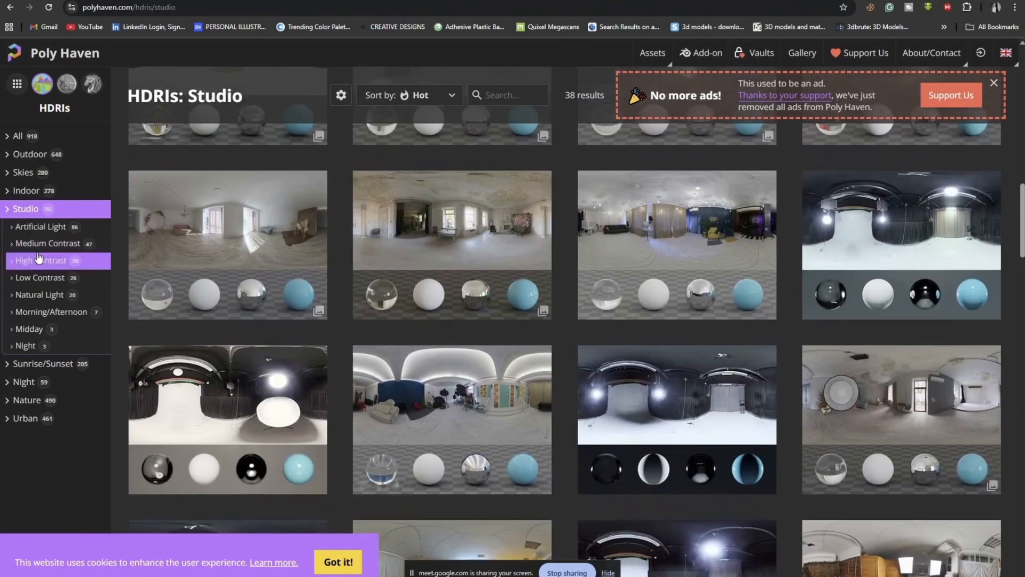
pyautogui.click(10, 212)
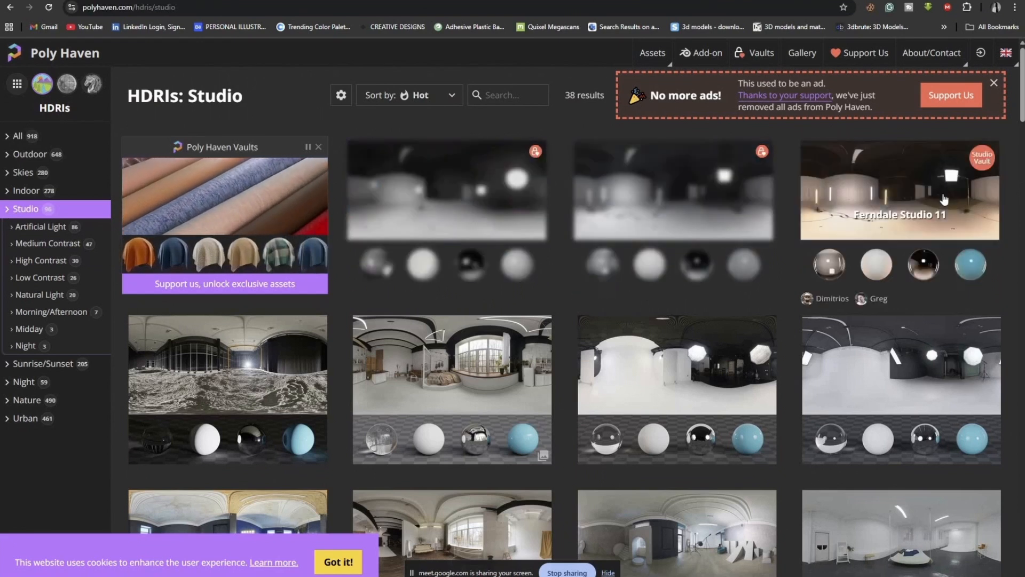
# Step: Look through the Studio HDRIs and open the Studio Small 09 asset page
pyautogui.scroll(-10, 714, 376)
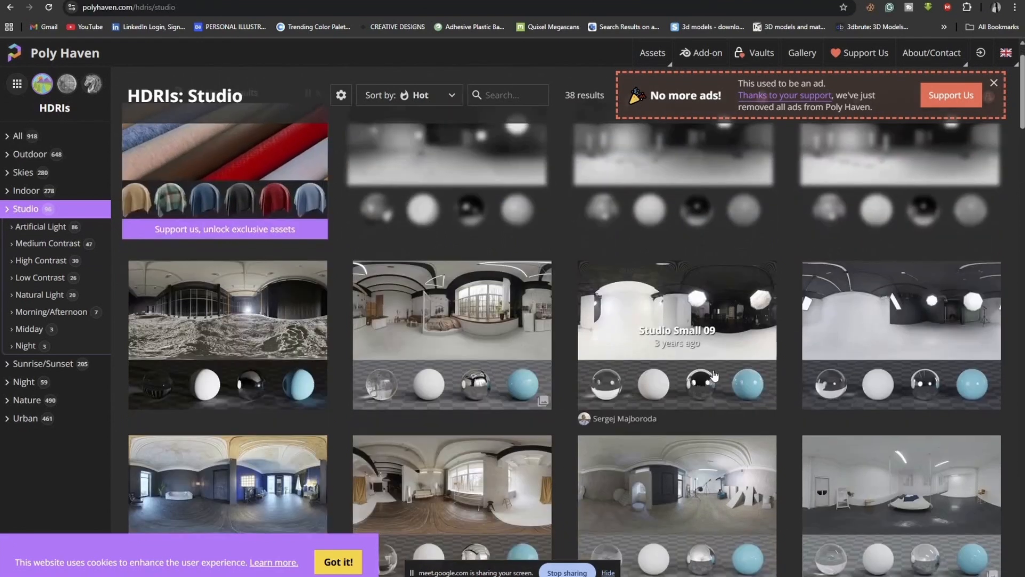
pyautogui.scroll(-8, 714, 376)
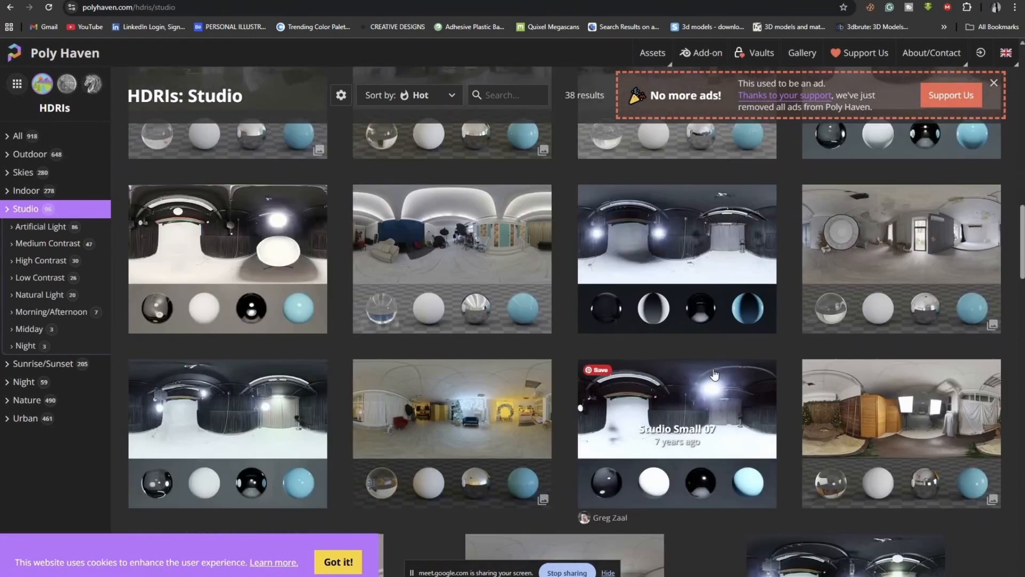
pyautogui.scroll(8, 712, 367)
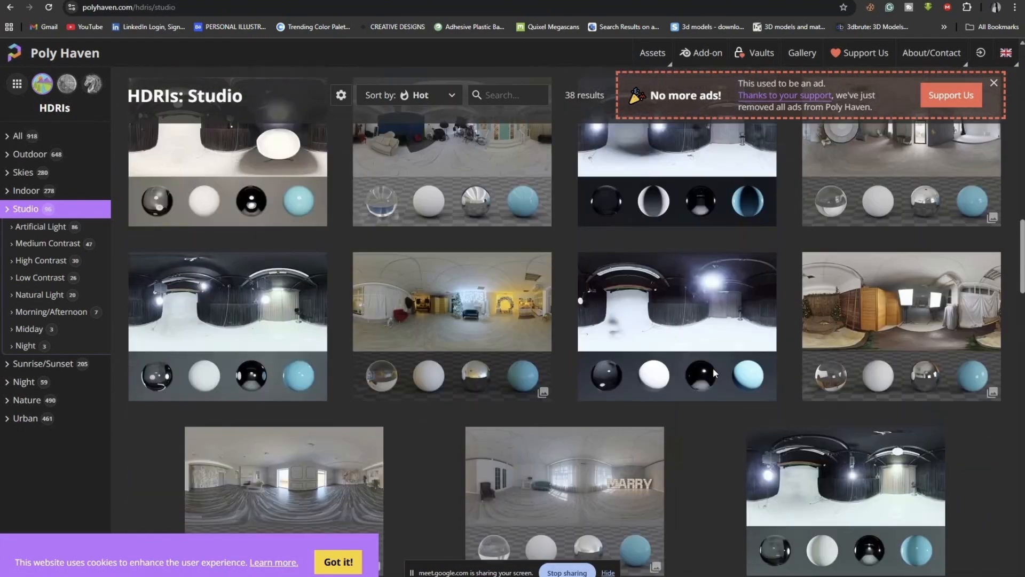
pyautogui.scroll(8, 715, 375)
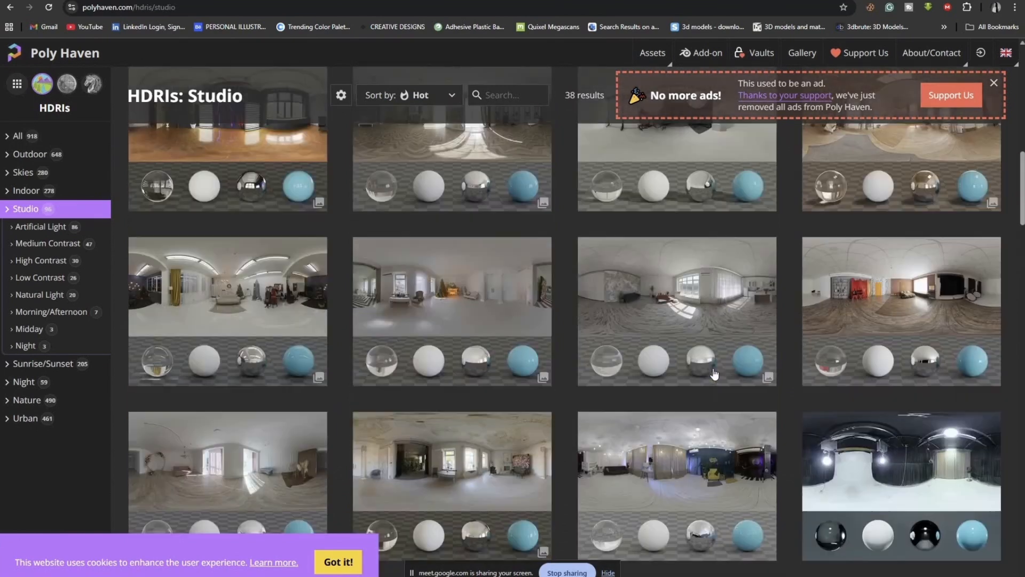
pyautogui.scroll(5, 724, 282)
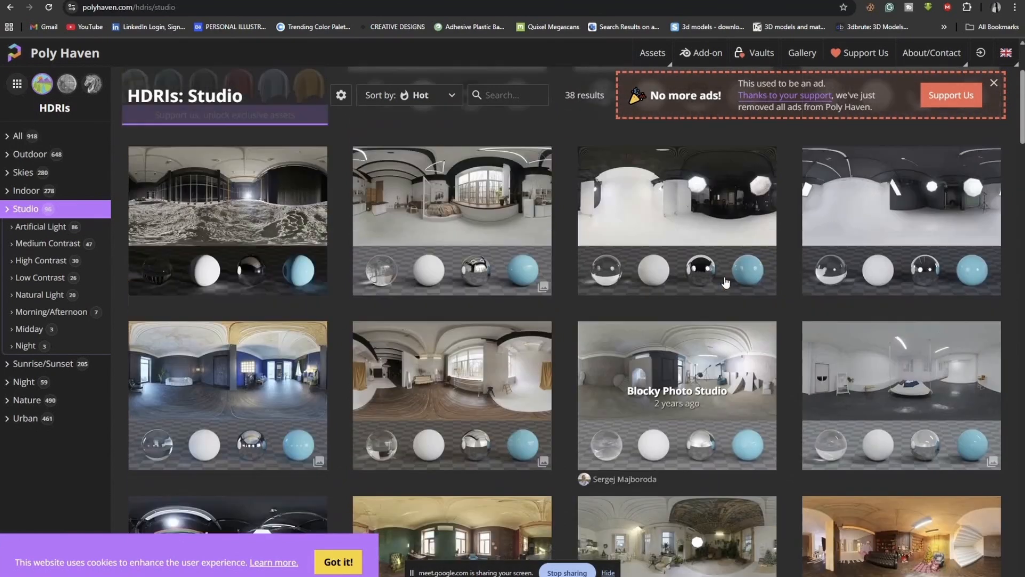
pyautogui.click(741, 256)
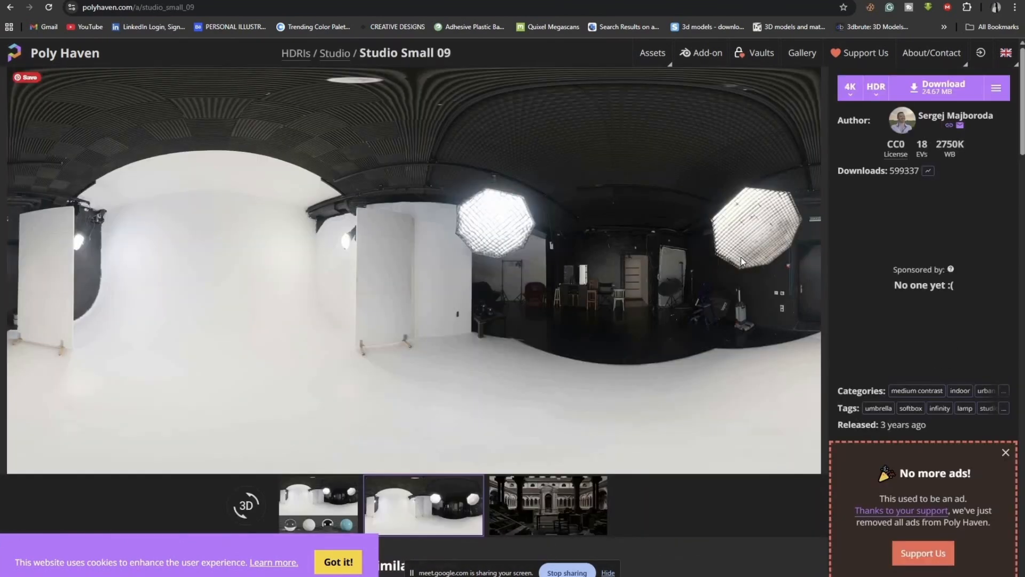
# Step: Download the Studio Small 09 environment at 4K resolution in HDR format
pyautogui.click(851, 88)
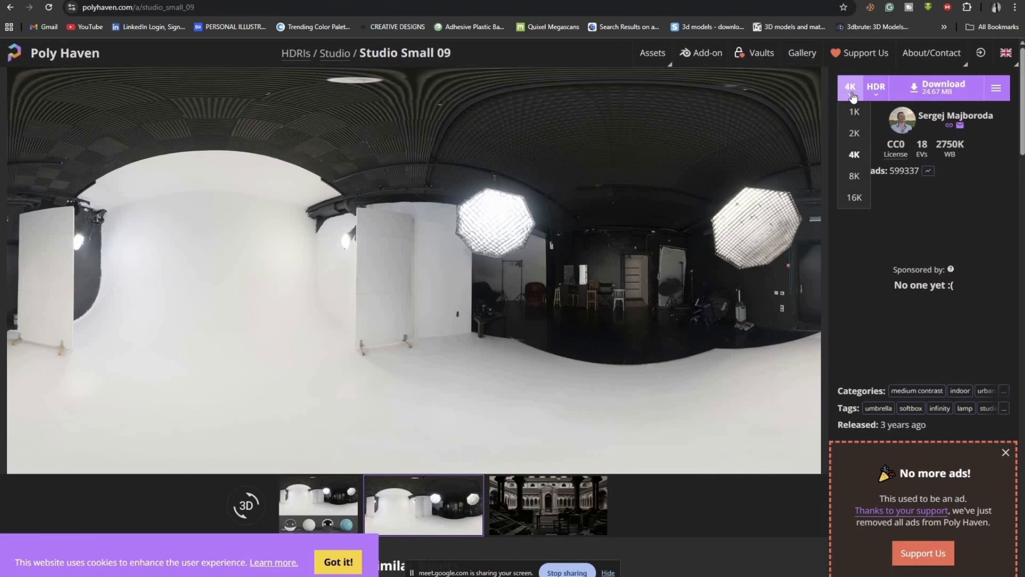
pyautogui.click(929, 211)
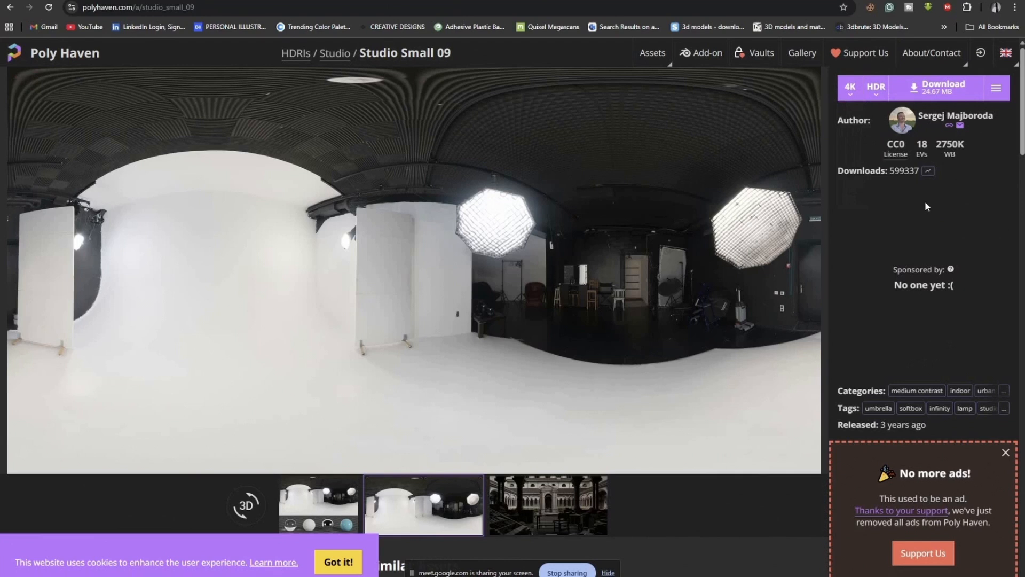
pyautogui.click(936, 88)
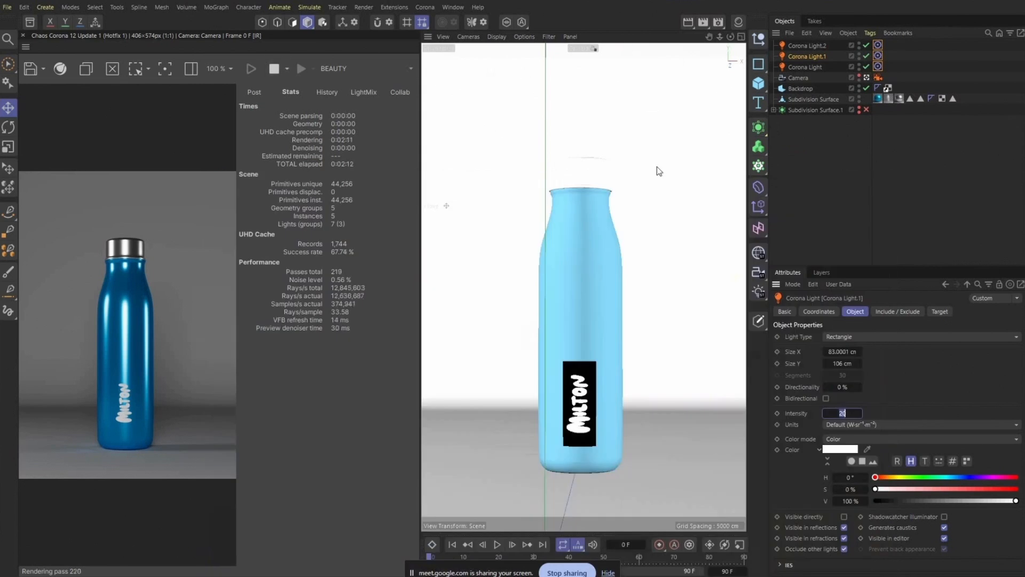
# Step: Switch to Cinema 4D, add a Corona Sky to the scene and set its type to Shader / HDRI
pyautogui.click(429, 8)
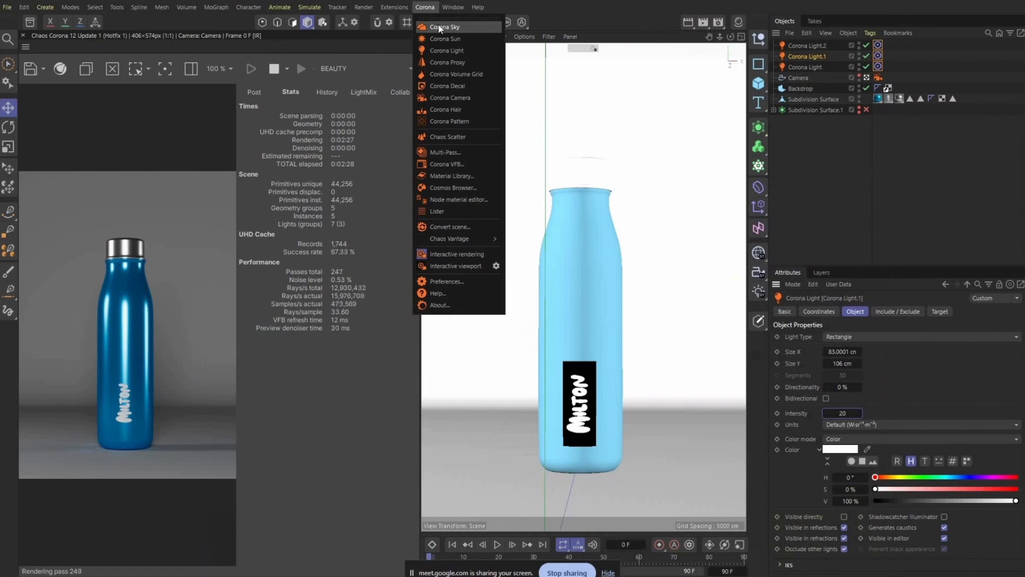
pyautogui.click(439, 26)
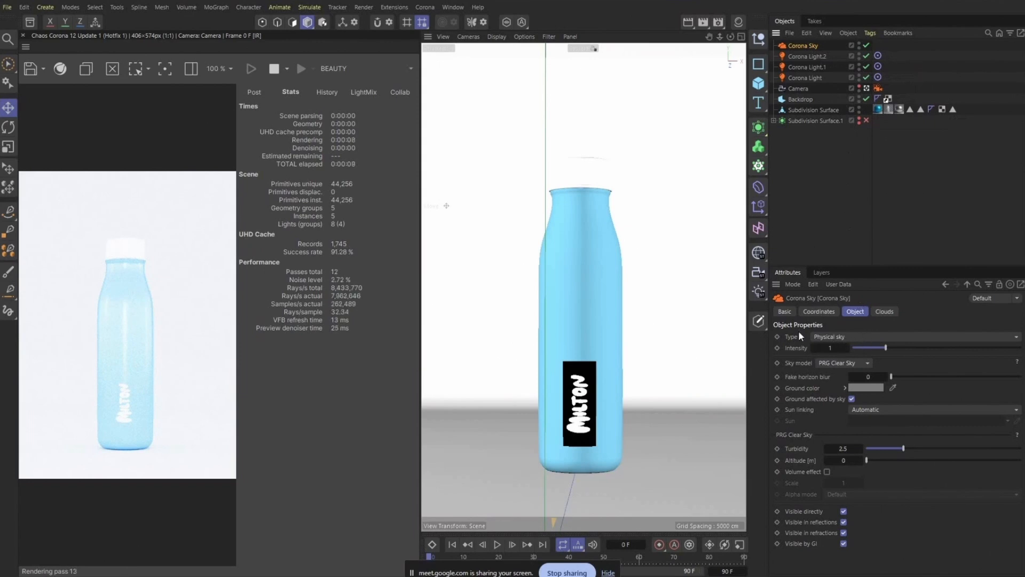
pyautogui.click(871, 340)
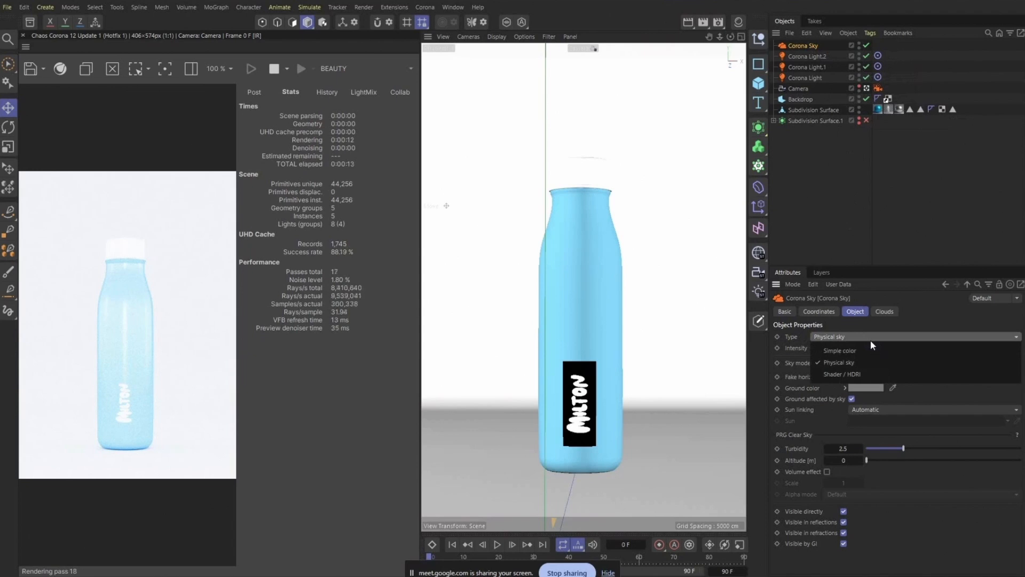
pyautogui.click(851, 375)
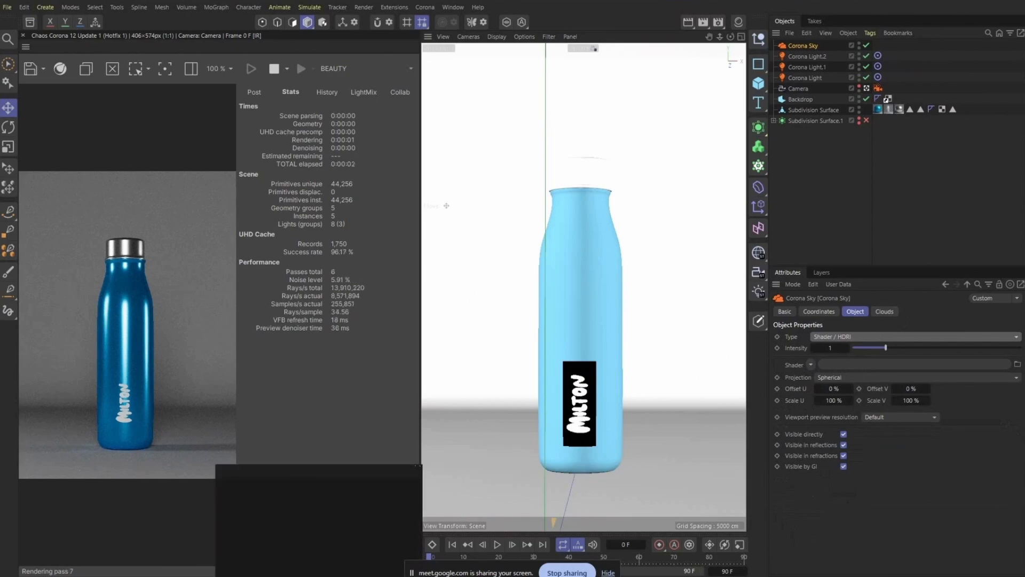
# Step: Load studio_small_09_4k.hdr from the Downloads folder into the Corona Sky's shader, copying the image to the project location
pyautogui.click(319, 574)
pyautogui.moveTo(118, 108); pyautogui.dragTo(476, 502)
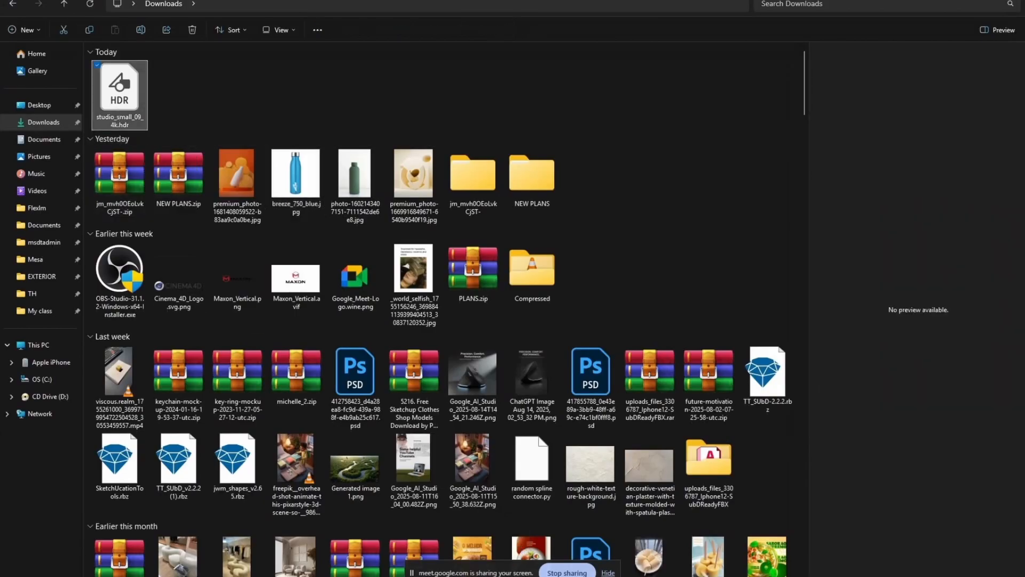
pyautogui.moveTo(353, 574); pyautogui.dragTo(852, 363)
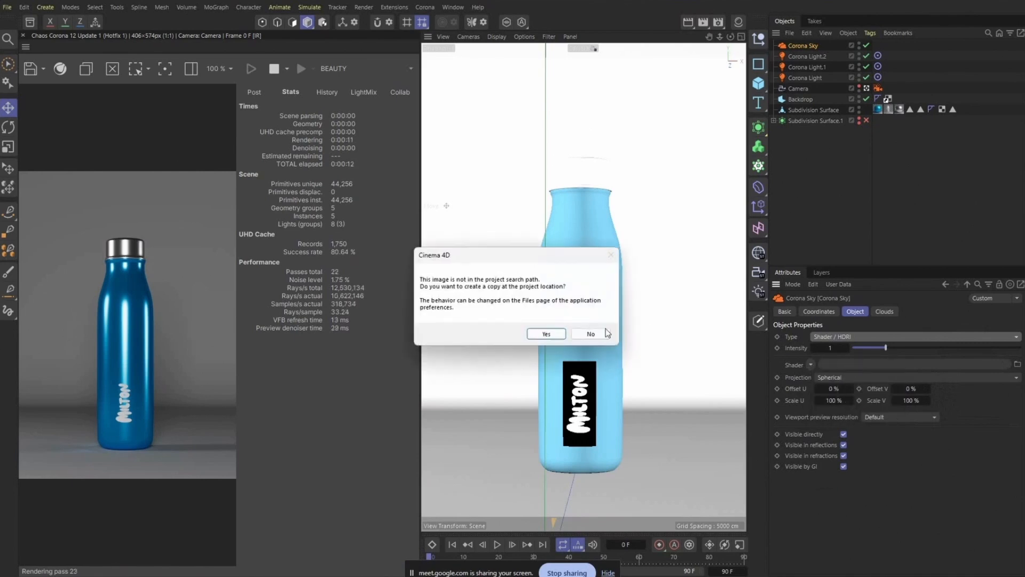
pyautogui.click(559, 335)
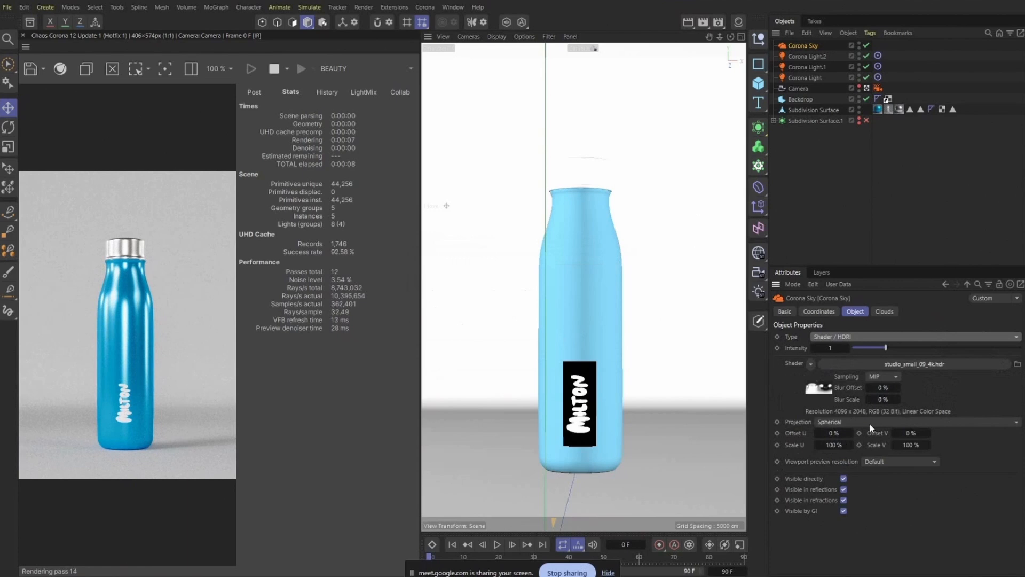
# Step: Set the Corona Sky's intensity to 0.8 and check the HDRI surroundings outside the scene camera's view
pyautogui.moveTo(885, 348); pyautogui.dragTo(880, 350)
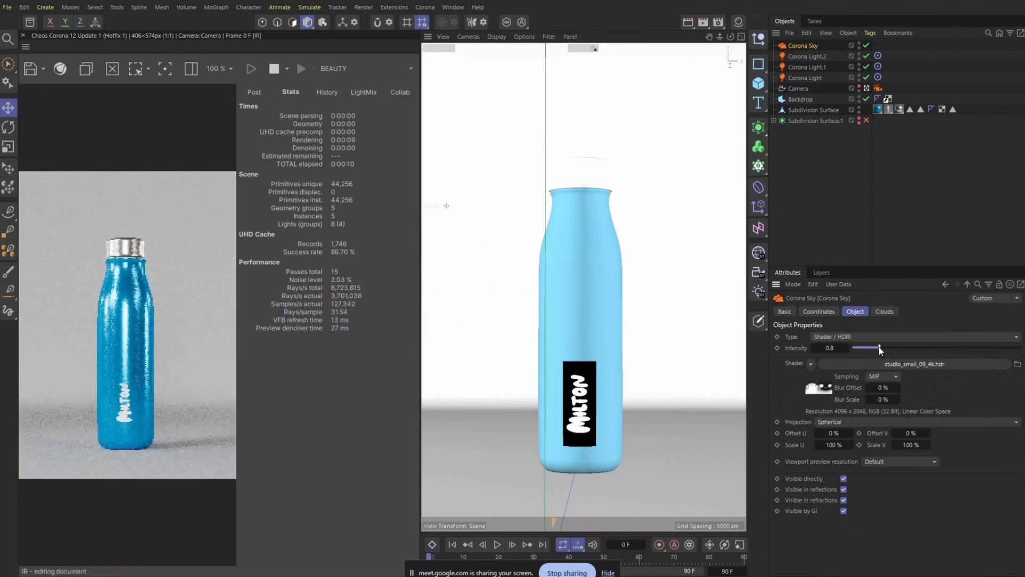
pyautogui.click(866, 88)
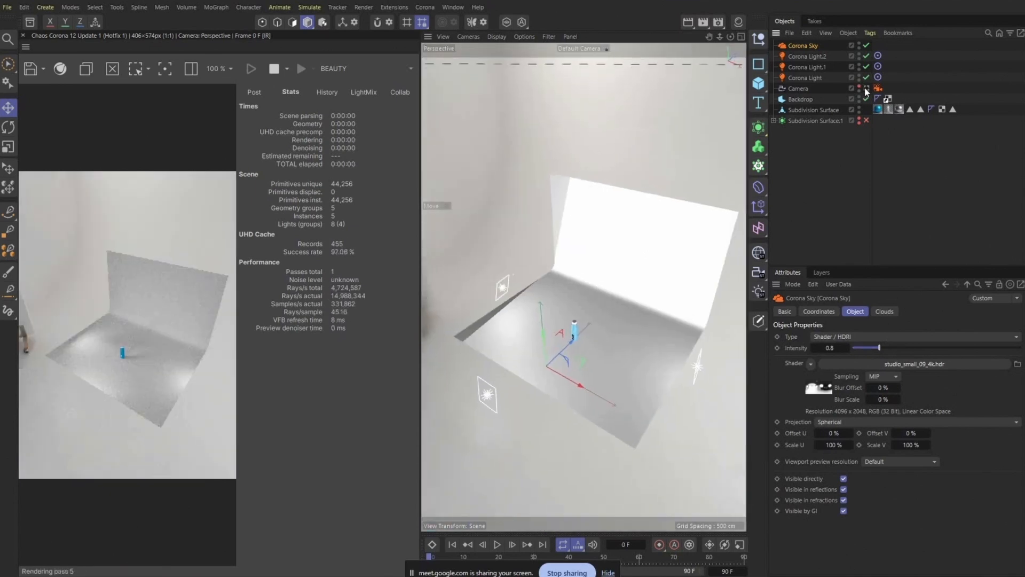
pyautogui.click(866, 88)
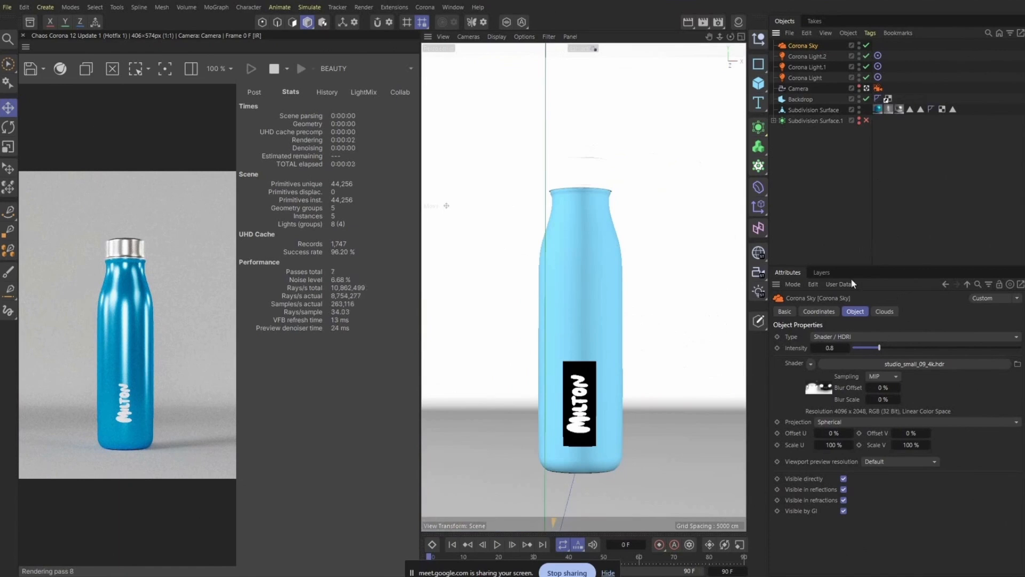
# Step: Undo the Corona Sky's intensity change and the HDRI assignment to its shader
pyautogui.click(7, 0)
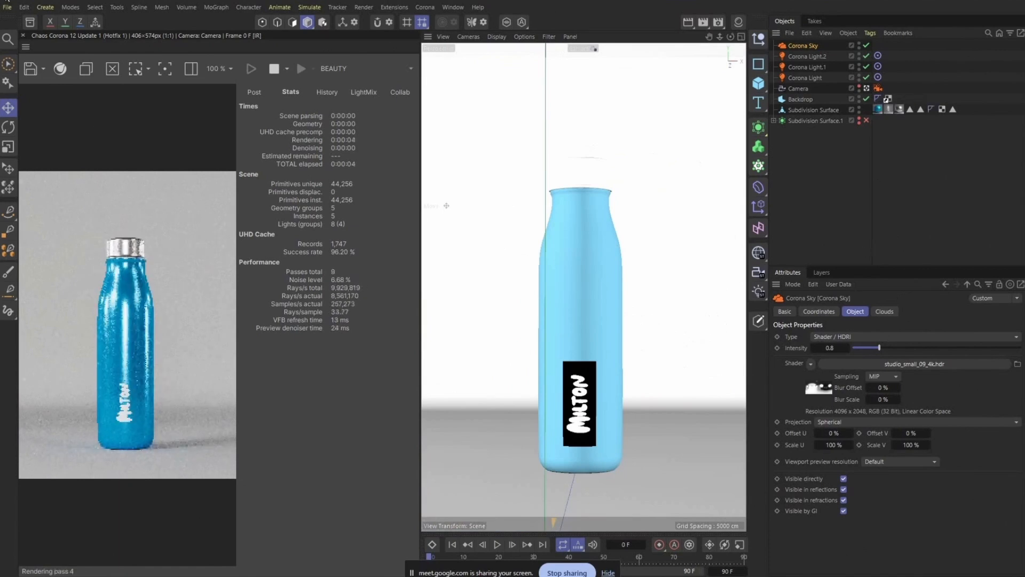
pyautogui.click(6, 0)
pyautogui.click(7, 0)
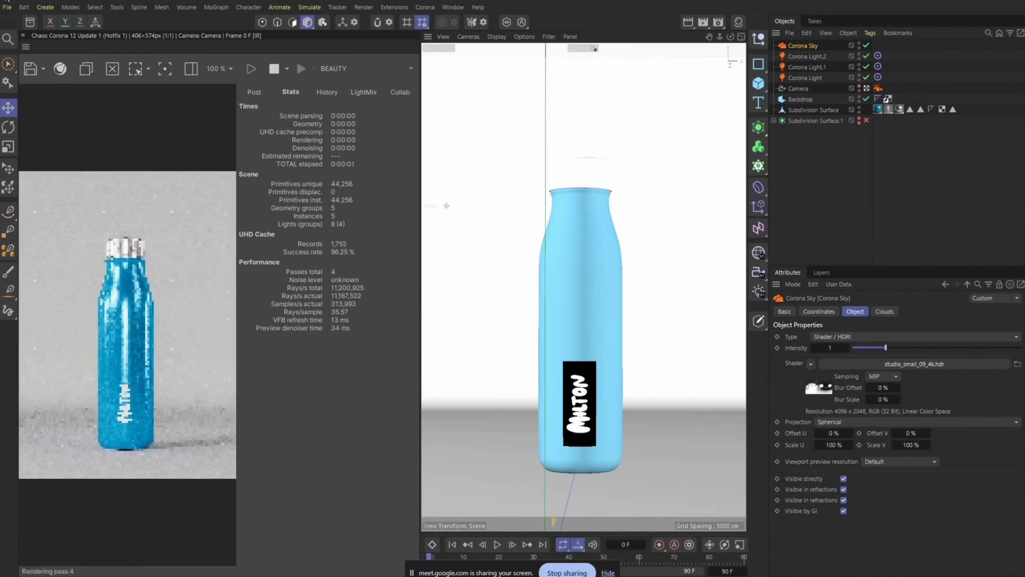
pyautogui.click(6, 0)
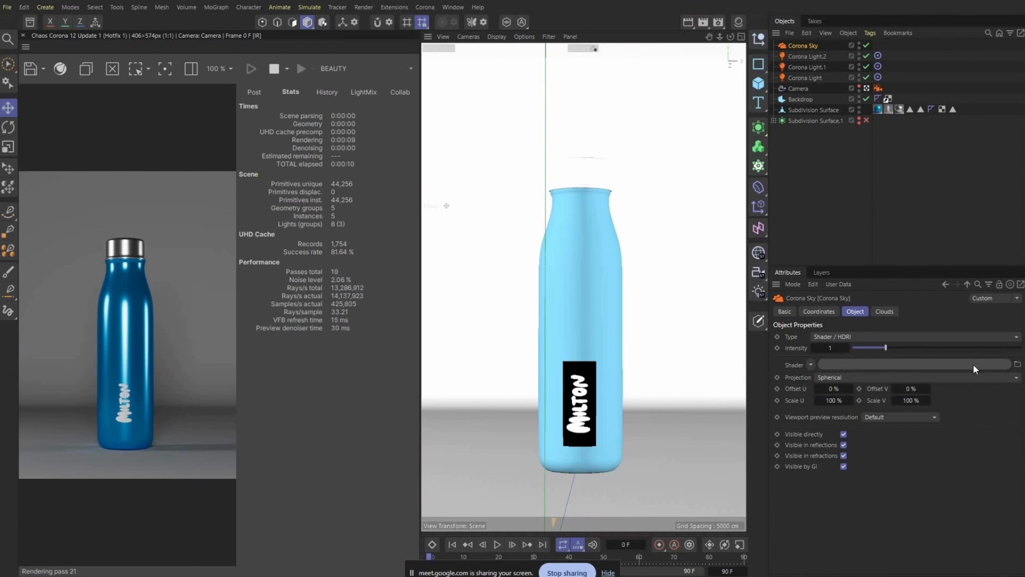
# Step: Browse for studio_small_09_4k.hdr, assign it to the Corona Sky's empty shader and copy the image into the project
pyautogui.click(1017, 365)
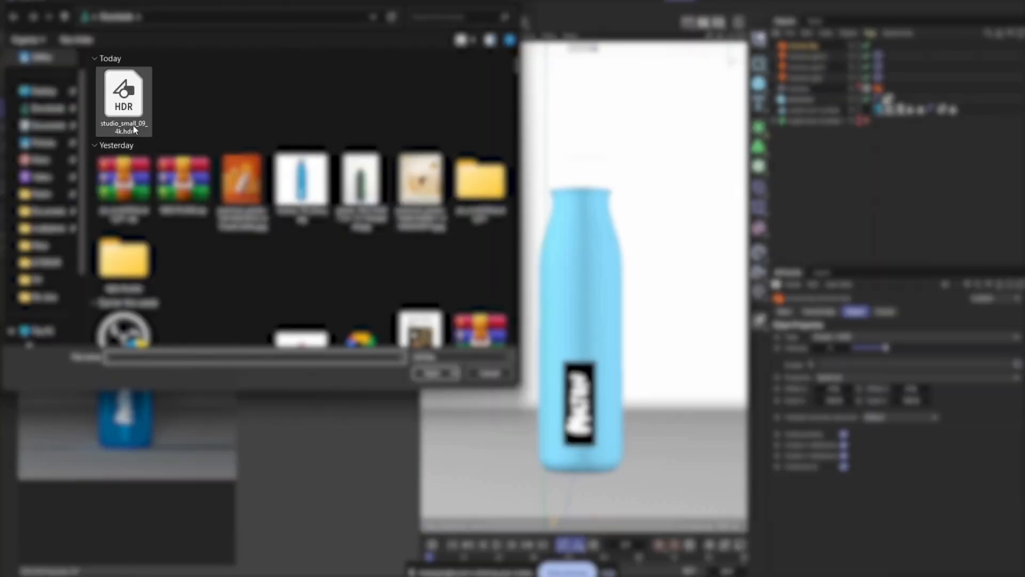
pyautogui.click(133, 127)
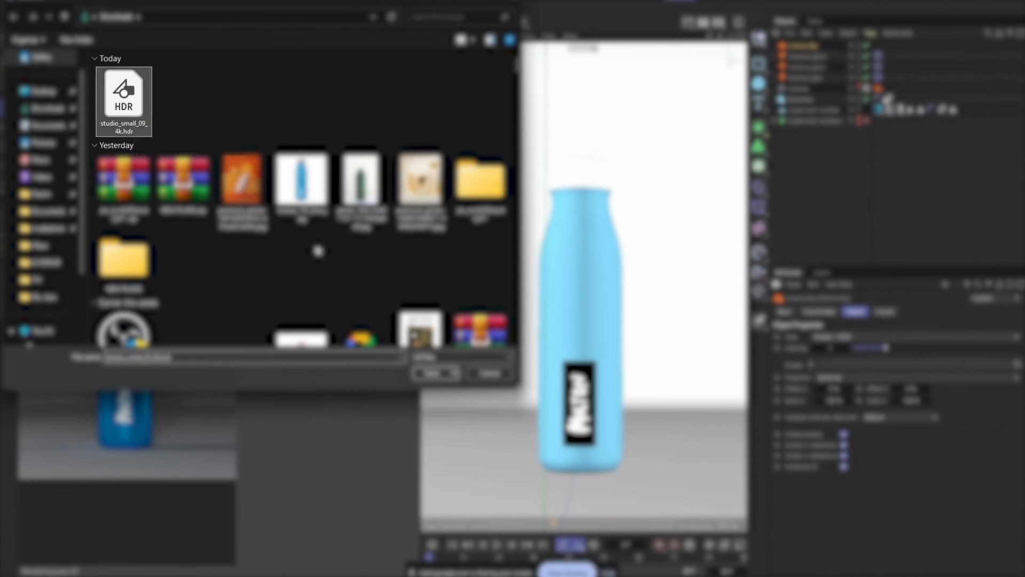
pyautogui.click(433, 373)
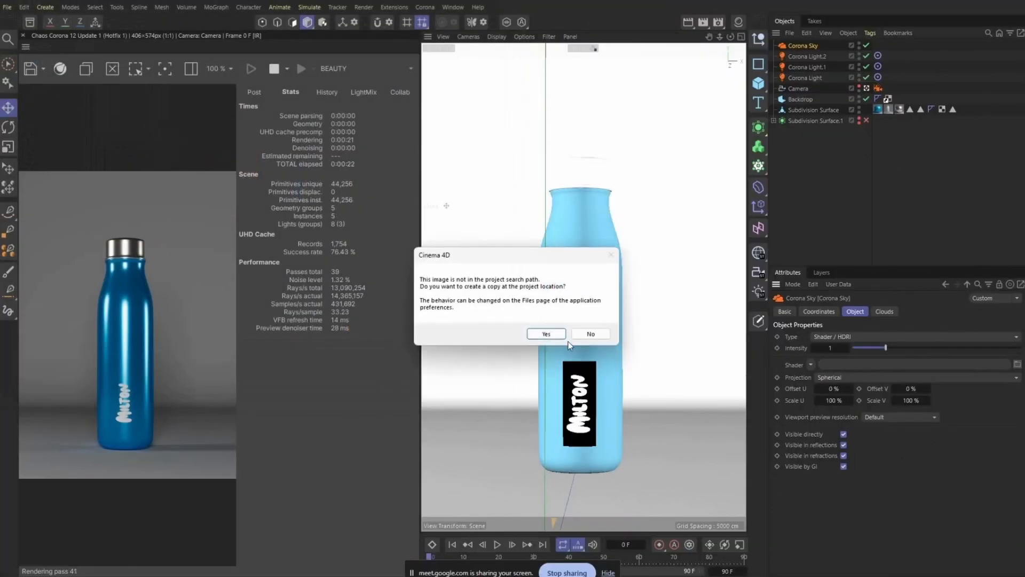
pyautogui.click(548, 334)
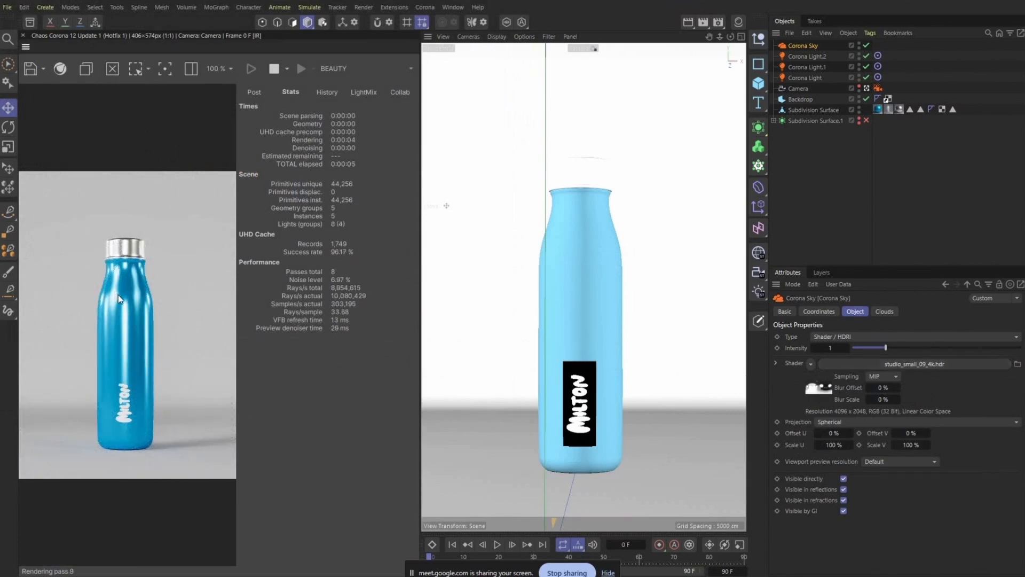
# Step: Inspect the bottle's reflections in the render, try a Corona Sky intensity of 0.8 and reset it to 1
pyautogui.scroll(1, 118, 294)
pyautogui.scroll(-1, 117, 295)
pyautogui.scroll(1, 117, 294)
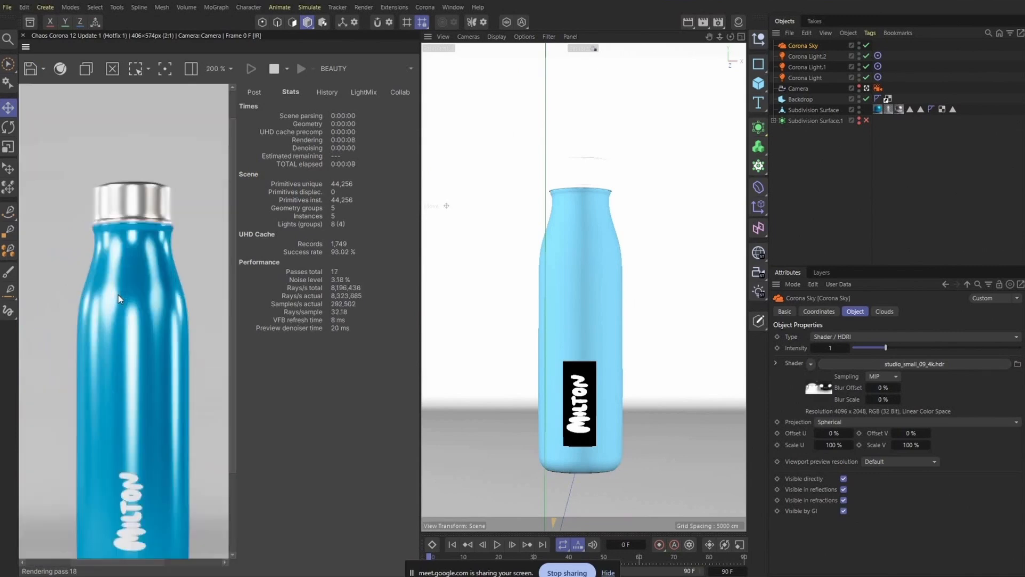
pyautogui.scroll(-1, 117, 294)
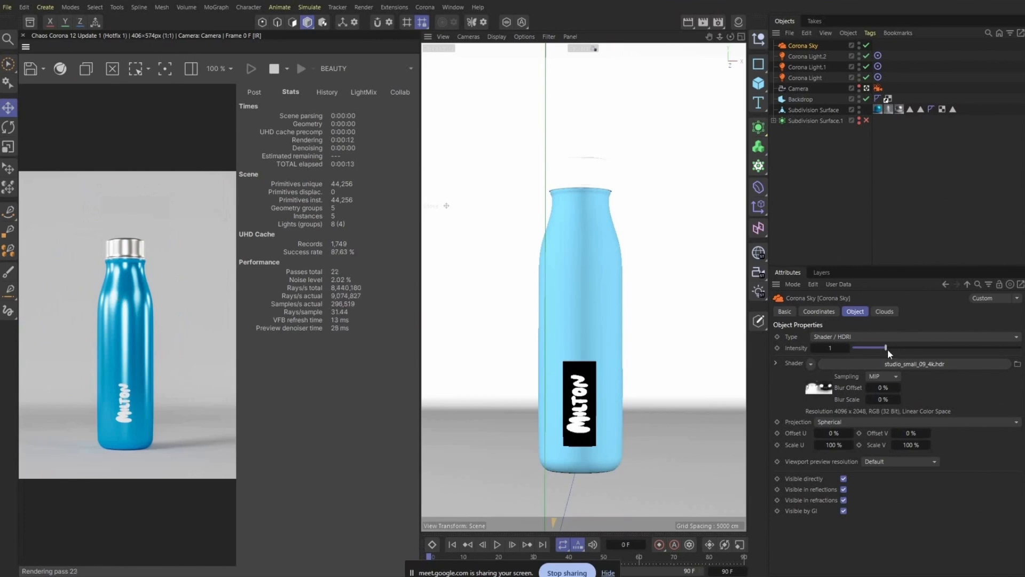
pyautogui.moveTo(886, 347); pyautogui.dragTo(880, 347)
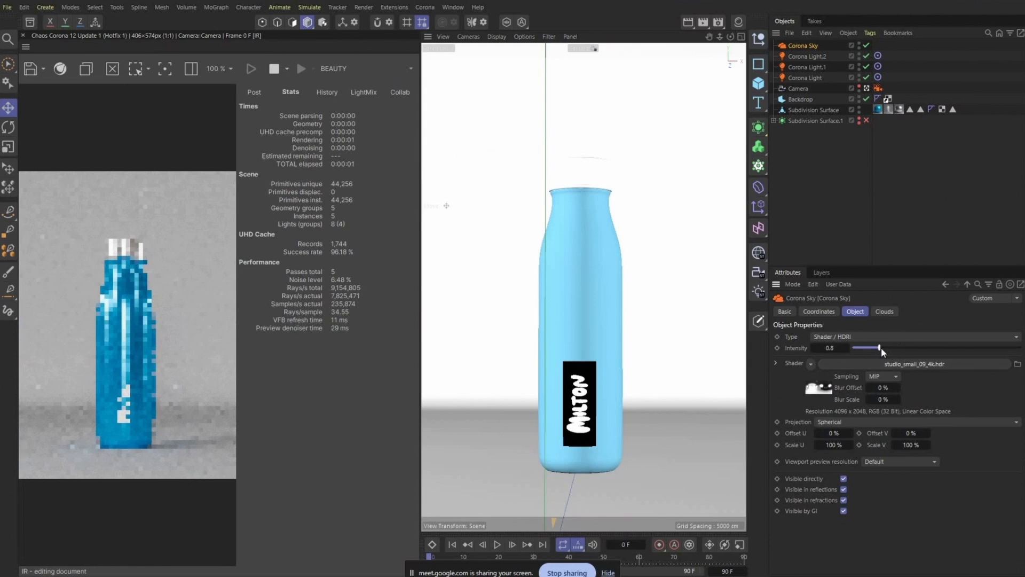
pyautogui.click(832, 348)
pyautogui.write('1')
pyautogui.press('Return')
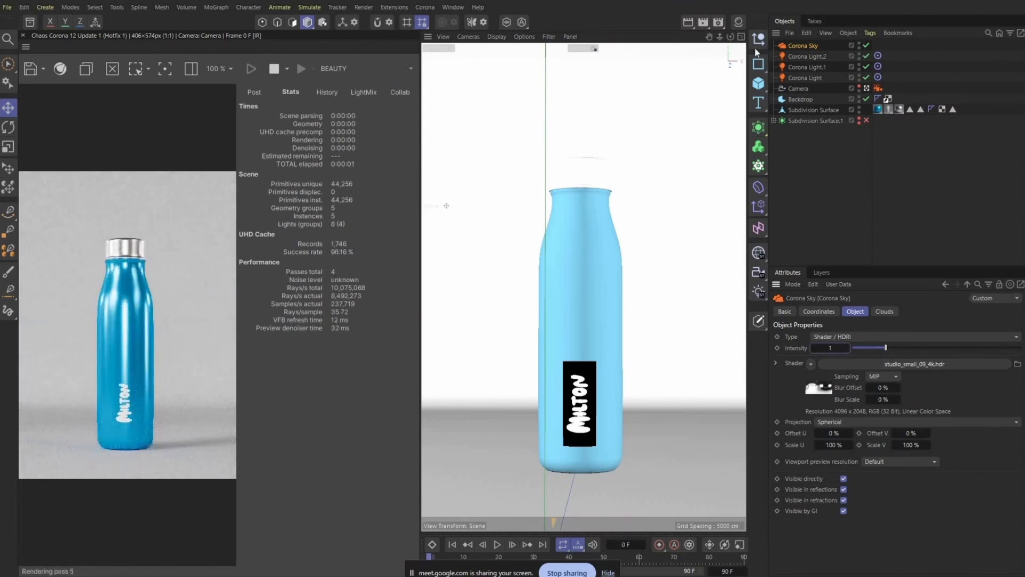
# Step: Leave the scene camera's view and set the intensity of Corona Light.2 to 5
pyautogui.click(866, 89)
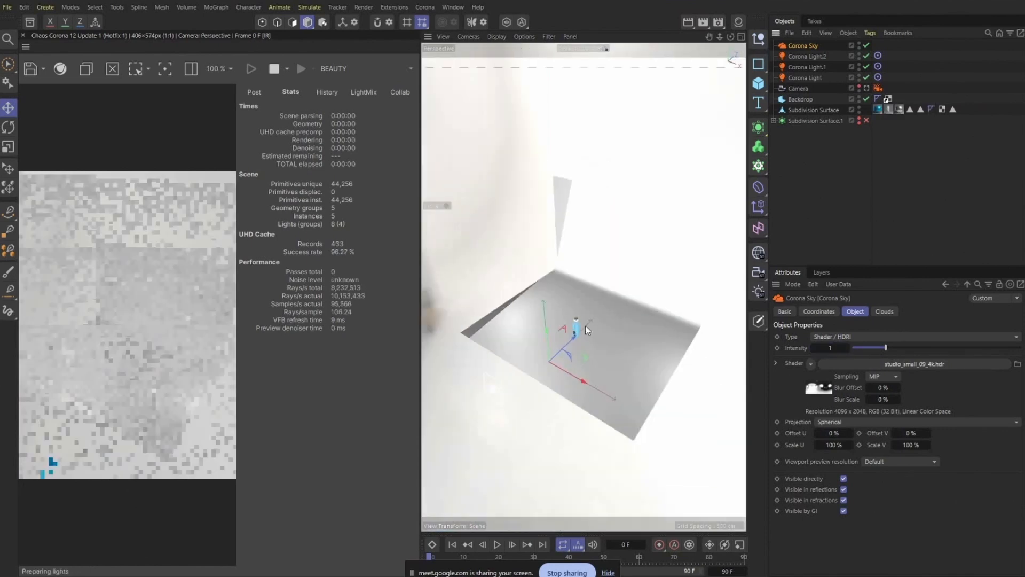
pyautogui.keyDown('alt'); pyautogui.moveTo(588, 345); pyautogui.dragTo(697, 316); pyautogui.keyUp('alt')
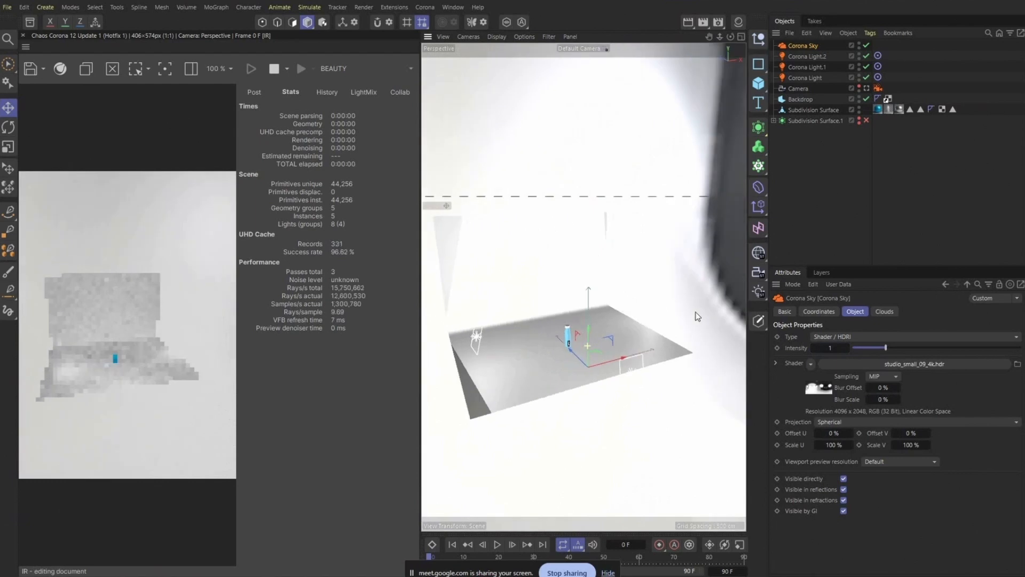
pyautogui.click(807, 57)
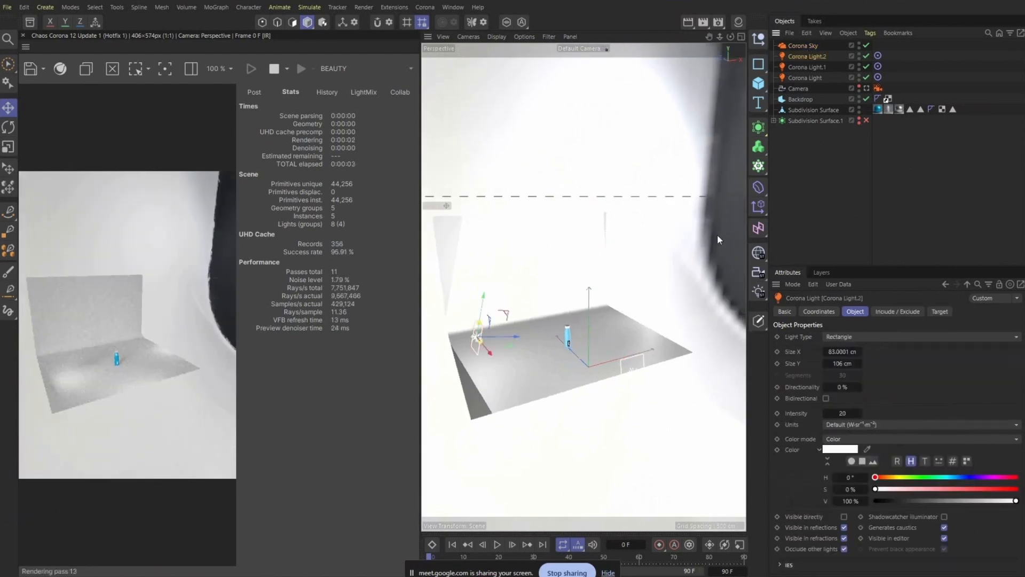
pyautogui.click(843, 413)
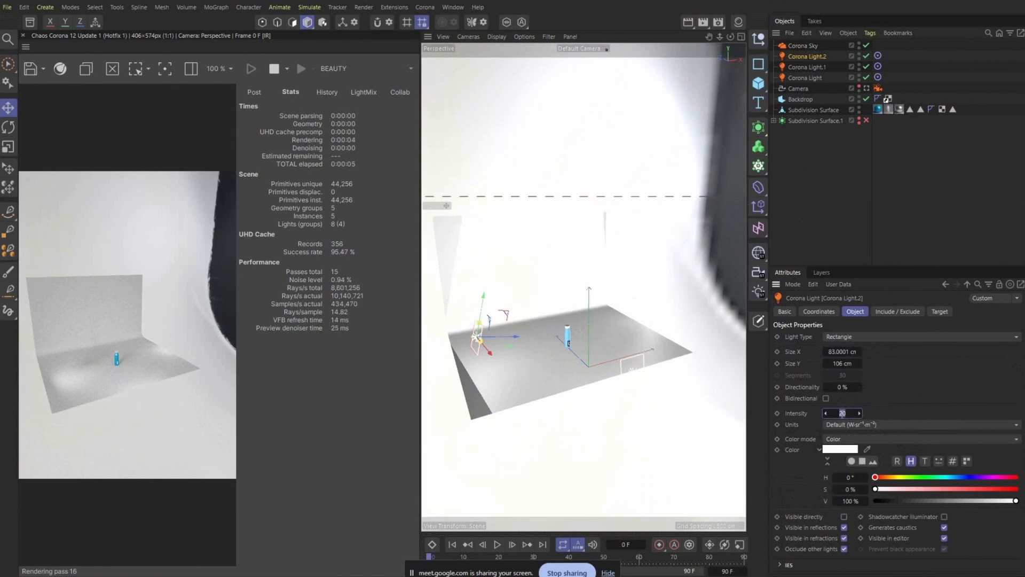
pyautogui.write('5')
pyautogui.press('Return')
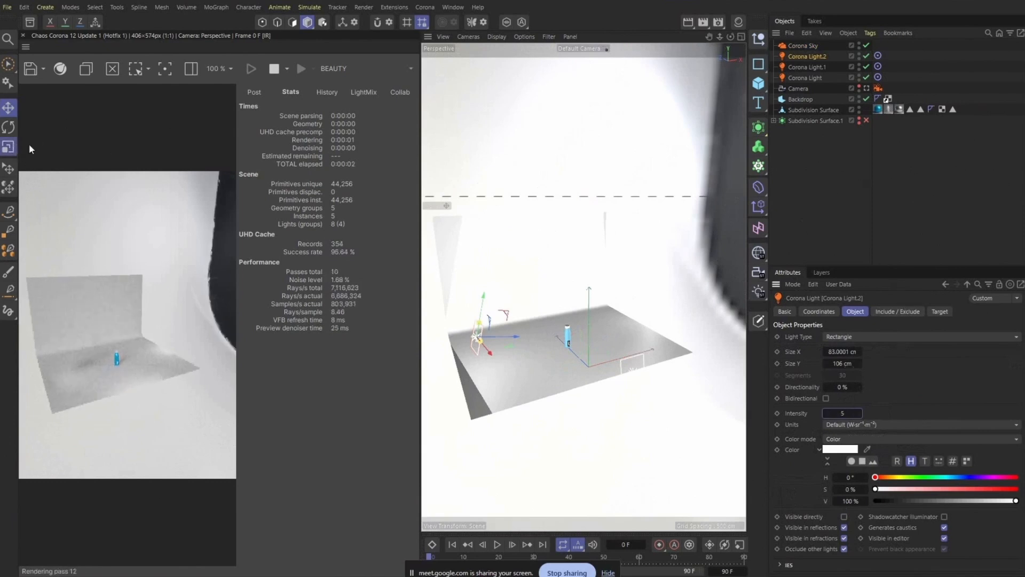
# Step: Enlarge Corona Light.2 and scale Corona Light.1 up to about 124 by 158 cm
pyautogui.click(8, 147)
pyautogui.moveTo(630, 235); pyautogui.dragTo(715, 239)
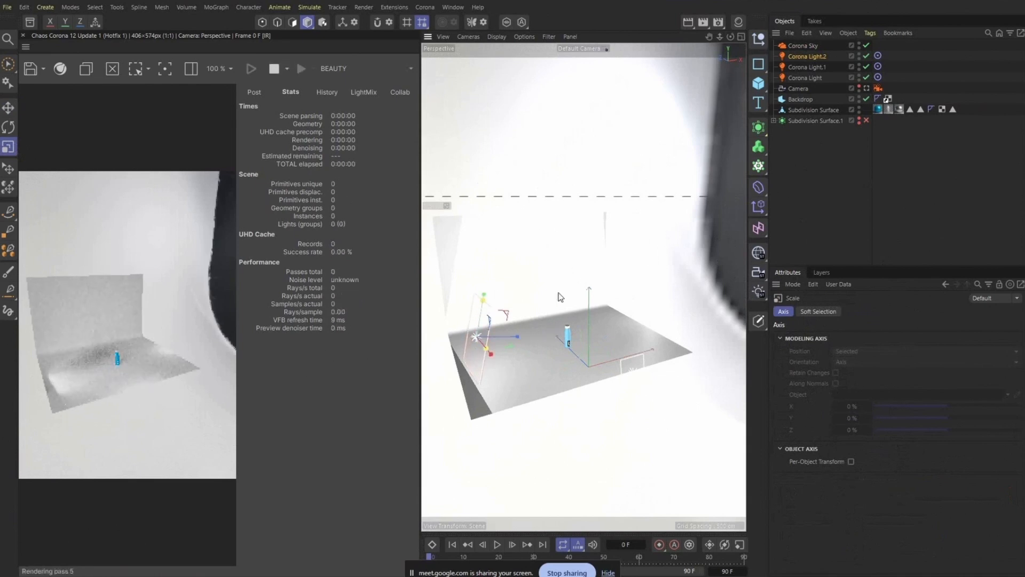
pyautogui.keyDown('alt'); pyautogui.moveTo(615, 291); pyautogui.dragTo(617, 264); pyautogui.keyUp('alt')
pyautogui.click(799, 68)
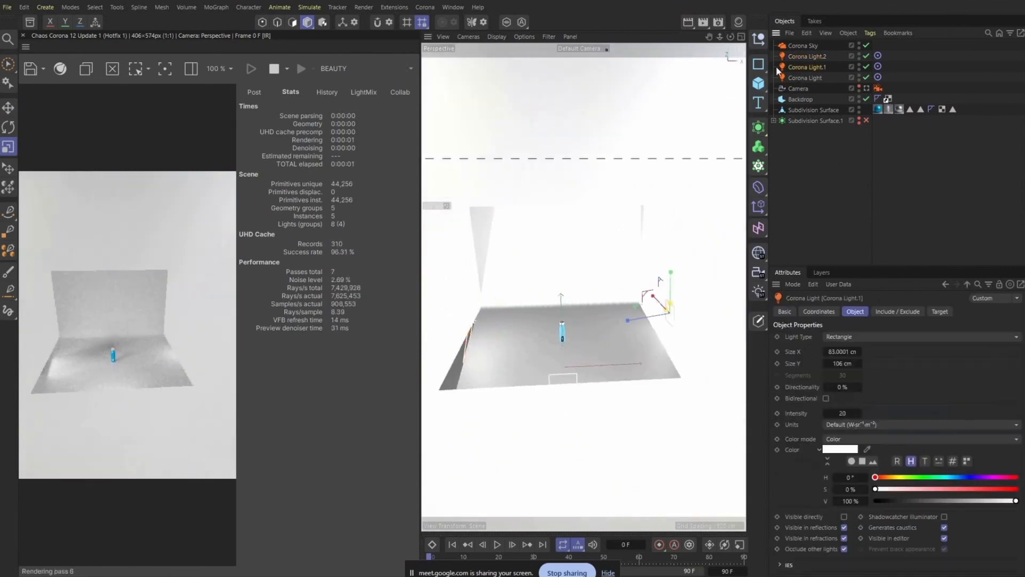
pyautogui.click(10, 148)
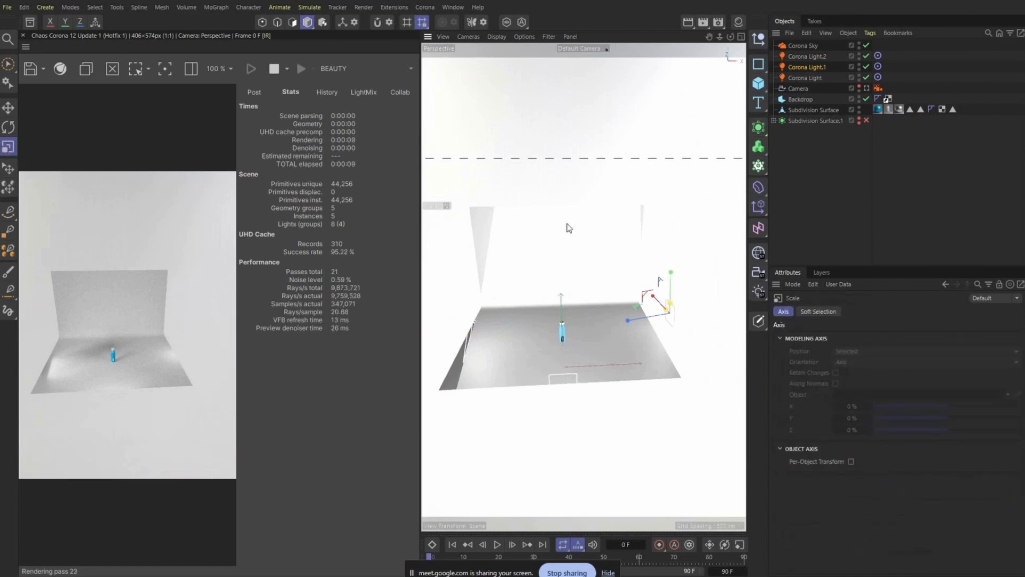
pyautogui.moveTo(567, 225); pyautogui.dragTo(739, 187)
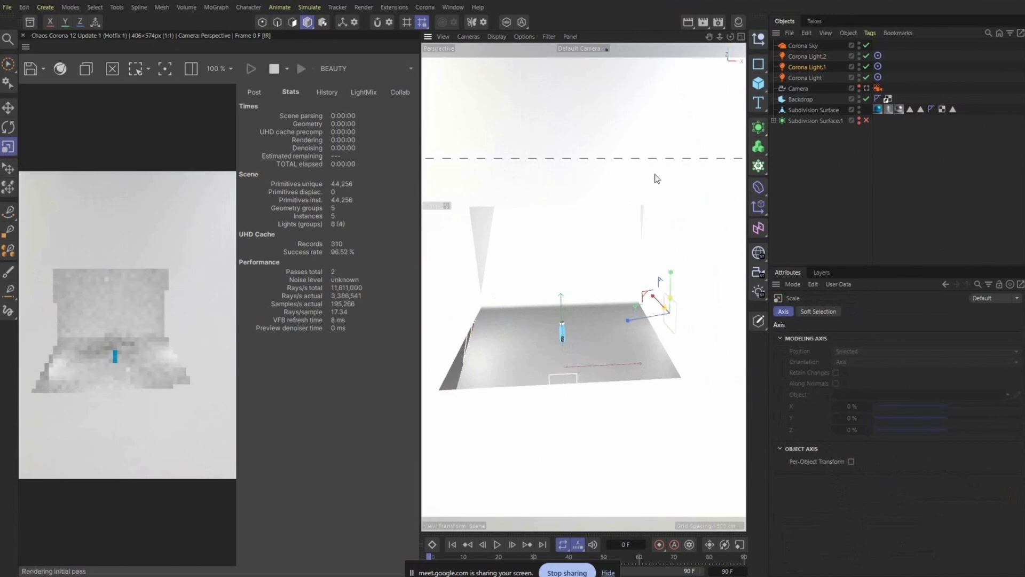
# Step: Set the intensity of Corona Light.1 to 5
pyautogui.click(802, 68)
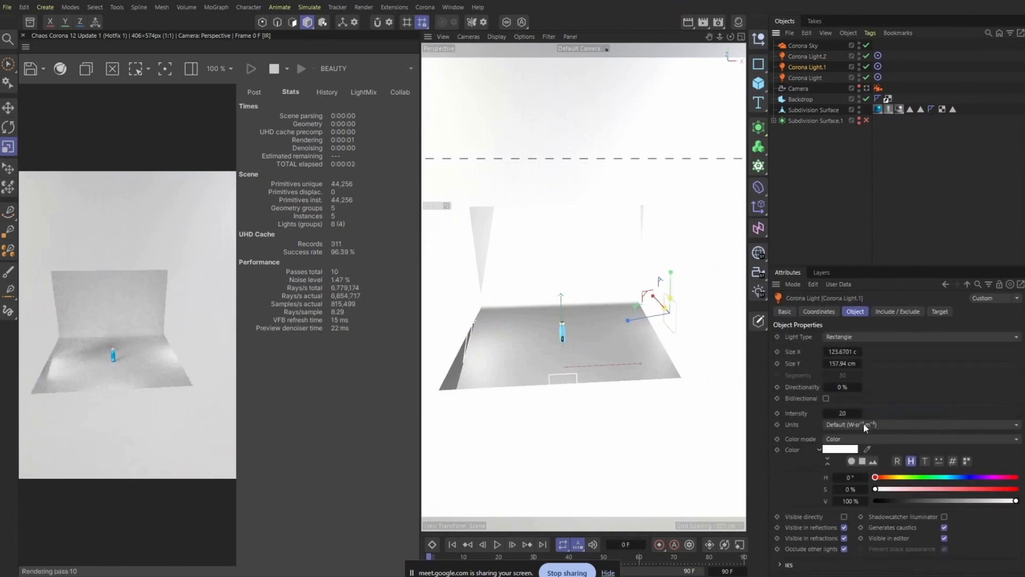
pyautogui.click(849, 414)
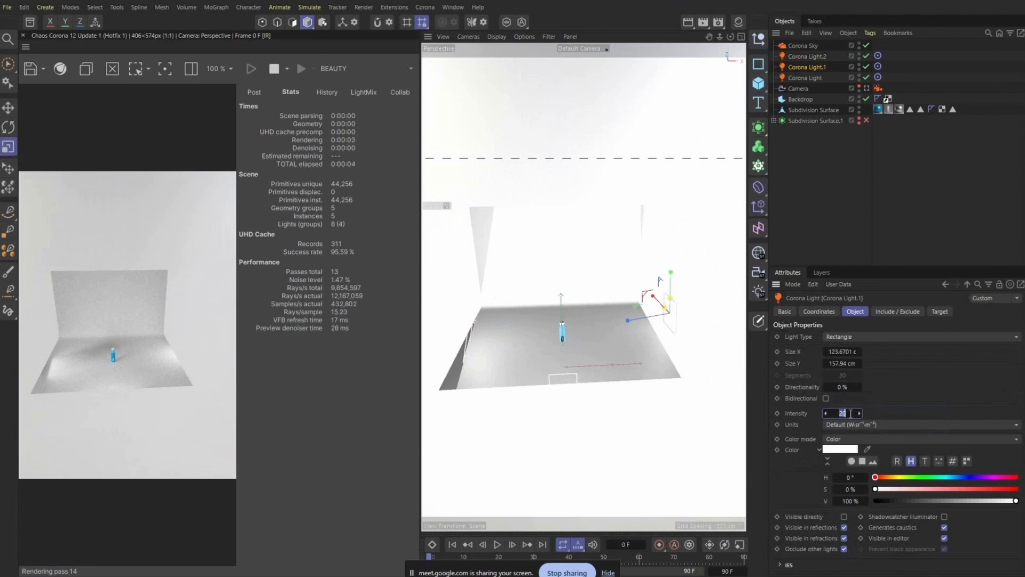
pyautogui.press('Return')
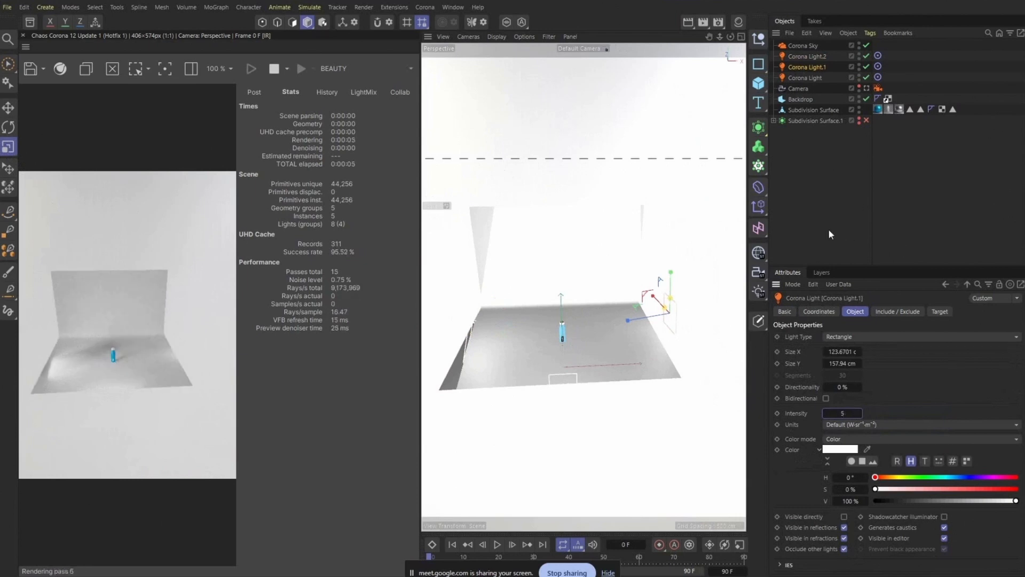
# Step: Move Corona Light.1 along its Z axis closer to the bottle, and return to the scene camera's view
pyautogui.click(8, 108)
pyautogui.scroll(2, 574, 328)
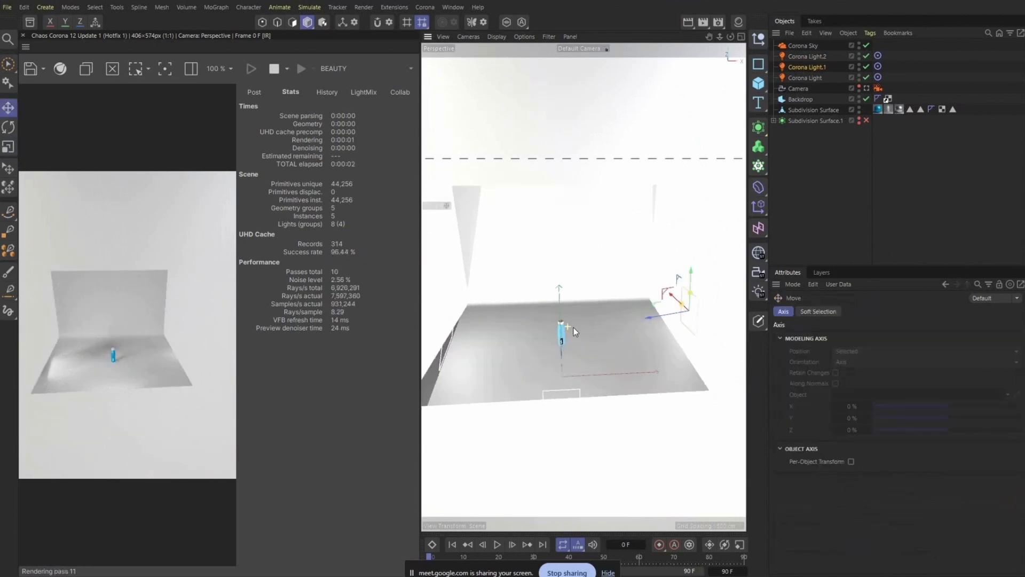
pyautogui.moveTo(672, 303); pyautogui.dragTo(614, 315)
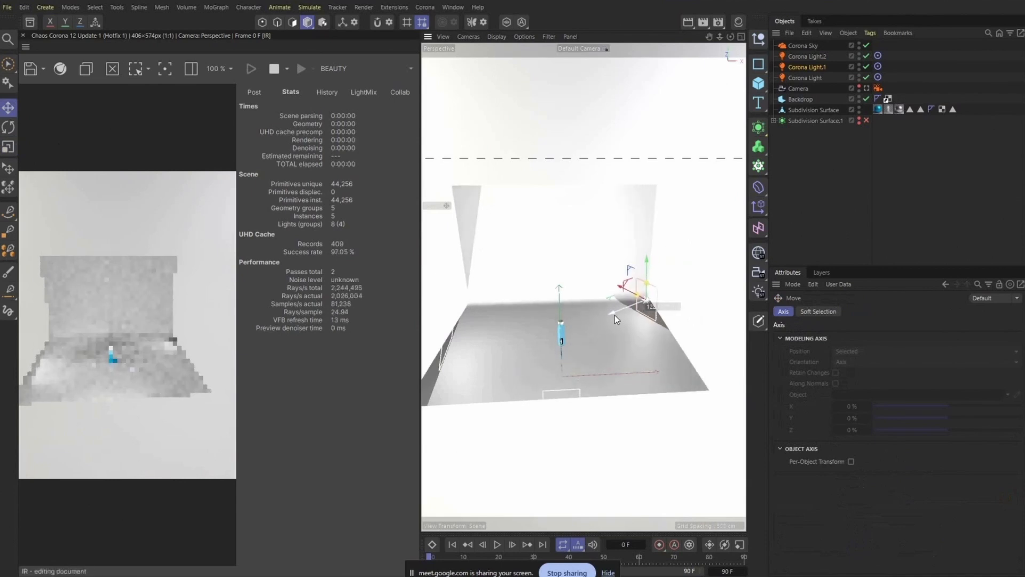
pyautogui.click(866, 88)
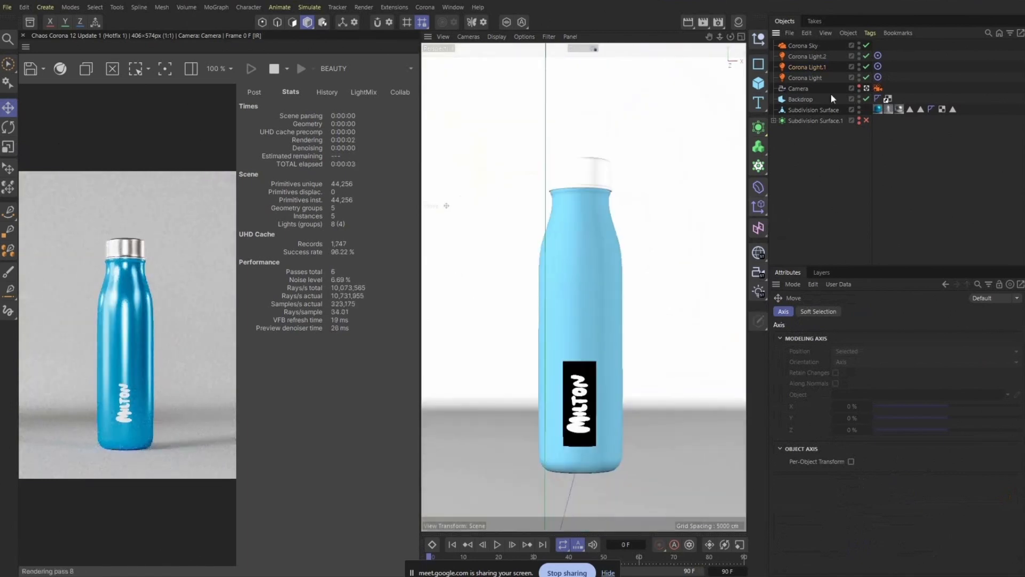
# Step: Lower the Corona Sky intensity to 0.5
pyautogui.click(806, 46)
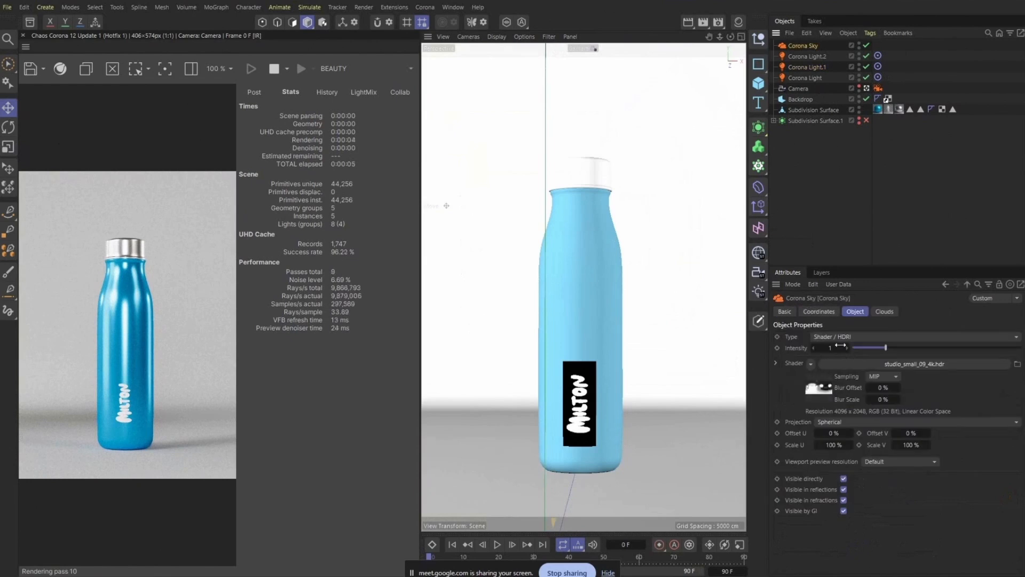
pyautogui.moveTo(876, 351); pyautogui.dragTo(873, 351)
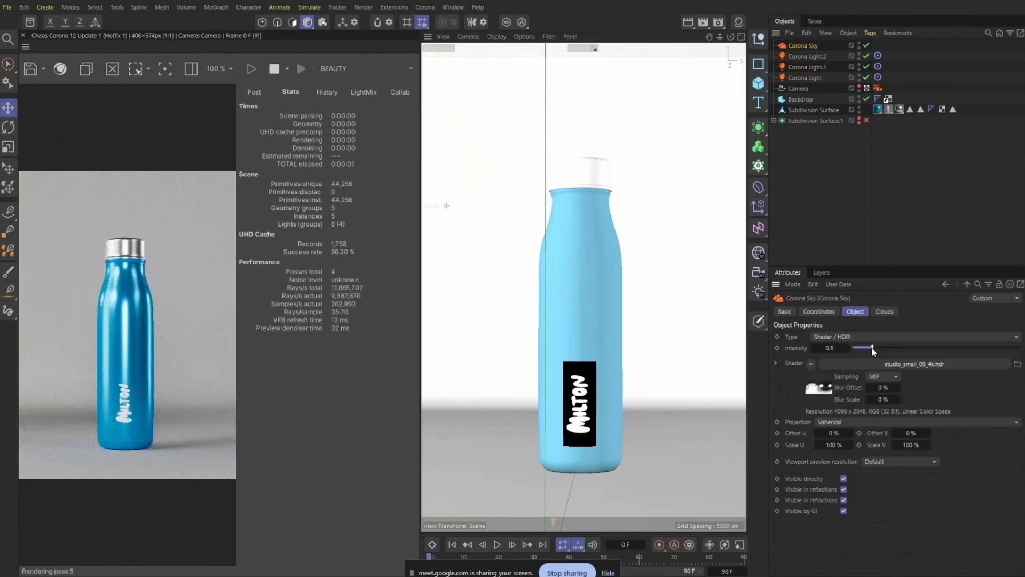
pyautogui.moveTo(873, 350); pyautogui.dragTo(869, 350)
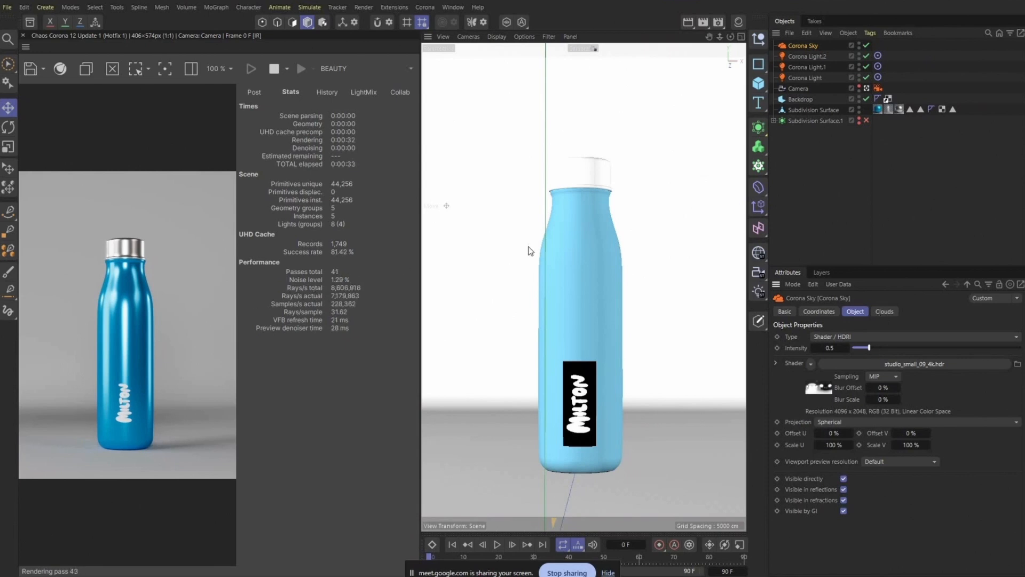
# Step: Set the intensity of the original Corona Light to 50
pyautogui.click(803, 77)
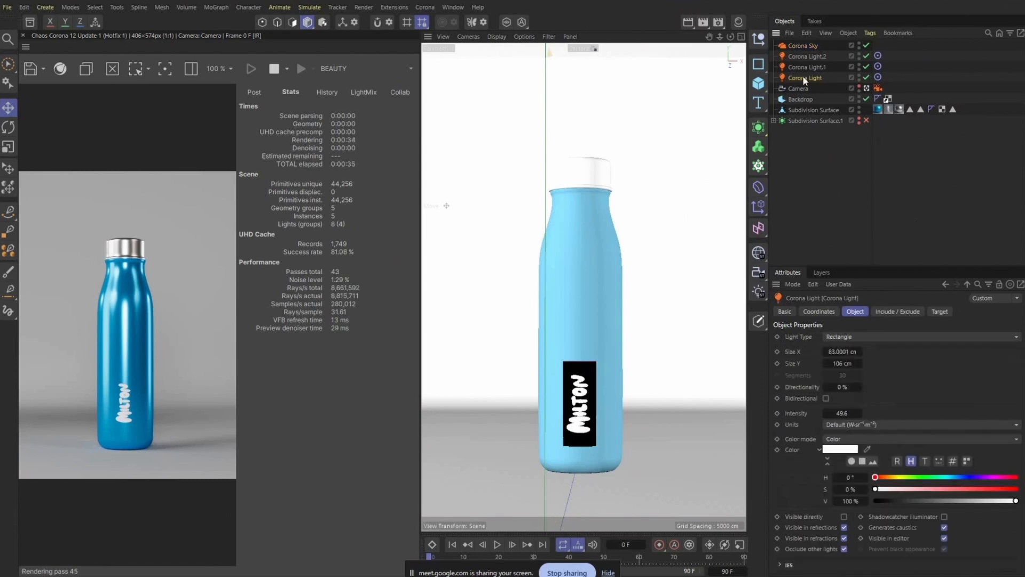
pyautogui.click(835, 414)
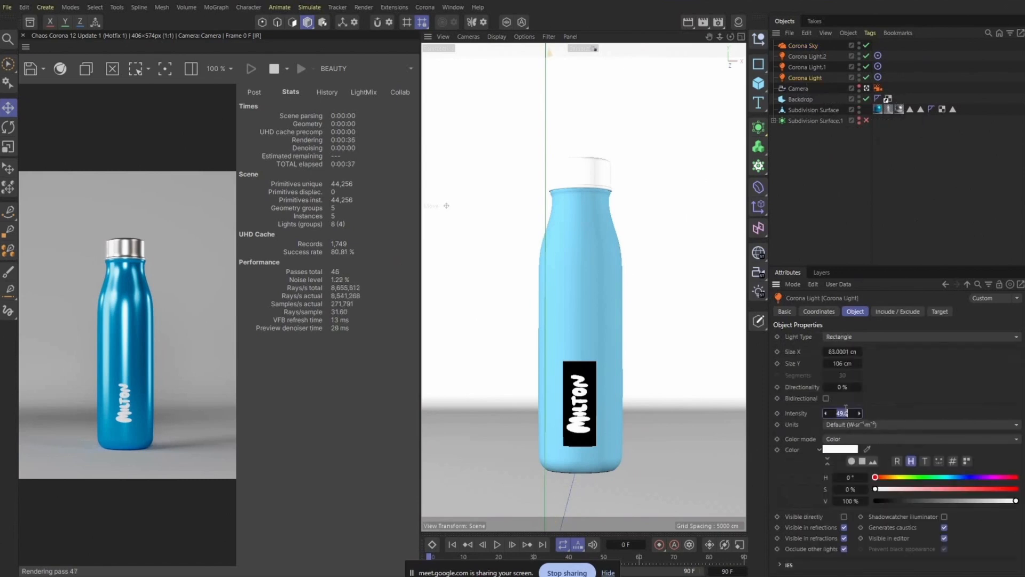
pyautogui.write('35')
pyautogui.press('Return')
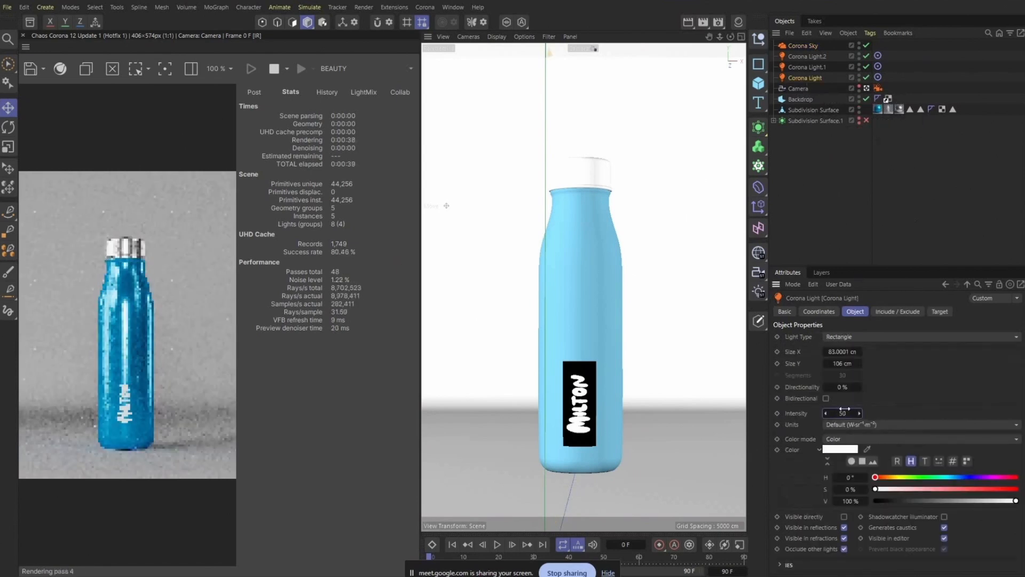
# Step: Leave the camera view and scale the original Corona Light up to about 145 by 185 cm
pyautogui.click(867, 88)
pyautogui.keyDown('alt'); pyautogui.moveTo(563, 336); pyautogui.dragTo(639, 370); pyautogui.keyUp('alt')
pyautogui.scroll(-3, 533, 353)
pyautogui.click(7, 148)
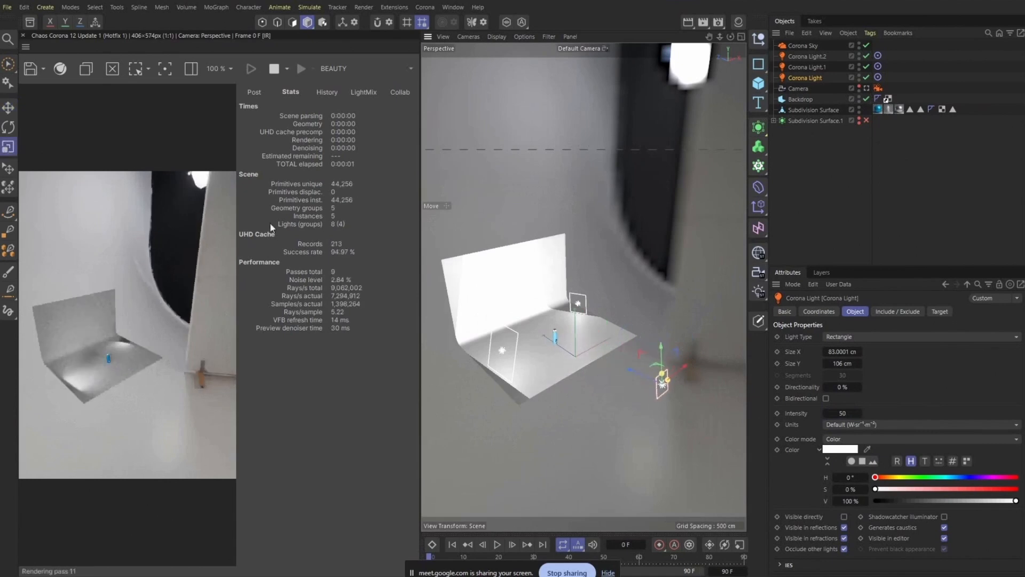
pyautogui.moveTo(612, 323); pyautogui.dragTo(654, 322)
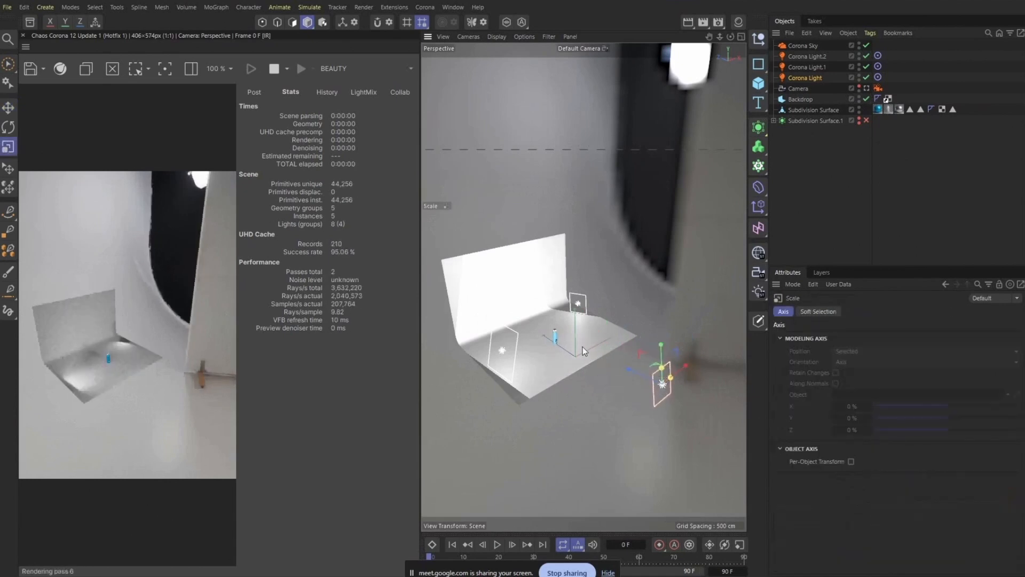
pyautogui.moveTo(587, 341); pyautogui.dragTo(606, 322)
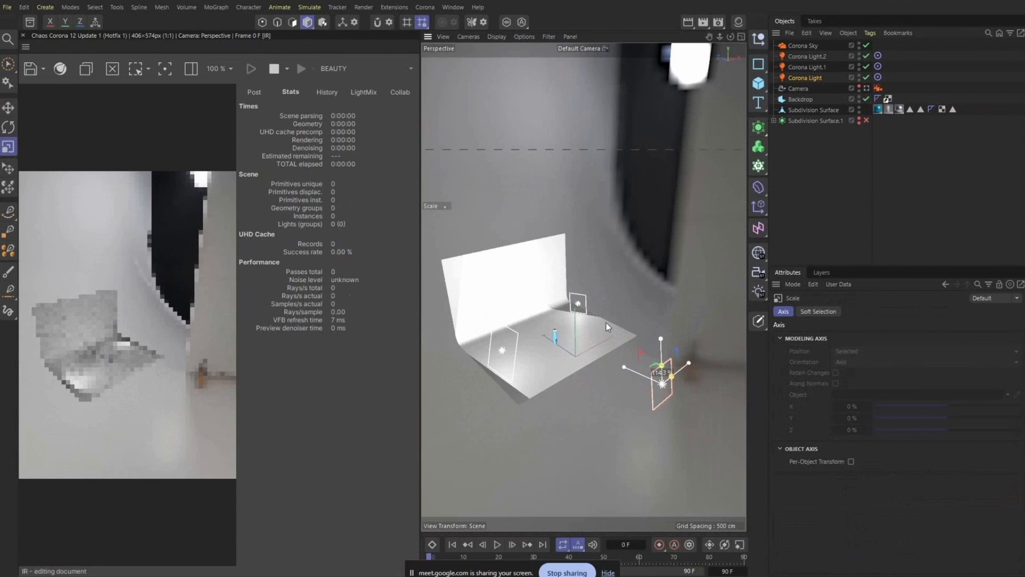
# Step: Move the original Corona Light about 160 cm away from the bottle along its Z axis, and return to the camera view
pyautogui.click(8, 108)
pyautogui.moveTo(642, 377); pyautogui.dragTo(663, 383)
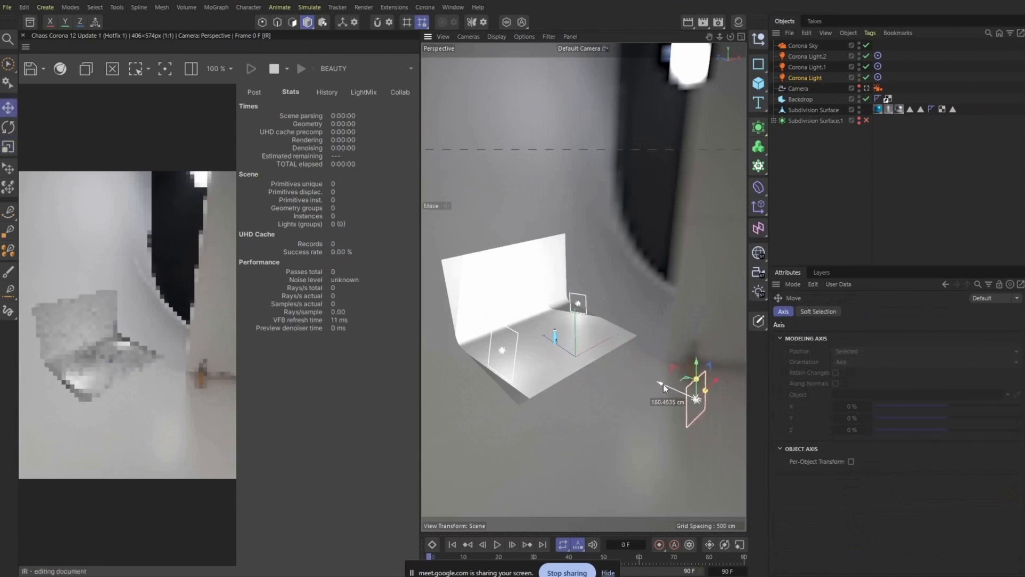
pyautogui.click(867, 89)
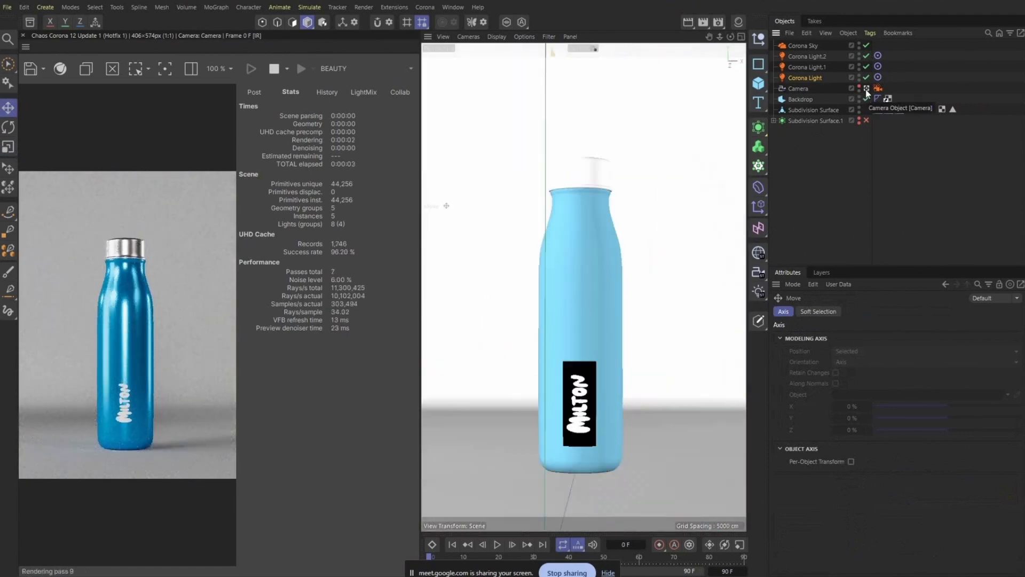
# Step: Delete the three Corona Lights, keeping only the Corona Sky for lighting
pyautogui.click(820, 78)
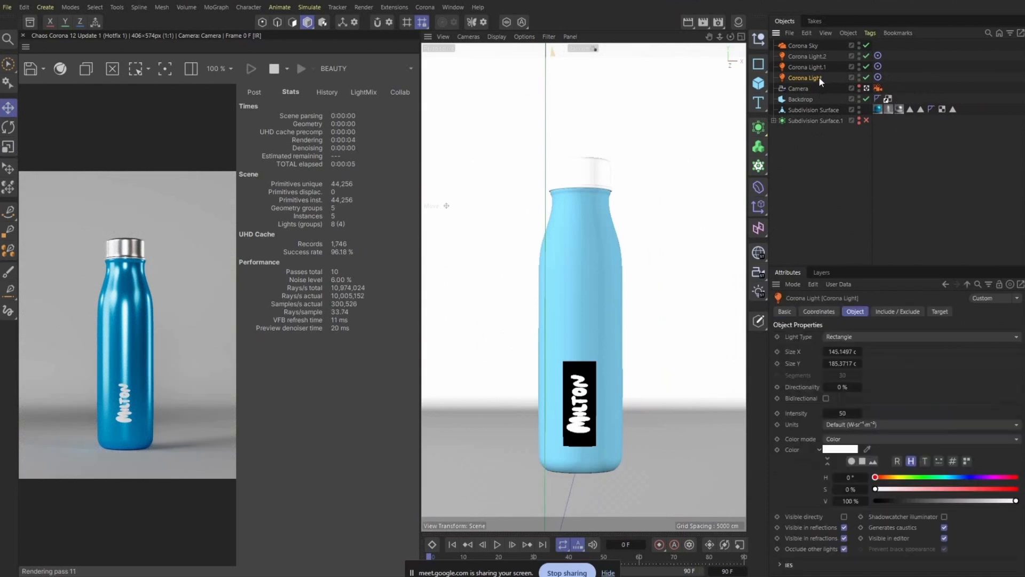
pyautogui.keyDown('shift'); pyautogui.click(815, 56); pyautogui.keyUp('shift')
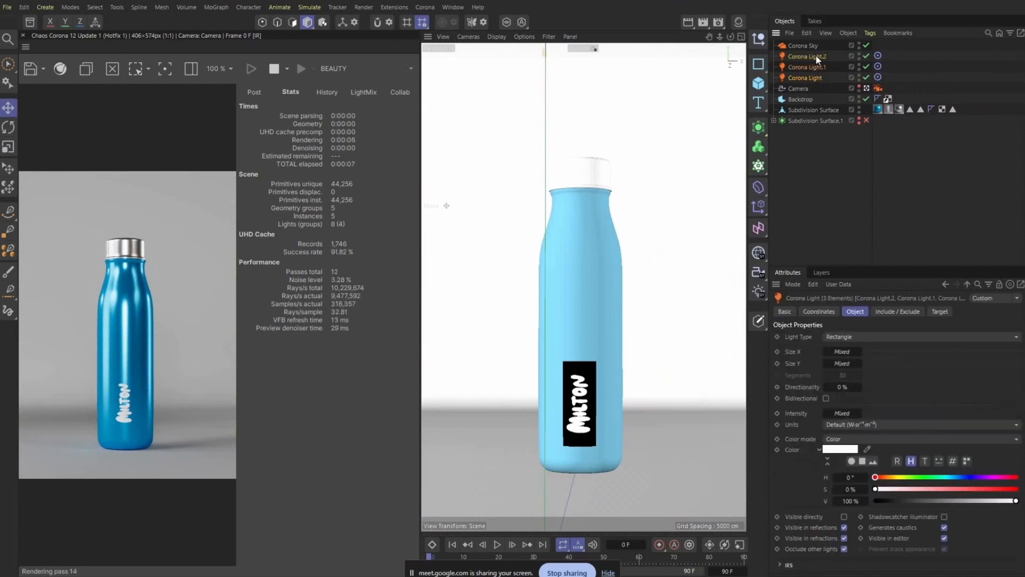
pyautogui.press('Delete')
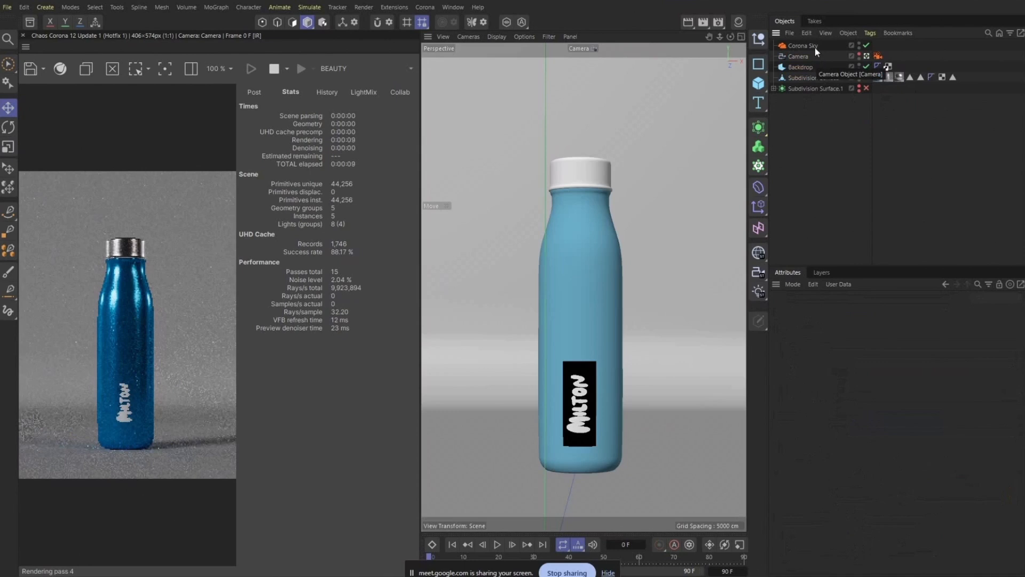
# Step: Leave the camera view and add a Plane primitive to the scene
pyautogui.click(867, 56)
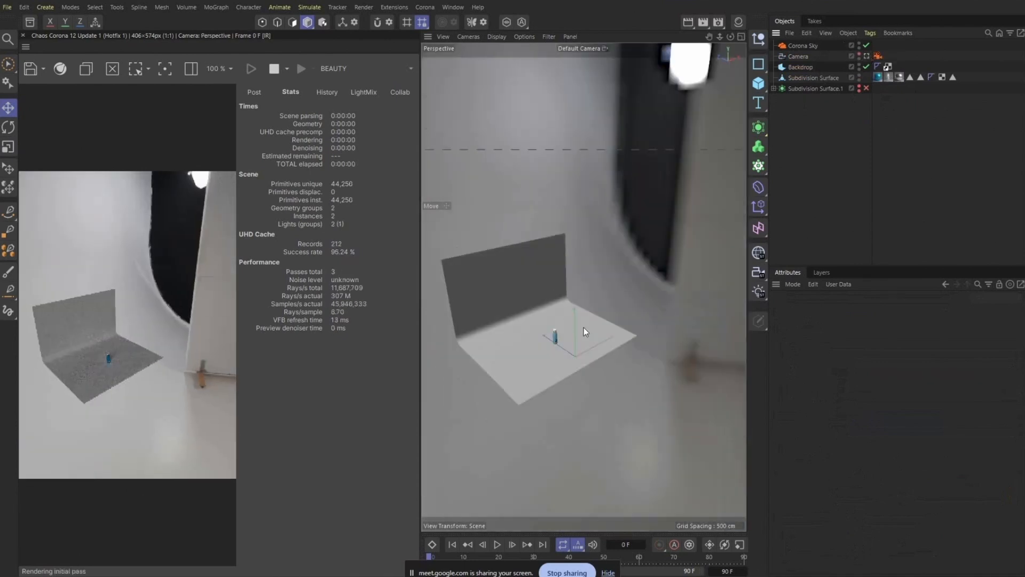
pyautogui.scroll(3, 590, 354)
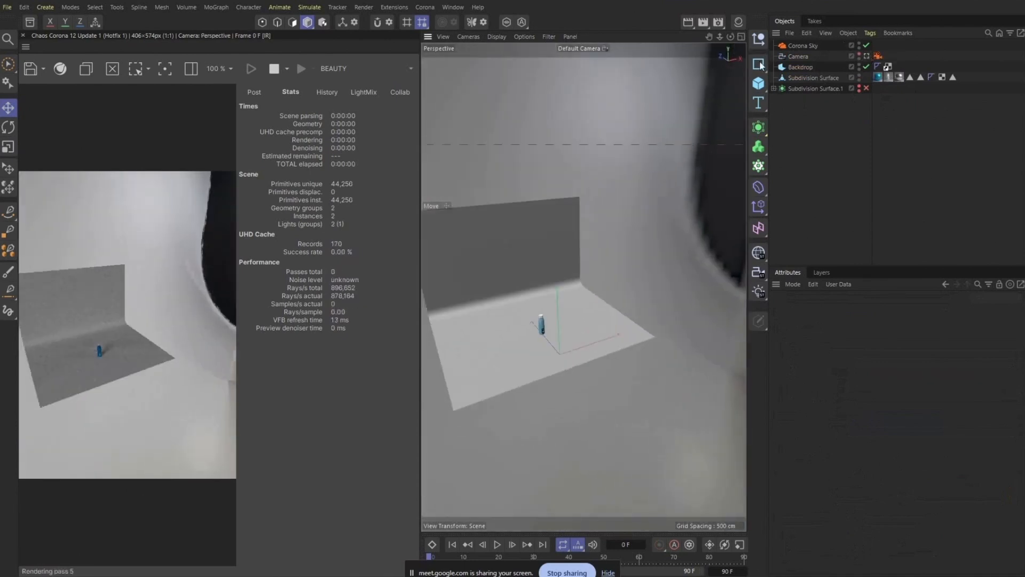
pyautogui.click(758, 85)
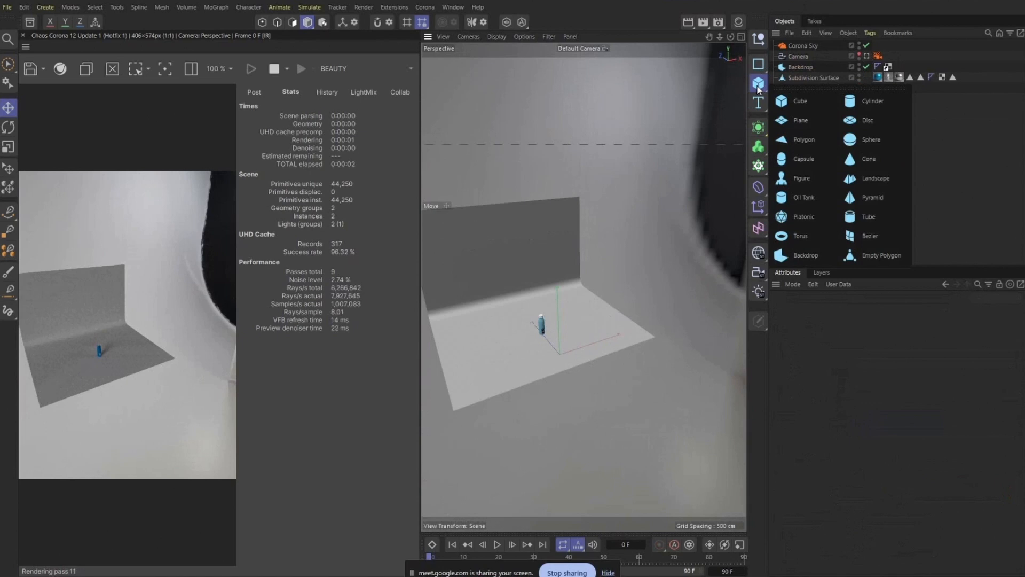
pyautogui.click(795, 122)
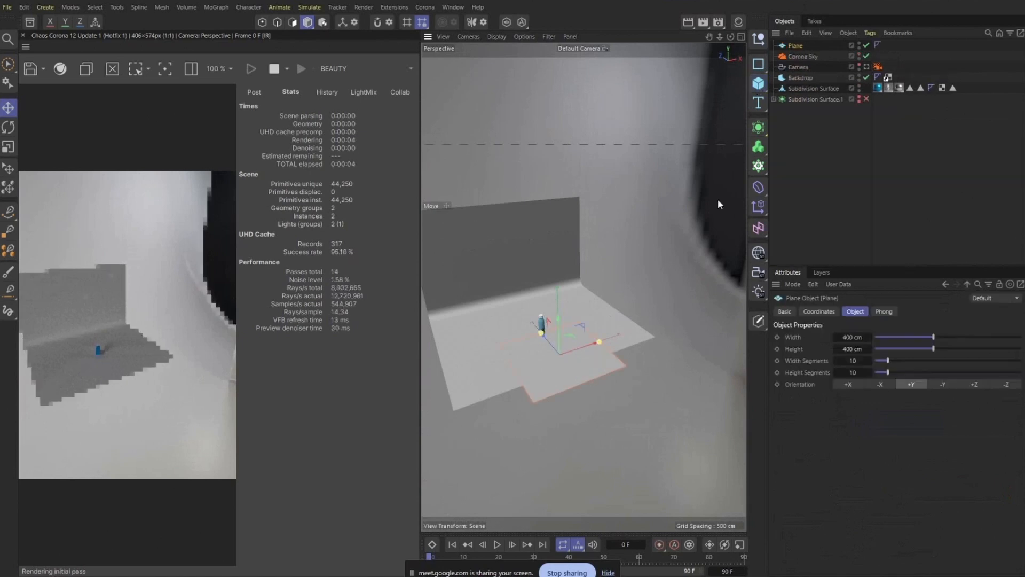
# Step: Rotate the plane upright so it faces the bottle from the side, and scale it down
pyautogui.click(9, 128)
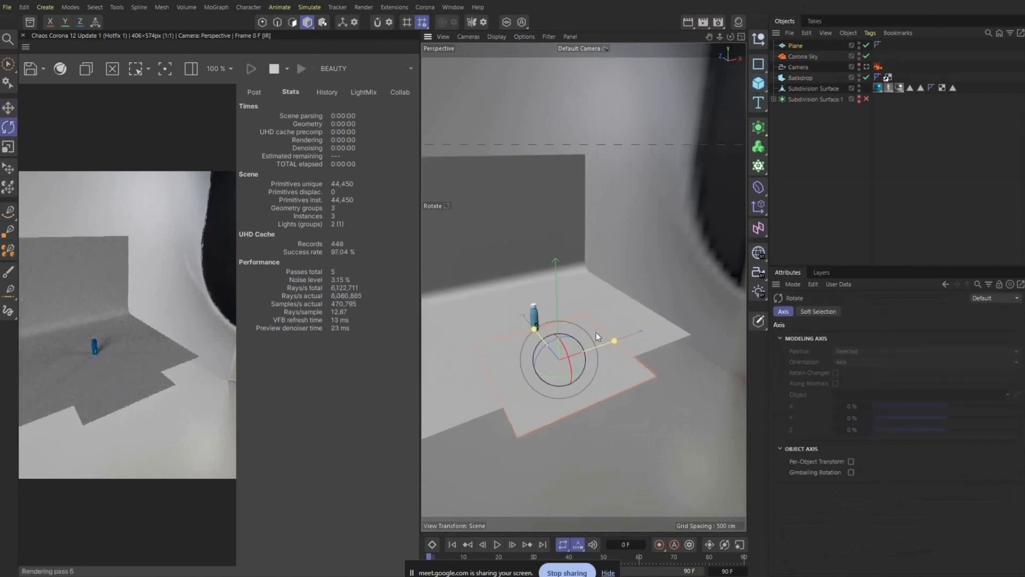
pyautogui.moveTo(542, 349); pyautogui.dragTo(626, 322)
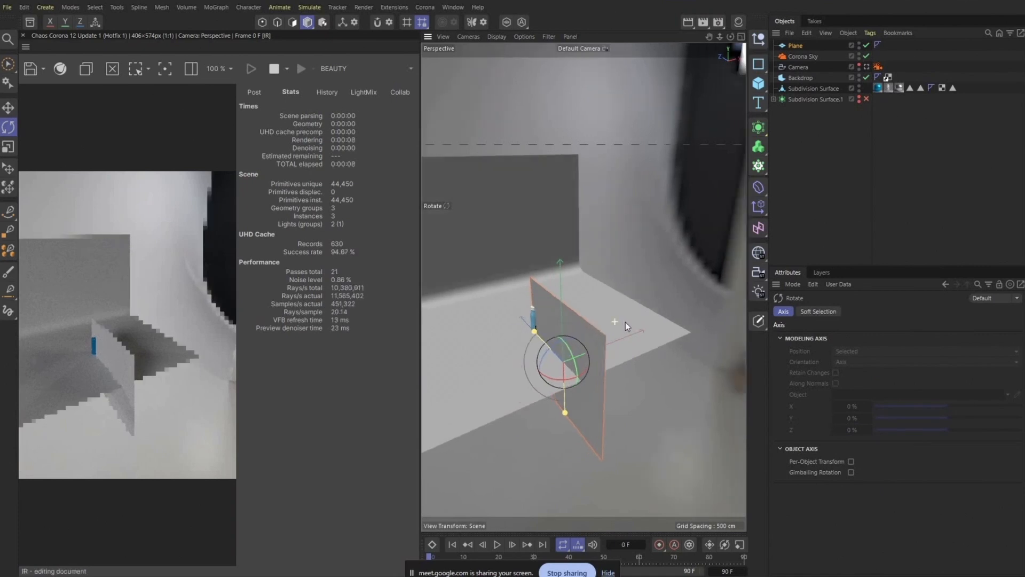
pyautogui.click(8, 146)
pyautogui.moveTo(614, 280); pyautogui.dragTo(438, 369)
# Step: Raise the plane about 179 cm above the backdrop floor and shift it sideways away from the bottle to the floor's edge
pyautogui.click(8, 107)
pyautogui.keyDown('alt'); pyautogui.moveTo(624, 381); pyautogui.dragTo(639, 383); pyautogui.keyUp('alt')
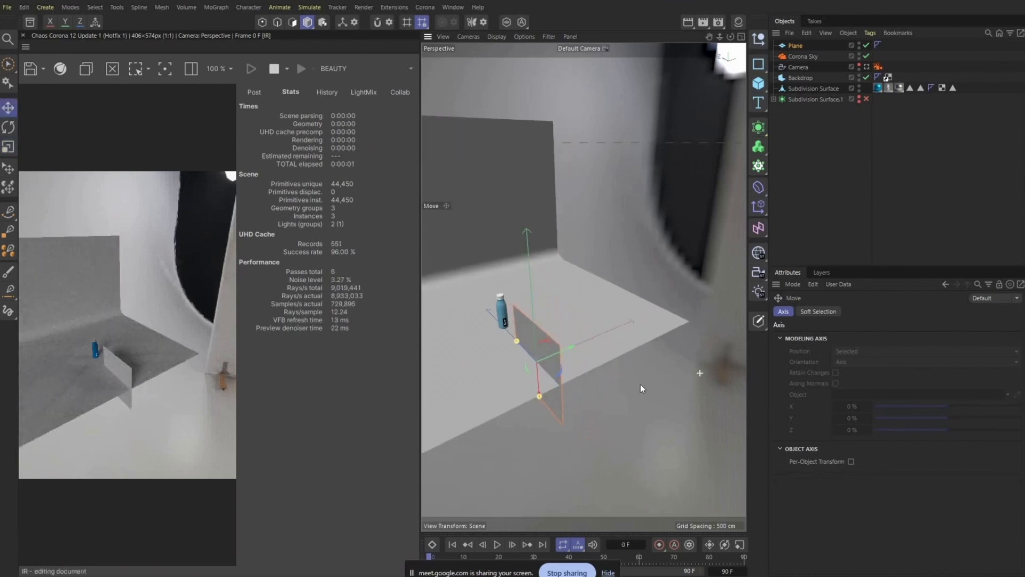
pyautogui.moveTo(540, 384); pyautogui.dragTo(529, 323)
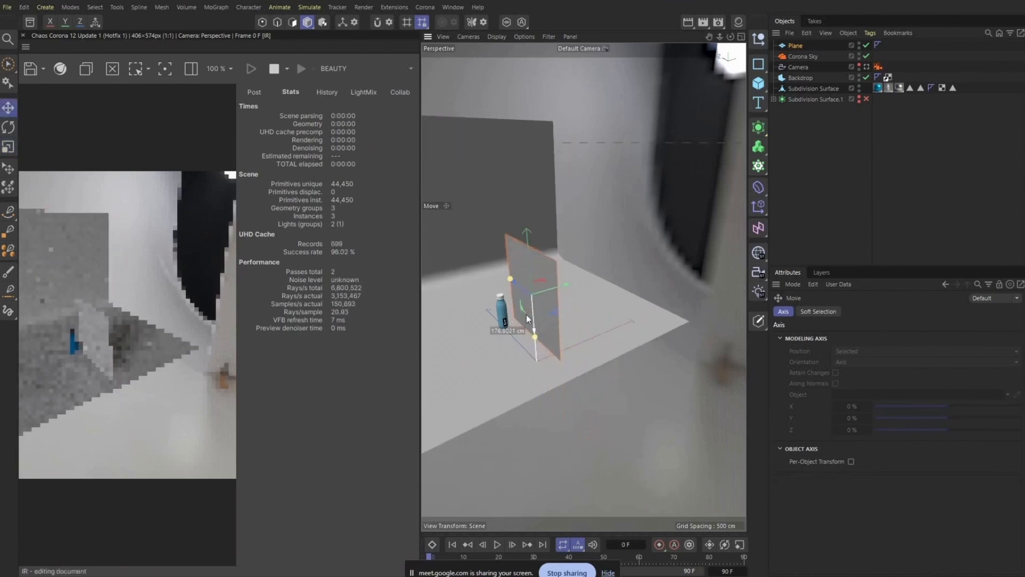
pyautogui.moveTo(553, 286); pyautogui.dragTo(634, 276)
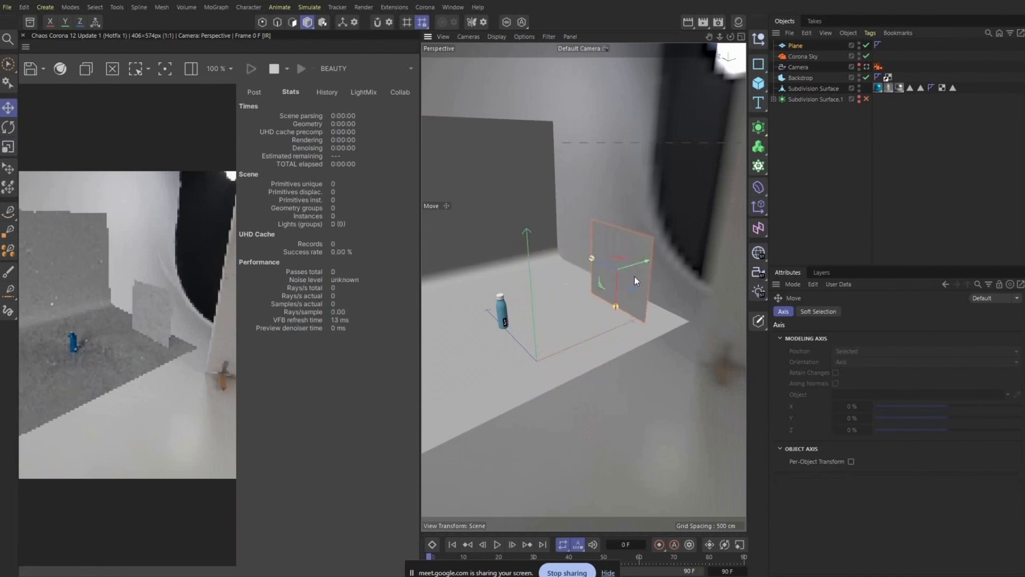
pyautogui.keyDown('alt'); pyautogui.moveTo(623, 319); pyautogui.dragTo(632, 306); pyautogui.keyUp('alt')
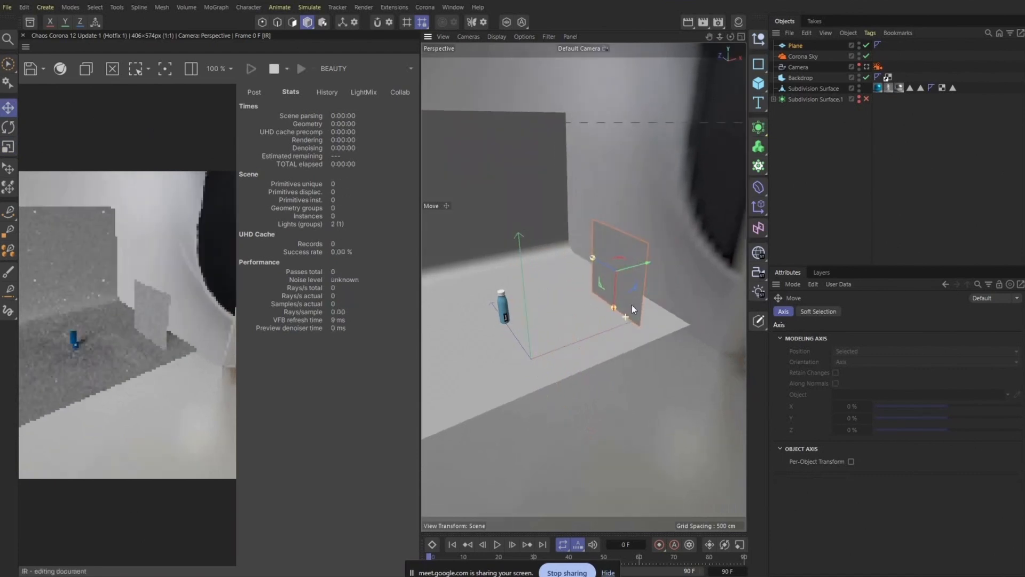
# Step: Create a new Corona Light material and set its emission intensity to 5
pyautogui.click(739, 22)
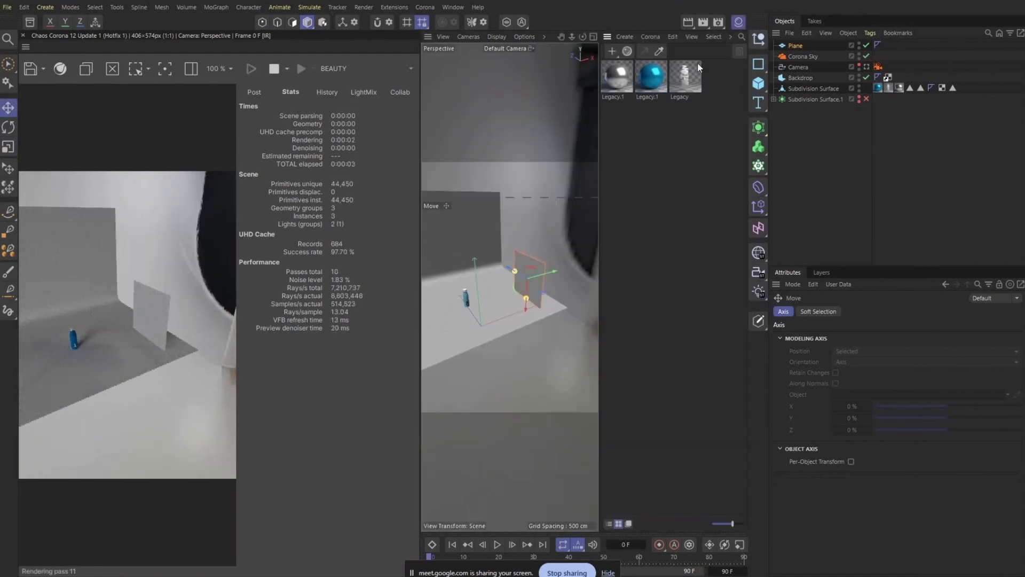
pyautogui.click(659, 37)
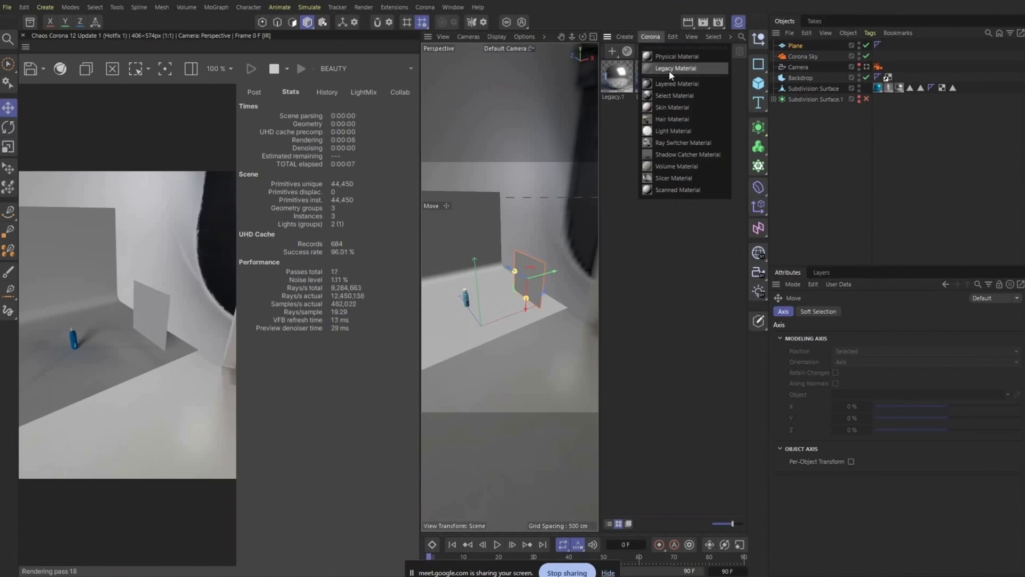
pyautogui.click(661, 131)
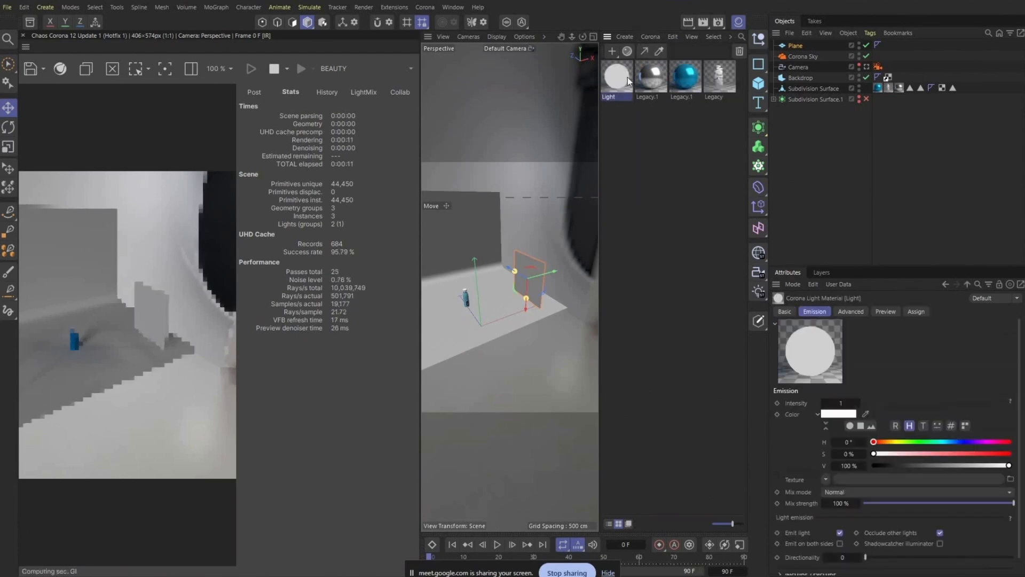
pyautogui.doubleClick(628, 80)
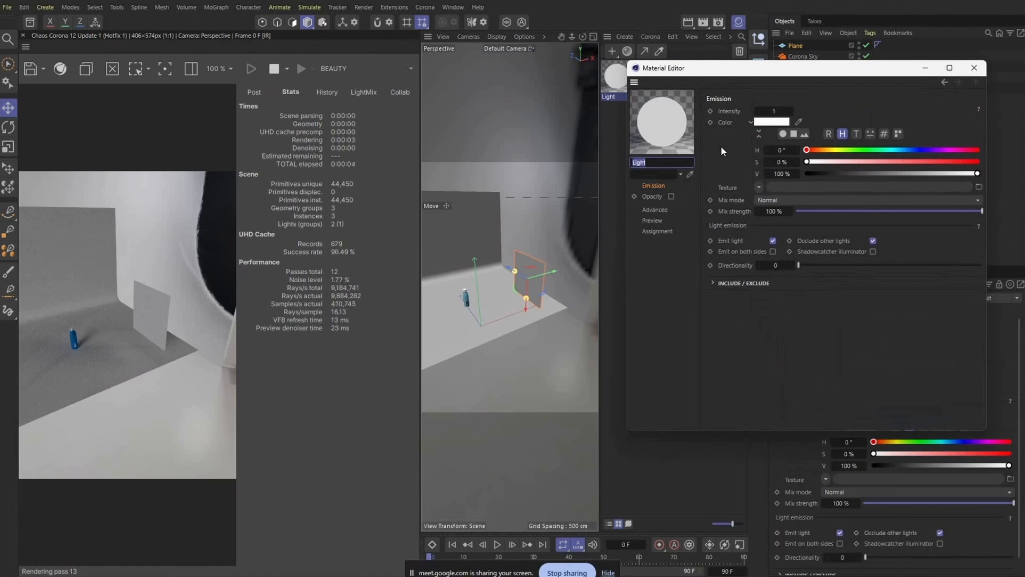
pyautogui.click(775, 110)
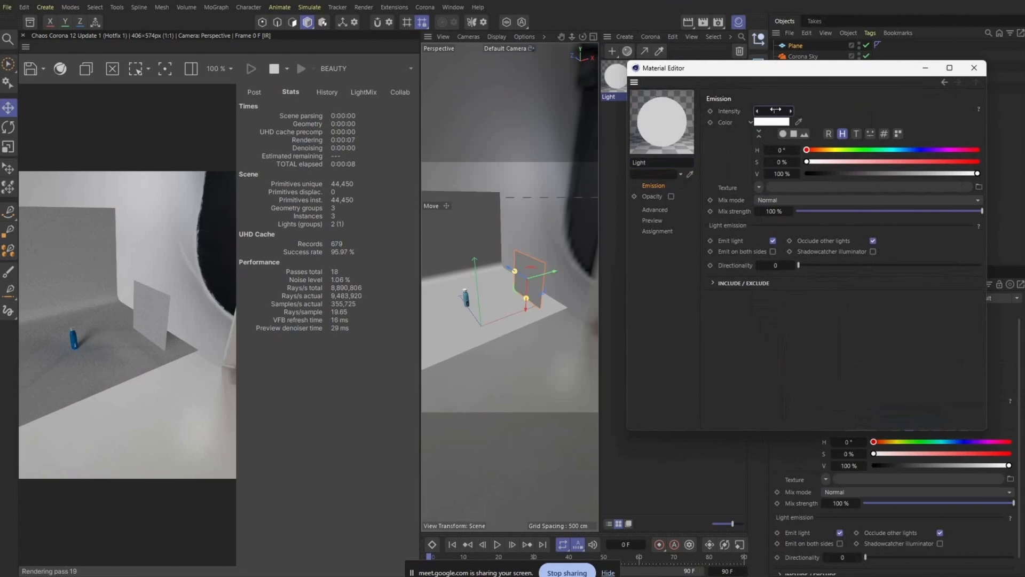
pyautogui.write('5')
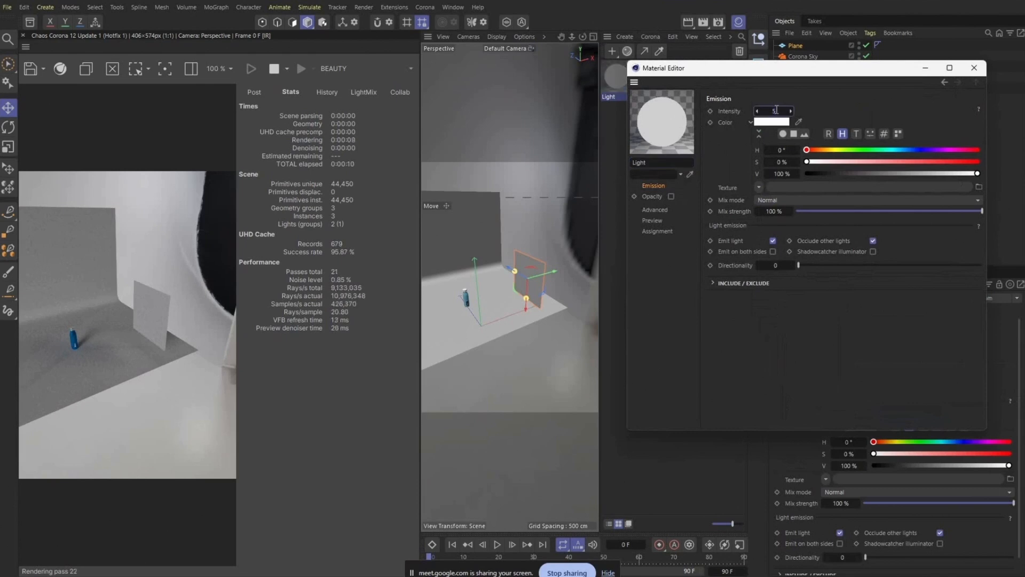
pyautogui.press('Return')
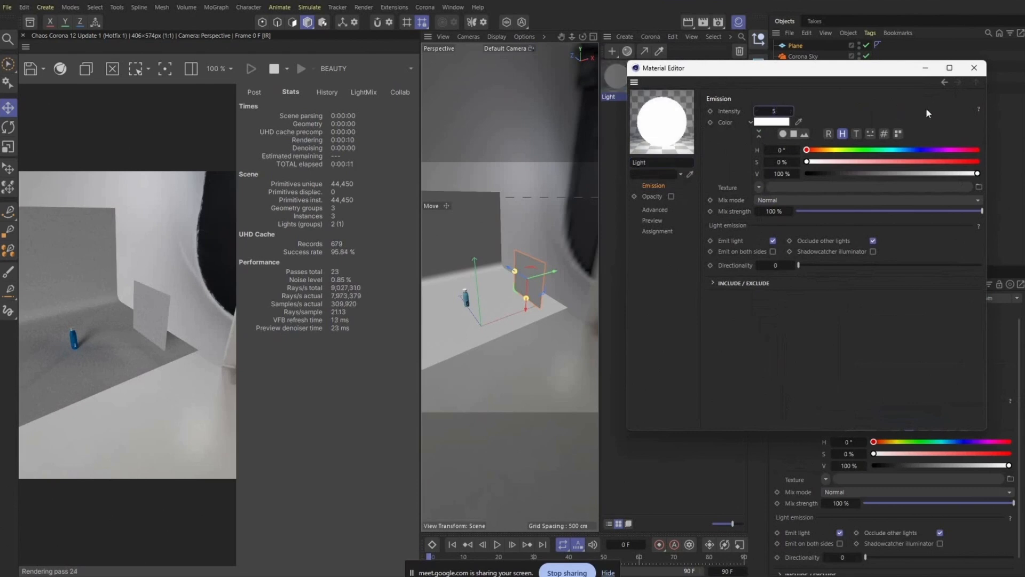
pyautogui.click(973, 68)
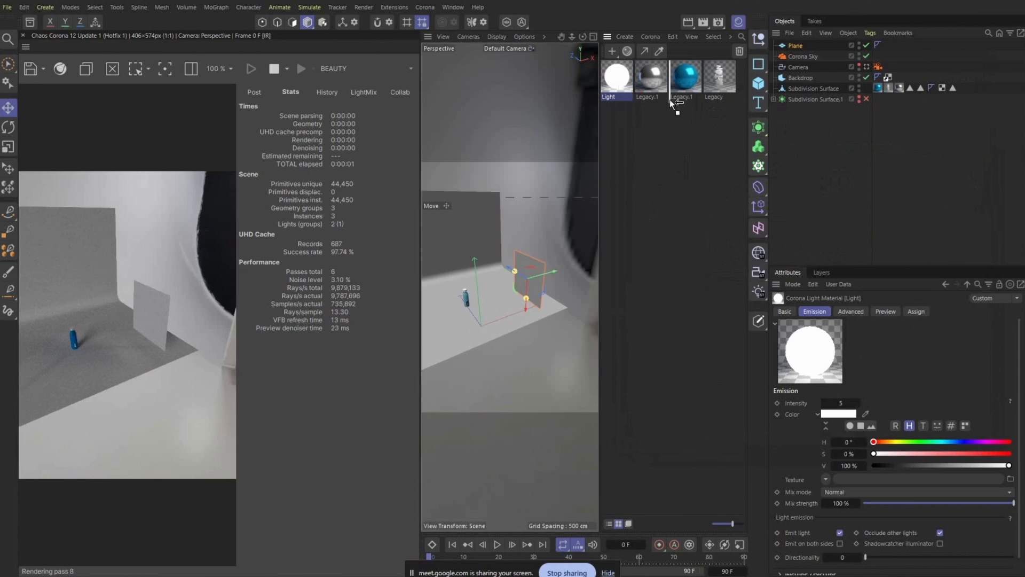
# Step: Apply the light material to the upright plane and rotate the plane around so its emitting side faces the bottle
pyautogui.moveTo(534, 272); pyautogui.dragTo(537, 274)
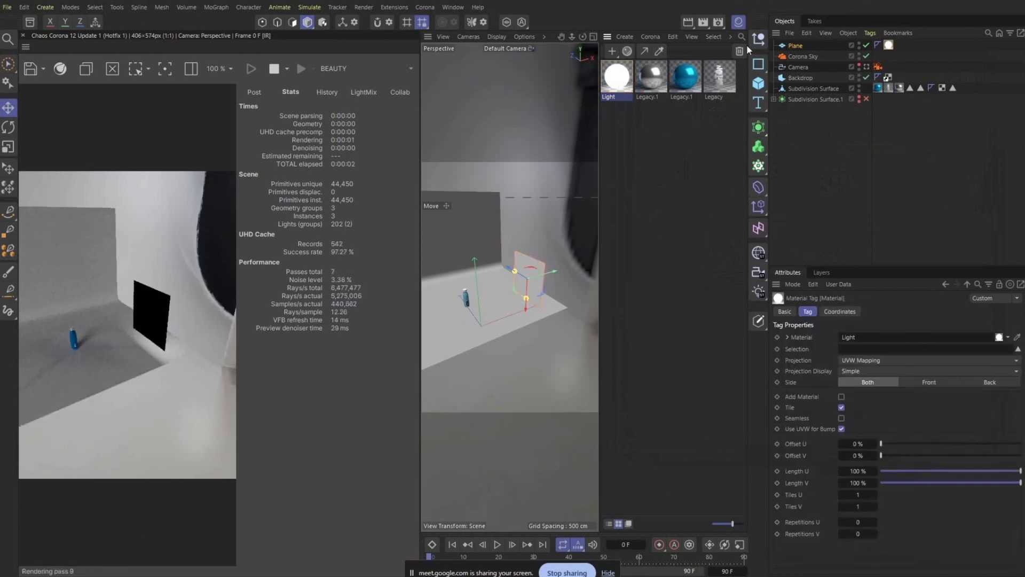
pyautogui.click(735, 27)
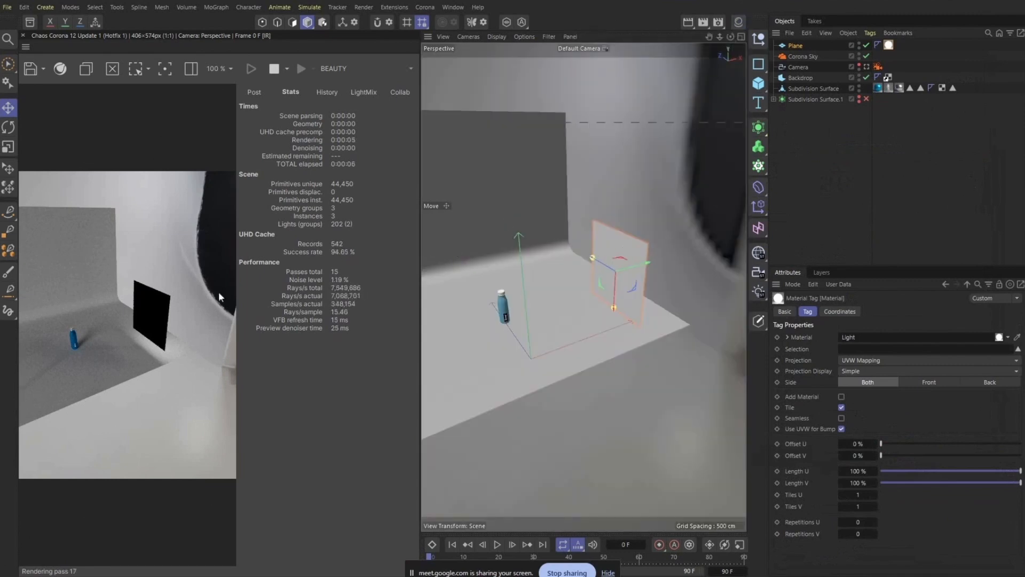
pyautogui.click(7, 129)
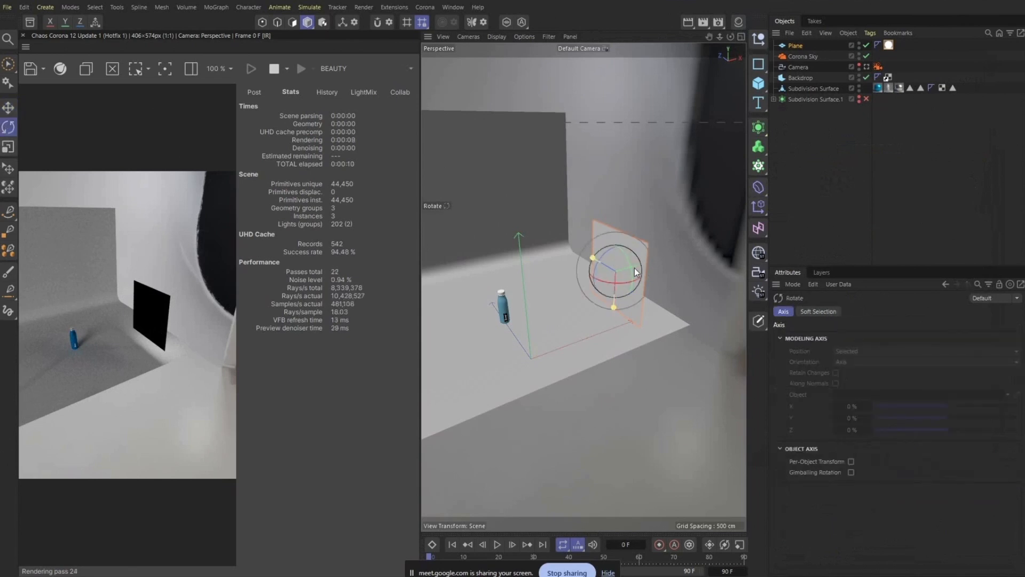
pyautogui.moveTo(624, 283); pyautogui.dragTo(585, 244)
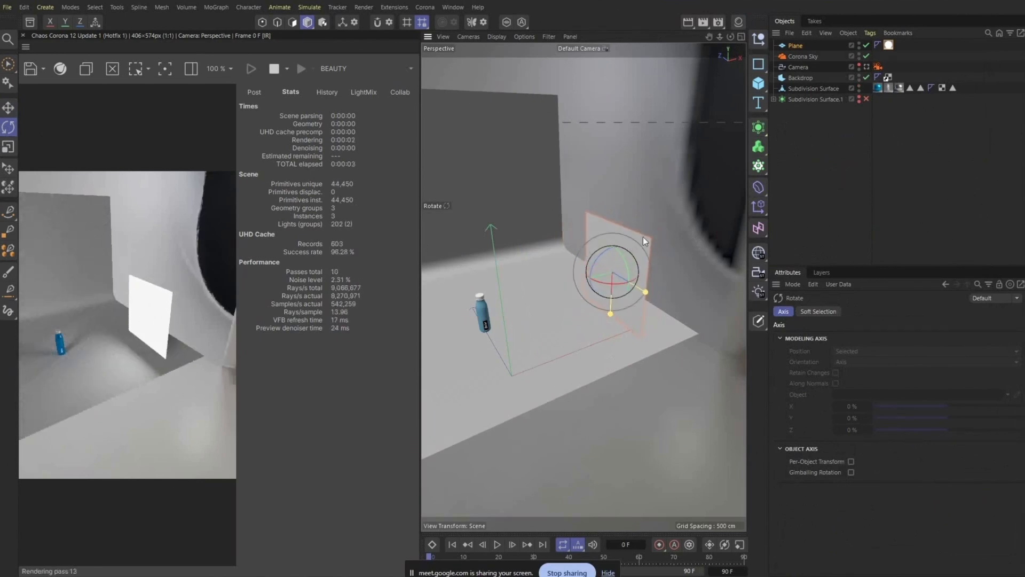
# Step: Try aiming the light plane at the bottle's Subdivision Surface object with a Target animation tag, and undo it
pyautogui.rightClick(800, 44)
pyautogui.moveTo(843, 72)
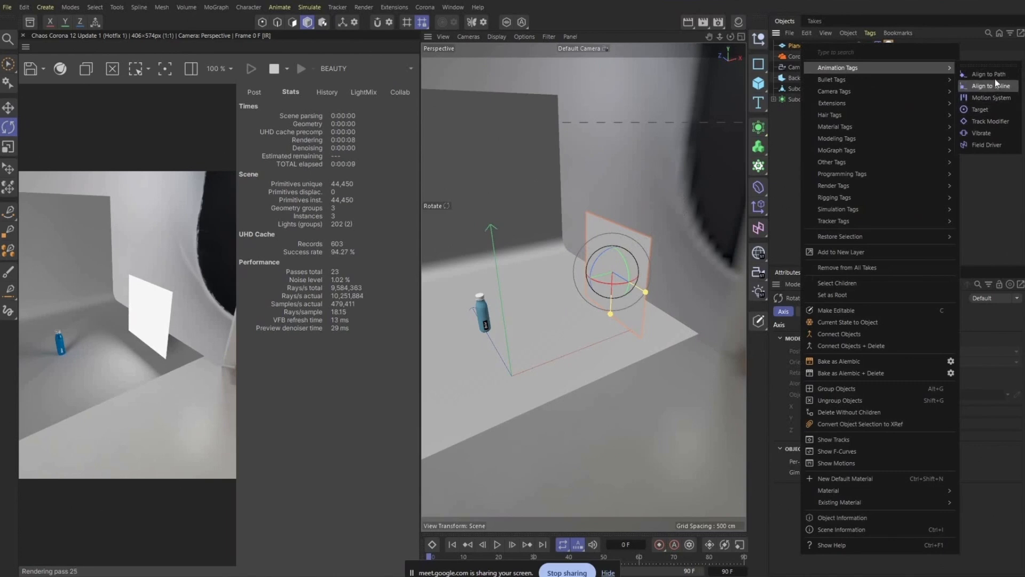
pyautogui.click(988, 108)
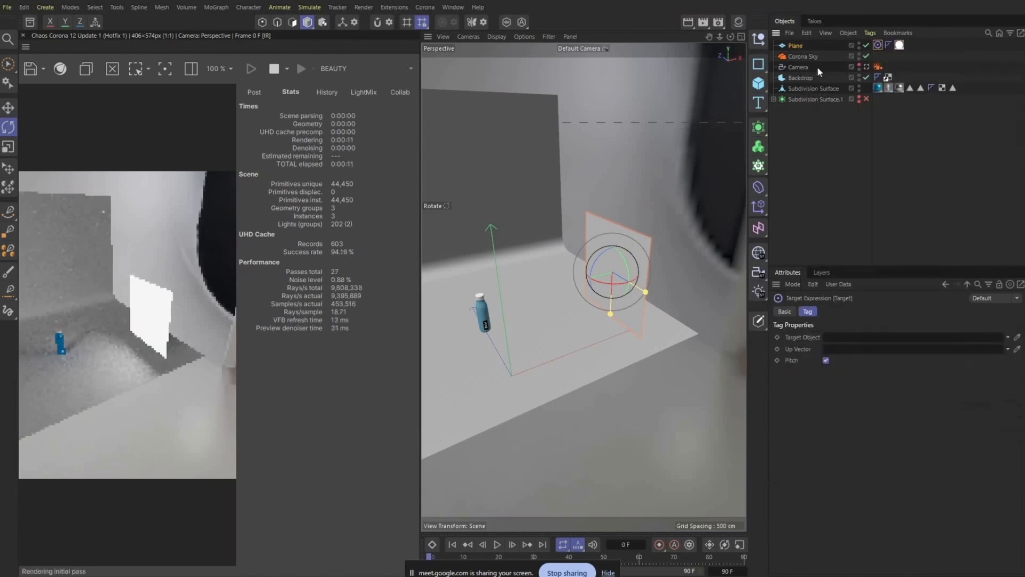
pyautogui.moveTo(800, 86); pyautogui.dragTo(844, 342)
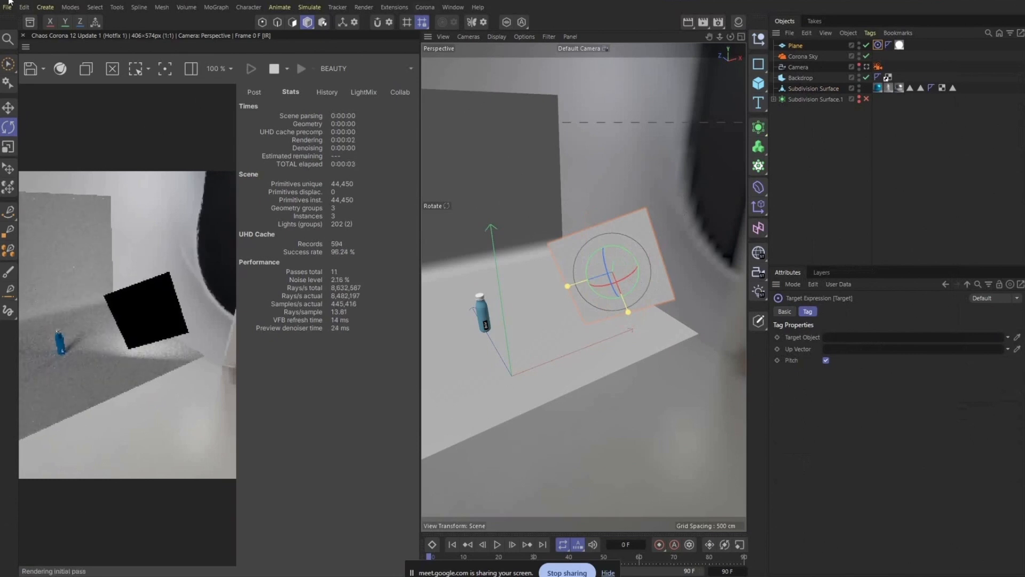
pyautogui.press('Delete')
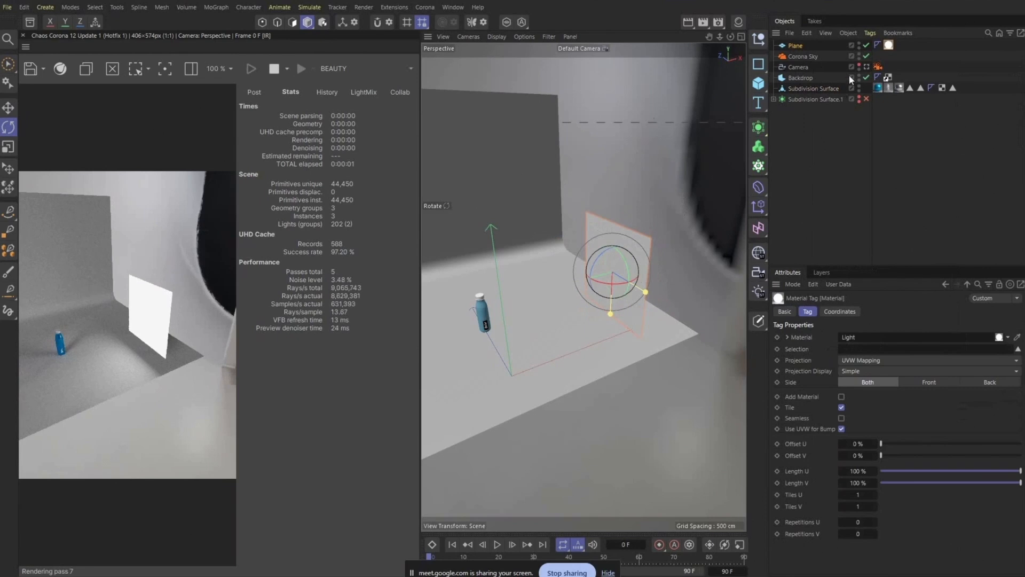
# Step: Check the bottle through the scene camera, and lower the light material's emission intensity to 1
pyautogui.click(866, 67)
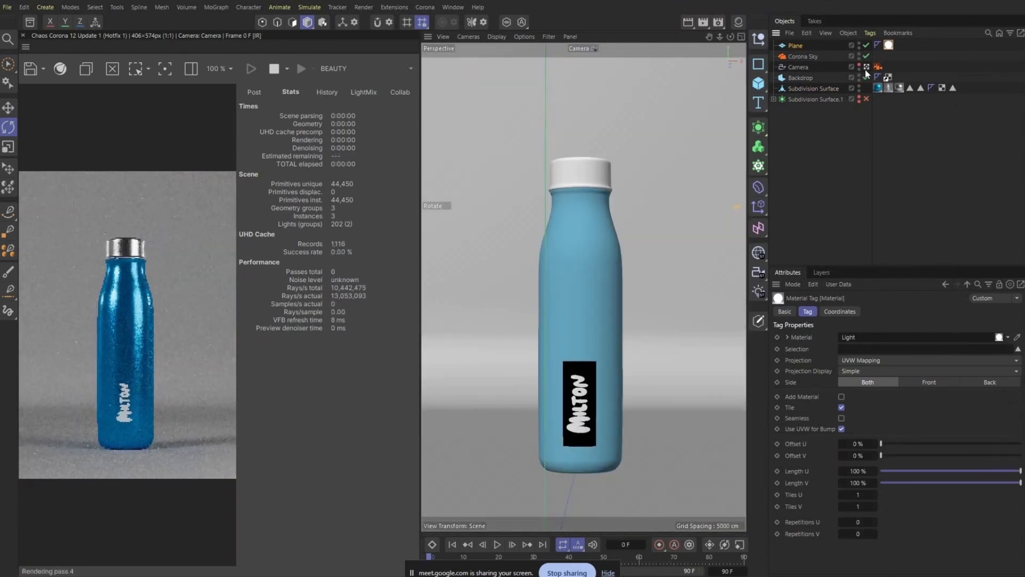
pyautogui.click(866, 68)
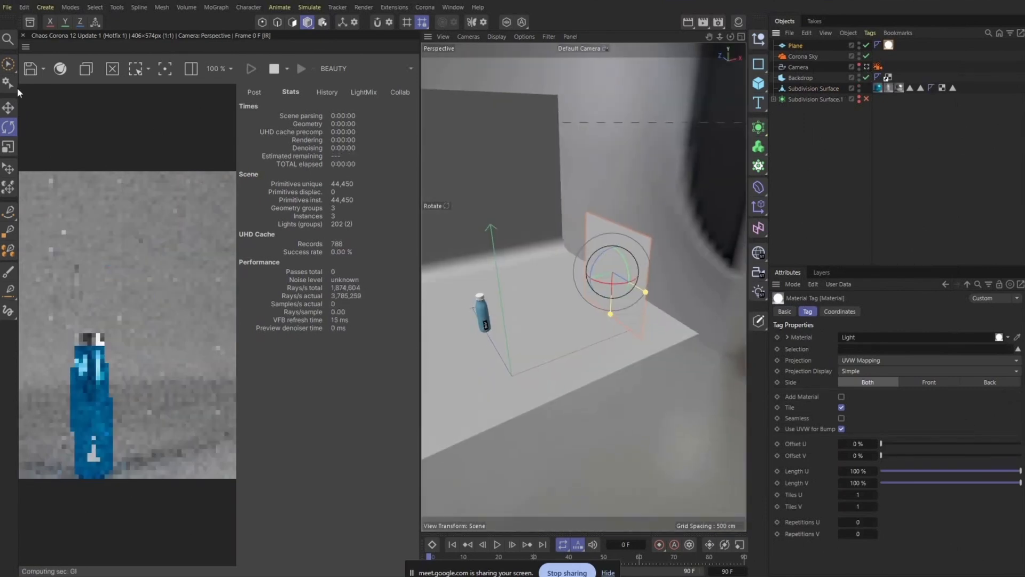
pyautogui.press('e')
pyautogui.click(740, 23)
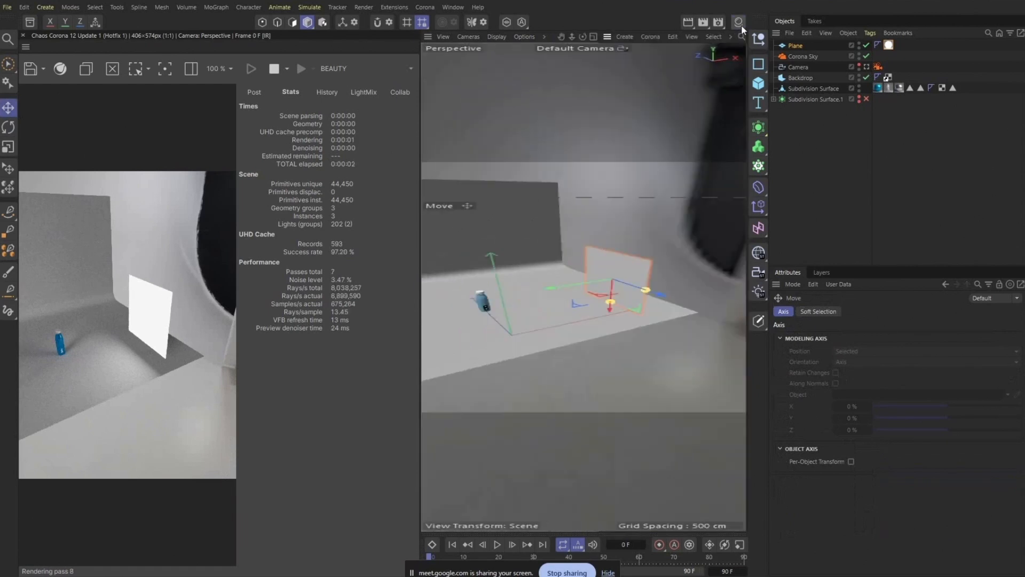
pyautogui.doubleClick(610, 75)
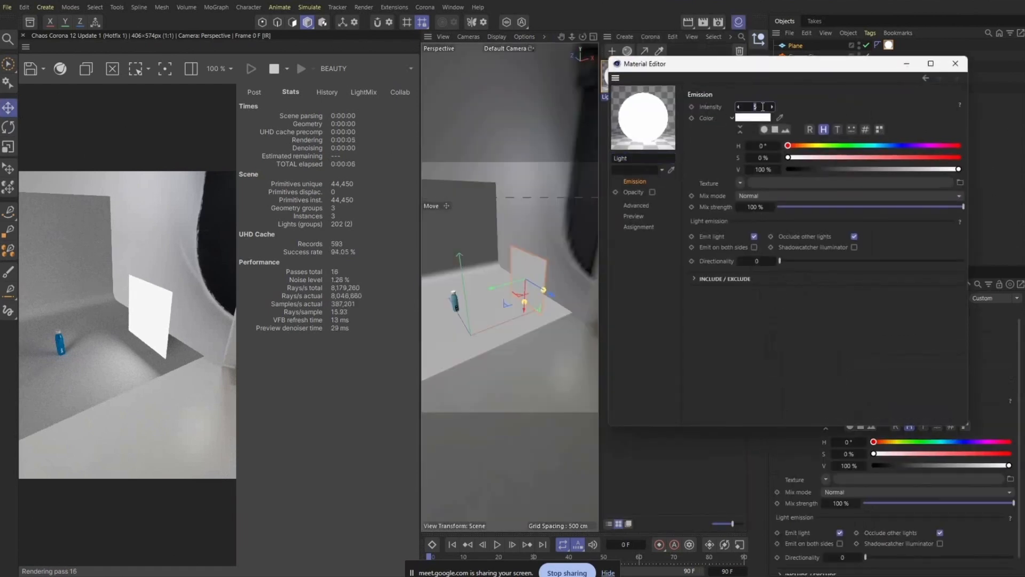
pyautogui.write('1')
pyautogui.press('Return')
pyautogui.click(961, 64)
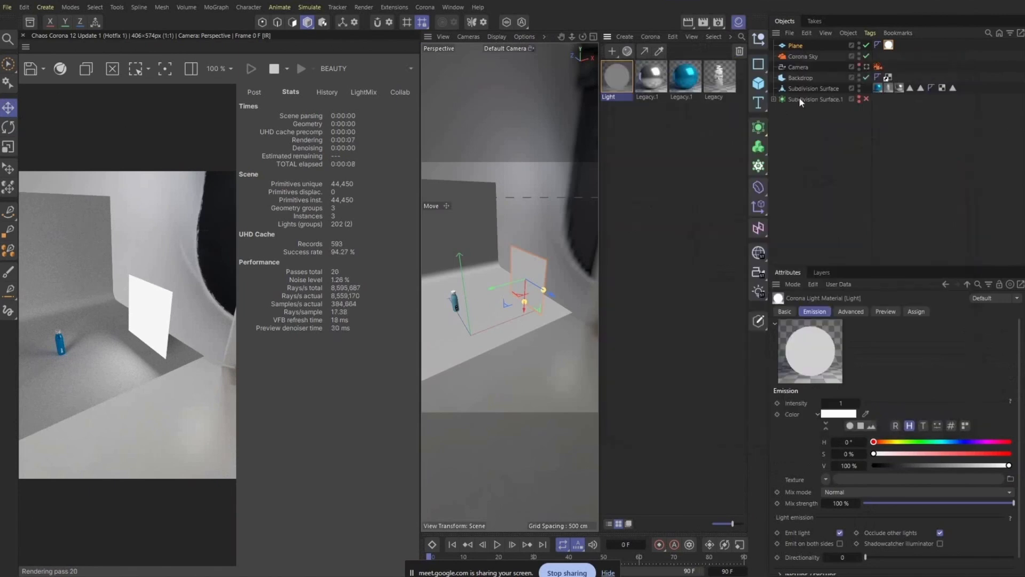
pyautogui.click(740, 23)
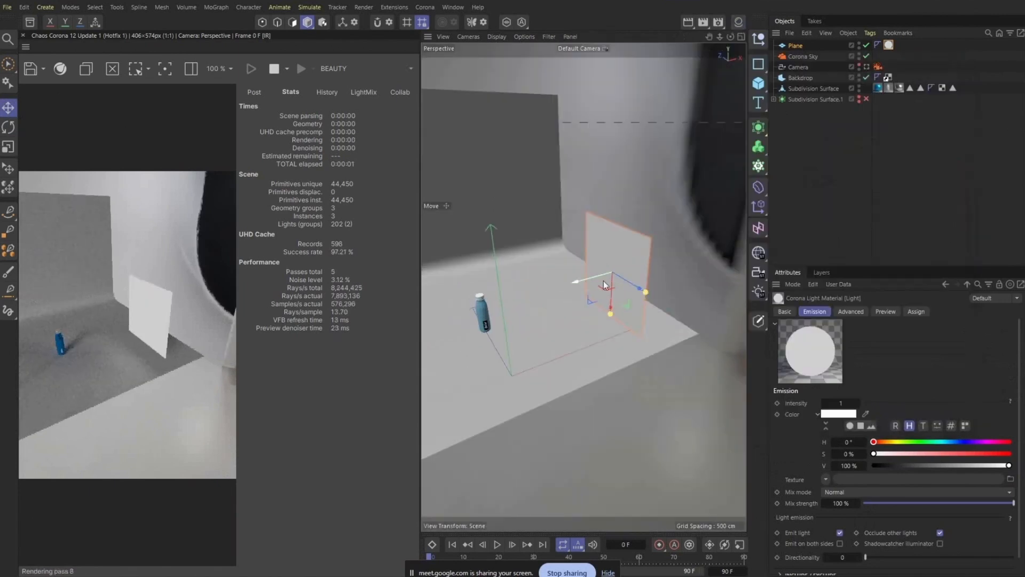
# Step: Check the render through the scene camera, and duplicate the light plane onto the opposite side of the bottle
pyautogui.moveTo(571, 263)
pyautogui.keyDown('alt'); pyautogui.mouseDown()
pyautogui.moveTo(559, 256)
pyautogui.moveTo(571, 257)
pyautogui.mouseUp(); pyautogui.keyUp('alt')
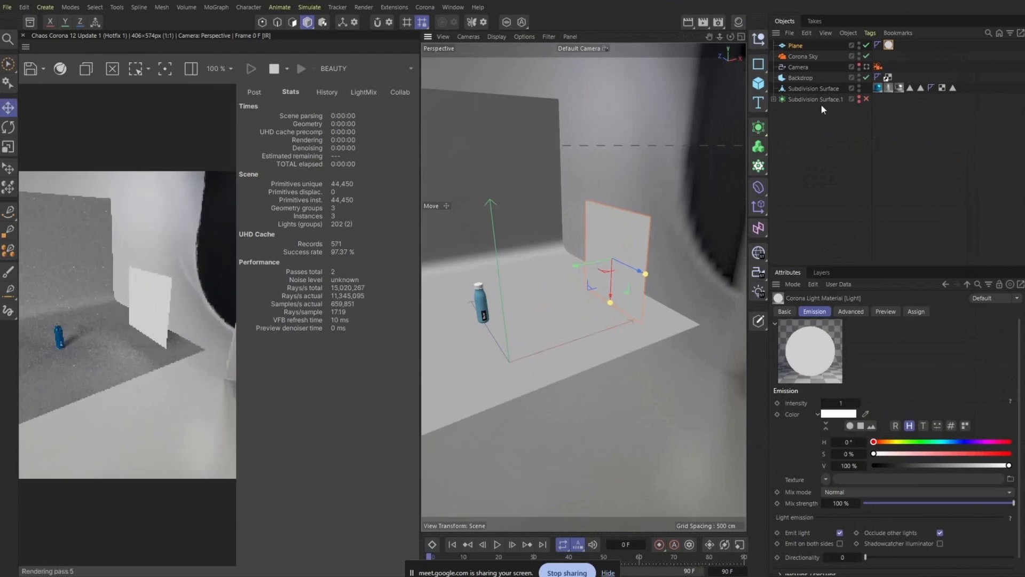
pyautogui.click(865, 67)
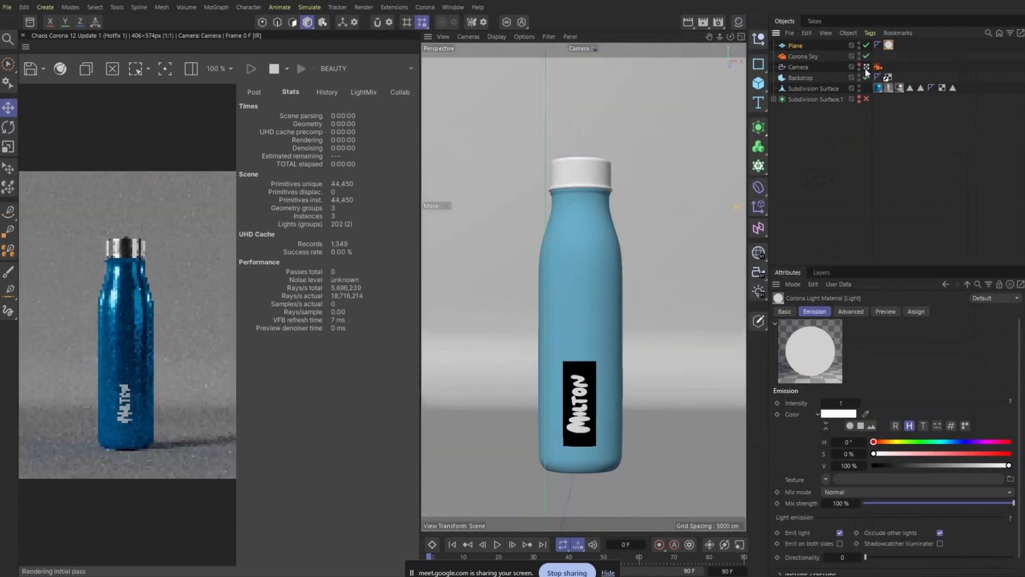
pyautogui.click(866, 66)
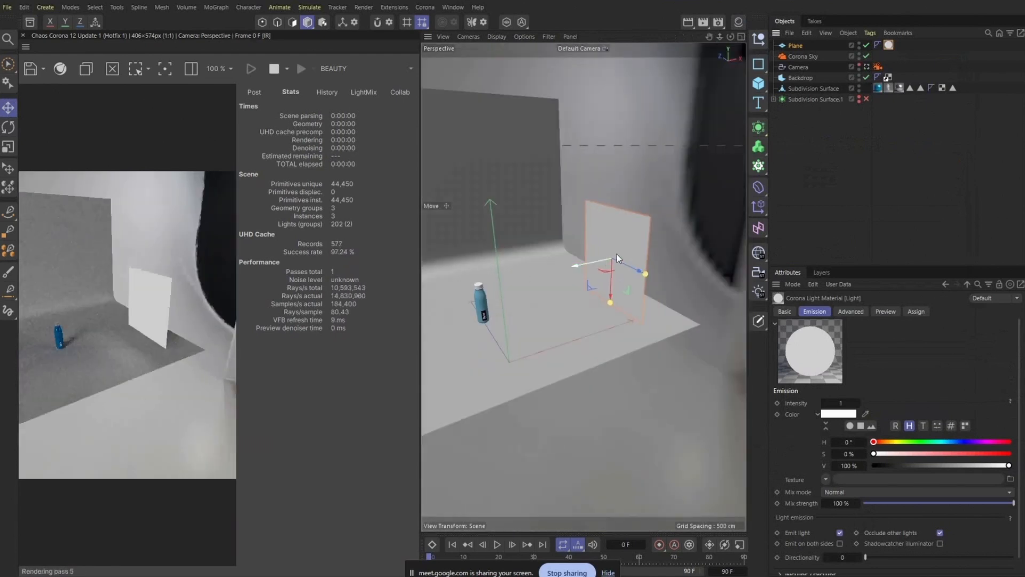
pyautogui.moveTo(610, 297); pyautogui.dragTo(476, 317)
pyautogui.scroll(-5, 647, 292)
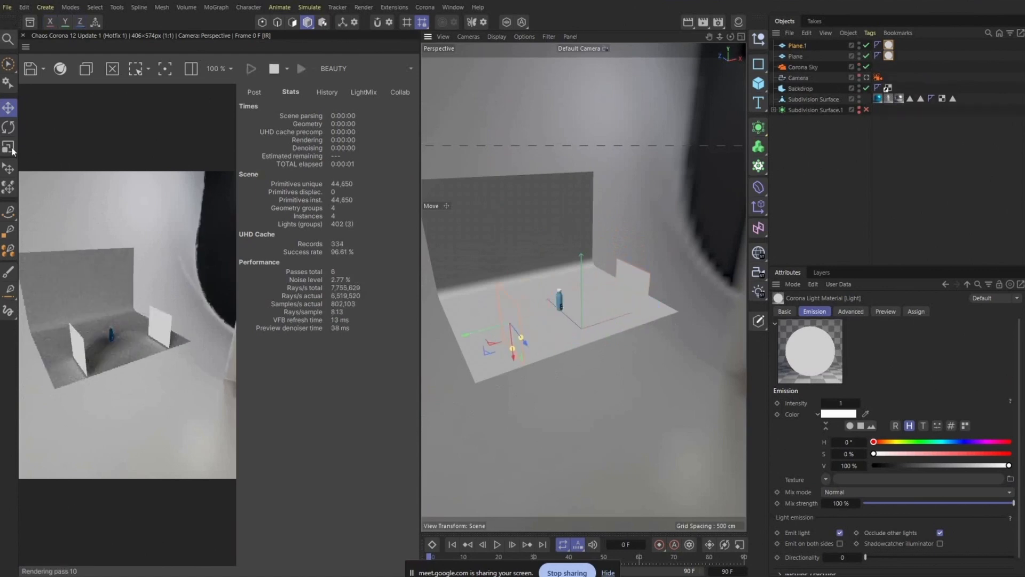
# Step: Rotate the duplicated plane so its emitting side faces the bottle, and check the two-sided lighting through the scene camera
pyautogui.click(8, 128)
pyautogui.moveTo(496, 337); pyautogui.dragTo(526, 291)
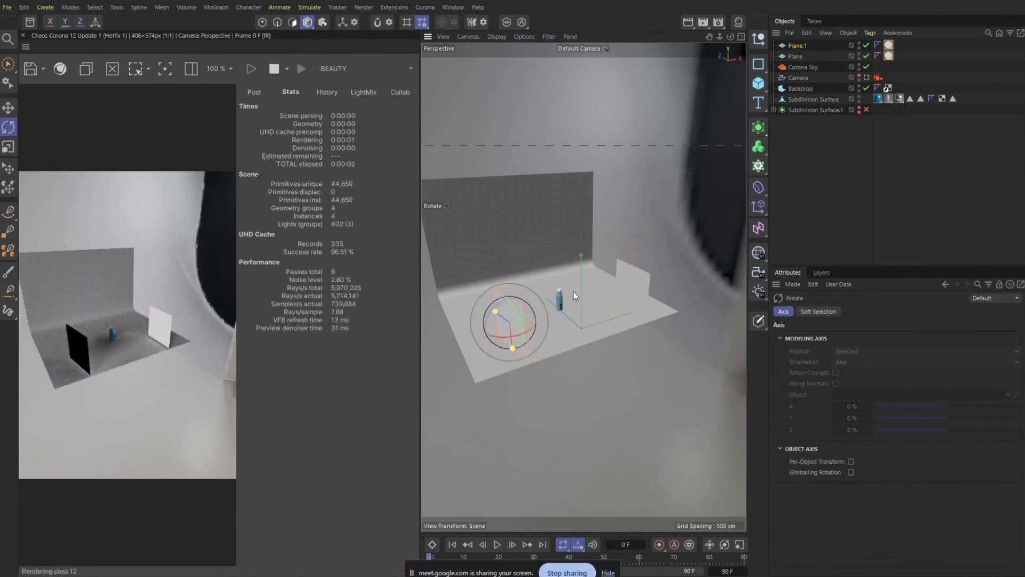
pyautogui.keyDown('alt'); pyautogui.moveTo(630, 276); pyautogui.dragTo(531, 231); pyautogui.keyUp('alt')
pyautogui.click(8, 107)
pyautogui.keyDown('alt'); pyautogui.moveTo(531, 232); pyautogui.dragTo(595, 262); pyautogui.keyUp('alt')
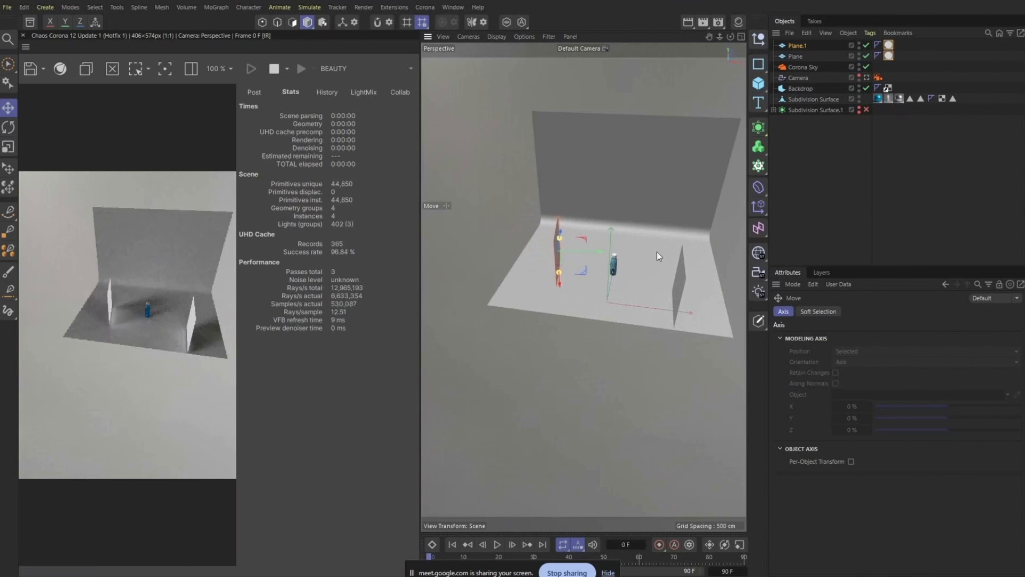
pyautogui.keyDown('alt'); pyautogui.moveTo(652, 231); pyautogui.dragTo(582, 248); pyautogui.keyUp('alt')
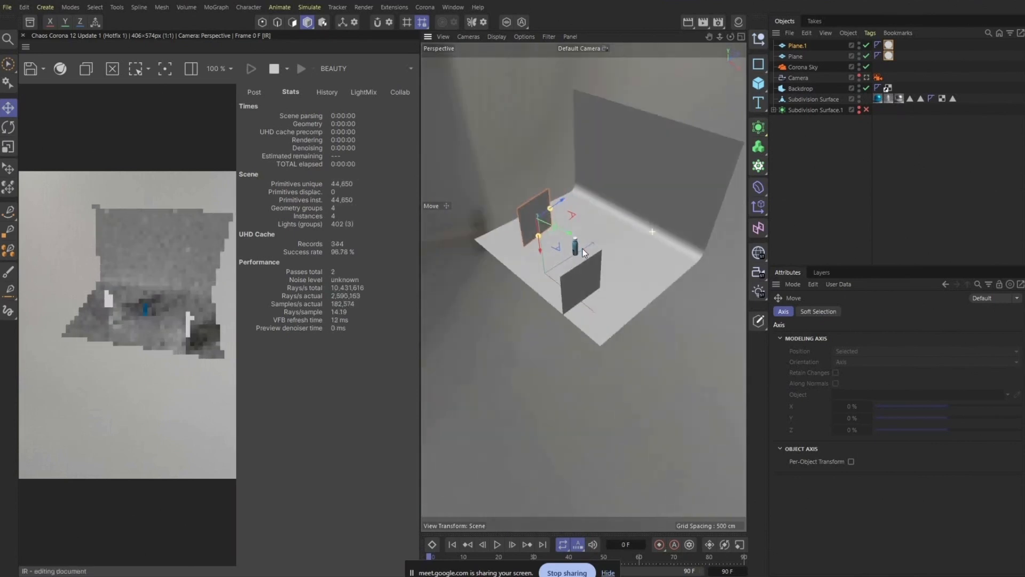
pyautogui.click(866, 78)
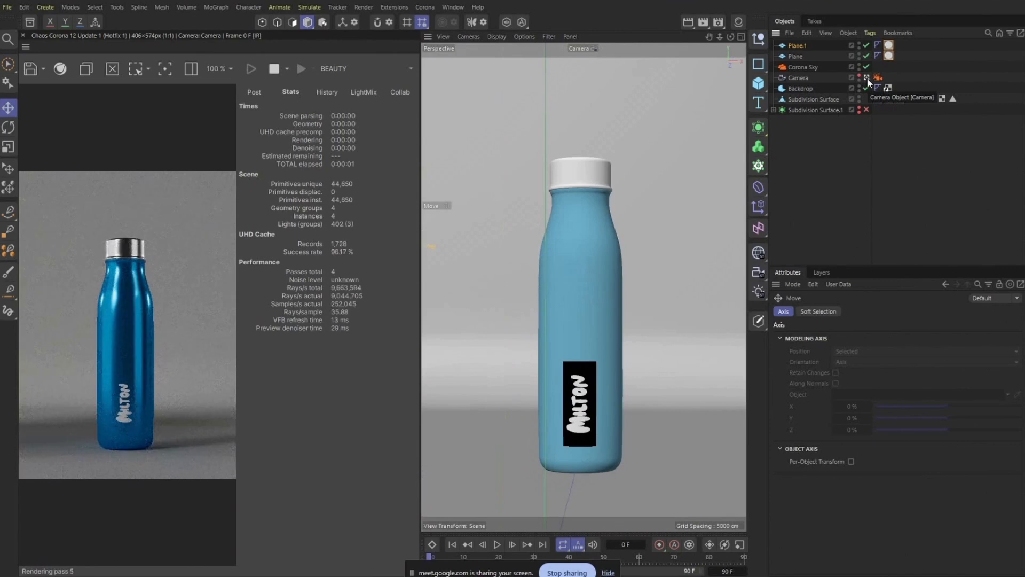
pyautogui.click(867, 78)
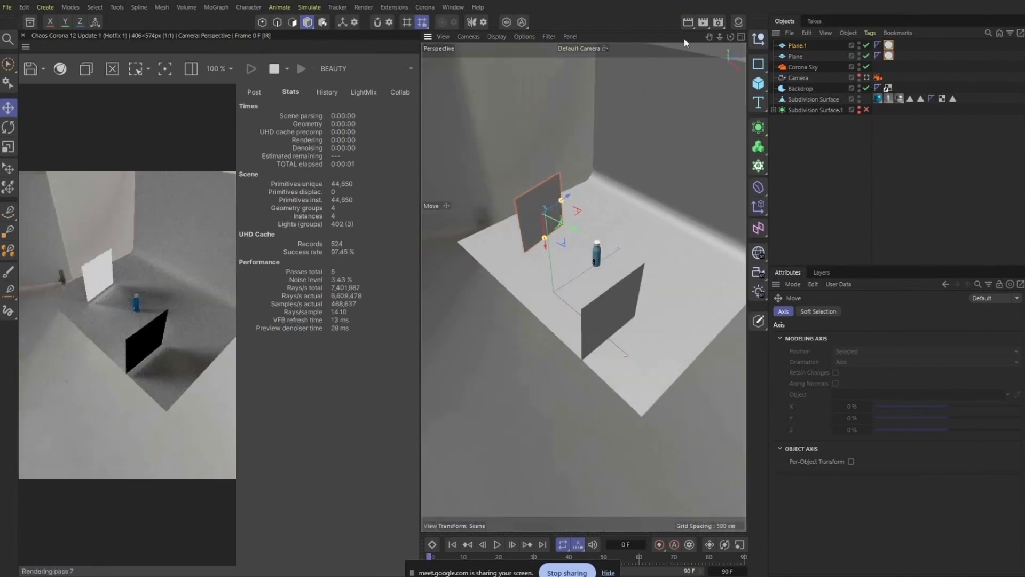
# Step: Lower the reflection glossiness of the blue Legacy.1 bottle material to 64%
pyautogui.click(738, 22)
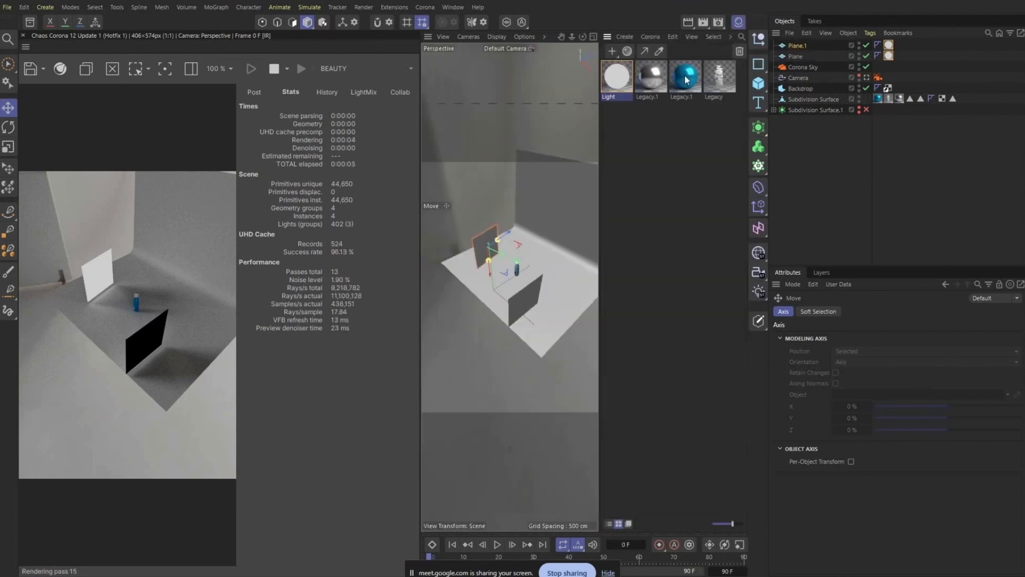
pyautogui.doubleClick(685, 79)
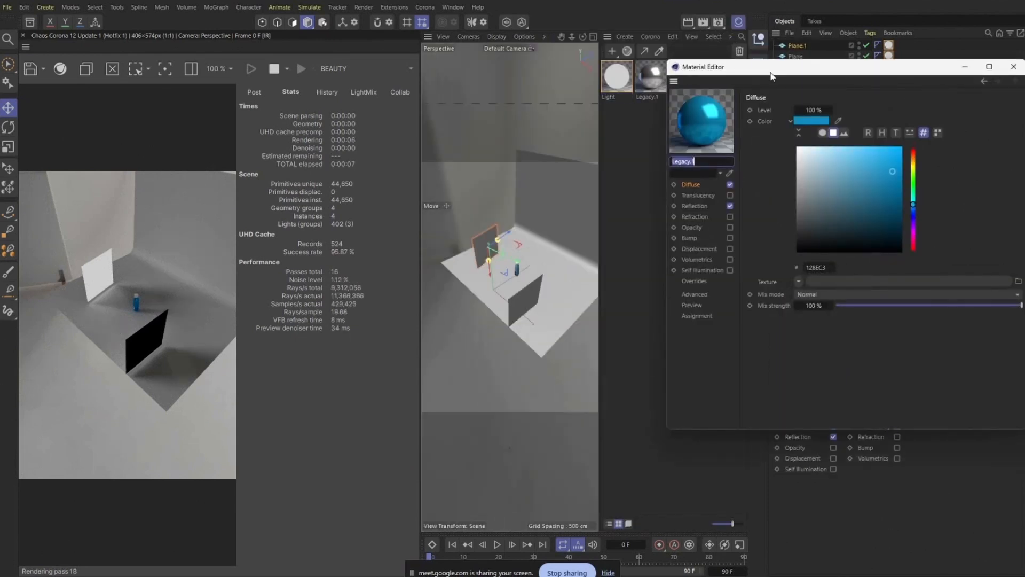
pyautogui.moveTo(771, 76); pyautogui.dragTo(651, 87)
pyautogui.click(571, 215)
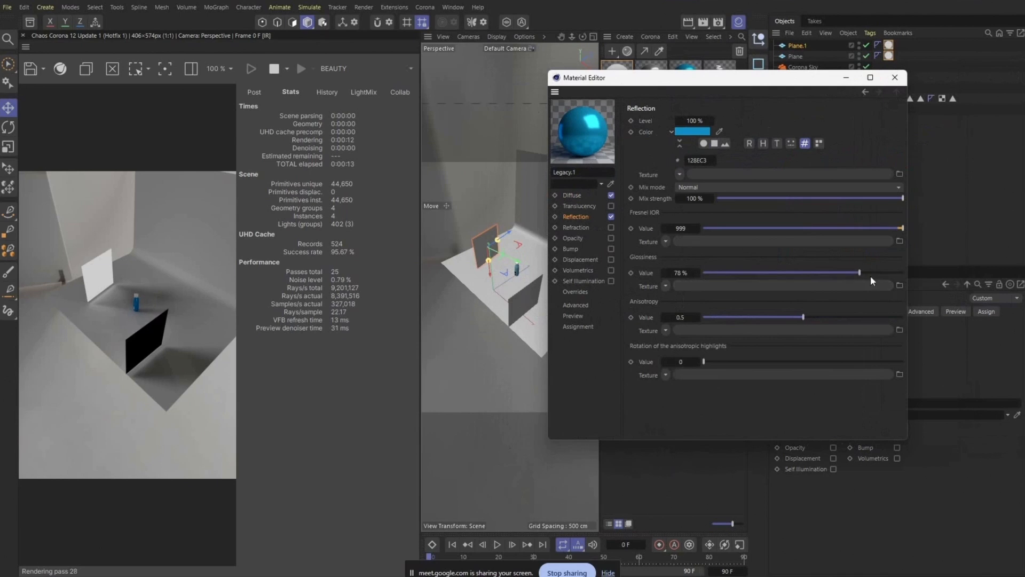
pyautogui.moveTo(859, 273); pyautogui.dragTo(831, 274)
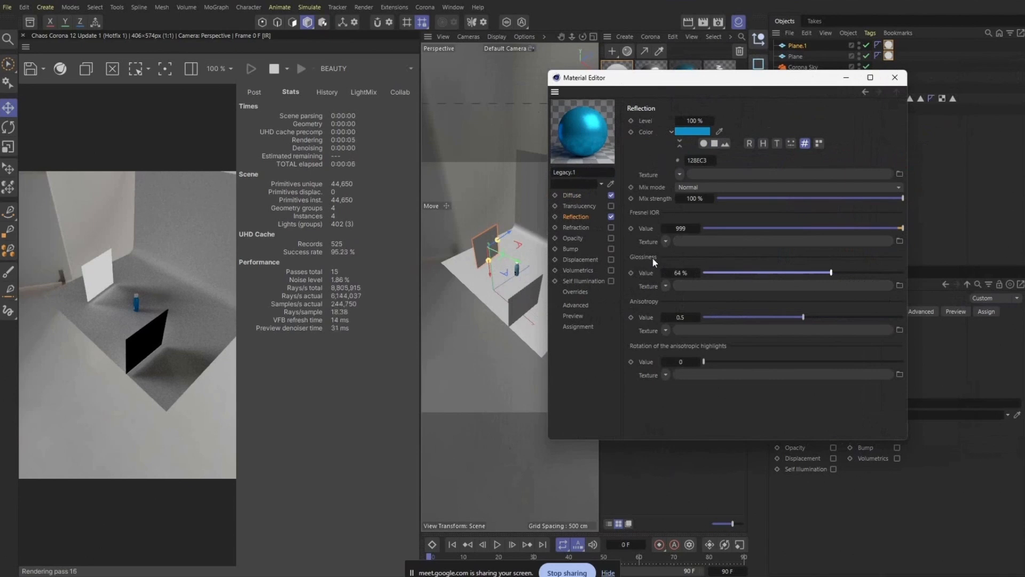
# Step: Compare the bottle render through the scene camera with the overall two-light setup in the free perspective view
pyautogui.click(895, 78)
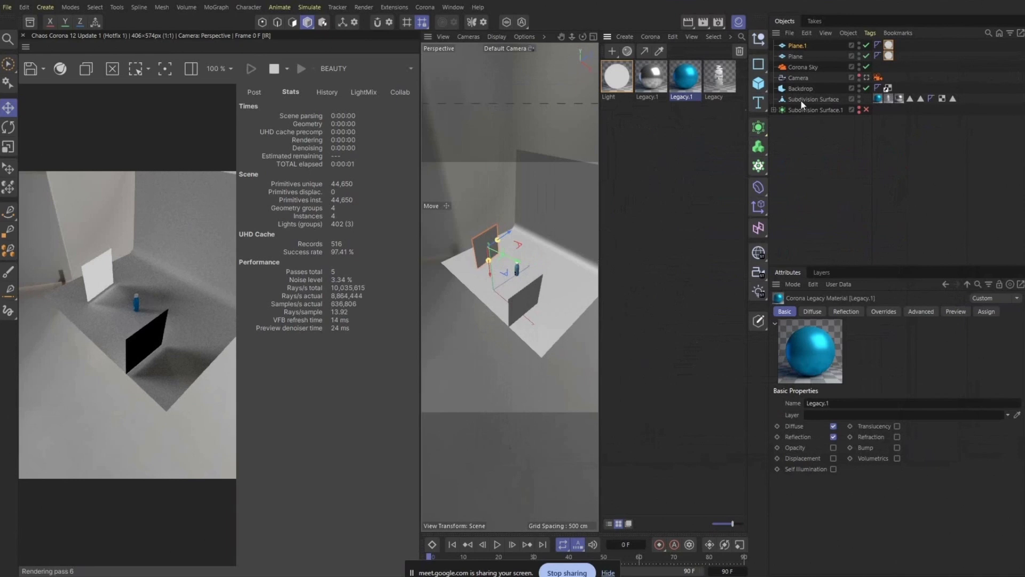
pyautogui.click(867, 78)
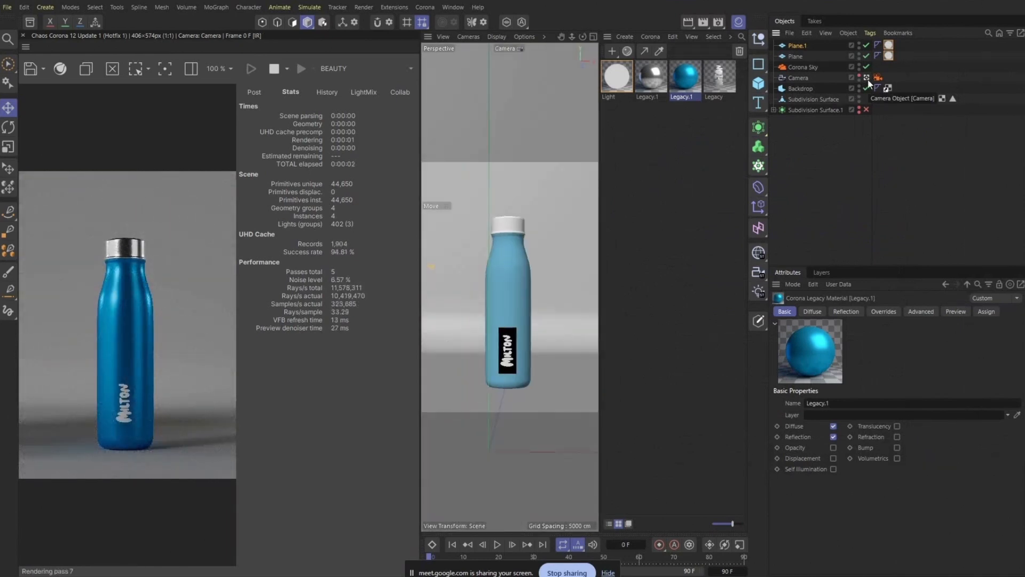
pyautogui.click(867, 79)
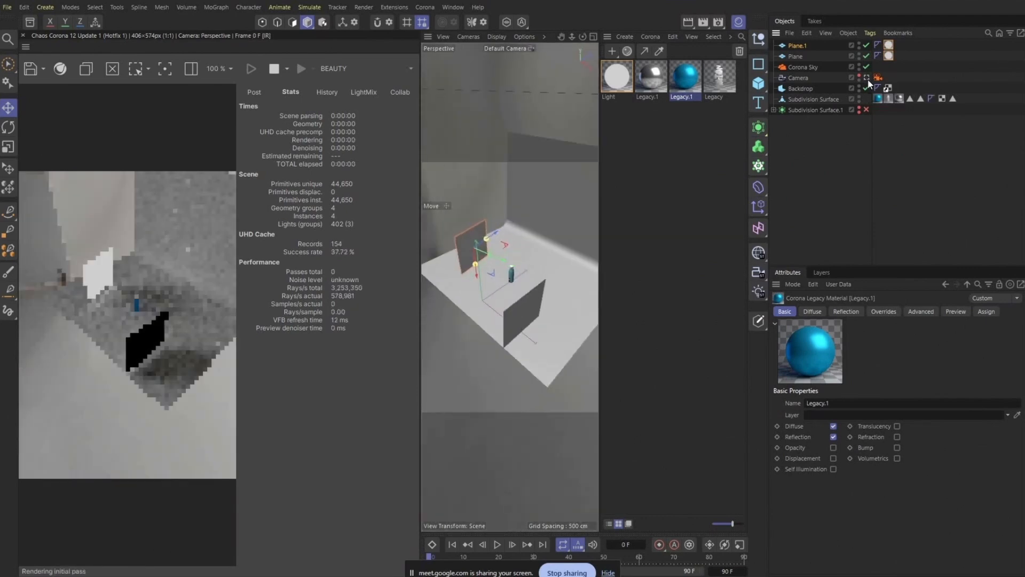
pyautogui.click(867, 79)
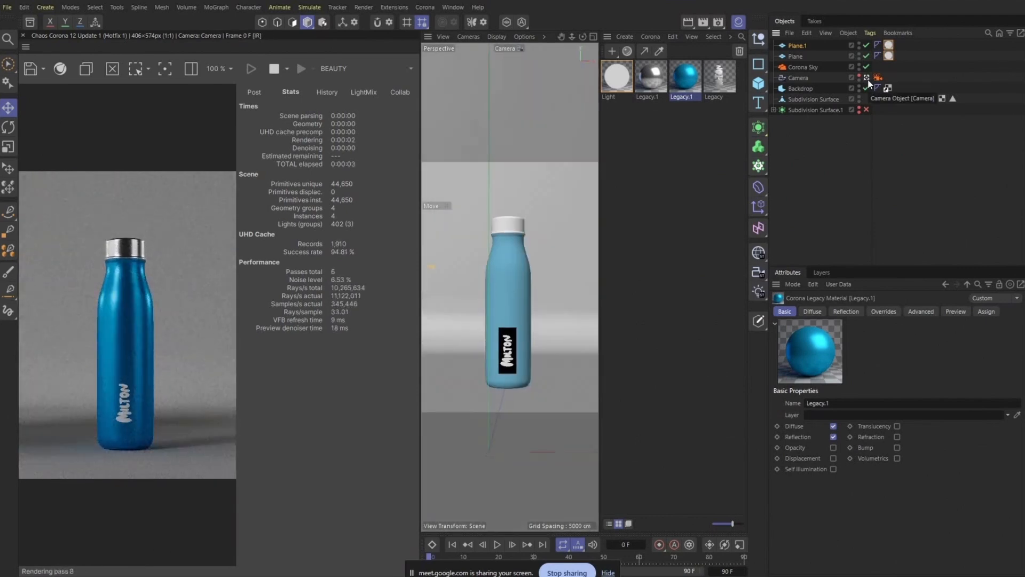
pyautogui.click(867, 78)
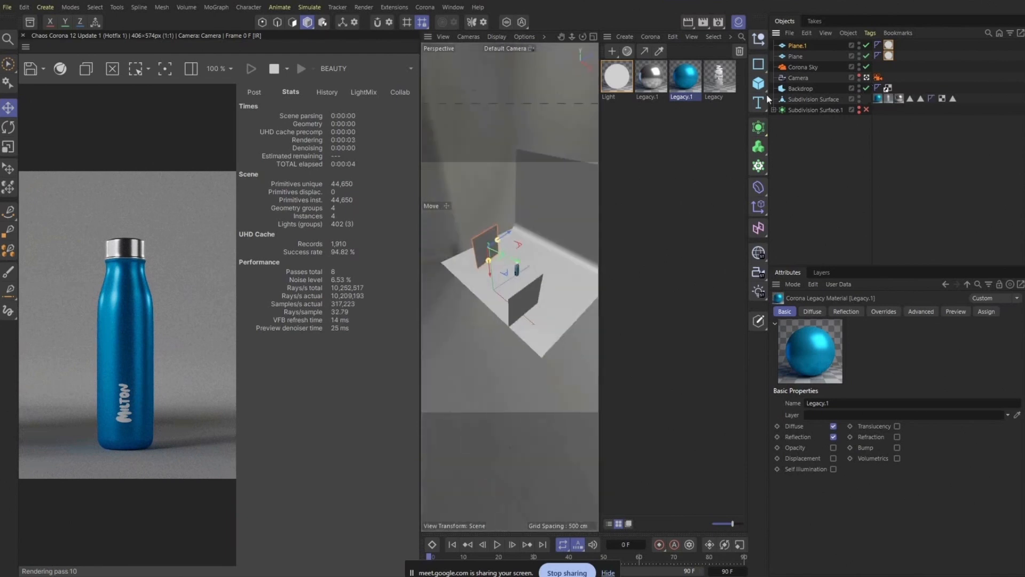
# Step: Duplicate a light plane in front of the backdrop, rotate it to face the bottle, and check it through the scene camera
pyautogui.click(737, 24)
pyautogui.click(591, 338)
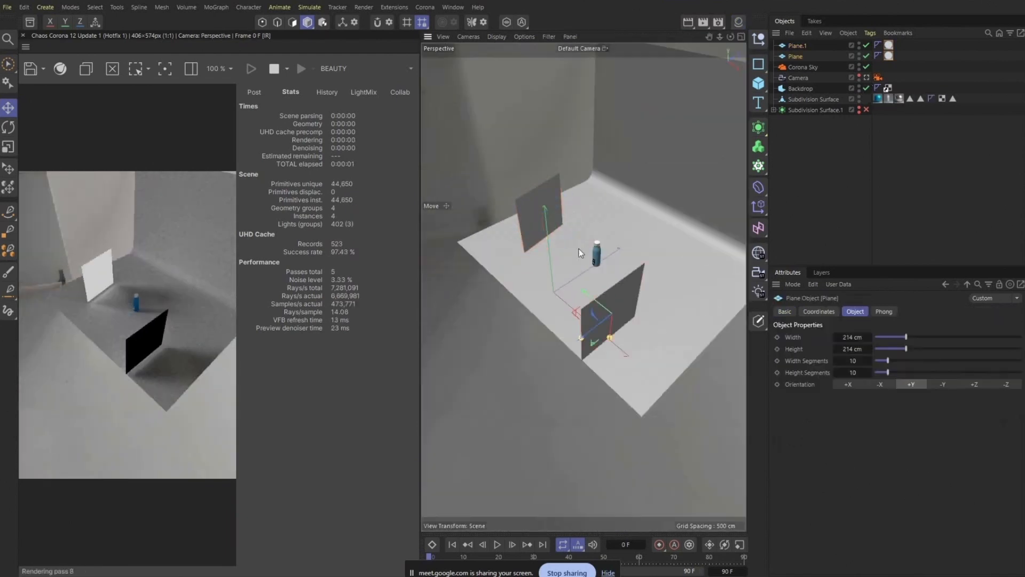
pyautogui.keyDown('ctrl'); pyautogui.moveTo(584, 334); pyautogui.dragTo(486, 384); pyautogui.keyUp('ctrl')
pyautogui.click(8, 126)
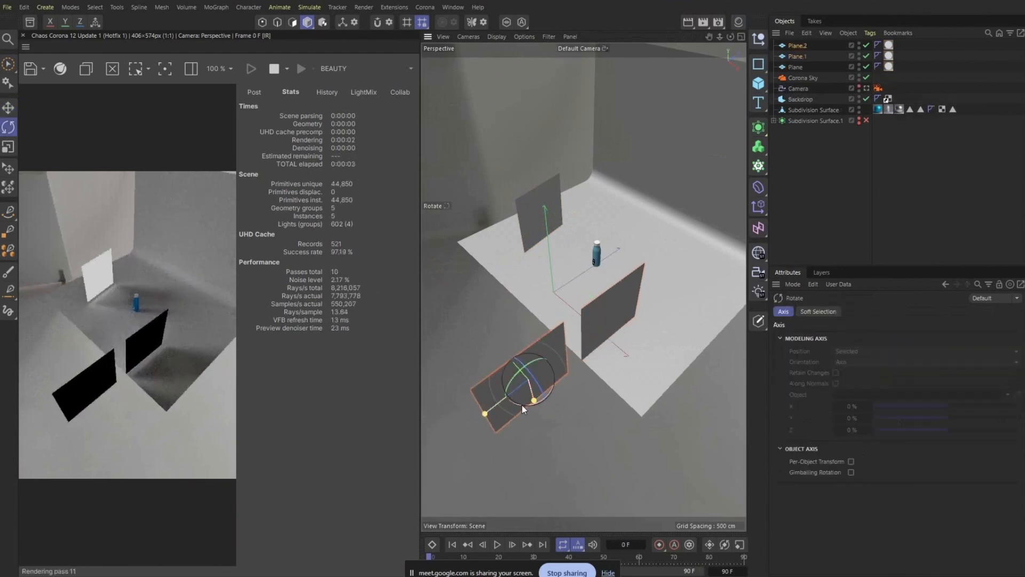
pyautogui.moveTo(522, 405); pyautogui.dragTo(614, 249)
pyautogui.press('e')
pyautogui.scroll(4, 590, 264)
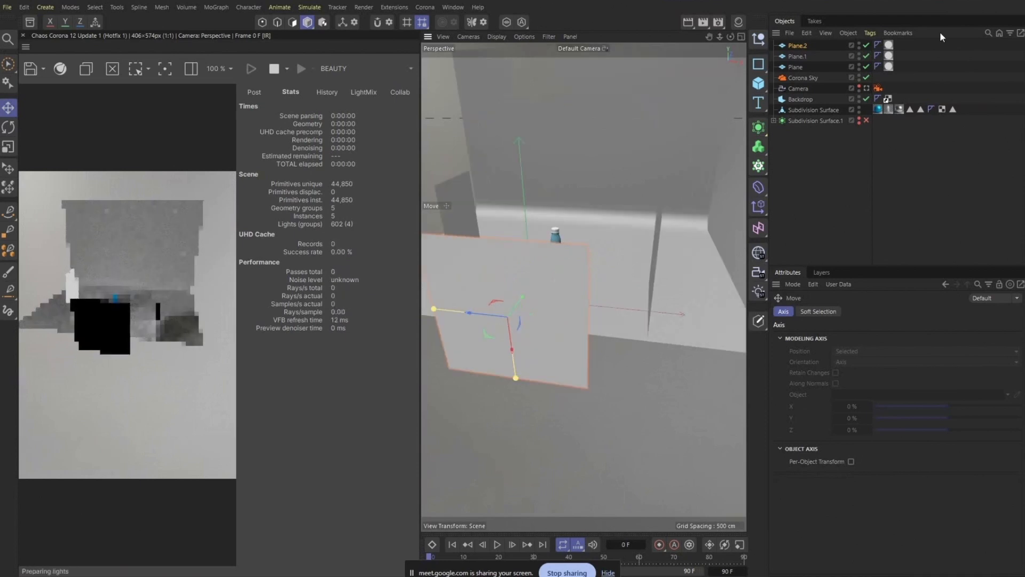
pyautogui.click(867, 88)
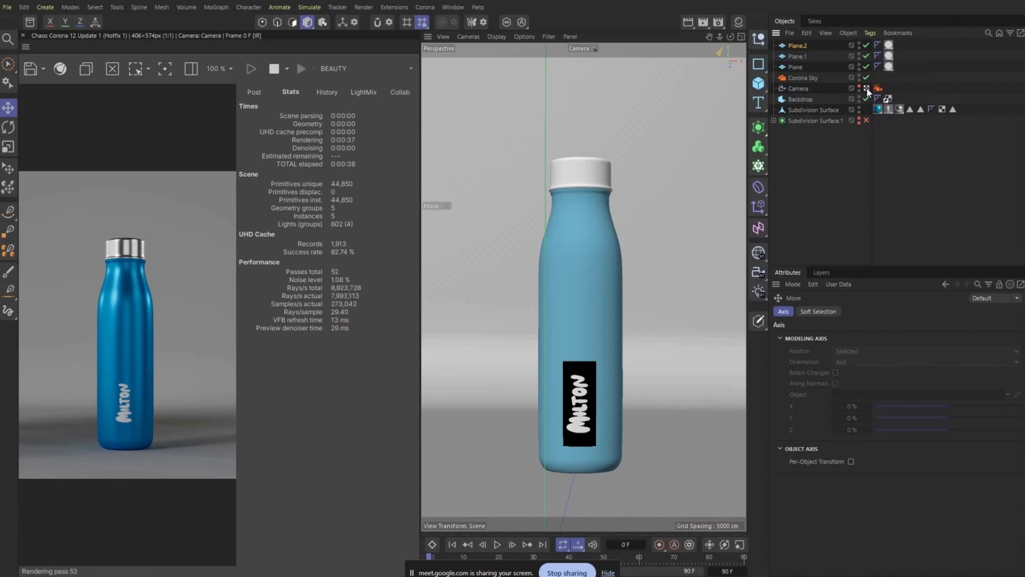
# Step: Set the Corona Sky's intensity to 1
pyautogui.click(801, 78)
pyautogui.doubleClick(829, 347)
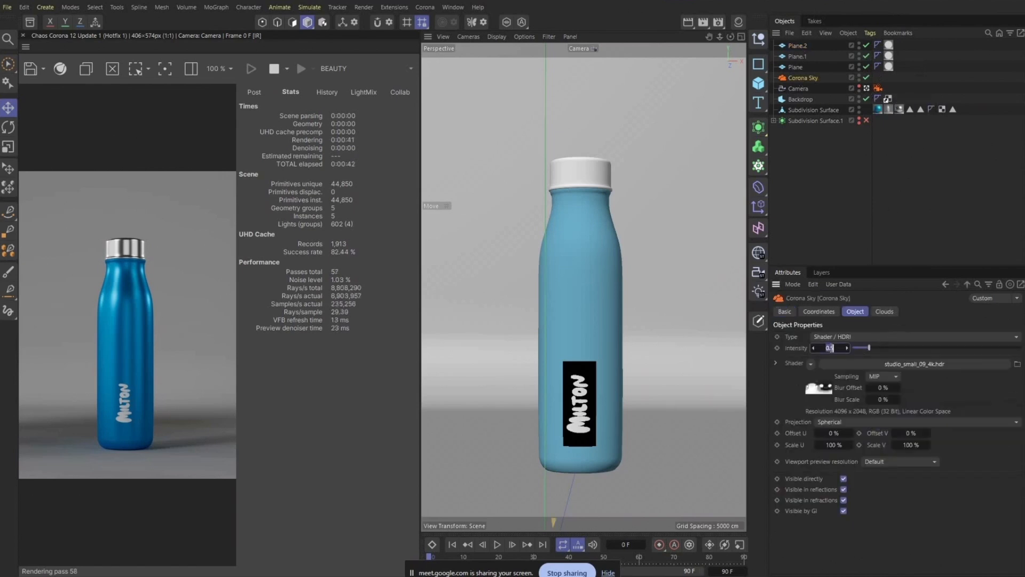
pyautogui.write('1')
pyautogui.press('Return')
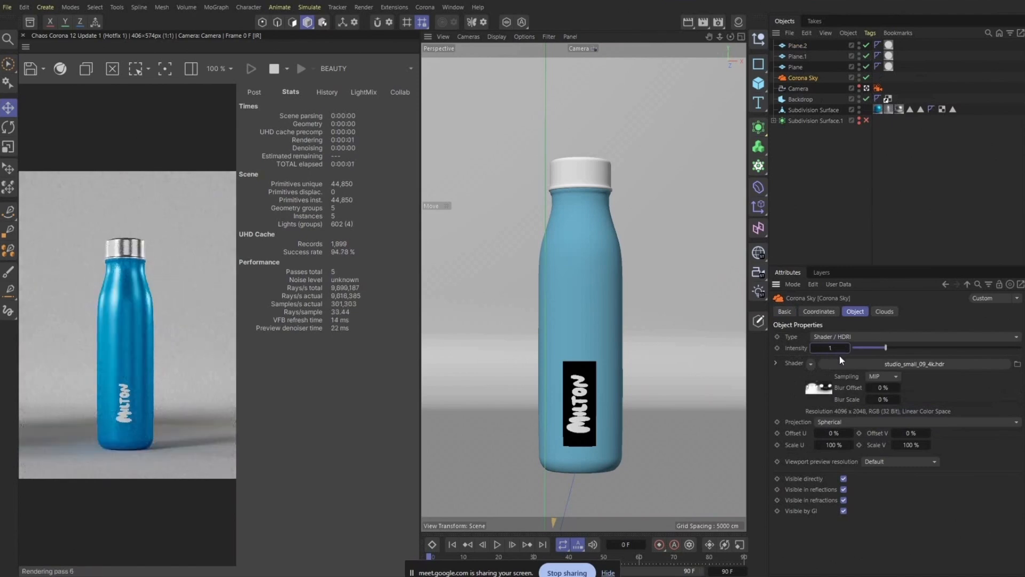
# Step: Duplicate the front light plane, rotate the copy to lie horizontally, and position it above the bottle
pyautogui.click(862, 88)
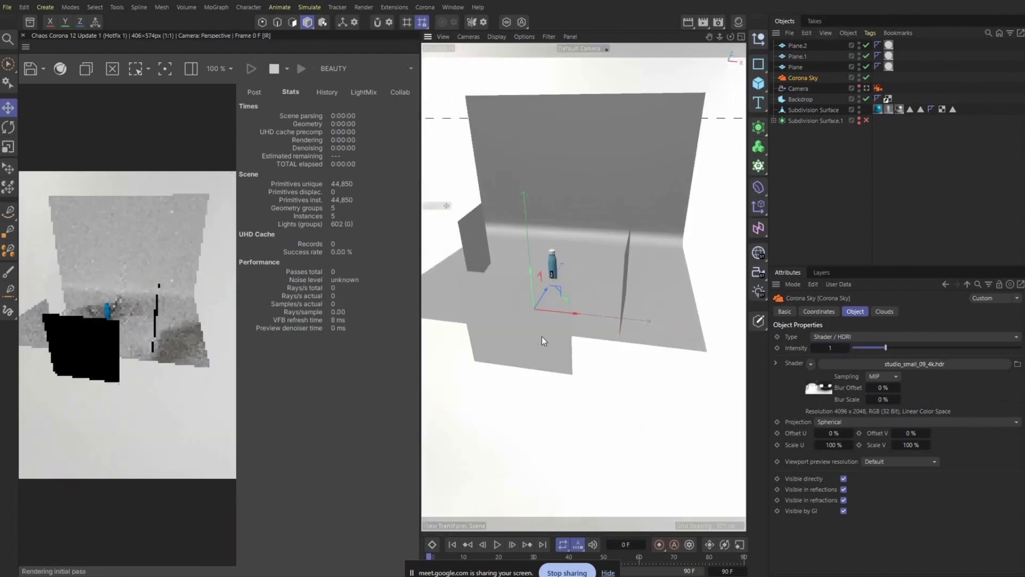
pyautogui.keyDown('alt'); pyautogui.moveTo(547, 335); pyautogui.dragTo(517, 191); pyautogui.keyUp('alt')
pyautogui.click(523, 316)
pyautogui.click(11, 132)
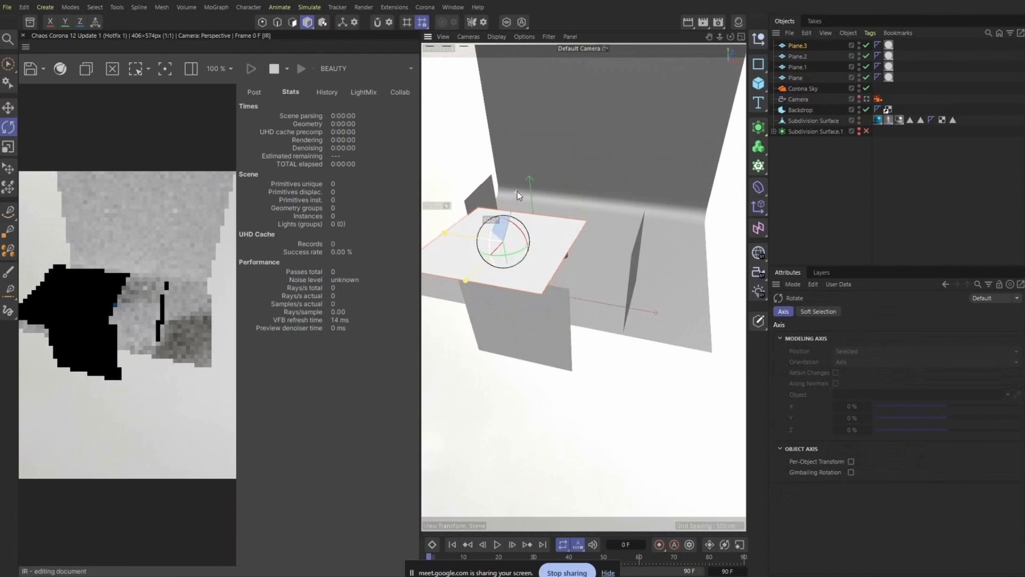
pyautogui.click(8, 108)
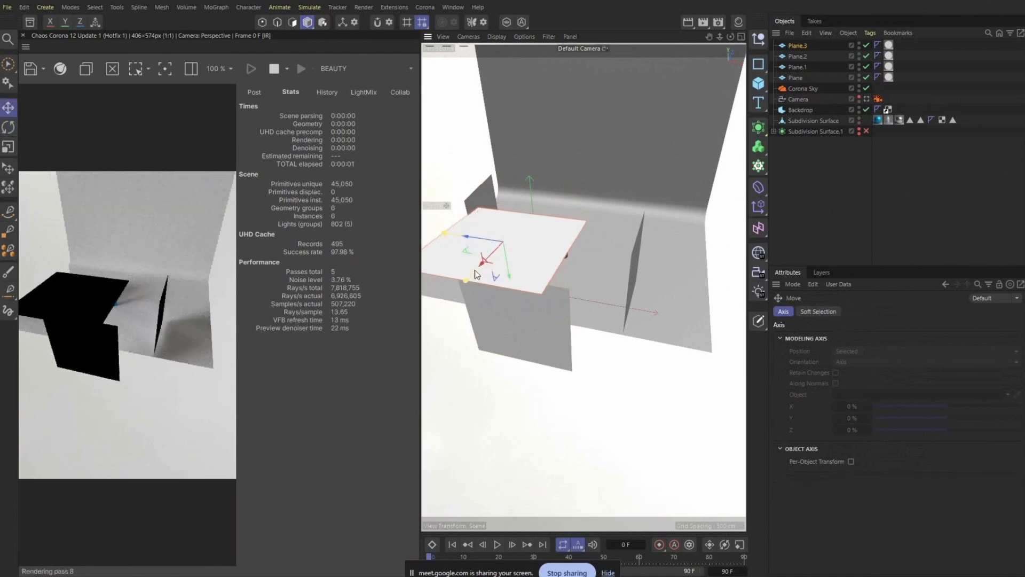
pyautogui.moveTo(489, 250); pyautogui.dragTo(568, 184)
# Step: Raise the overhead light plane further above the bottle and check the render through the scene camera
pyautogui.click(866, 100)
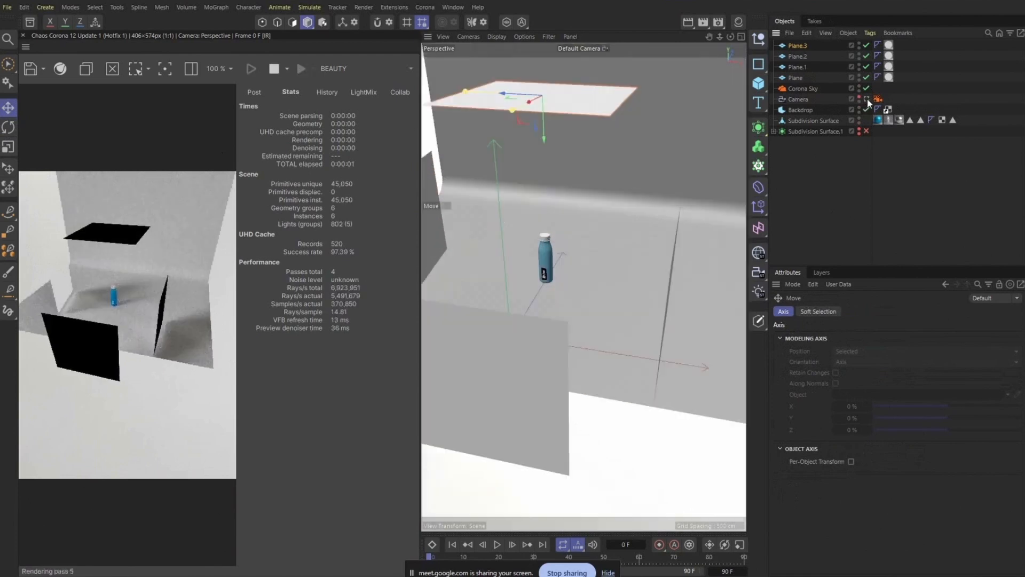
pyautogui.click(867, 100)
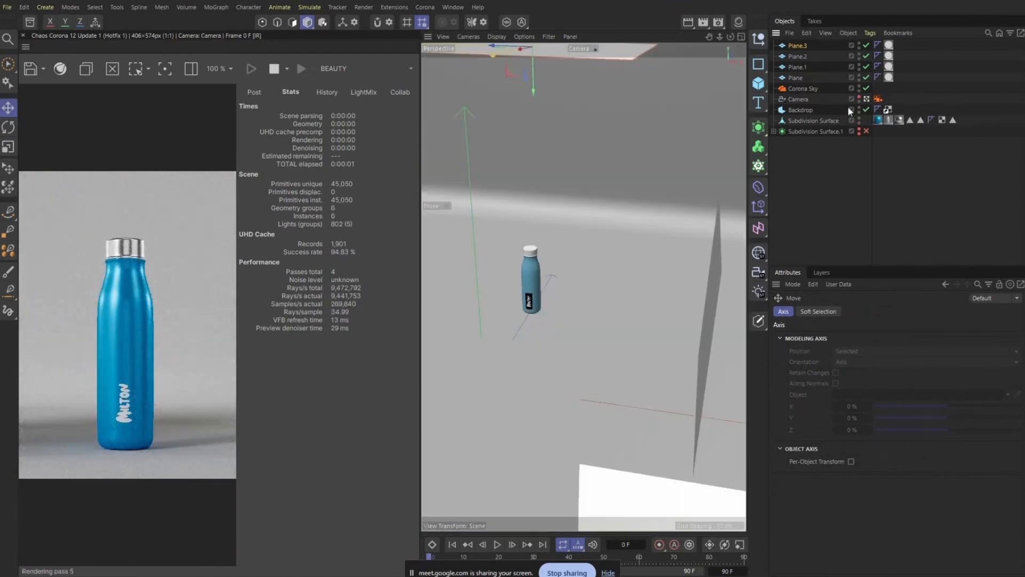
pyautogui.moveTo(577, 178); pyautogui.dragTo(574, 95)
pyautogui.click(866, 99)
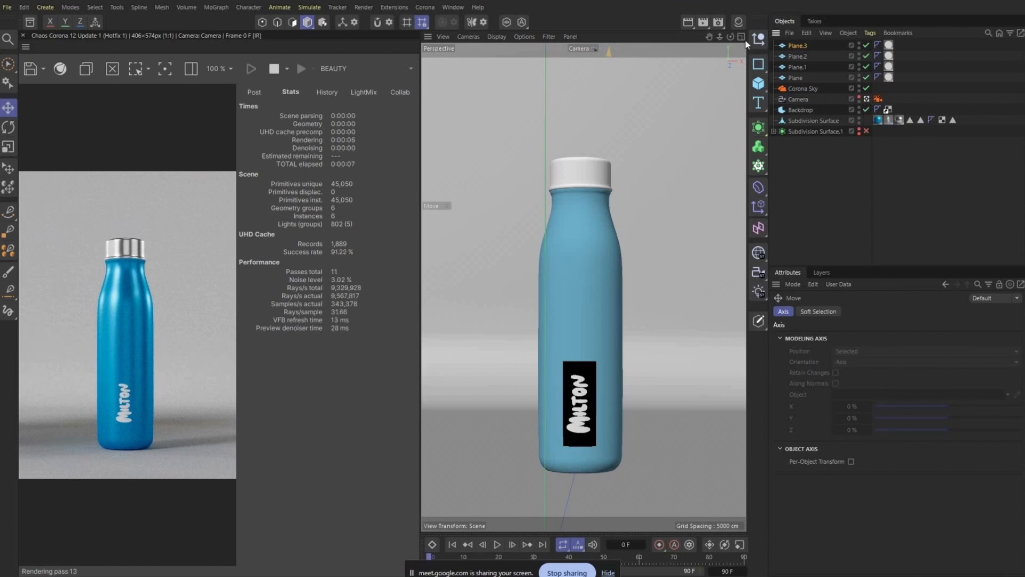
# Step: Create a new Corona Legacy material and open it for editing
pyautogui.click(738, 20)
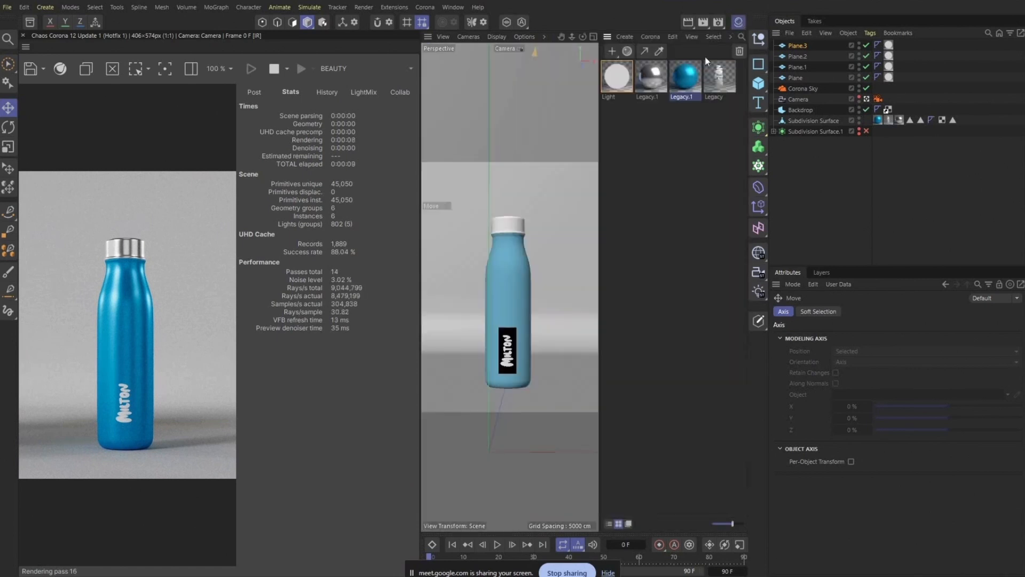
pyautogui.click(651, 36)
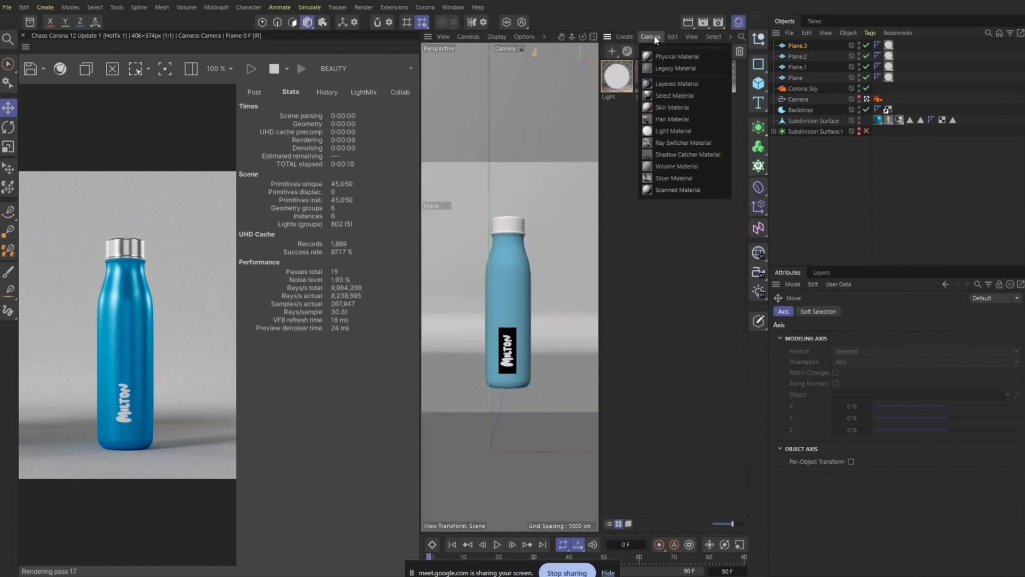
pyautogui.click(667, 66)
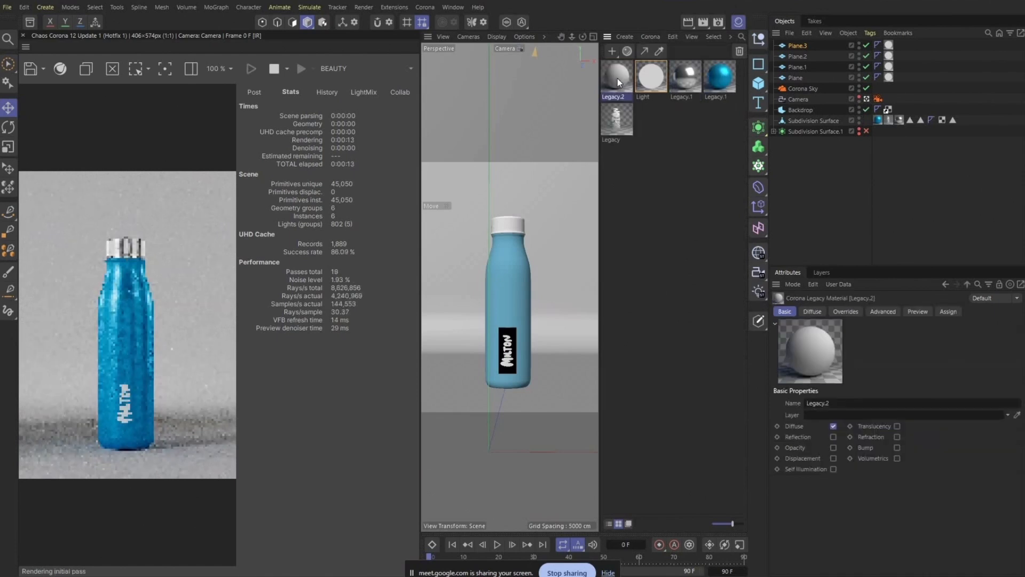
pyautogui.doubleClick(617, 78)
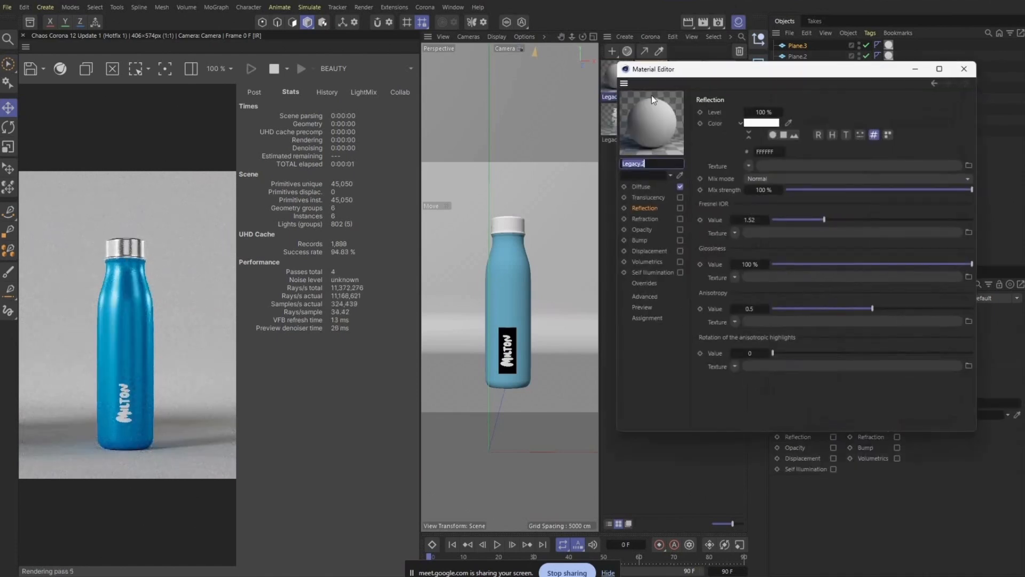
# Step: Set the new Legacy.2 material's diffuse color to dark blue 21394C and apply the material to the backdrop
pyautogui.click(641, 187)
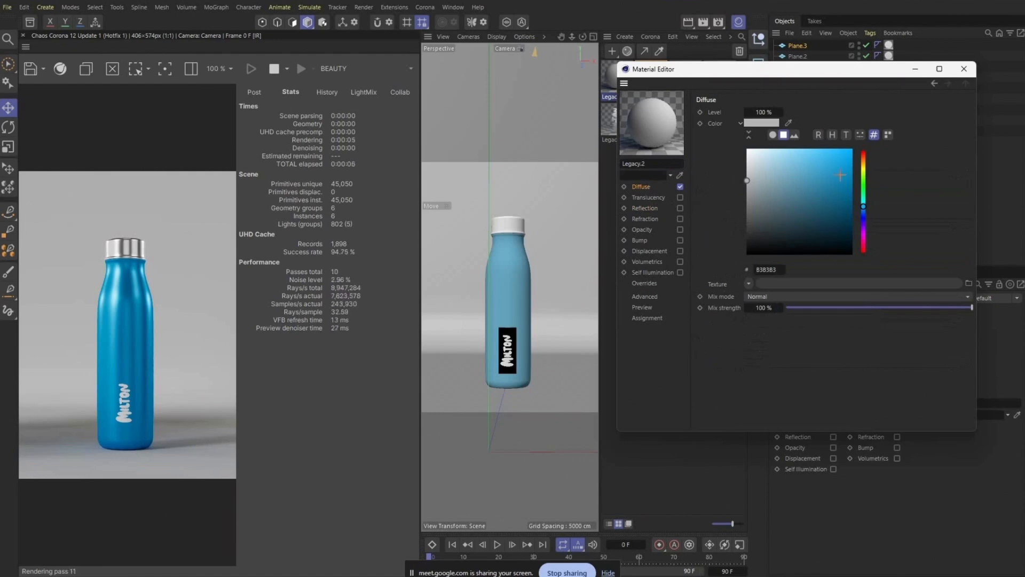
pyautogui.click(865, 184)
pyautogui.moveTo(864, 185); pyautogui.dragTo(863, 209)
pyautogui.click(807, 222)
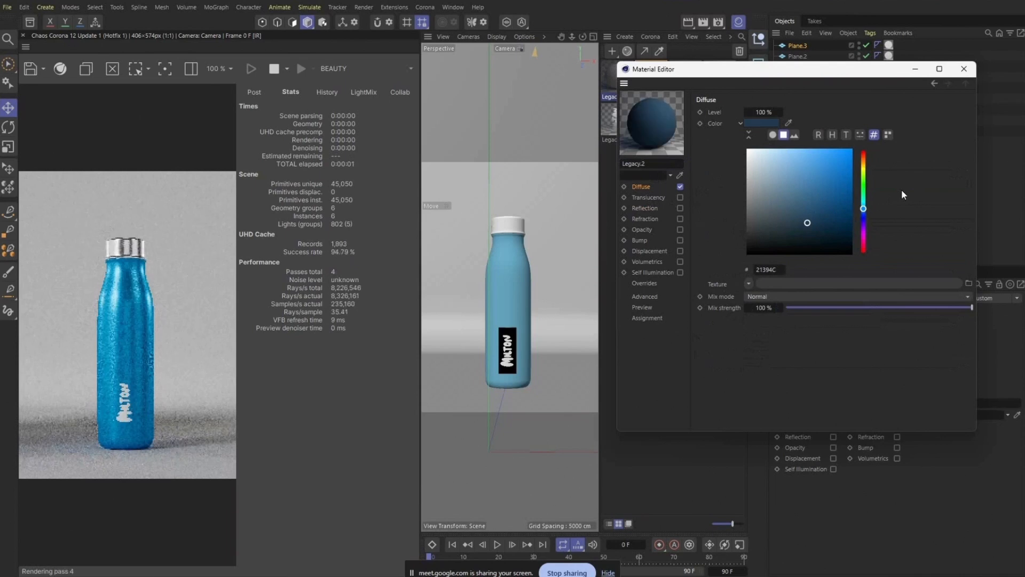
pyautogui.click(964, 69)
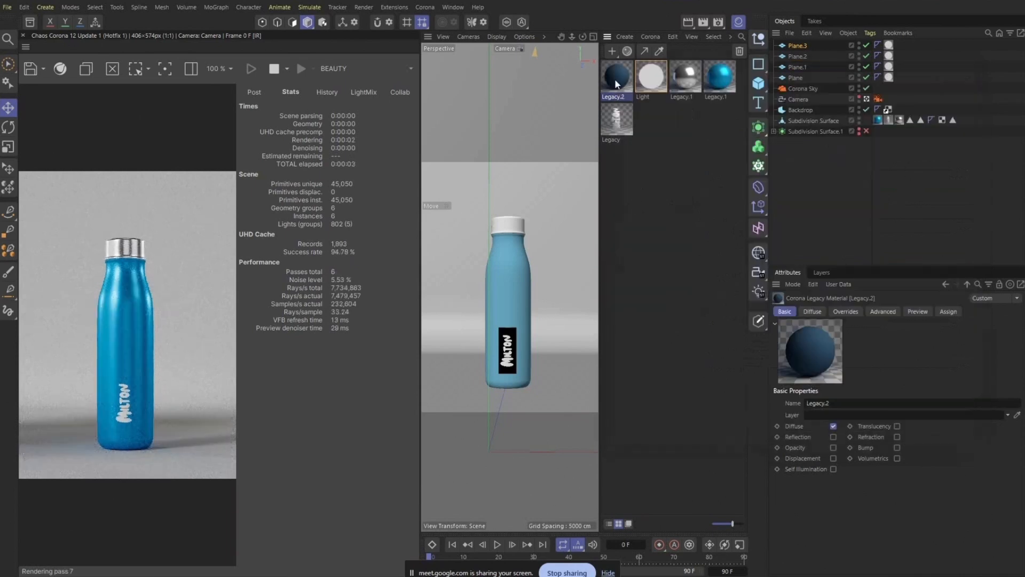
pyautogui.moveTo(613, 78); pyautogui.dragTo(539, 182)
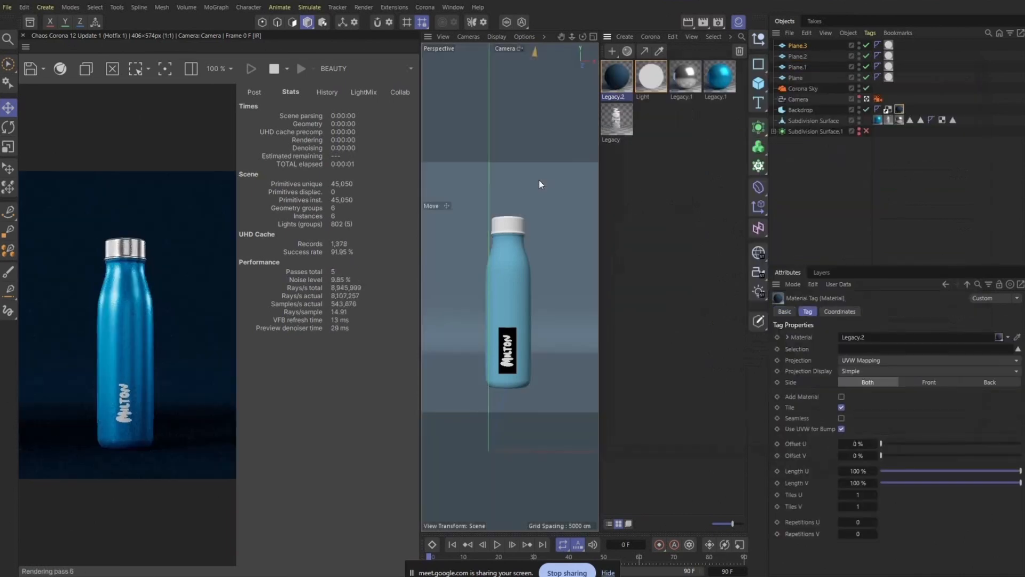
# Step: Change the diffuse color of the backdrop's Legacy.2 material to a pale, desaturated yellow
pyautogui.doubleClick(621, 79)
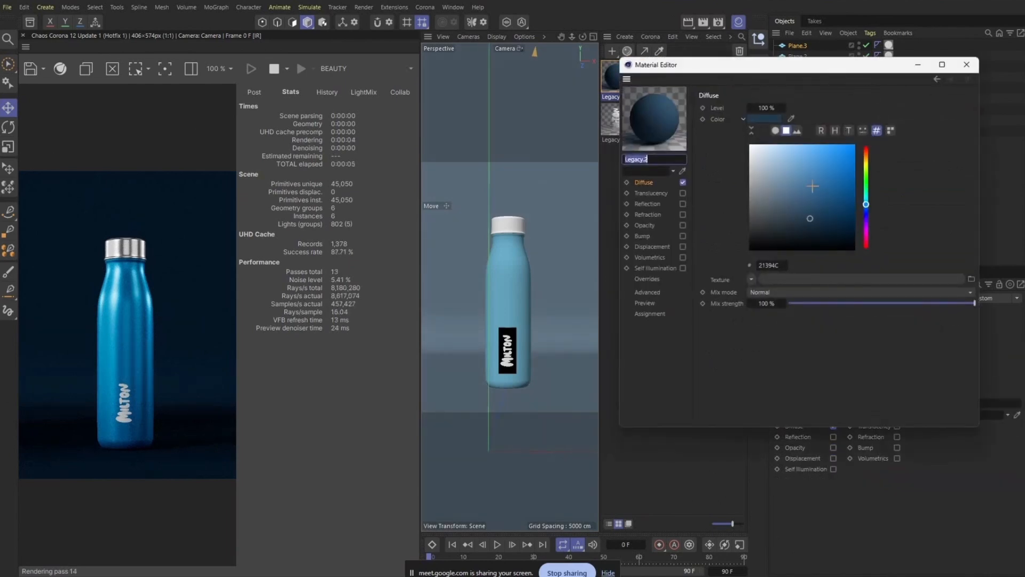
pyautogui.moveTo(864, 200); pyautogui.dragTo(865, 164)
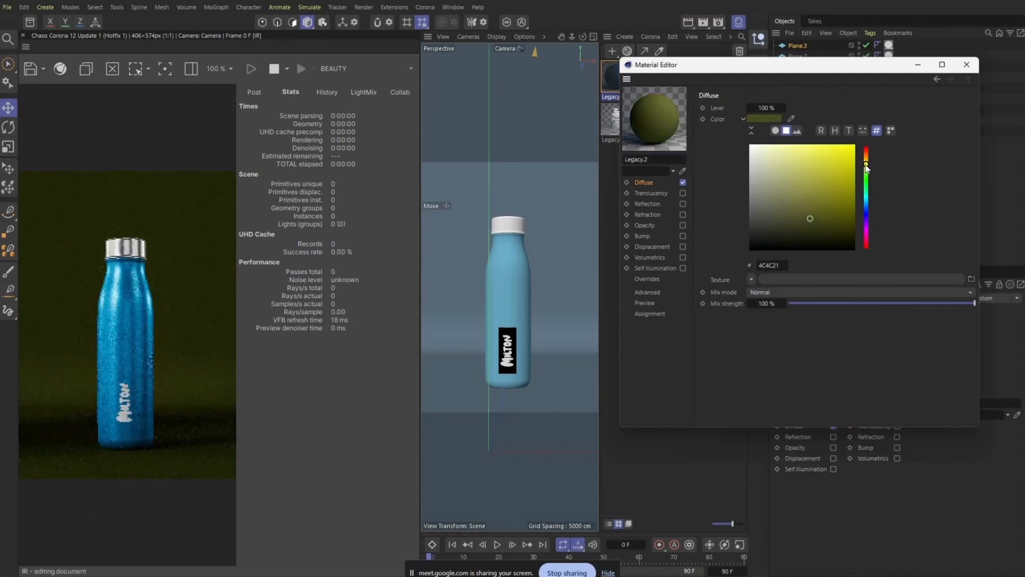
pyautogui.click(844, 175)
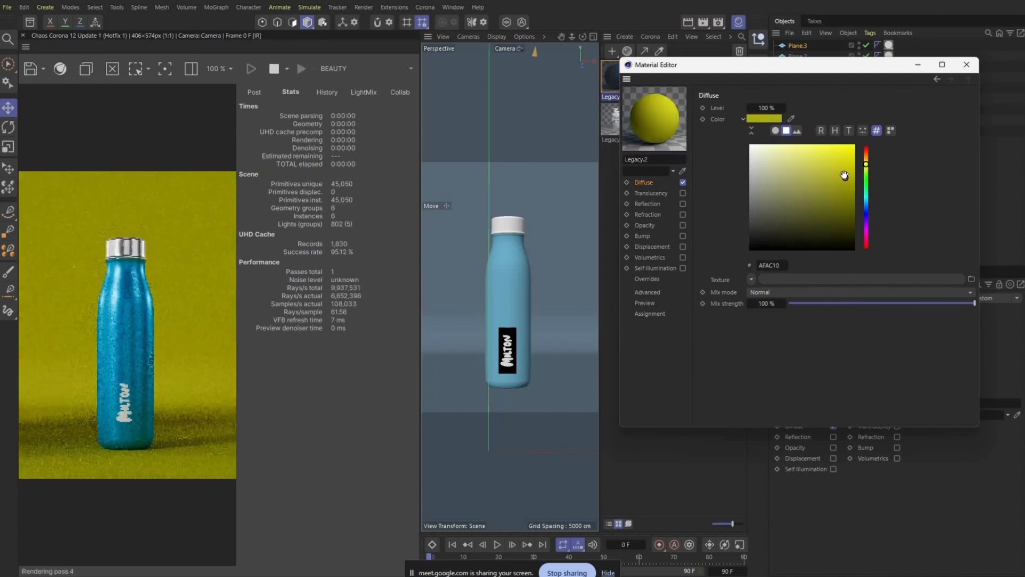
pyautogui.moveTo(844, 175); pyautogui.dragTo(790, 166)
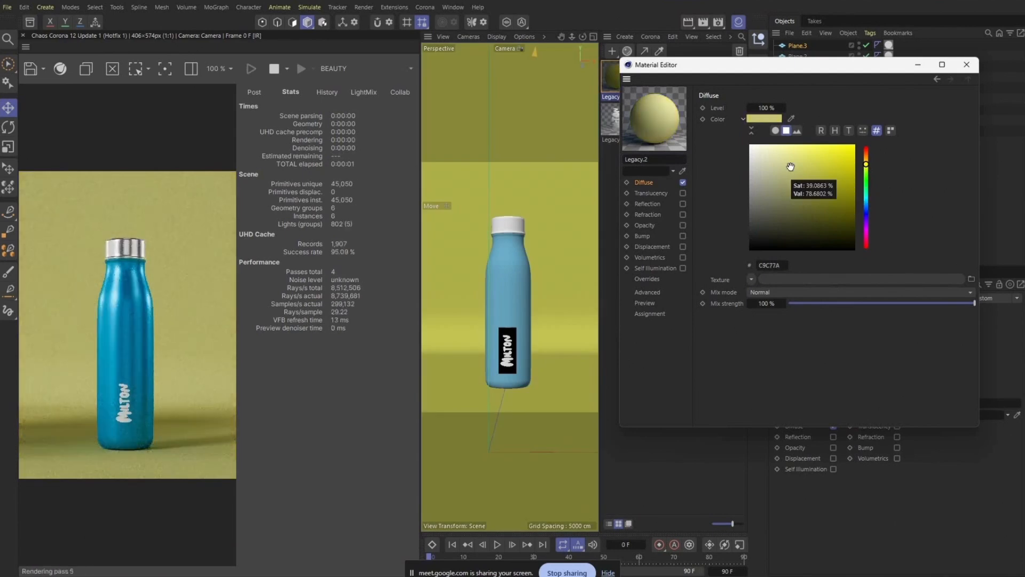
pyautogui.moveTo(790, 166); pyautogui.dragTo(786, 161)
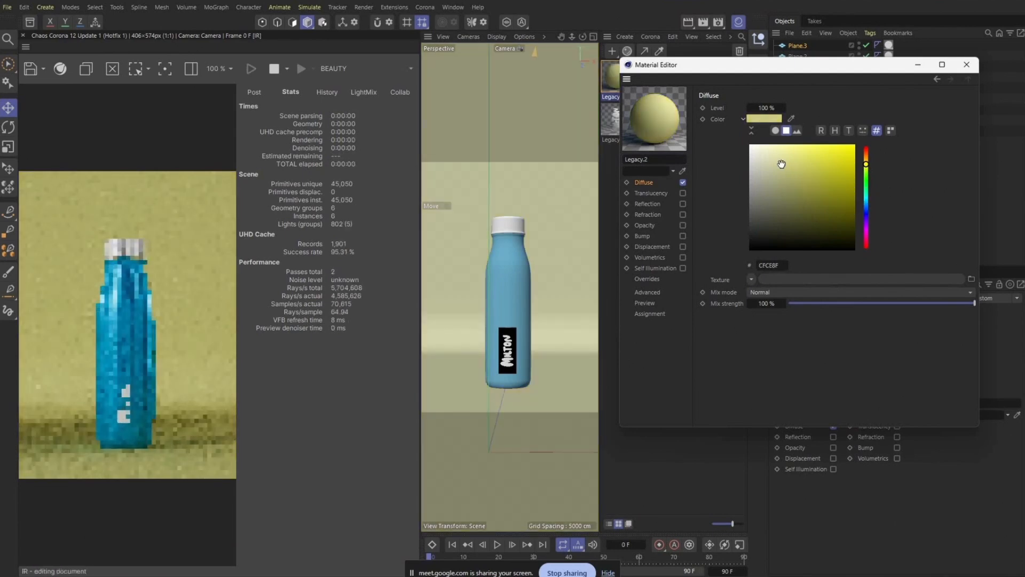
pyautogui.click(959, 69)
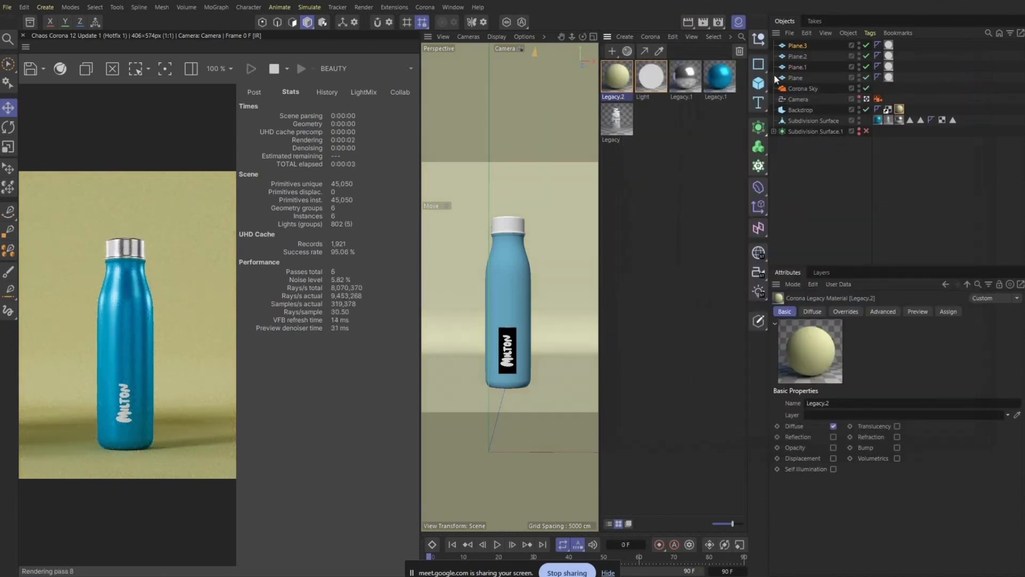
pyautogui.click(809, 88)
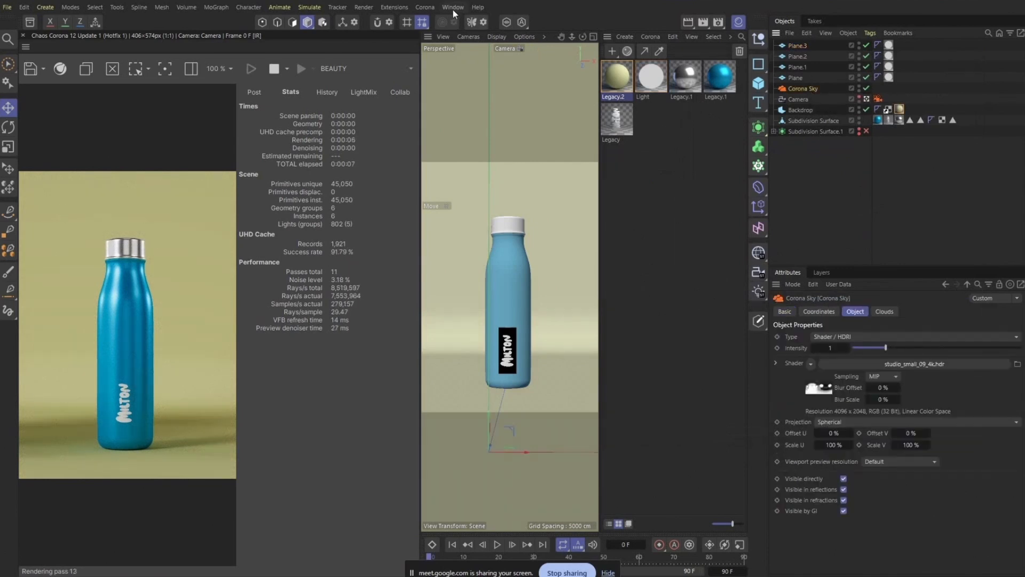
pyautogui.click(426, 7)
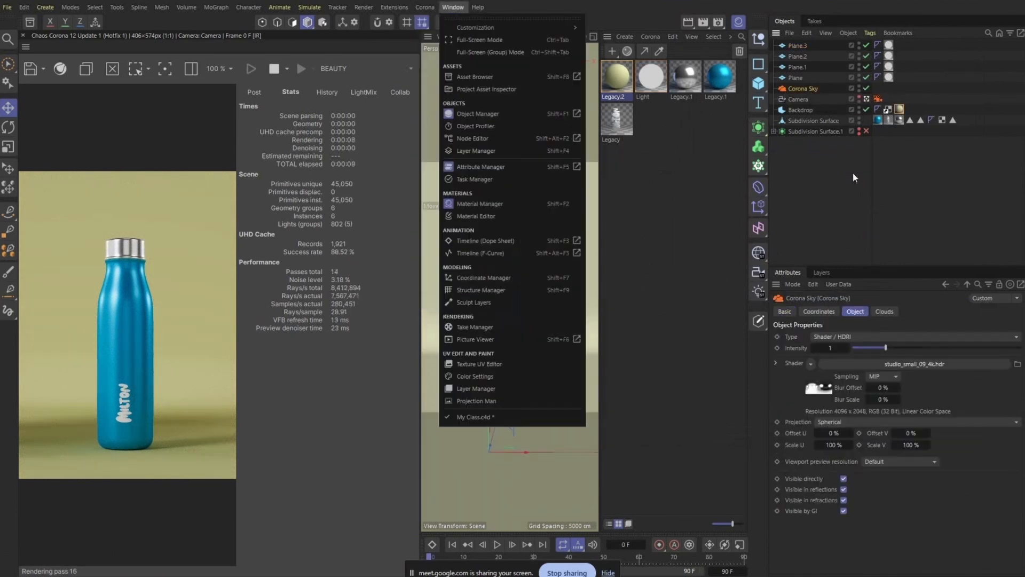
pyautogui.click(852, 172)
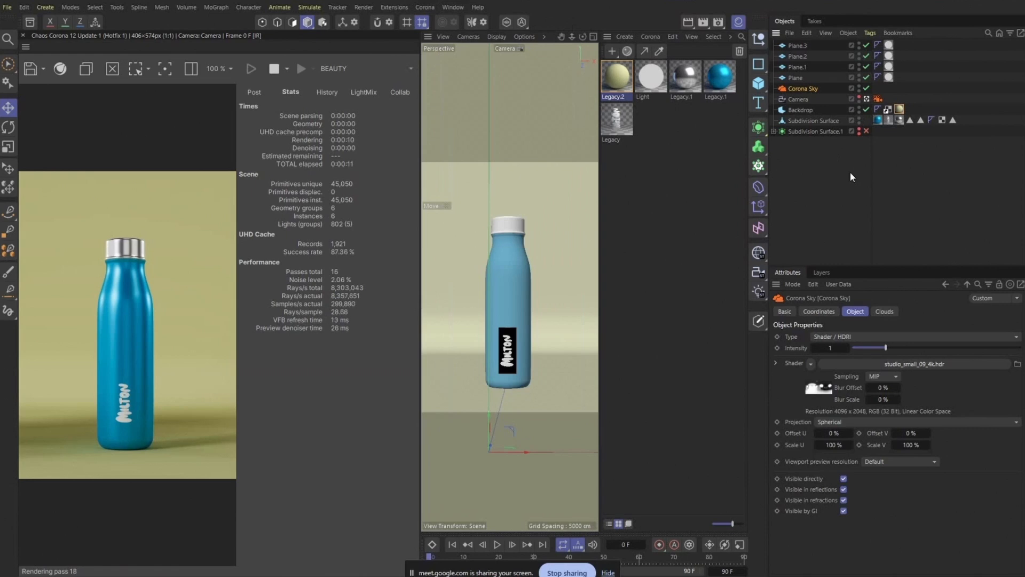
# Step: Make the Light material invisible to the camera by turning off its direct visibility in the advanced settings
pyautogui.click(647, 79)
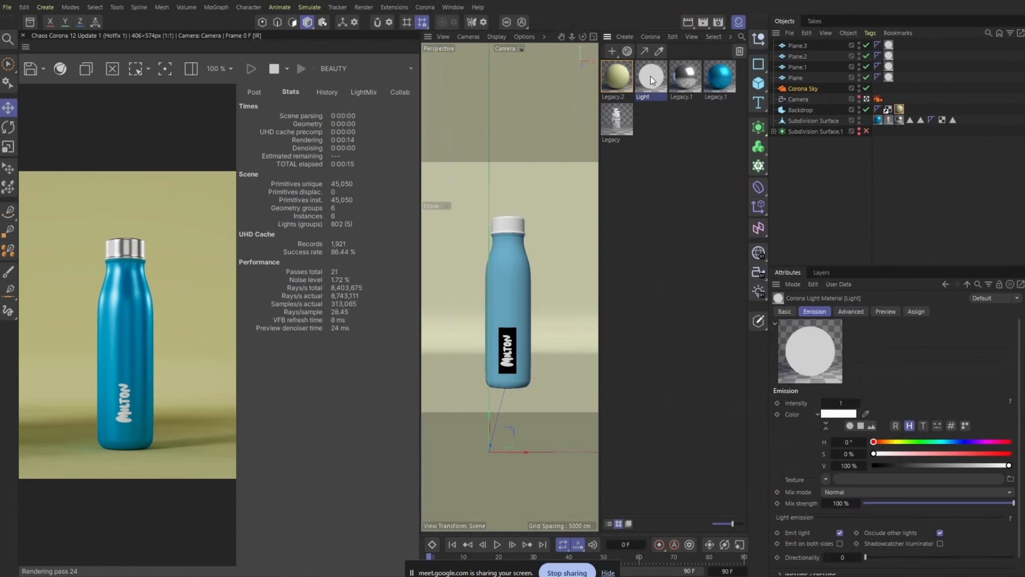
pyautogui.doubleClick(650, 76)
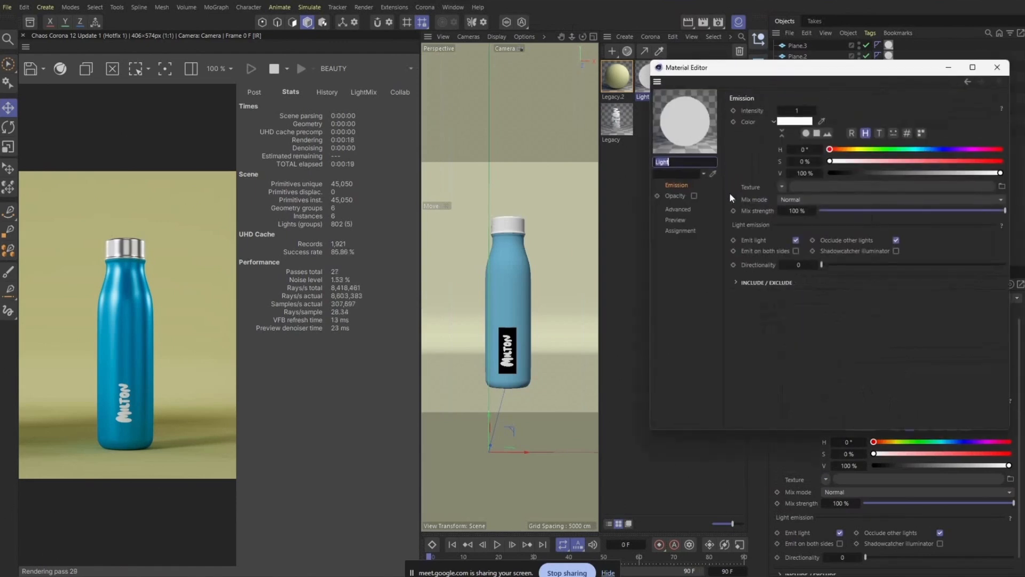
pyautogui.click(687, 209)
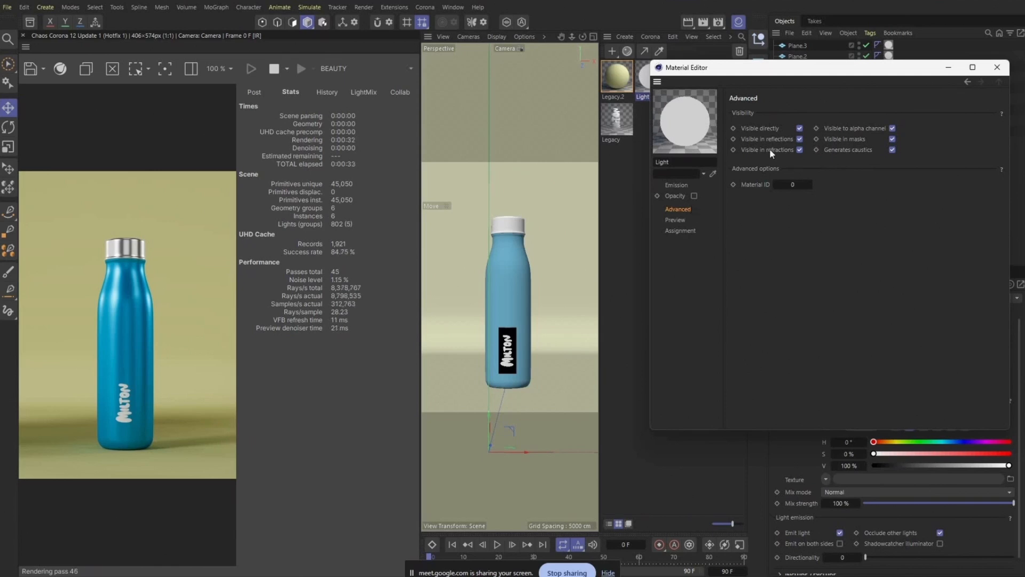
pyautogui.click(799, 128)
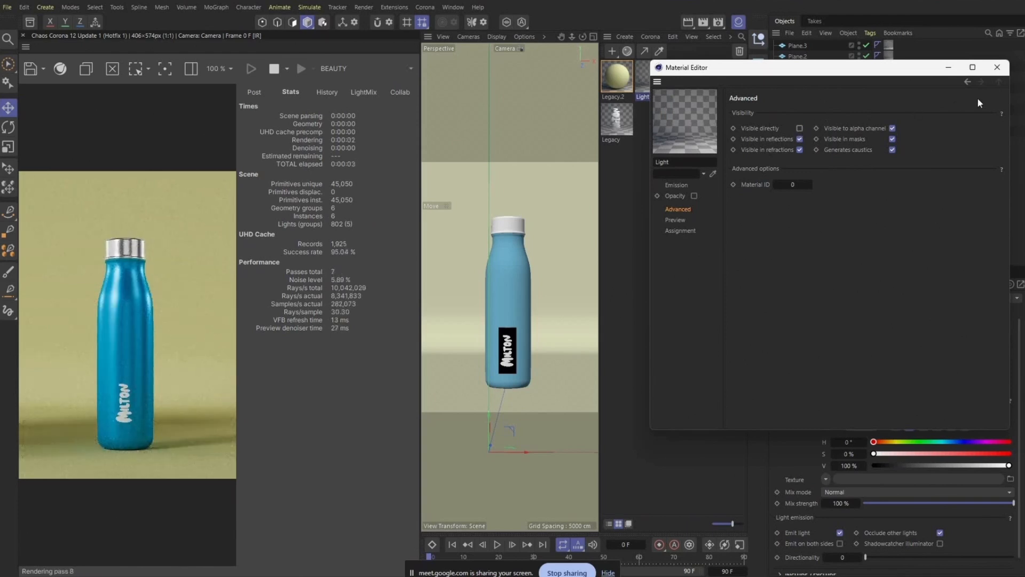
pyautogui.click(997, 67)
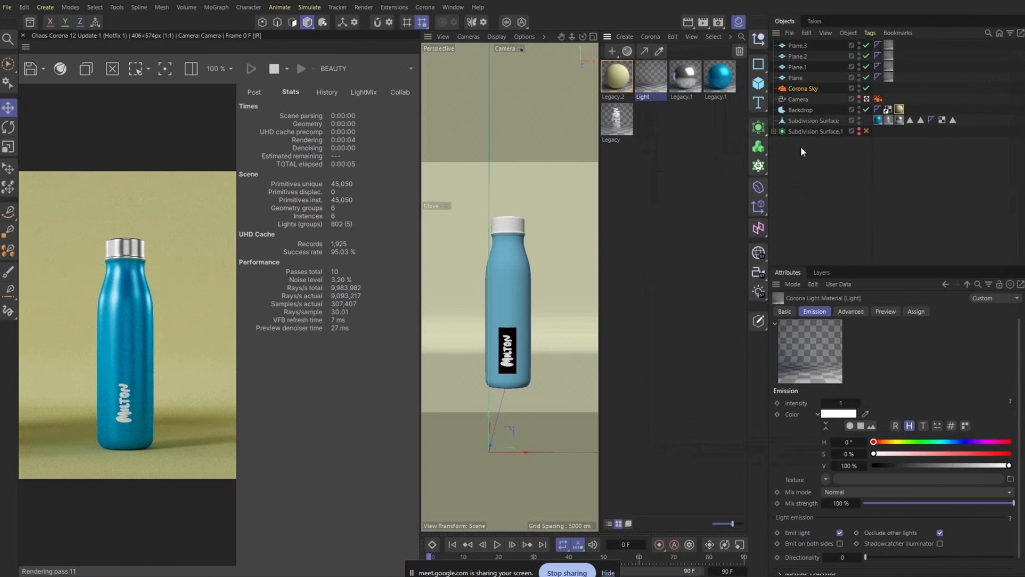
# Step: Look at the breeze_750_blue.jpg reference photo and the current bottle render, and clear both windows away
pyautogui.click(795, 147)
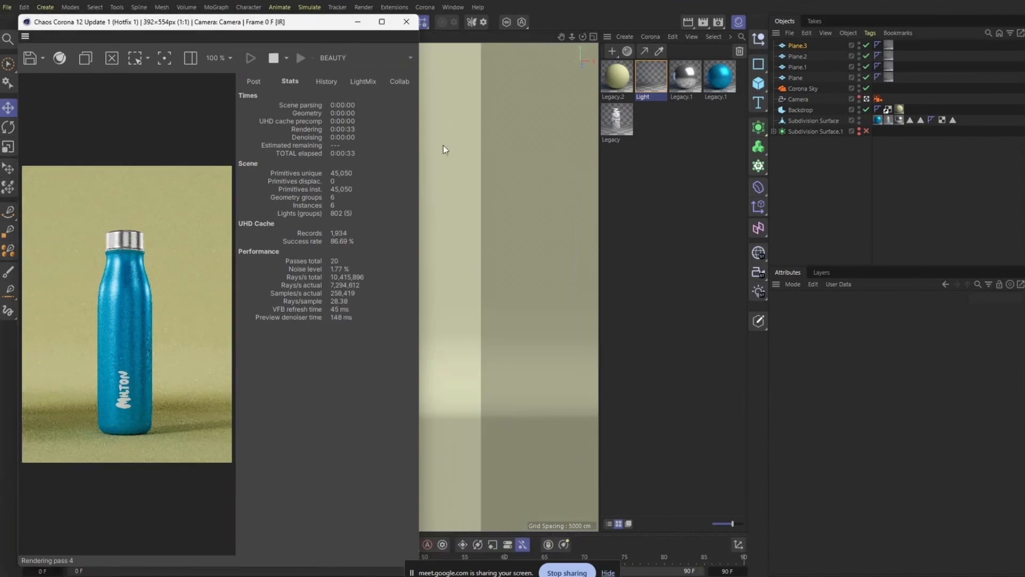
pyautogui.moveTo(299, 23); pyautogui.dragTo(861, 24)
pyautogui.click(919, 23)
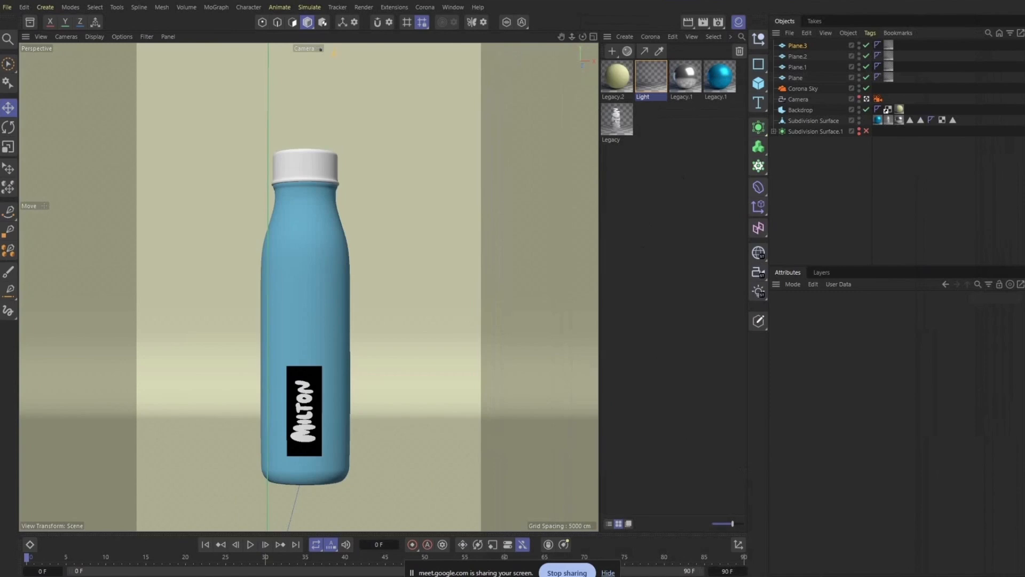
pyautogui.hotkey('alt', 'Tab')
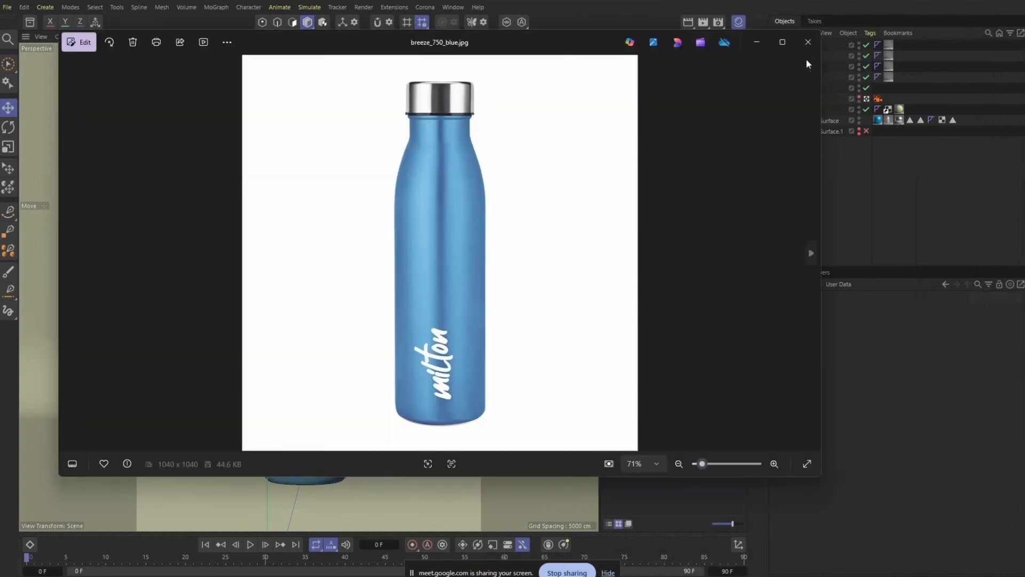
pyautogui.click(807, 43)
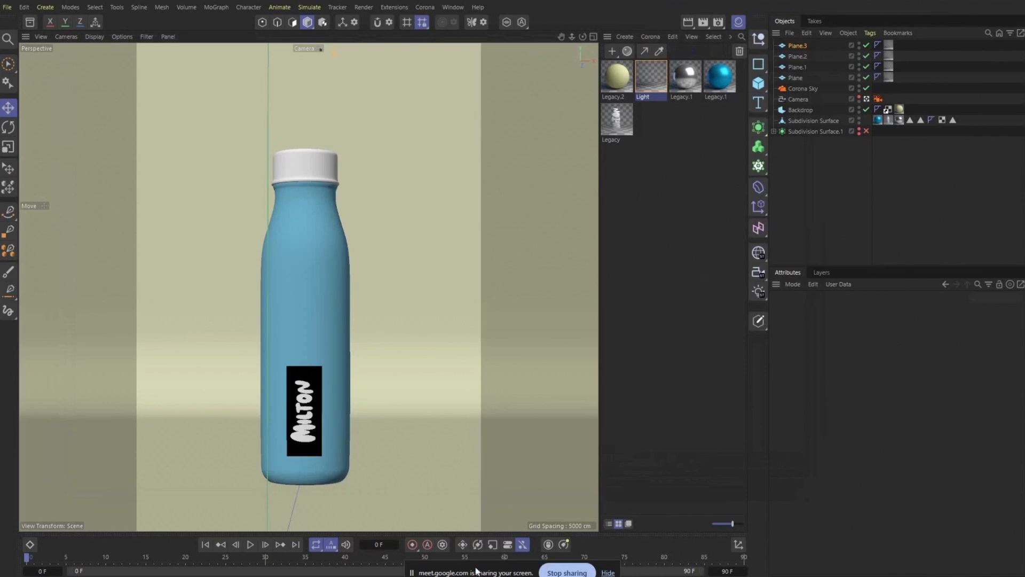
pyautogui.moveTo(465, 573)
pyautogui.click(495, 544)
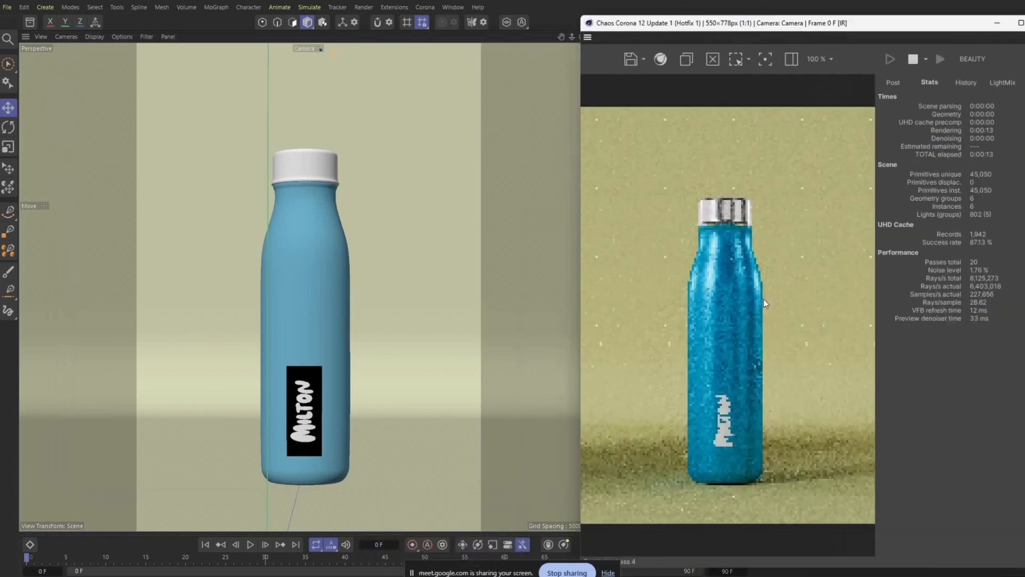
pyautogui.moveTo(873, 32); pyautogui.dragTo(878, 160)
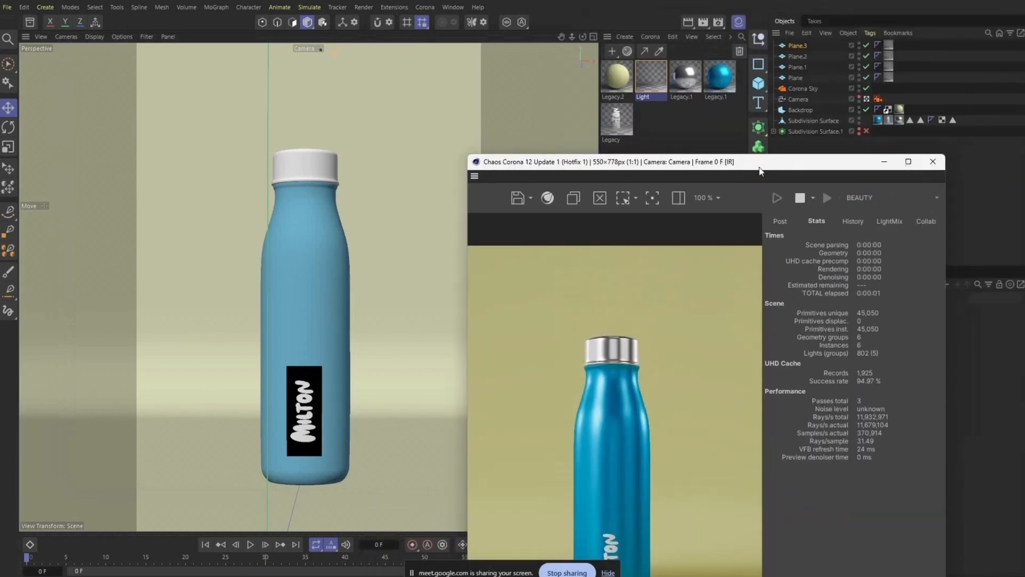
pyautogui.click(884, 162)
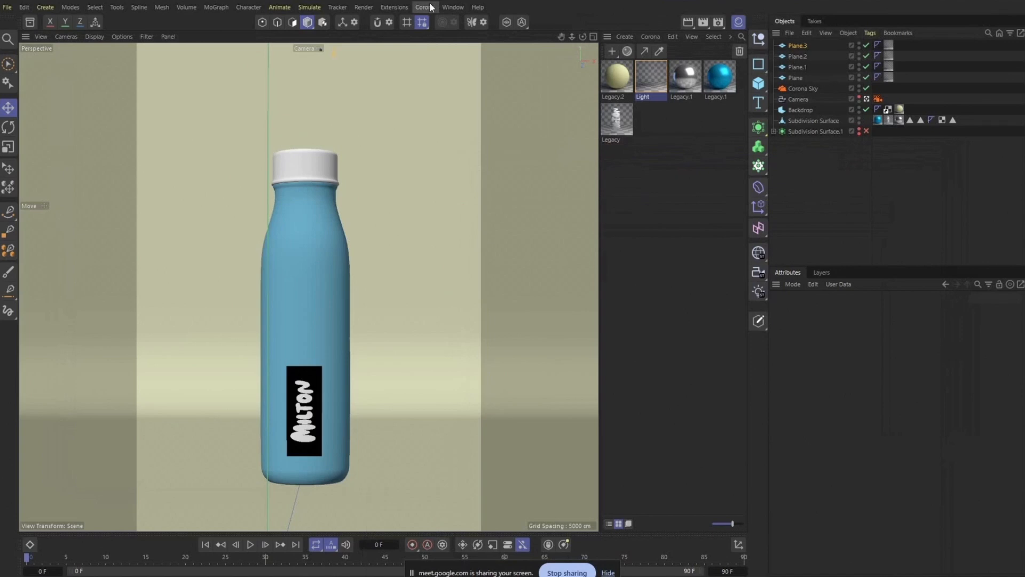
# Step: Open the Chaos Cosmos browser and look through the 3D Models assets and their Accessories category
pyautogui.click(425, 7)
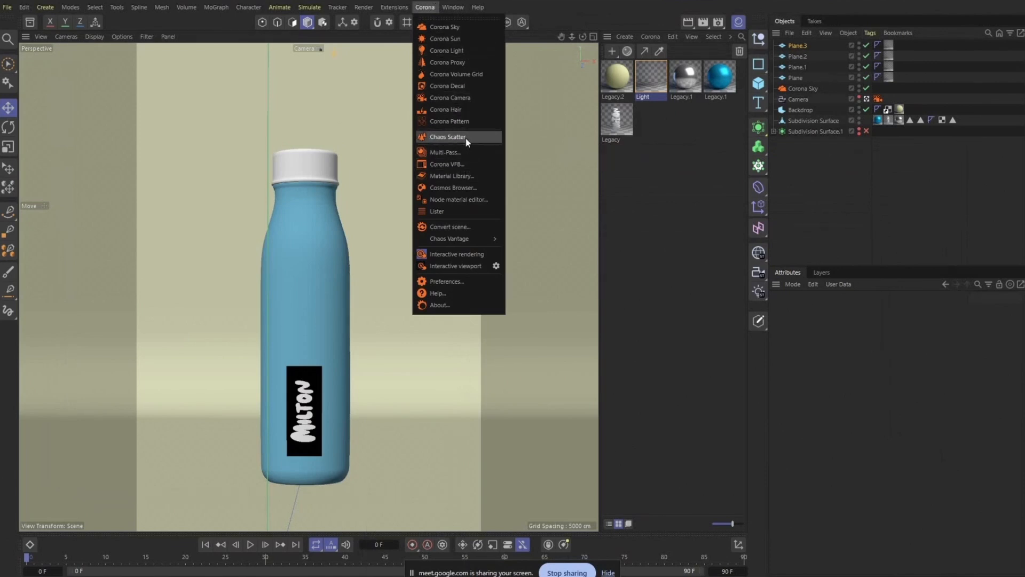
pyautogui.click(462, 188)
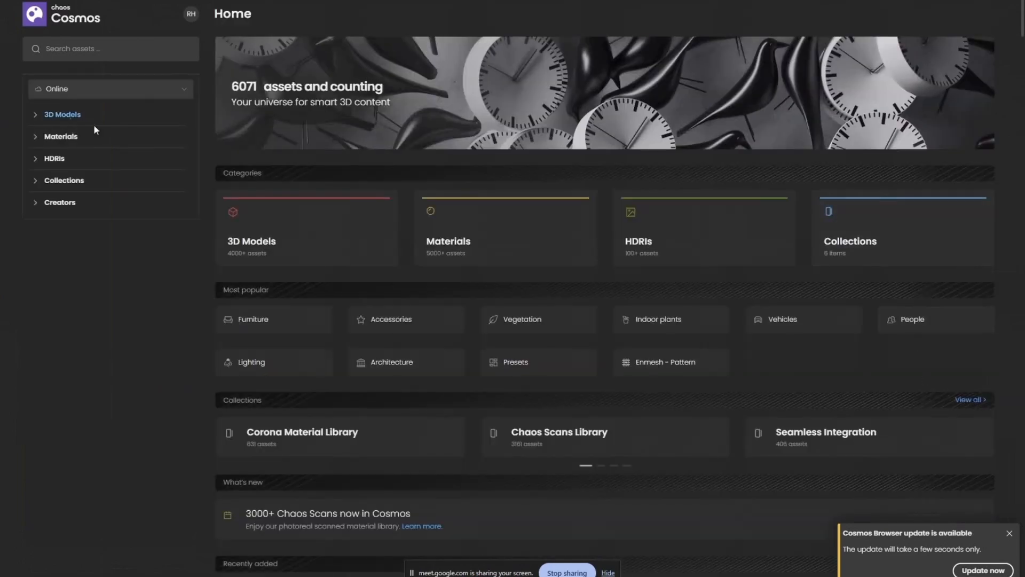
pyautogui.scroll(-10, 350, 287)
pyautogui.scroll(-15, 350, 287)
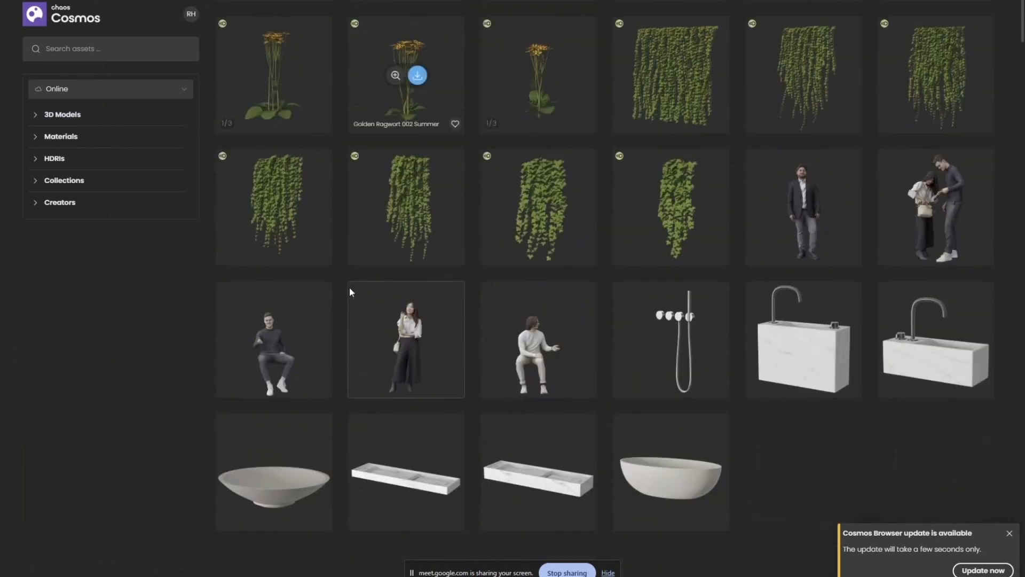
pyautogui.scroll(-10, 350, 288)
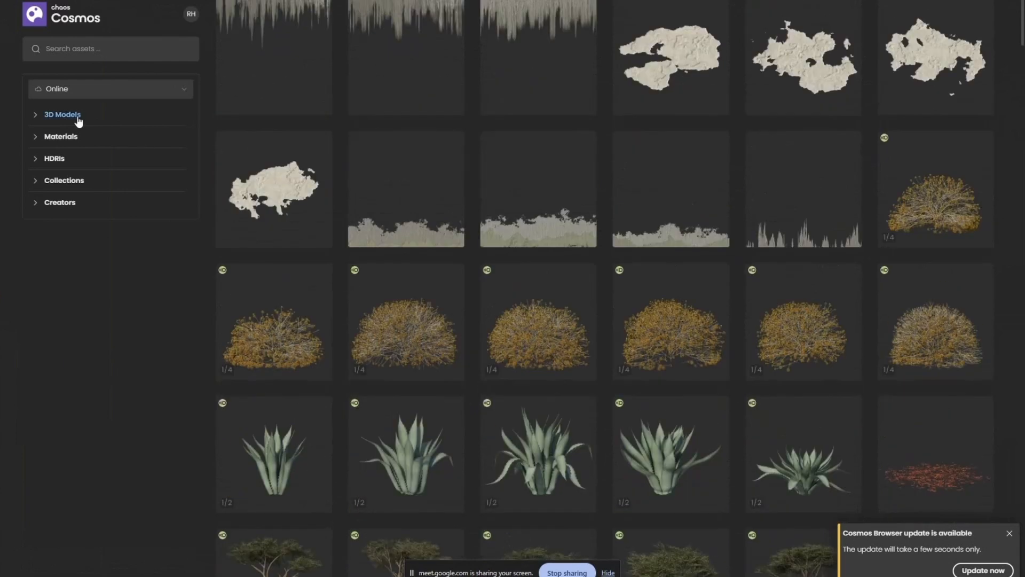
pyautogui.click(78, 116)
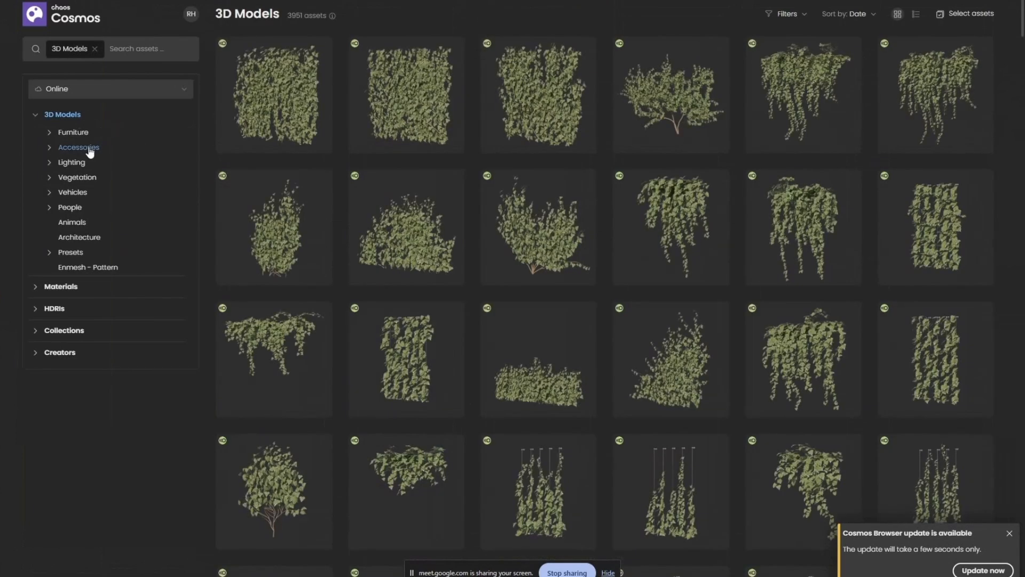
pyautogui.scroll(-6, 457, 171)
pyautogui.scroll(-5, 457, 170)
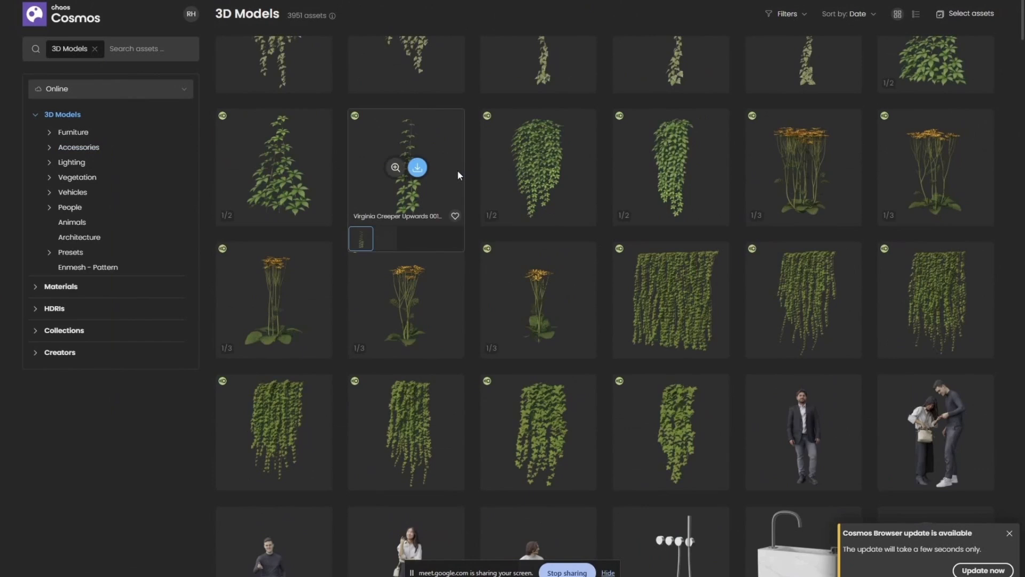
pyautogui.moveTo(293, 137)
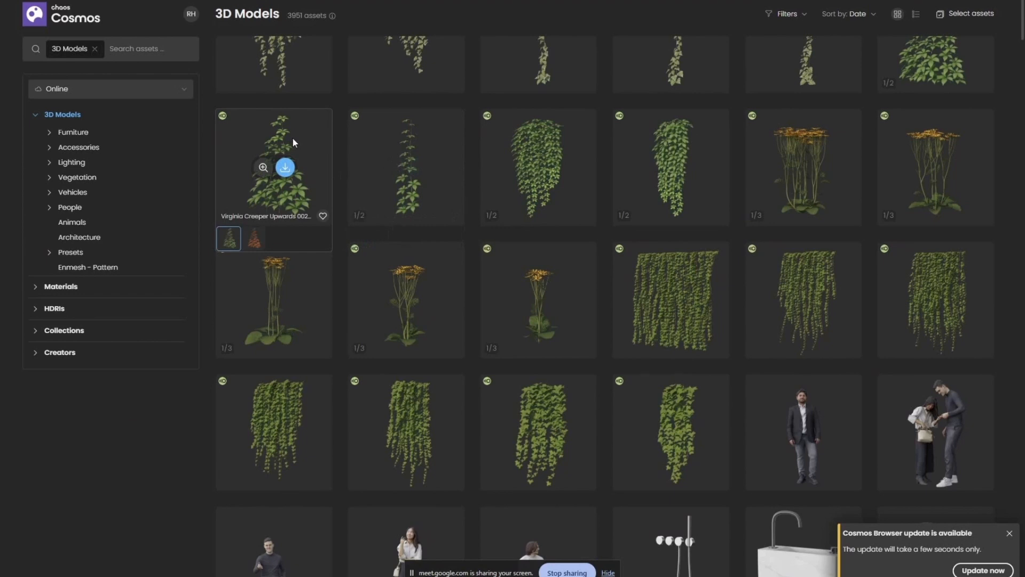
pyautogui.click(79, 147)
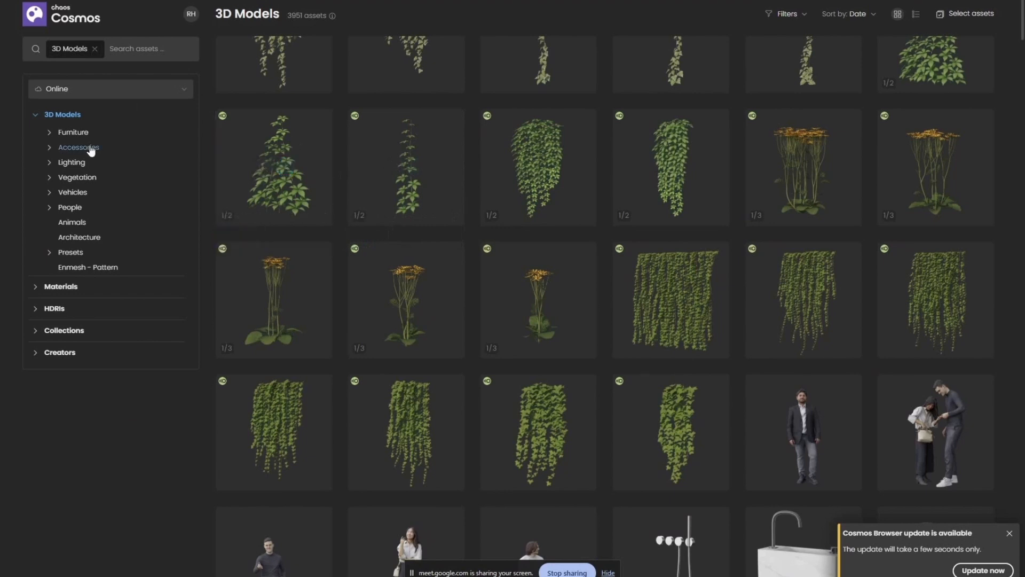
pyautogui.click(35, 120)
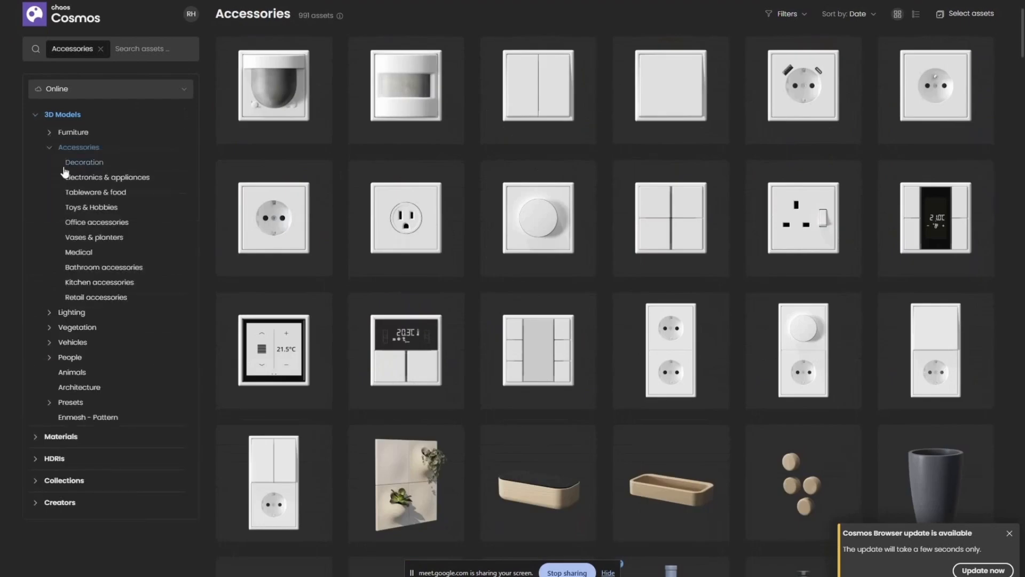
pyautogui.click(50, 149)
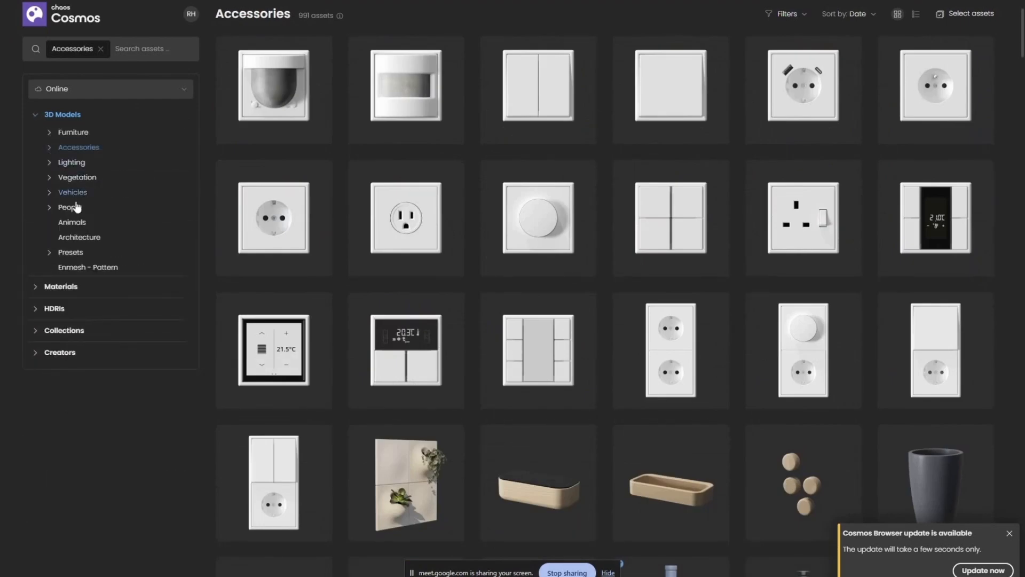
# Step: Browse the Car paint, Carbon and Fabric materials in Cosmos and bring the Carpet Rectangles fabric into the scene
pyautogui.click(73, 287)
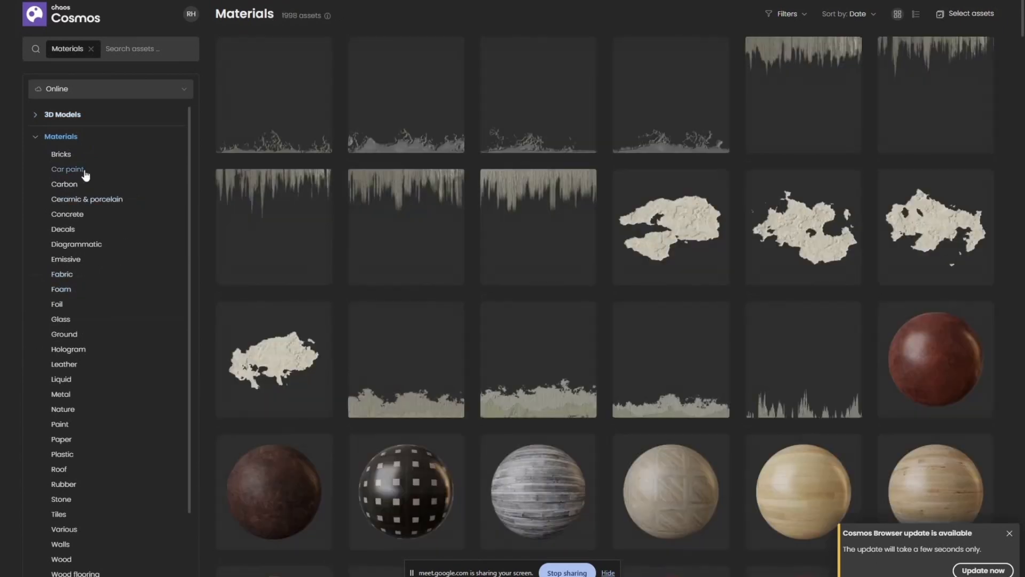
pyautogui.click(84, 172)
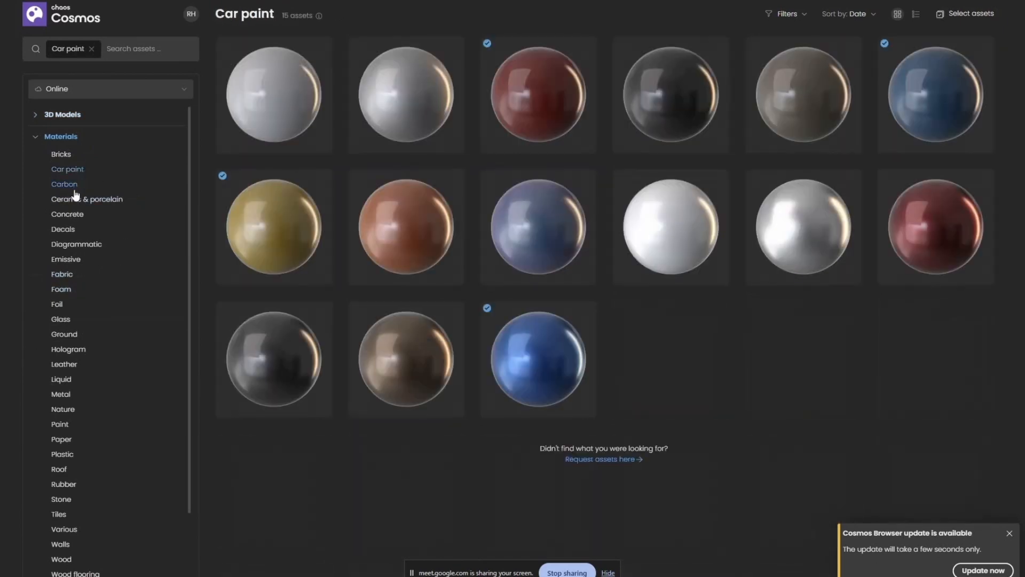
pyautogui.click(74, 186)
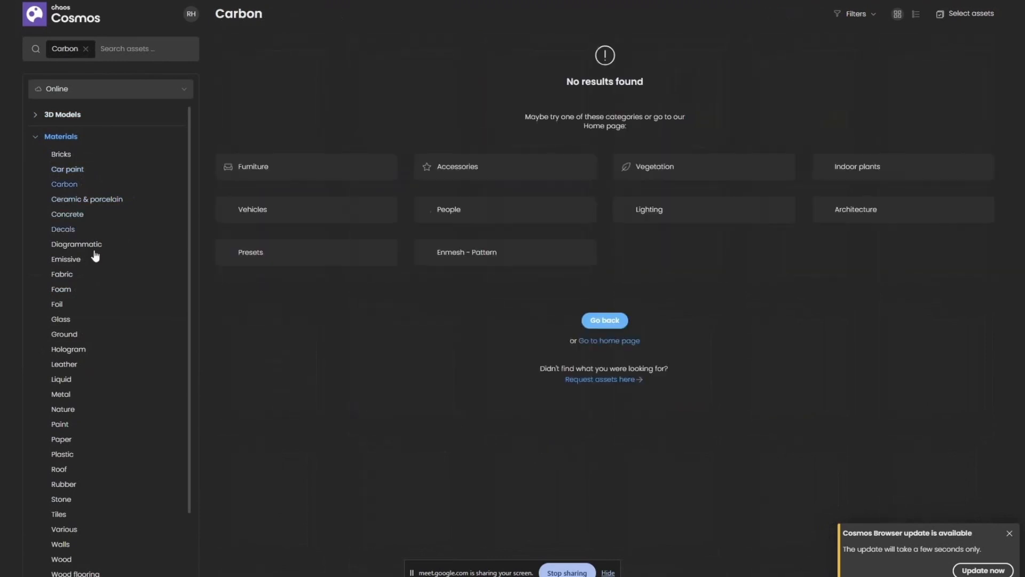
pyautogui.click(74, 274)
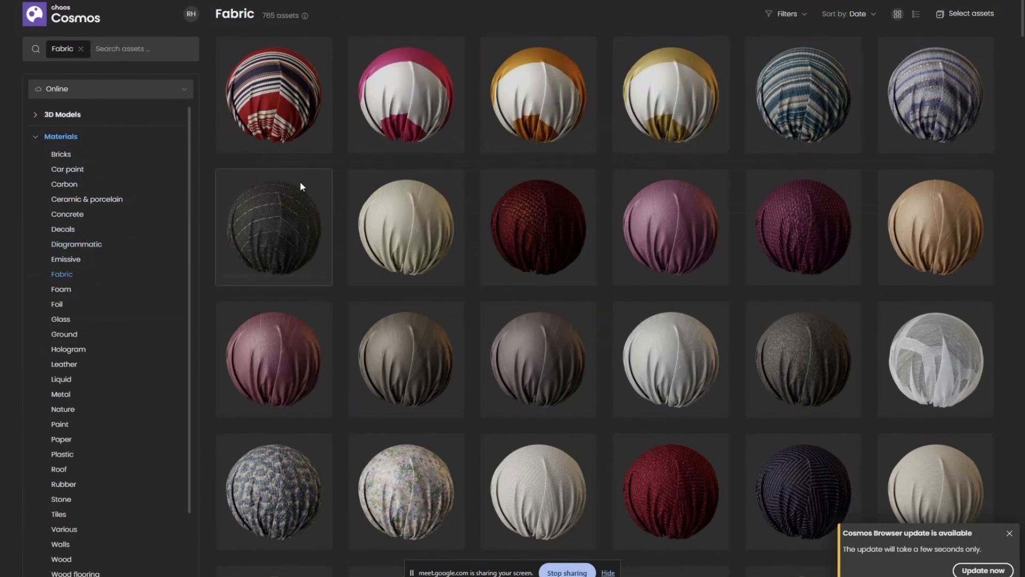
pyautogui.moveTo(300, 182)
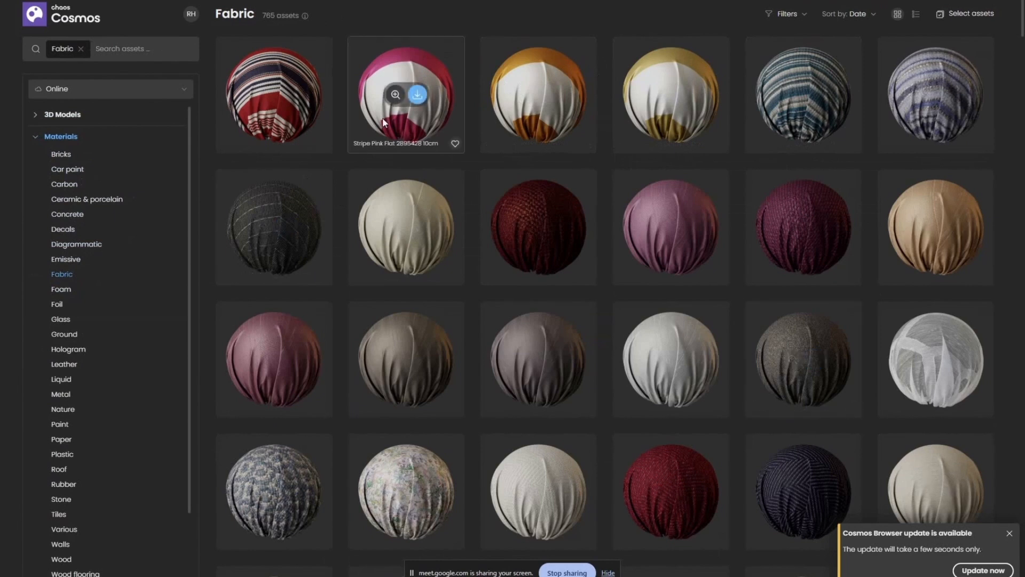
pyautogui.scroll(-5, 464, 280)
pyautogui.scroll(-10, 463, 277)
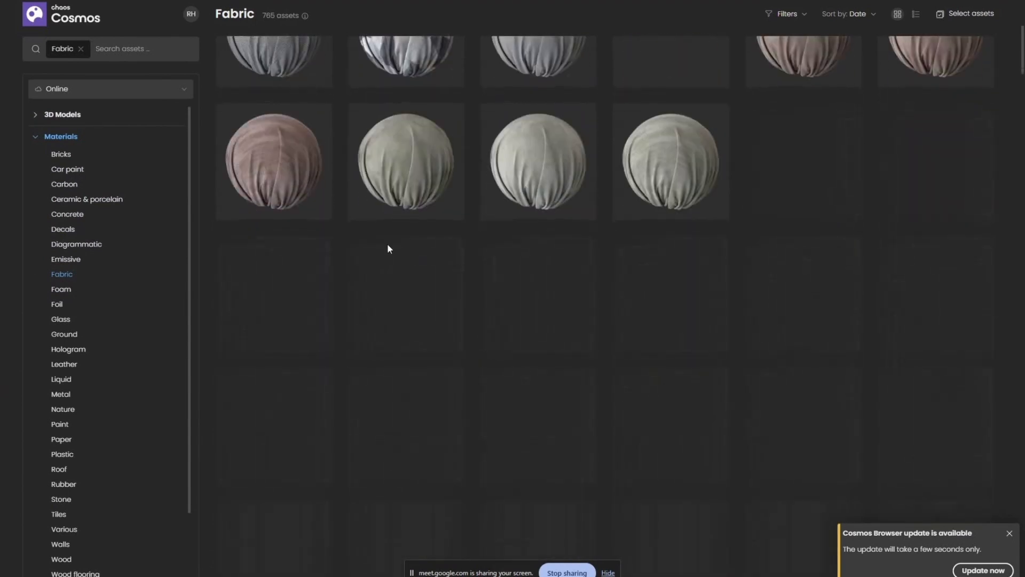
pyautogui.scroll(2, 386, 243)
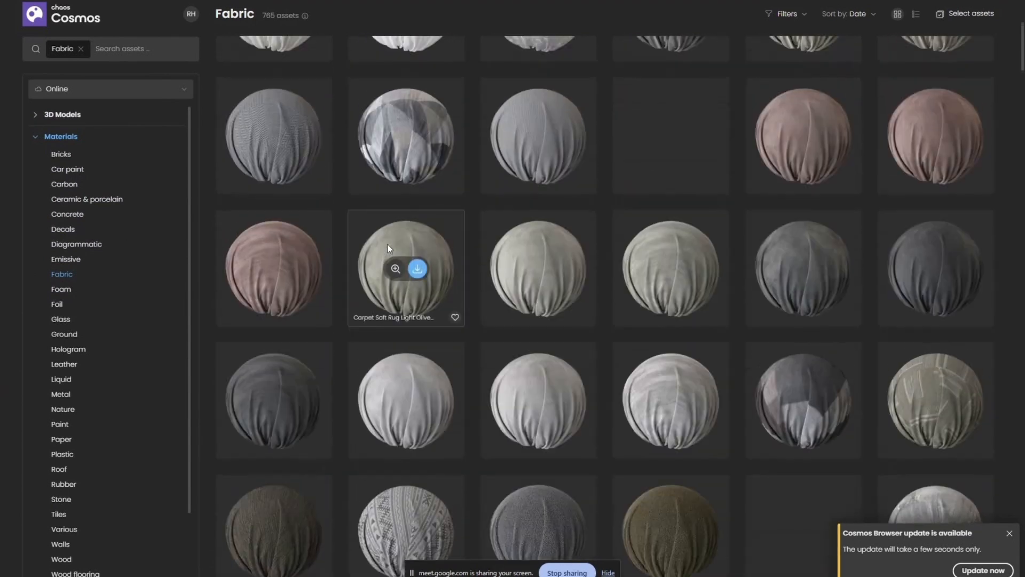
pyautogui.click(822, 401)
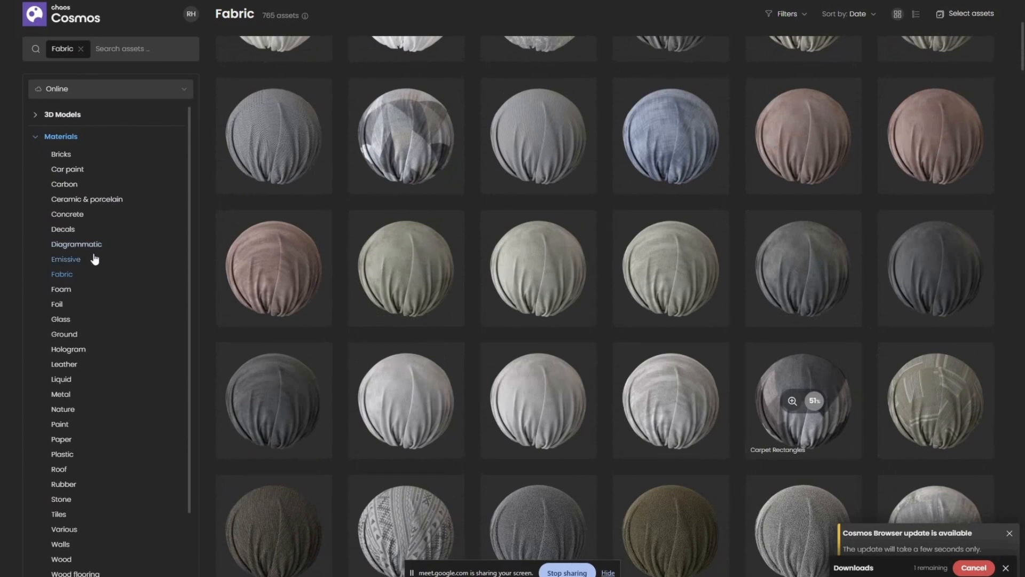
pyautogui.scroll(-2, 94, 264)
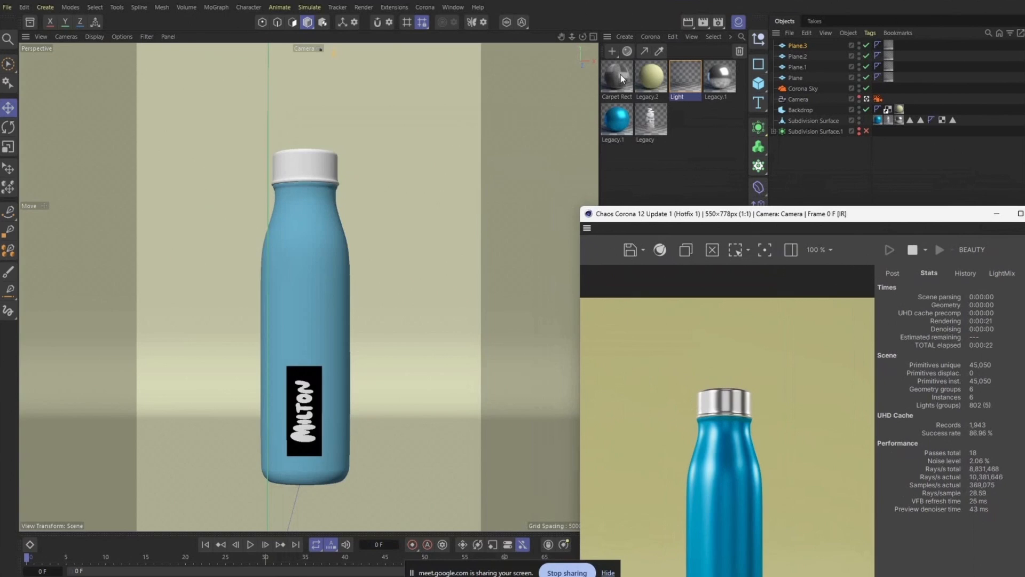
# Step: Replace the backdrop's Legacy.2 material with the Carpet Rectangles material and reposition the render window to check the result
pyautogui.moveTo(622, 79); pyautogui.dragTo(903, 114)
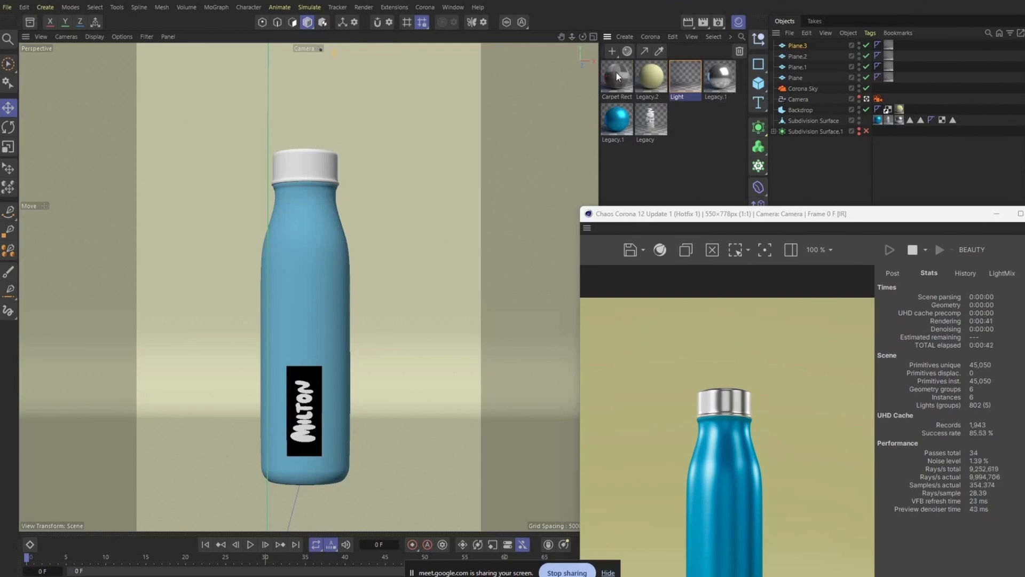
pyautogui.moveTo(617, 74); pyautogui.dragTo(902, 110)
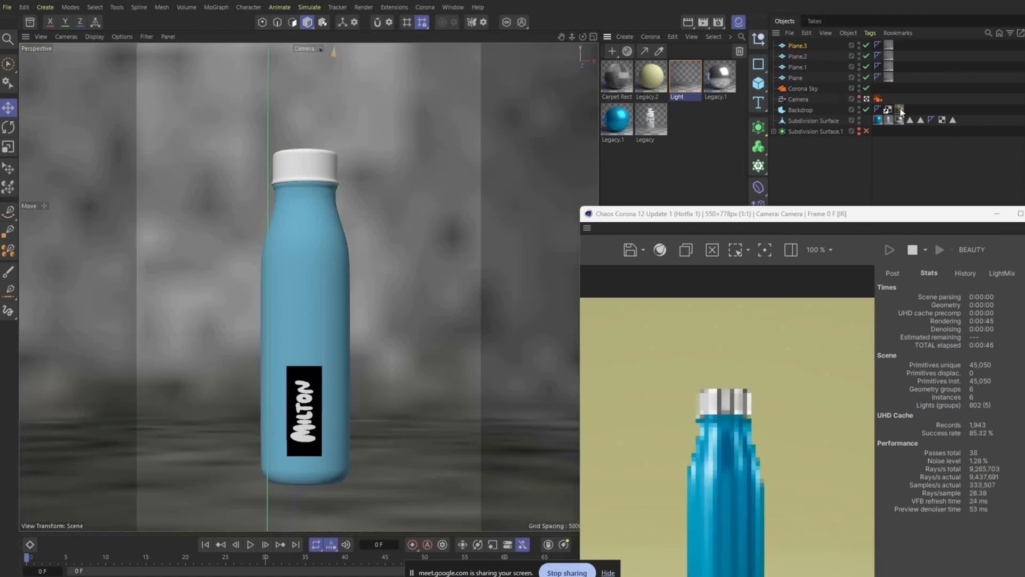
pyautogui.moveTo(800, 214); pyautogui.dragTo(373, 45)
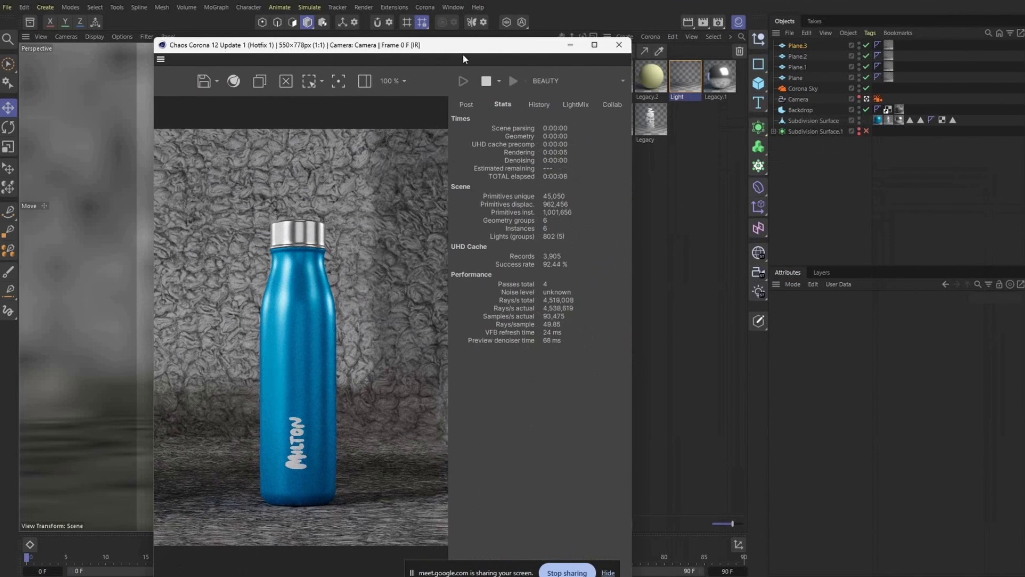
pyautogui.moveTo(462, 50); pyautogui.dragTo(366, 62)
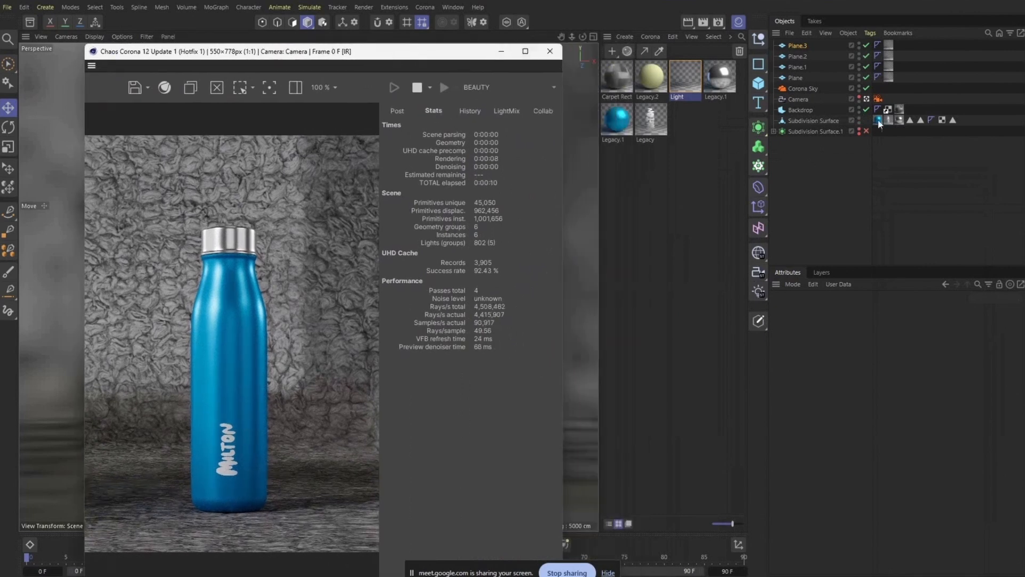
# Step: Set the projection of the backdrop's Carpet Rectangles material to Cubic and check the result in the render window
pyautogui.click(900, 110)
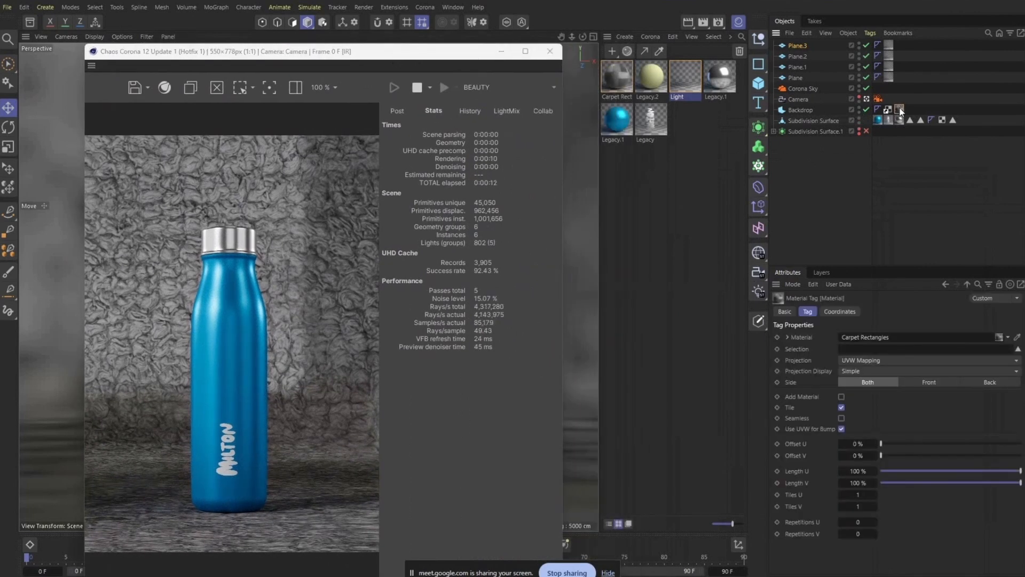
pyautogui.click(874, 360)
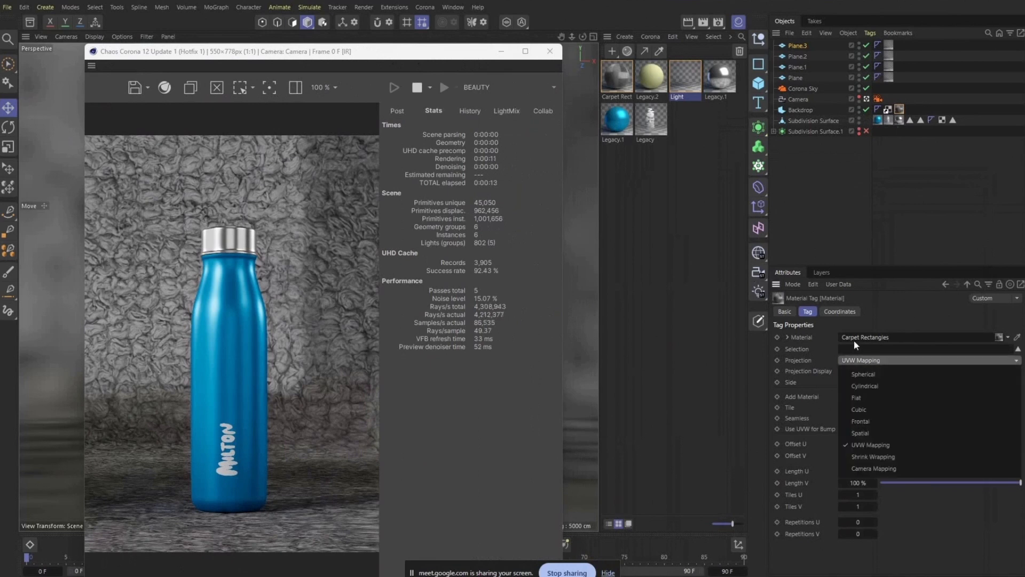
pyautogui.click(872, 406)
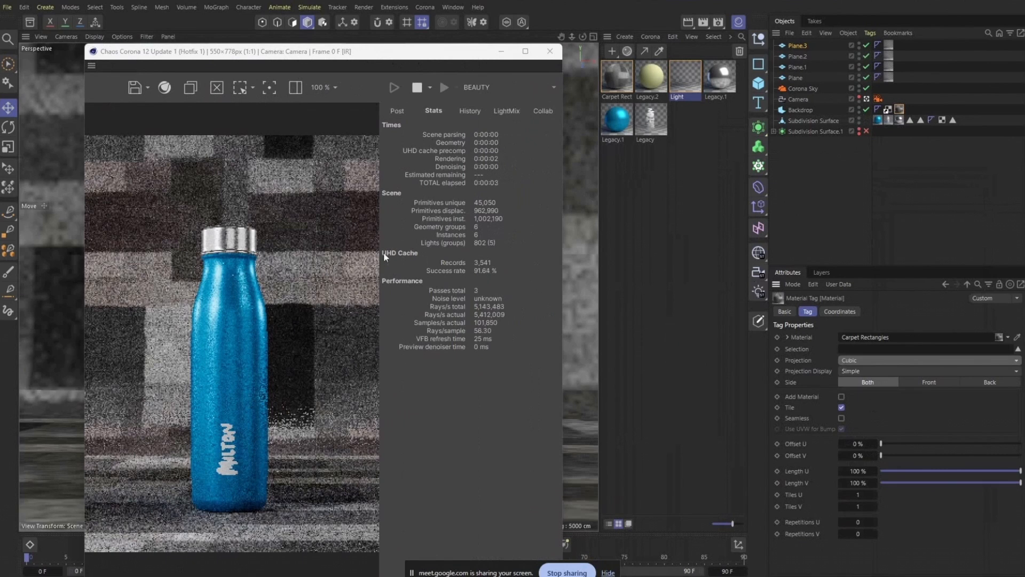
pyautogui.moveTo(334, 57); pyautogui.dragTo(541, 49)
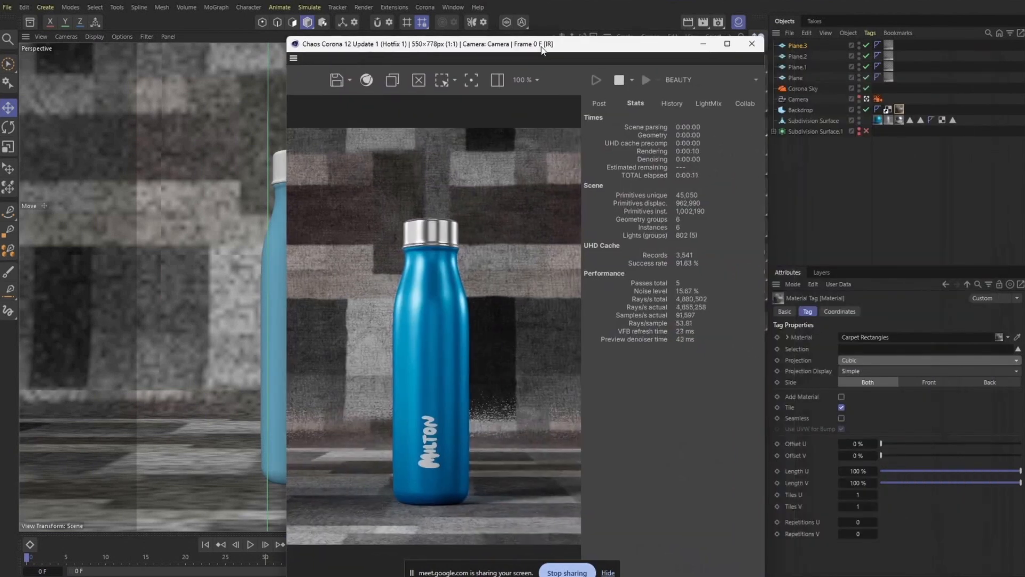
pyautogui.moveTo(541, 49); pyautogui.dragTo(419, 38)
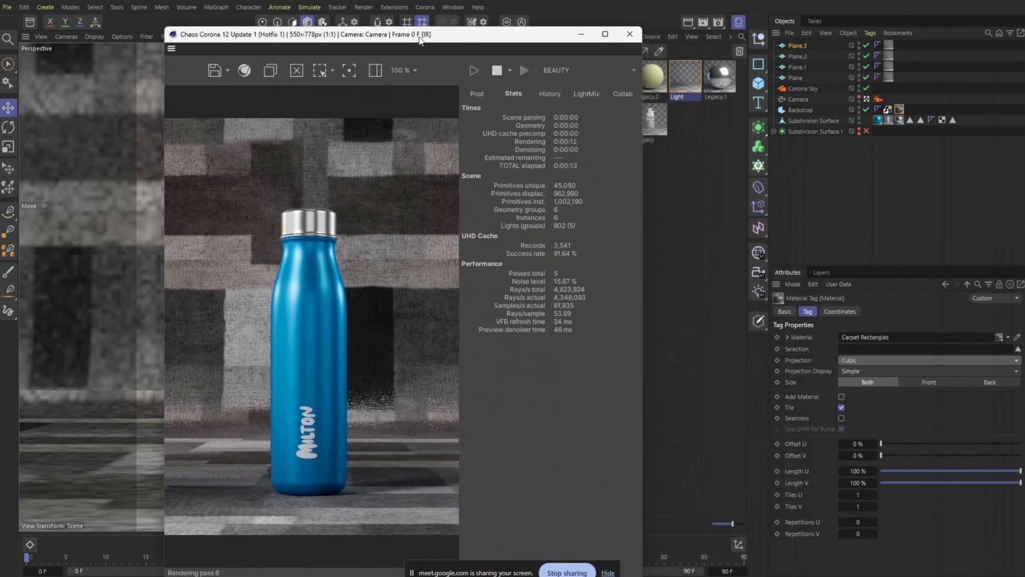
pyautogui.scroll(-1, 379, 325)
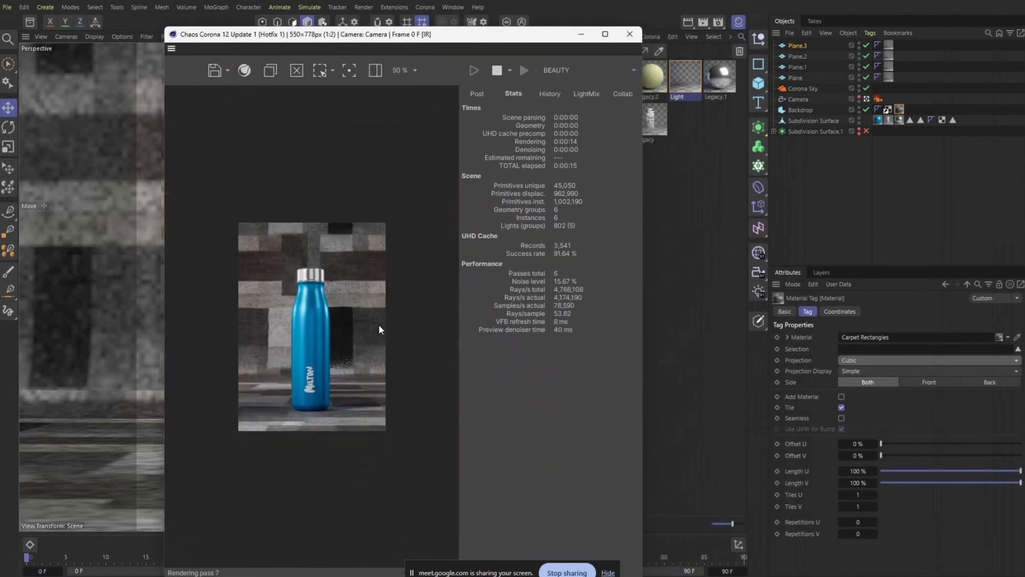
pyautogui.scroll(1, 379, 329)
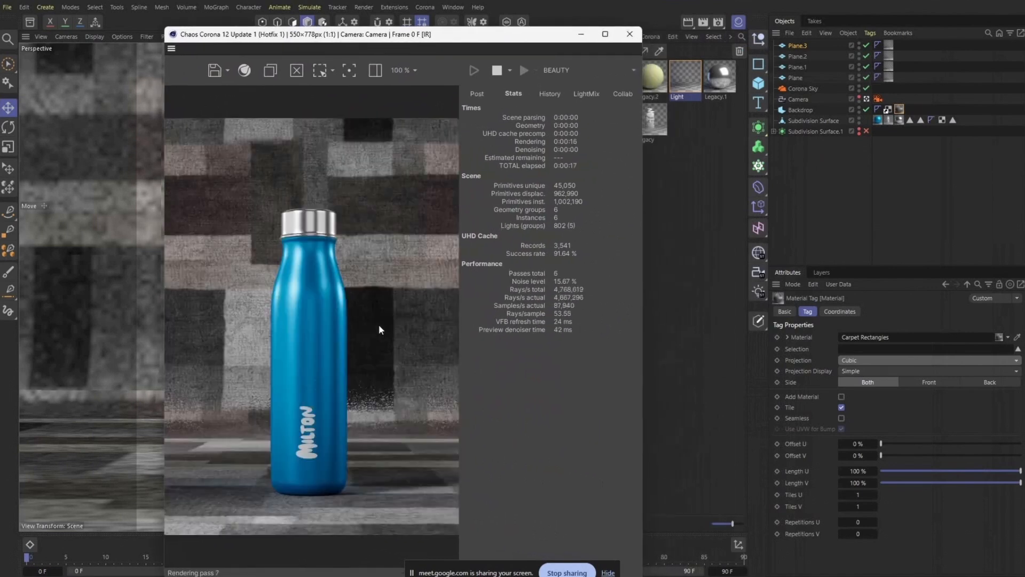
# Step: Switch to the Chaos Cosmos browser and show only the downloaded assets
pyautogui.hotkey('alt', 'Tab')
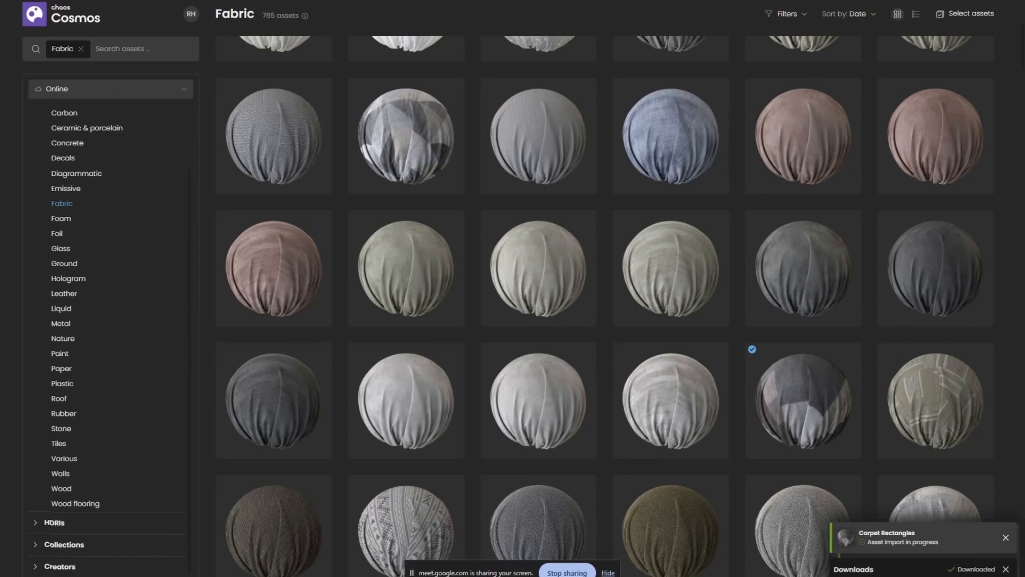
pyautogui.click(92, 91)
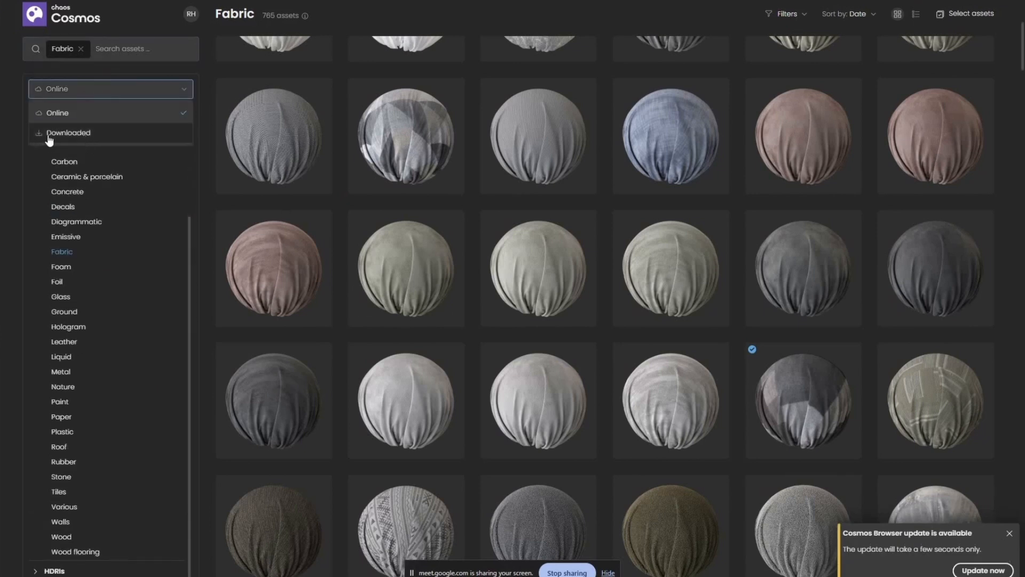
pyautogui.click(155, 112)
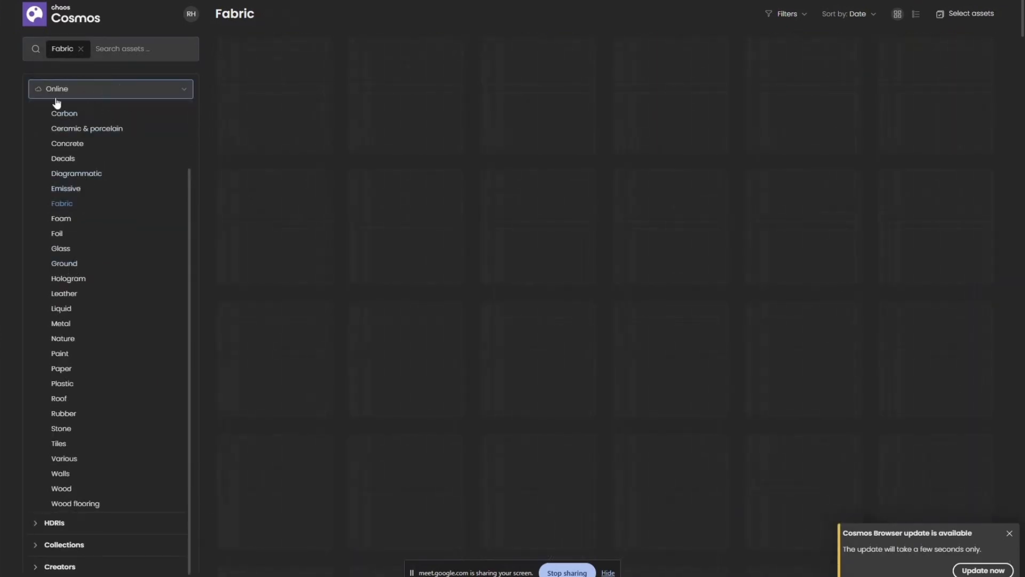
pyautogui.click(78, 53)
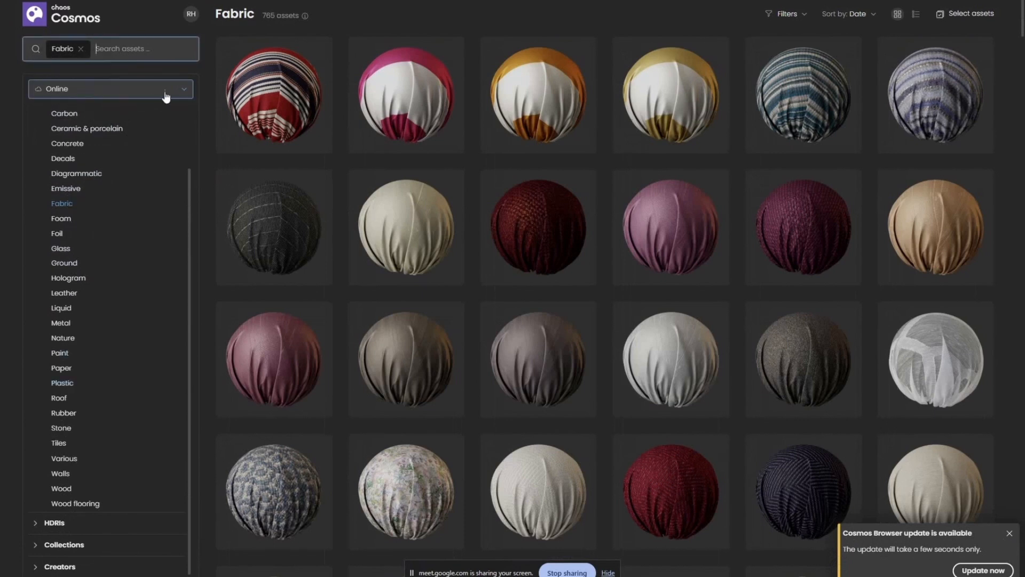
pyautogui.click(183, 98)
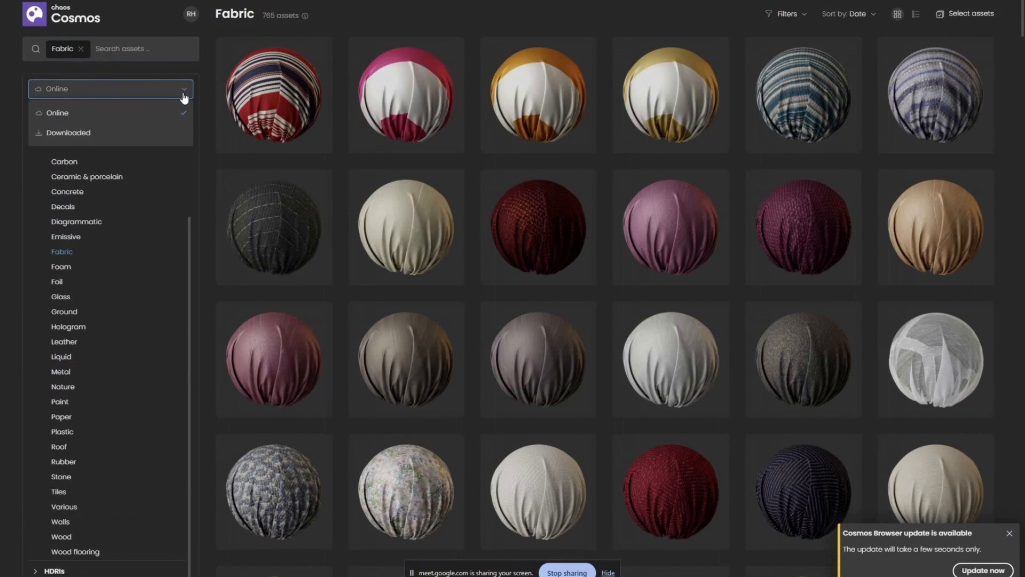
pyautogui.click(89, 133)
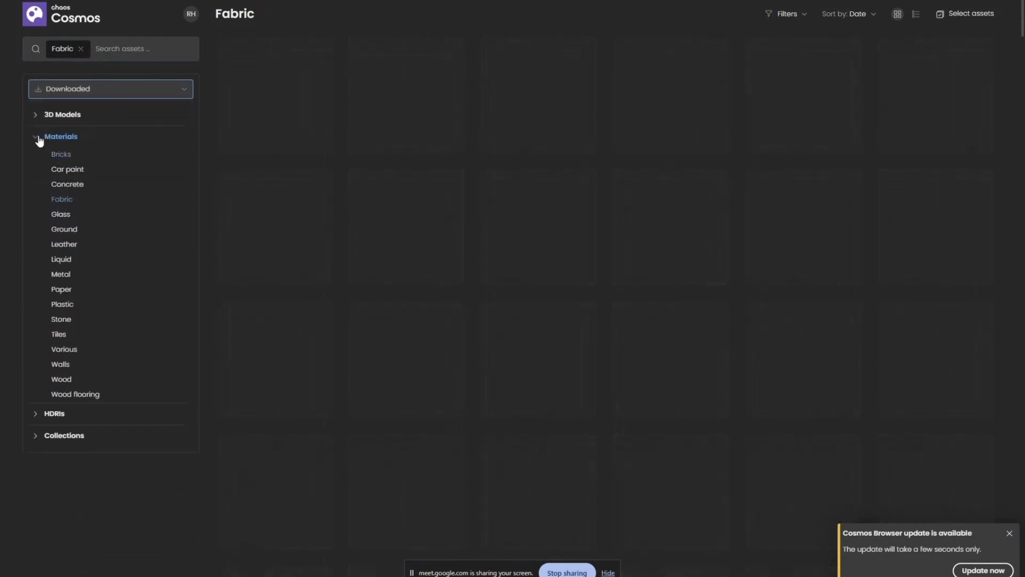
# Step: Dismiss the browser update notice and look through the downloaded Accessories in the 3D Models category
pyautogui.click(37, 138)
pyautogui.click(35, 114)
pyautogui.click(81, 147)
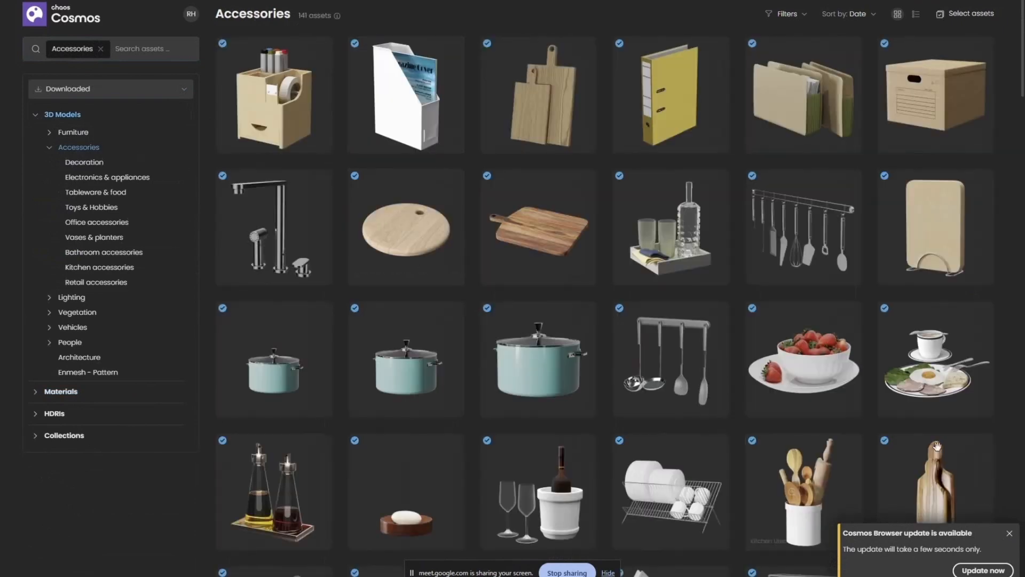
pyautogui.click(1010, 533)
pyautogui.scroll(-15, 666, 398)
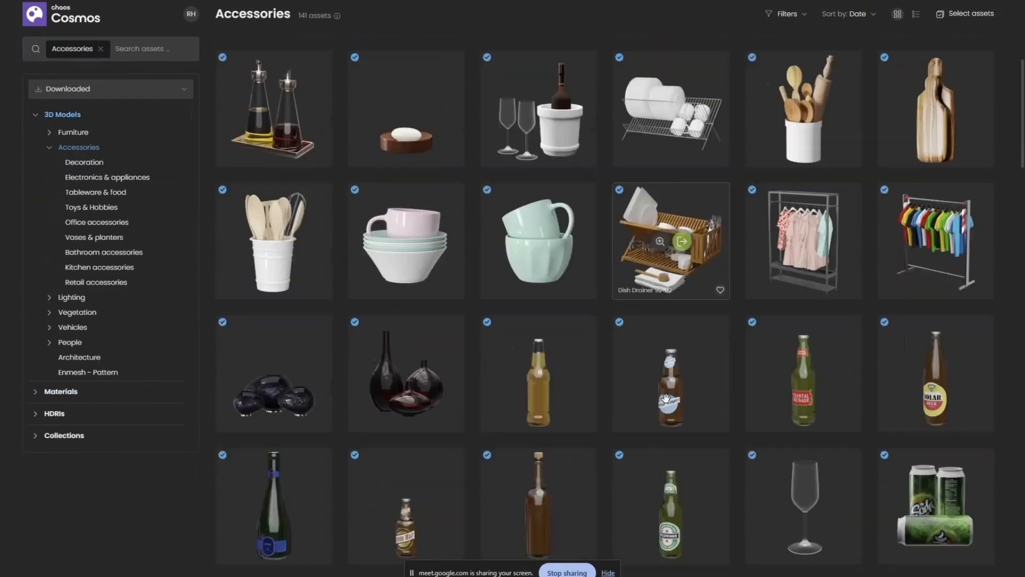
pyautogui.scroll(-20, 666, 397)
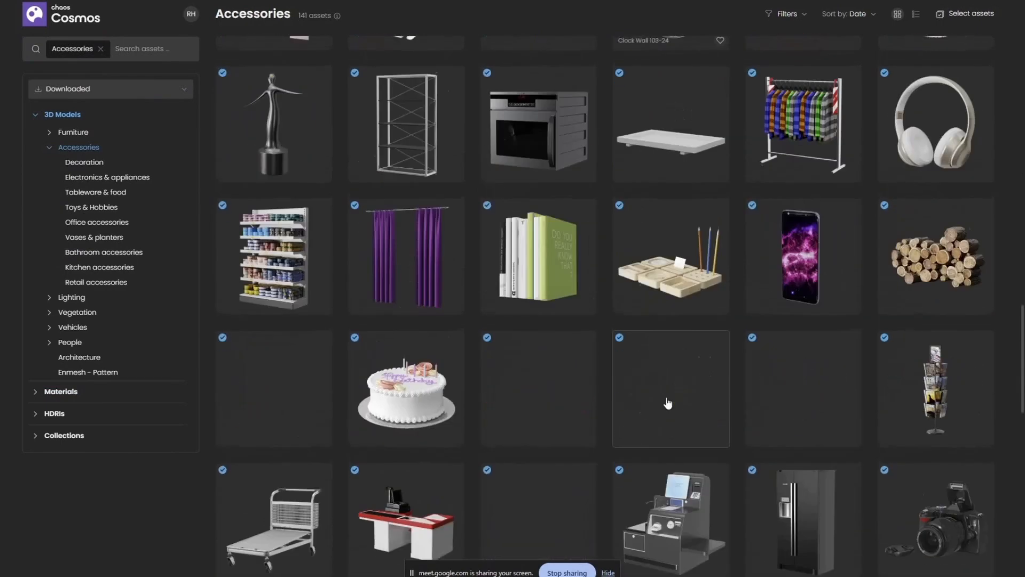
pyautogui.scroll(-12, 666, 398)
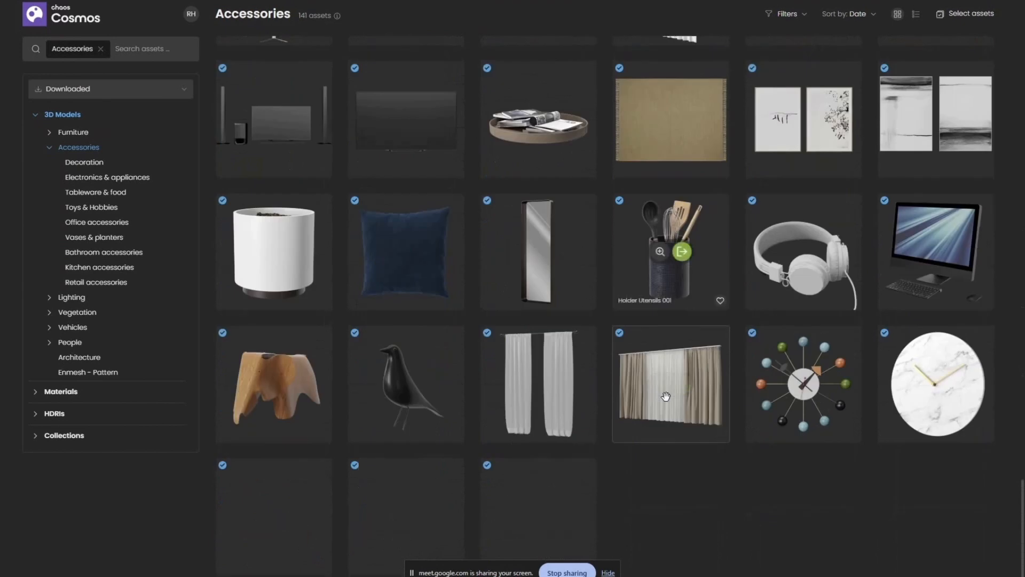
# Step: Return to the online assets and look through the Decoration models under Accessories for possible props
pyautogui.click(63, 88)
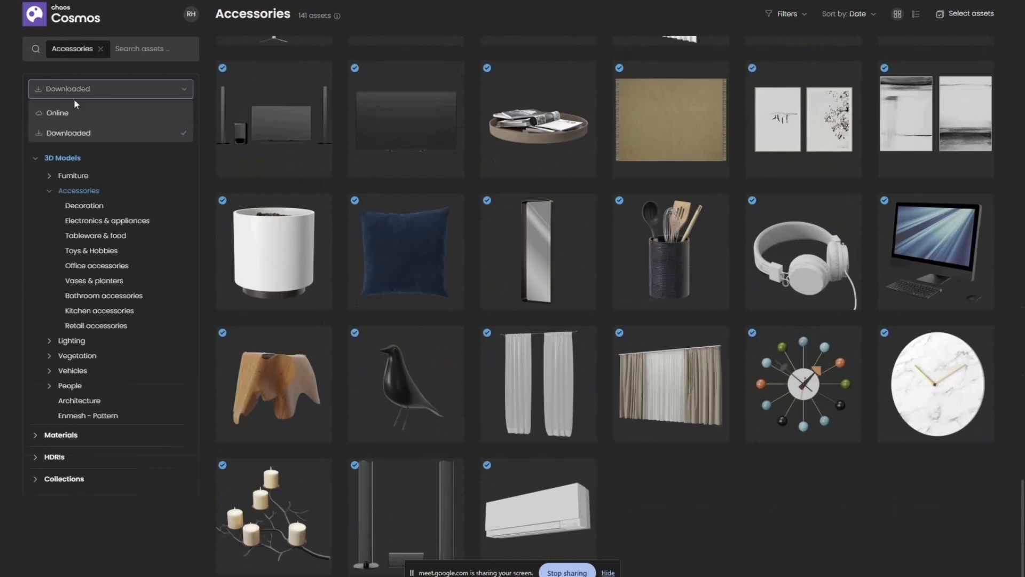
pyautogui.click(58, 113)
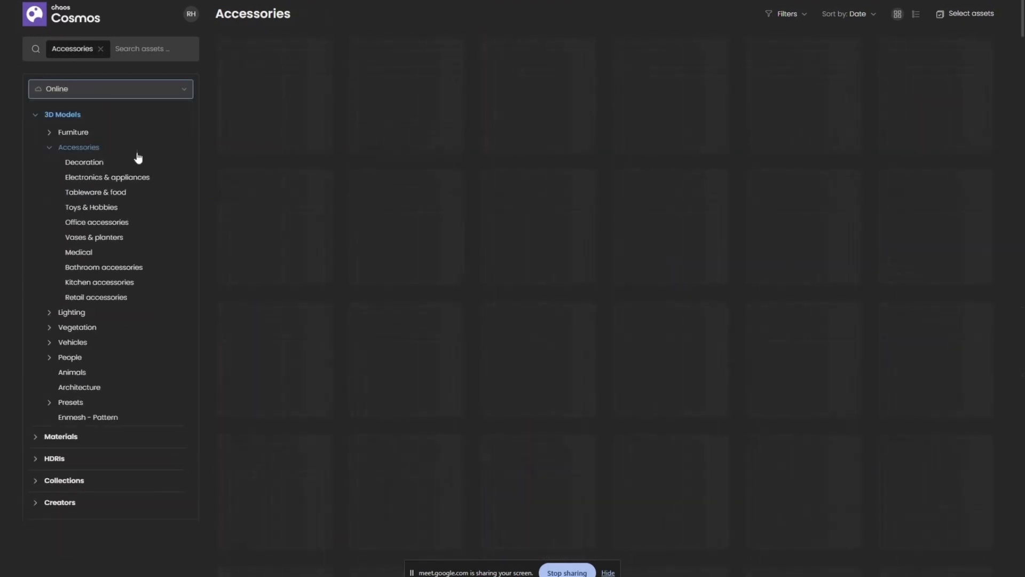
pyautogui.click(98, 165)
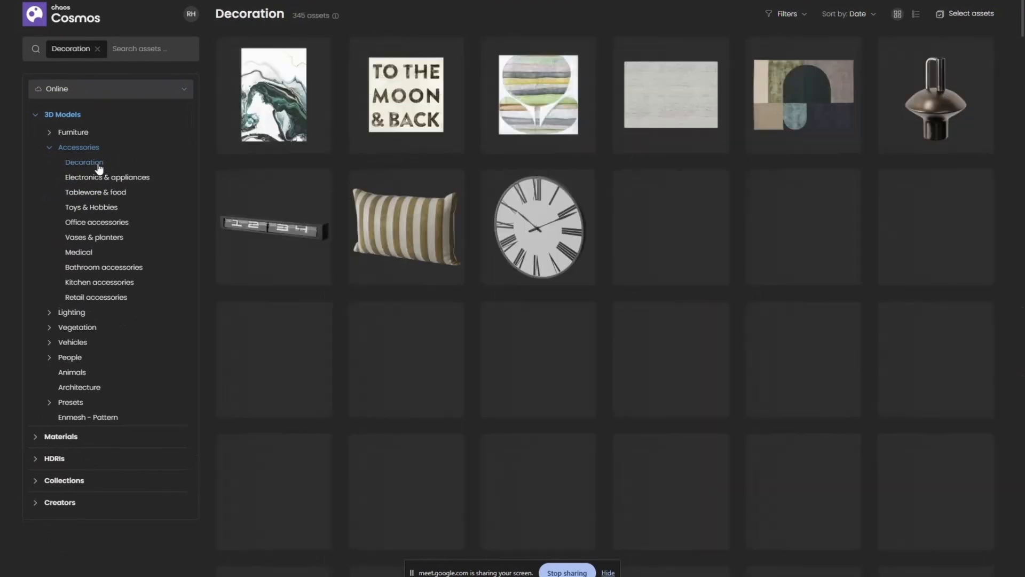
pyautogui.scroll(-7, 513, 200)
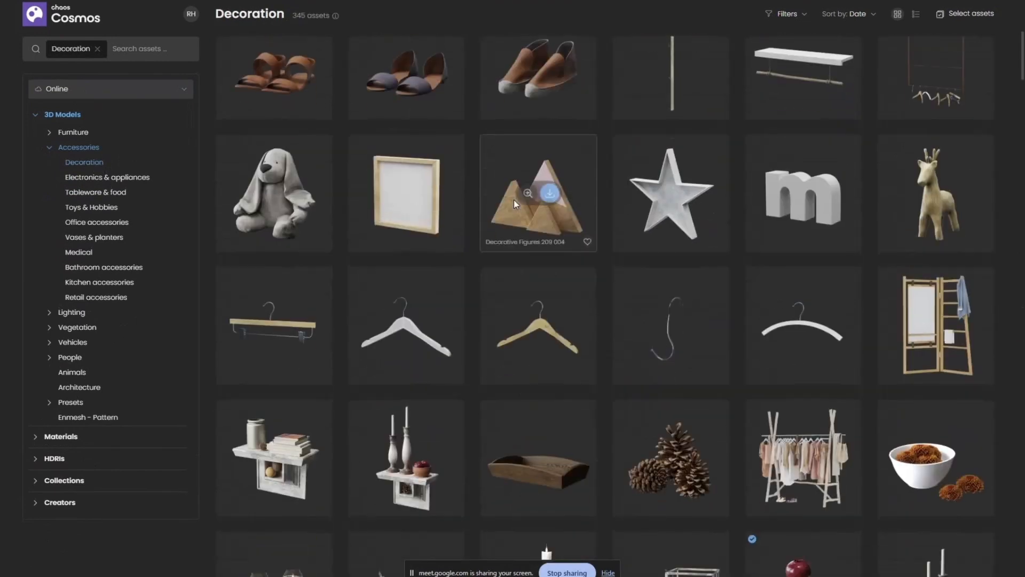
pyautogui.scroll(-20, 514, 199)
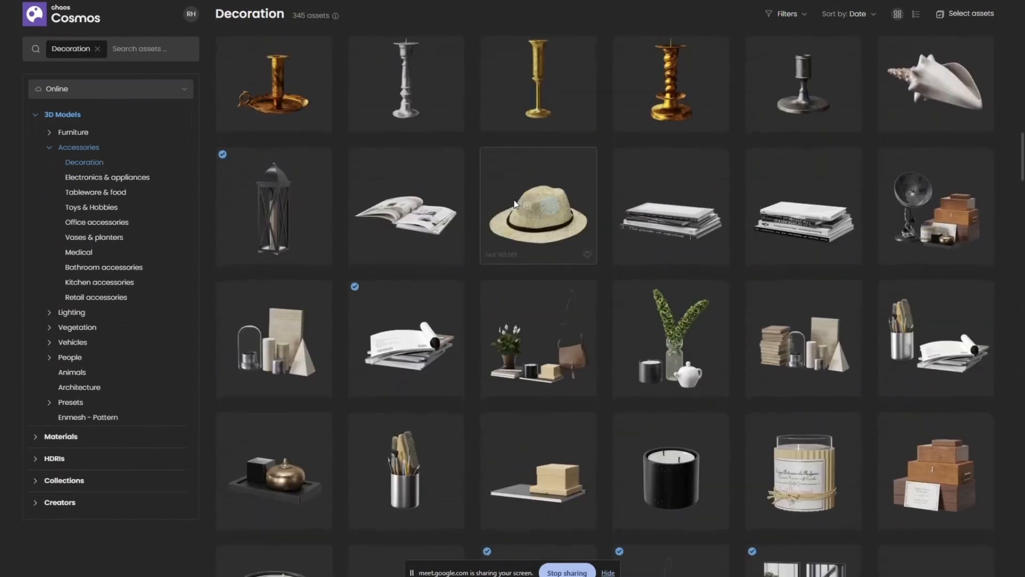
pyautogui.scroll(-14, 514, 203)
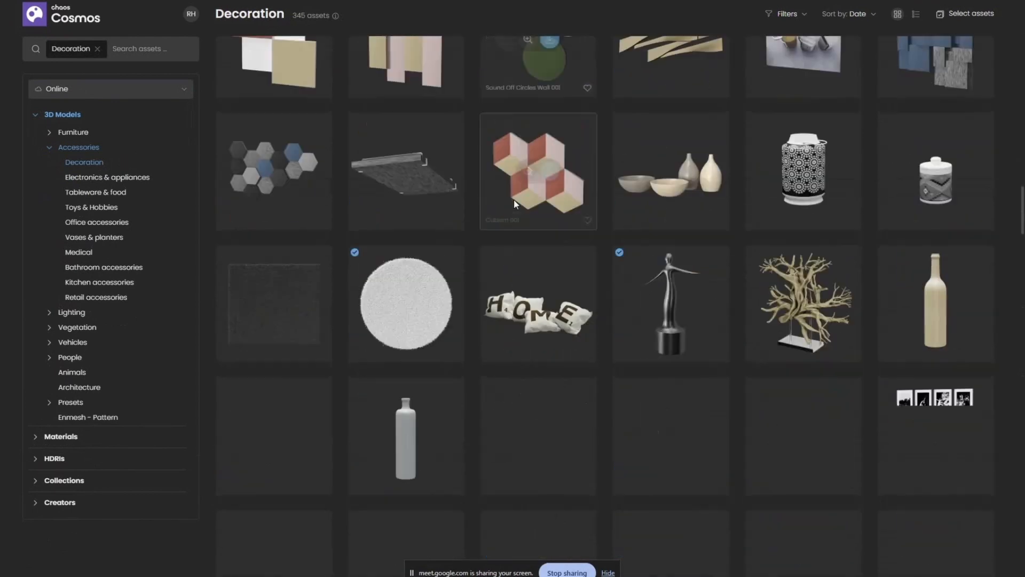
pyautogui.scroll(-14, 514, 200)
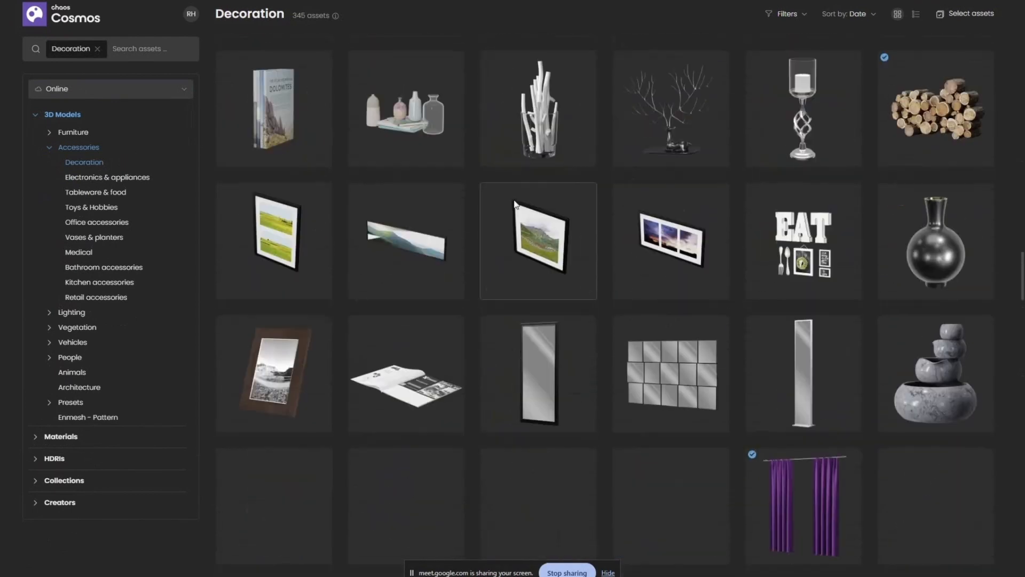
pyautogui.scroll(-15, 513, 199)
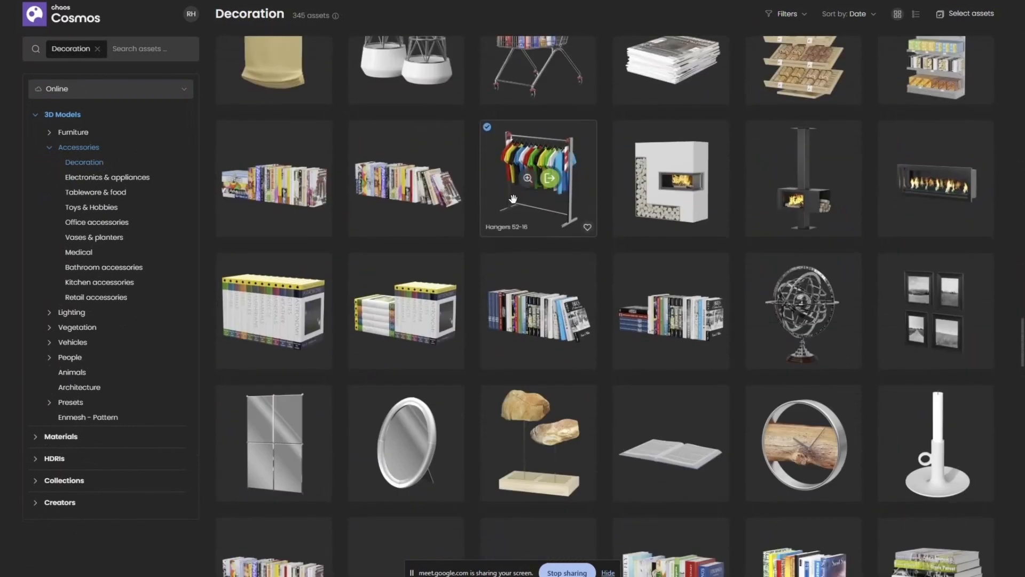
pyautogui.scroll(-14, 513, 199)
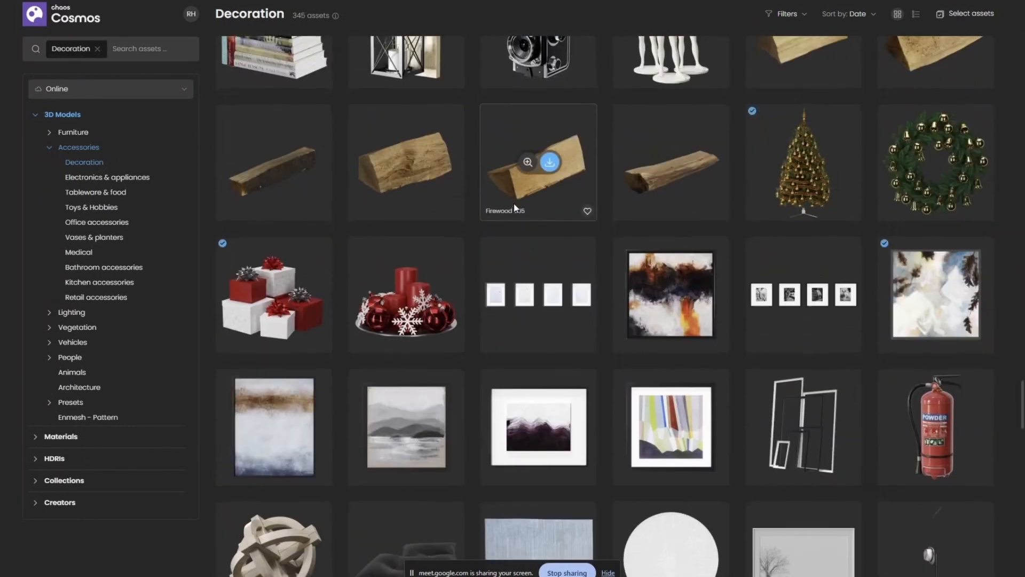
pyautogui.scroll(-12, 514, 207)
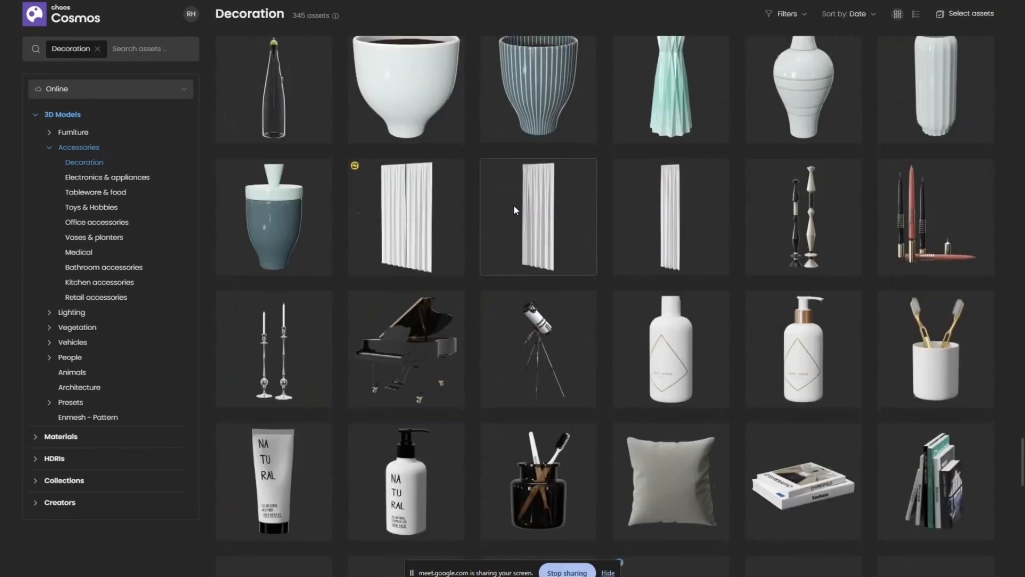
pyautogui.scroll(-7, 514, 205)
# Step: Remove the Decoration filter, search the Cosmos library for "flower" and look through the matching assets
pyautogui.click(114, 49)
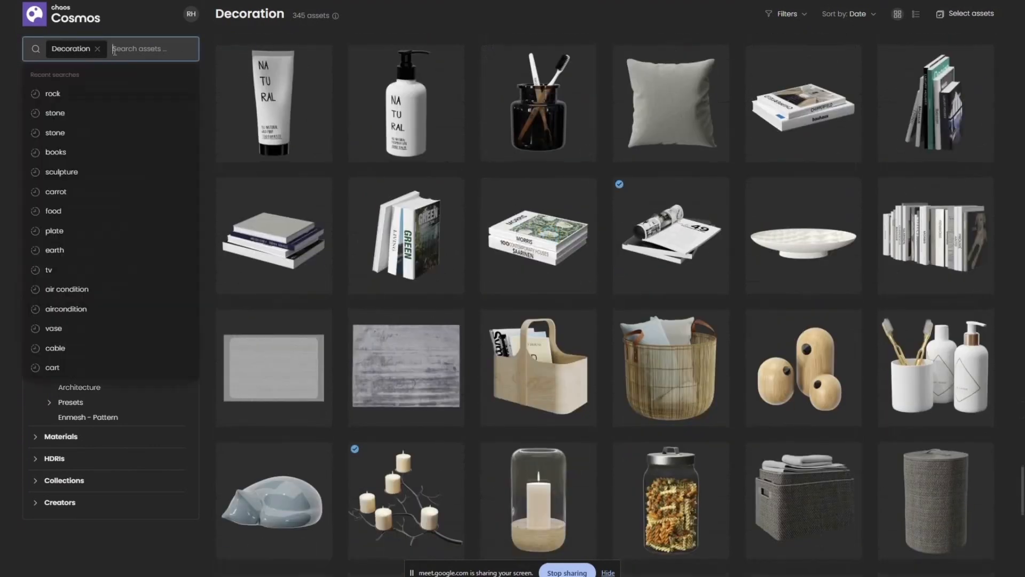
pyautogui.click(97, 48)
pyautogui.write('f')
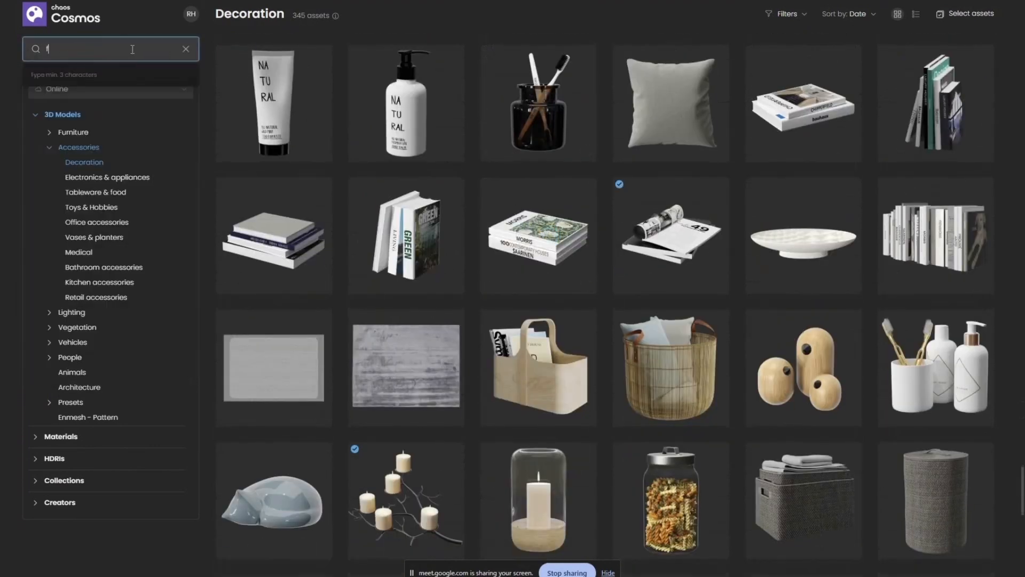
pyautogui.write('lower')
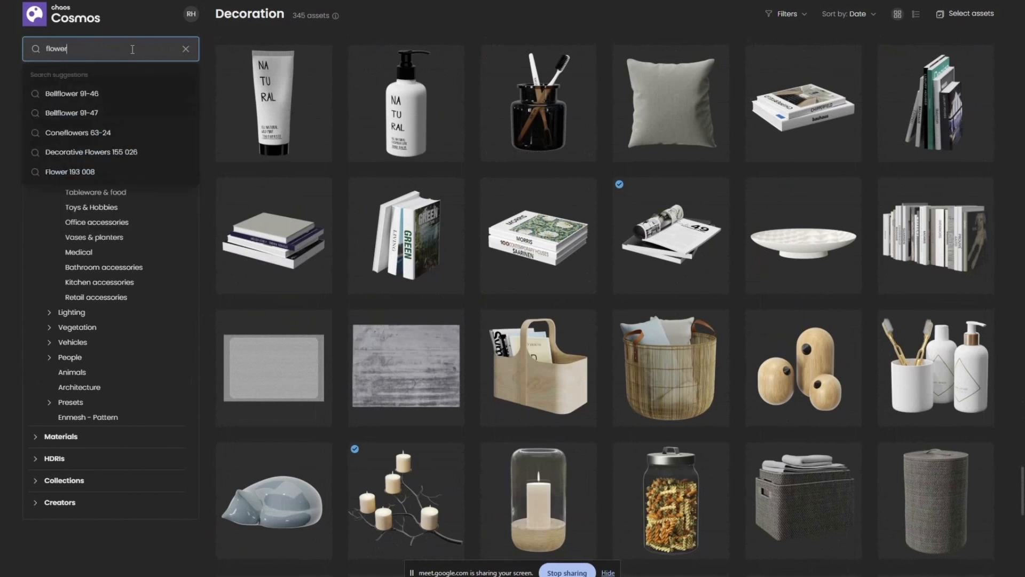
pyautogui.press('Return')
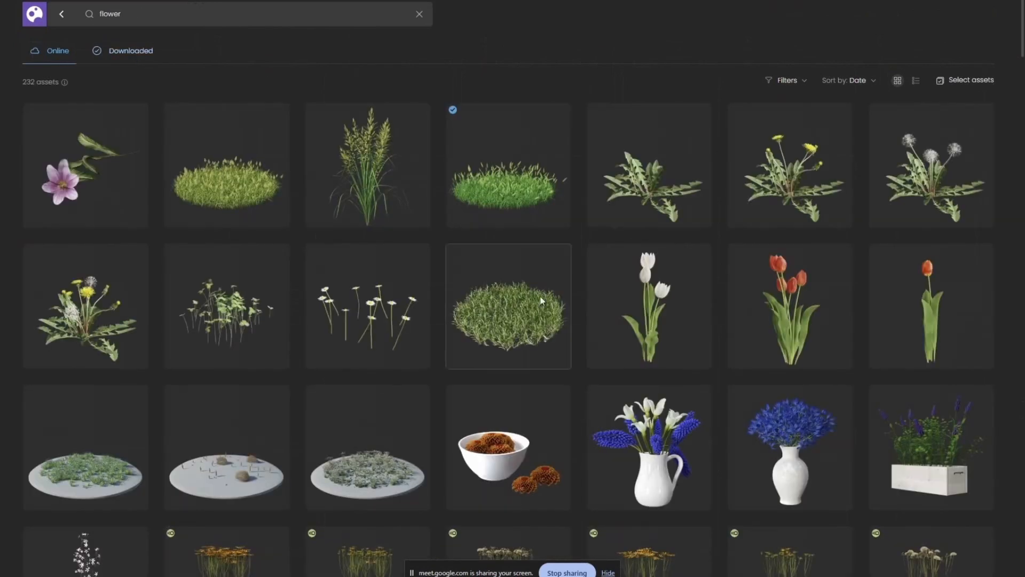
pyautogui.scroll(-5, 569, 313)
pyautogui.scroll(-6, 580, 315)
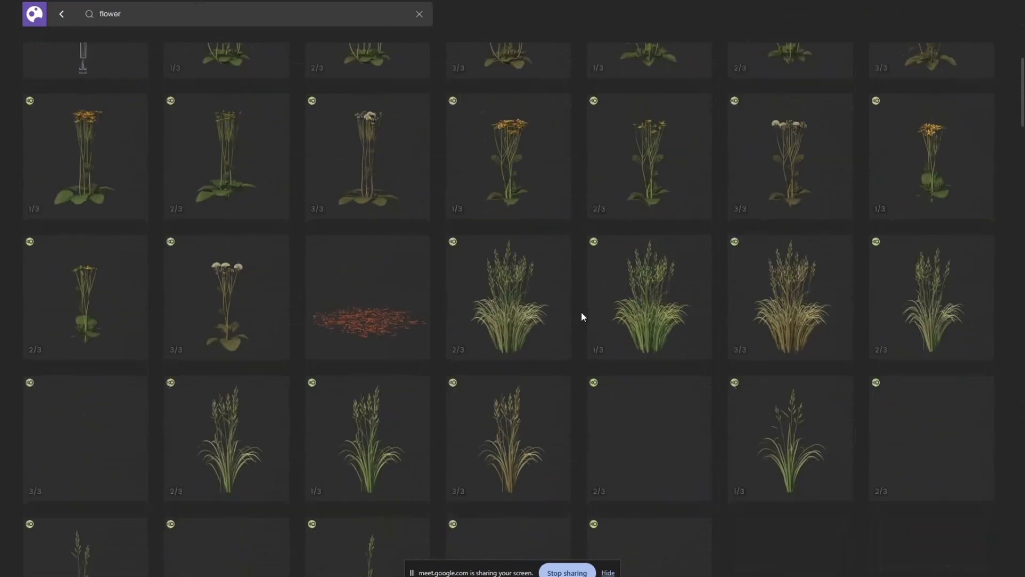
pyautogui.scroll(8, 584, 310)
pyautogui.scroll(2, 582, 309)
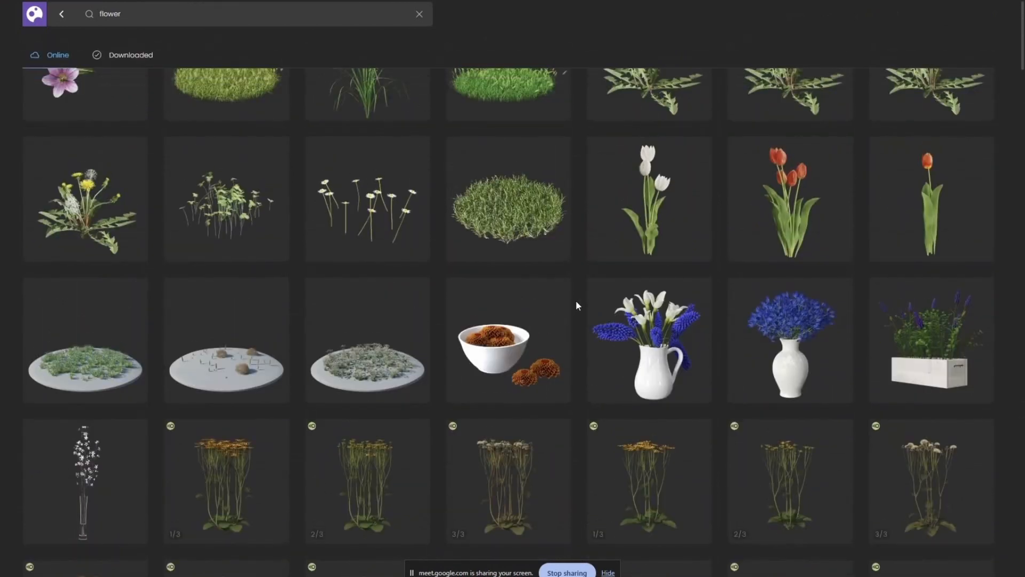
# Step: Refine the Cosmos asset search to "flower pot"
pyautogui.click(132, 12)
pyautogui.write('flower')
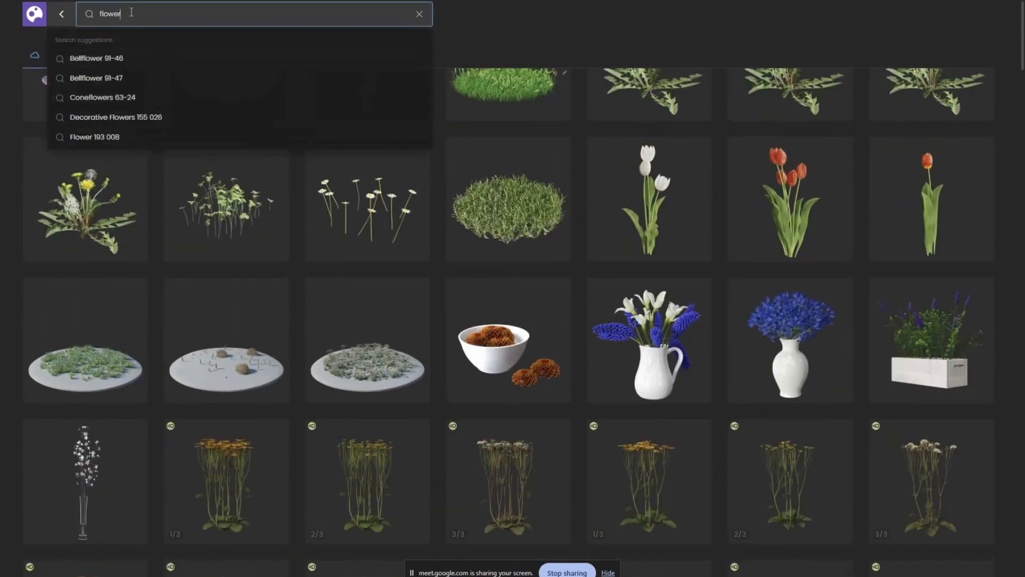
pyautogui.write(' pot')
pyautogui.press('Return')
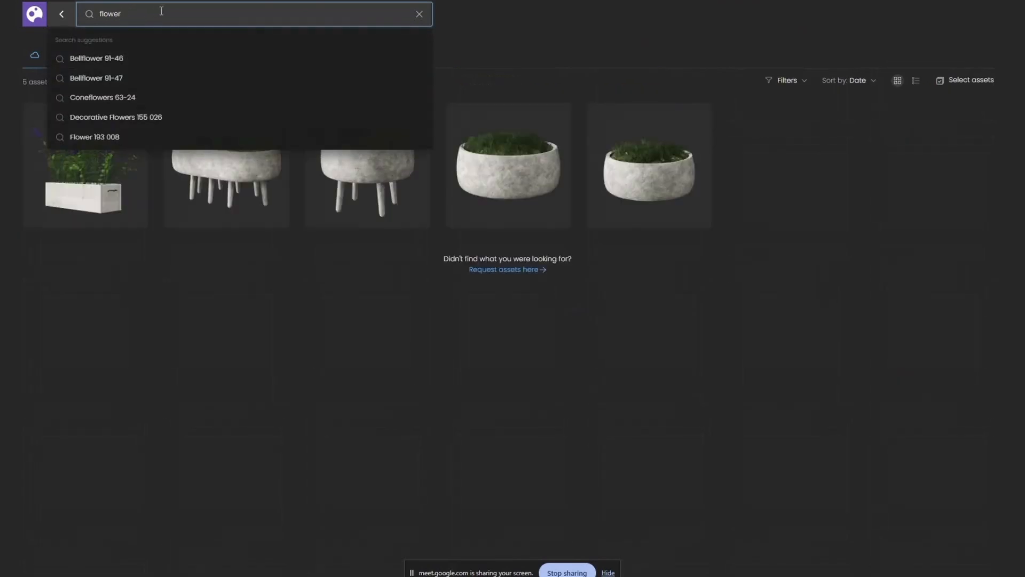
# Step: Search the Cosmos library for "flower" and download the Vase Flowers 26-02 and Vase Flowers 63-21 models
pyautogui.press('Return')
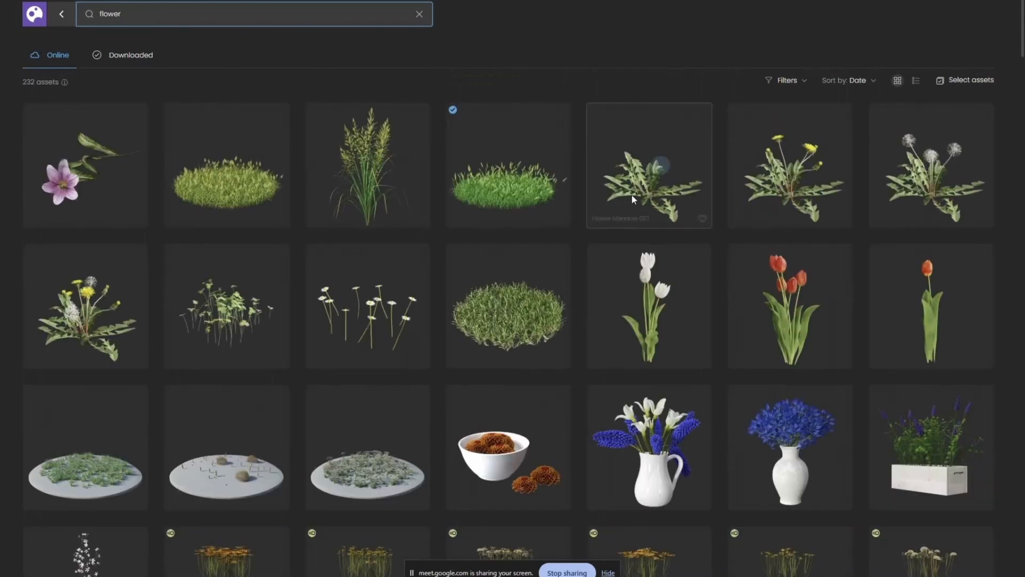
pyautogui.scroll(-10, 680, 303)
pyautogui.scroll(-4, 681, 301)
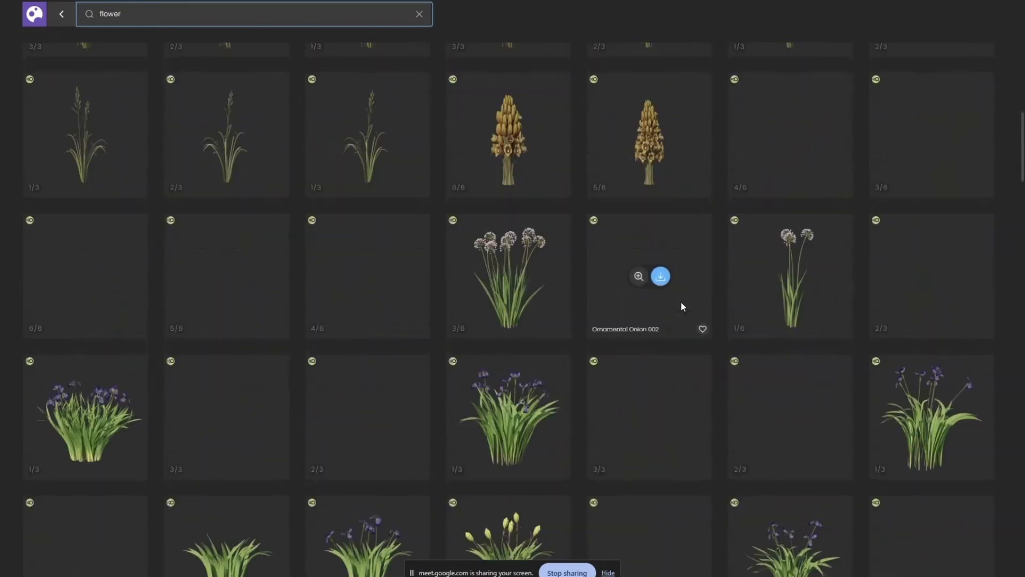
pyautogui.scroll(14, 680, 301)
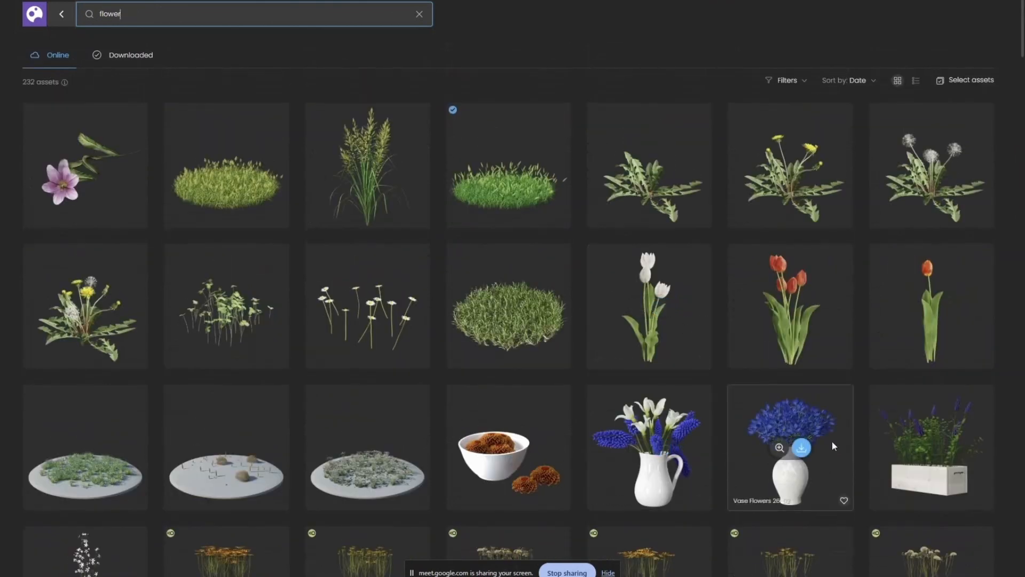
pyautogui.scroll(-5, 680, 440)
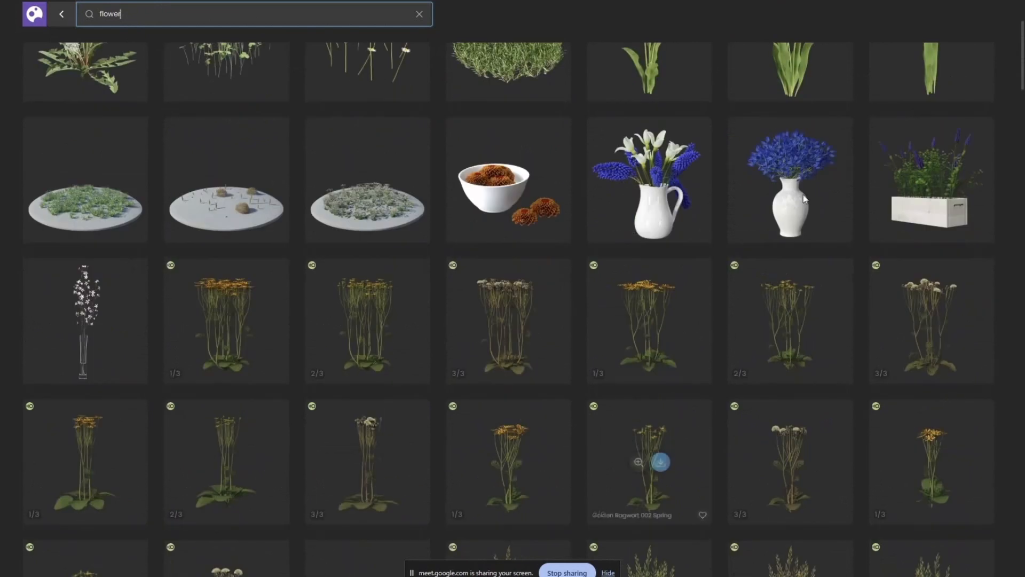
pyautogui.click(801, 180)
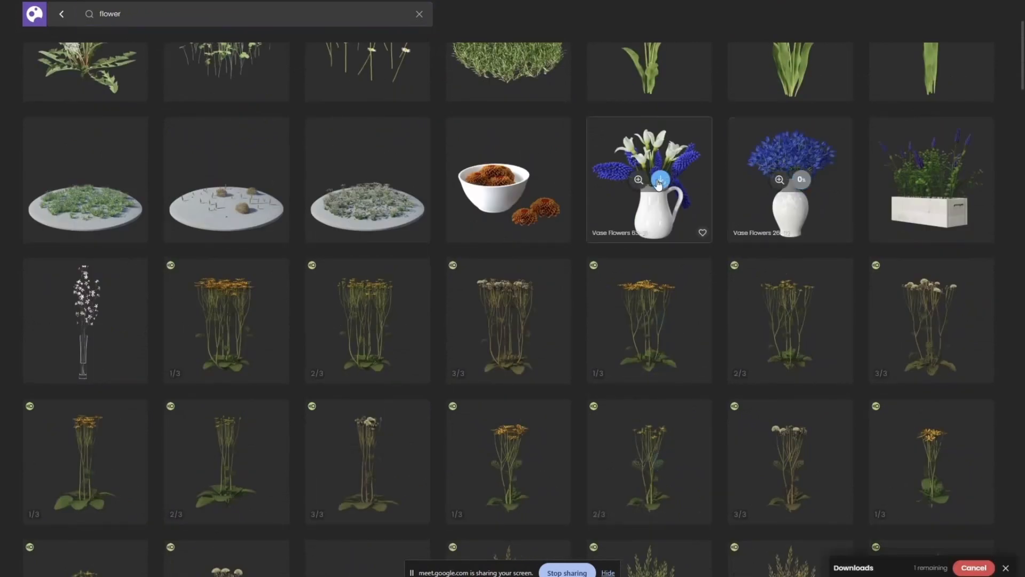
pyautogui.click(660, 181)
# Step: Look through the remaining "flower" search results for further decorative props
pyautogui.scroll(-15, 429, 391)
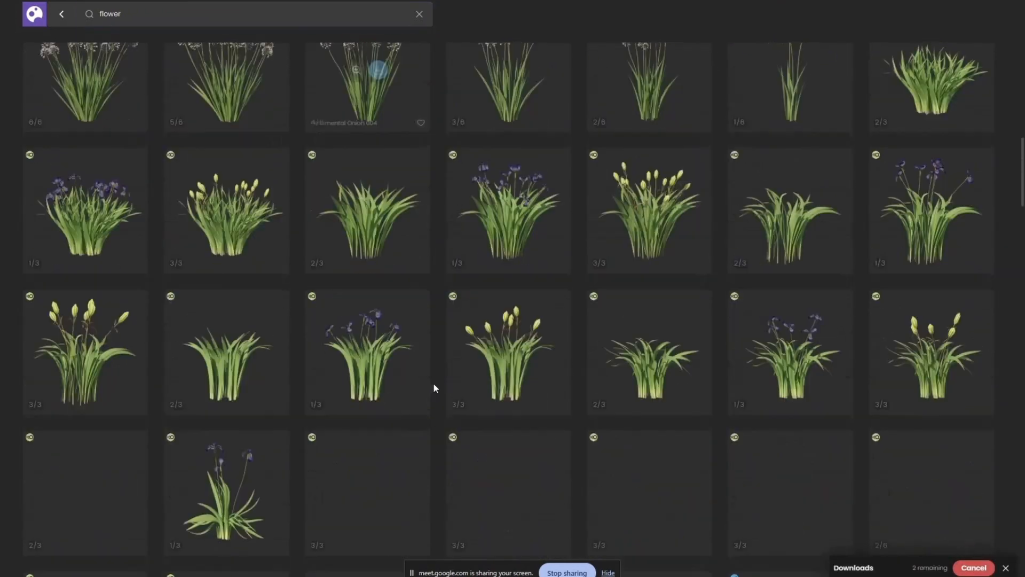
pyautogui.scroll(-10, 434, 388)
pyautogui.scroll(-5, 434, 382)
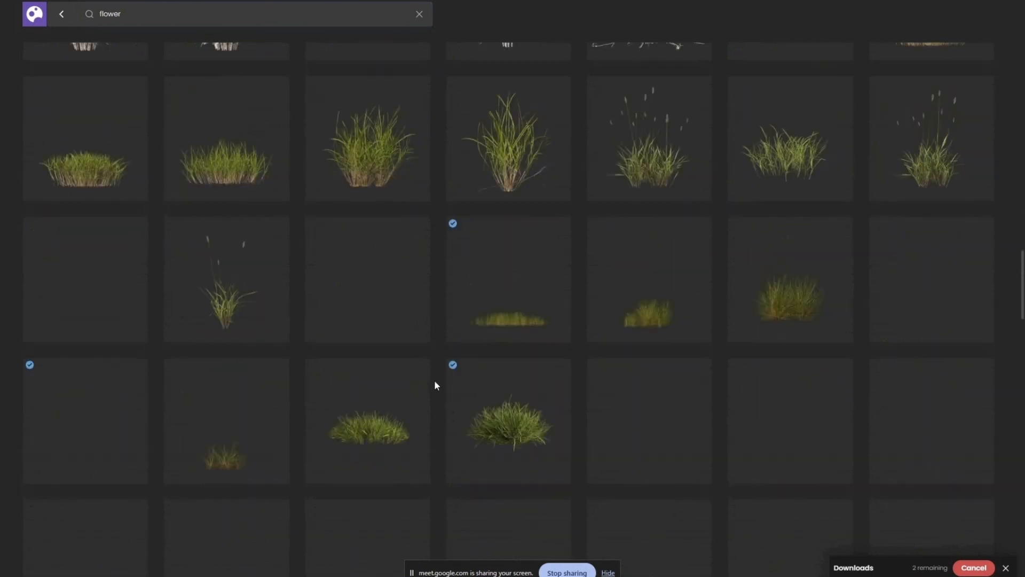
pyautogui.scroll(-3, 434, 383)
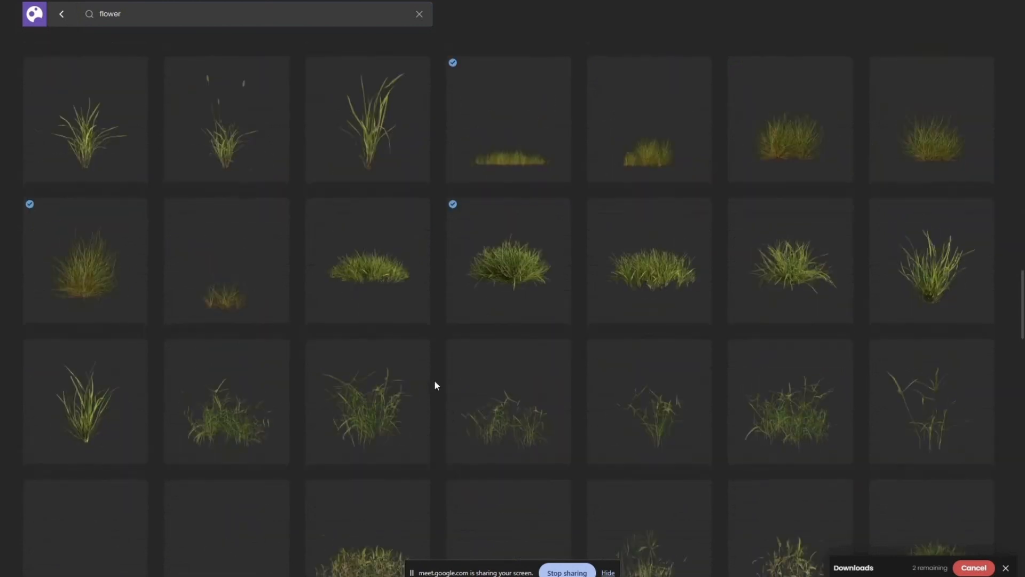
pyautogui.scroll(-15, 435, 383)
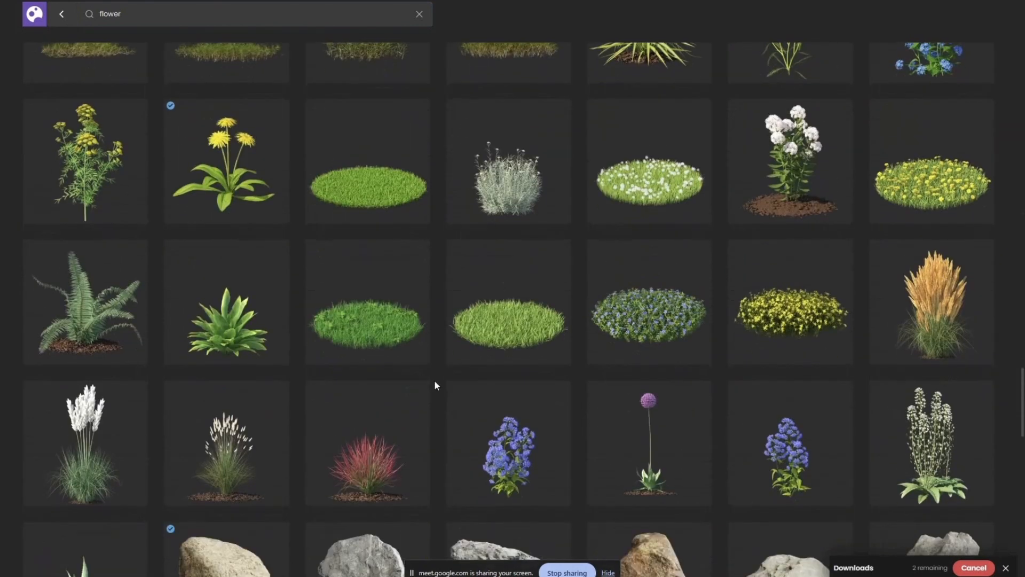
pyautogui.scroll(-8, 435, 384)
pyautogui.scroll(-4, 435, 385)
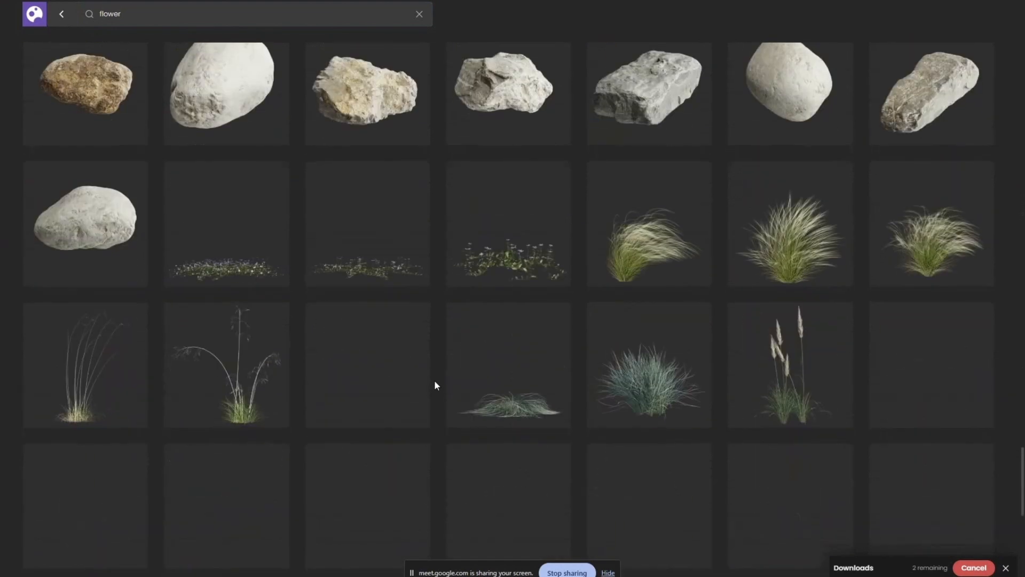
pyautogui.scroll(-12, 435, 385)
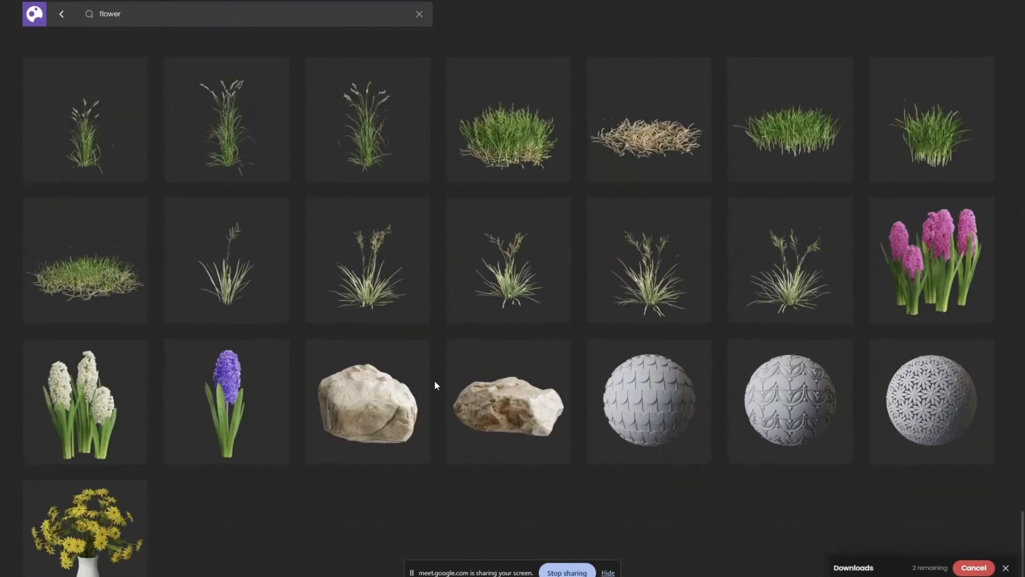
pyautogui.scroll(10, 434, 380)
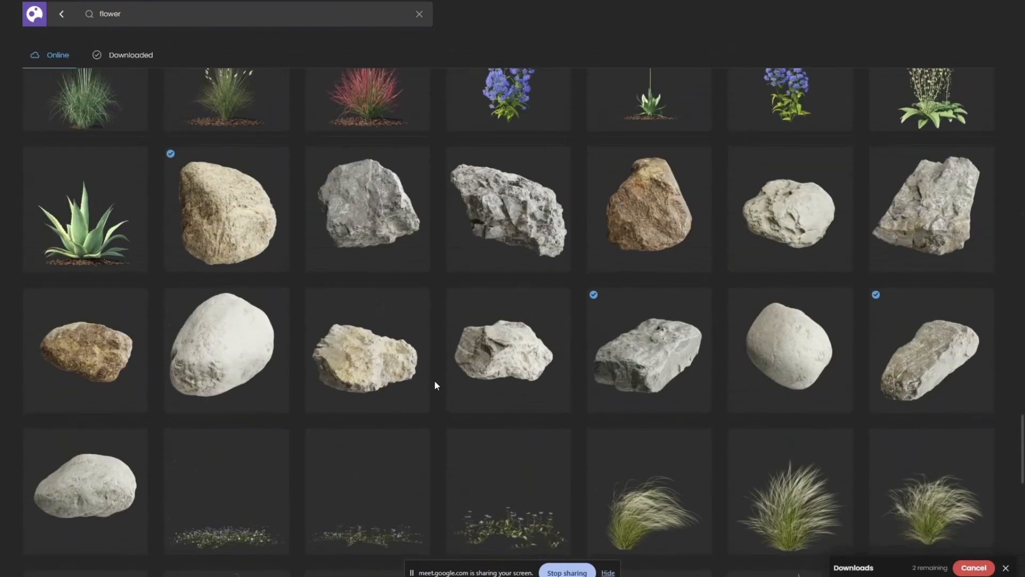
pyautogui.scroll(15, 435, 377)
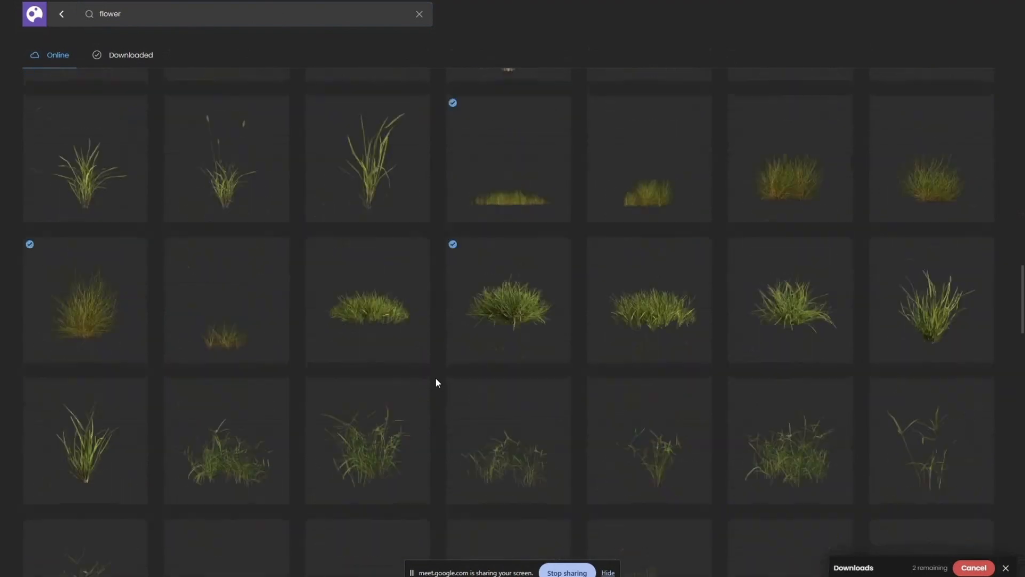
pyautogui.scroll(15, 438, 381)
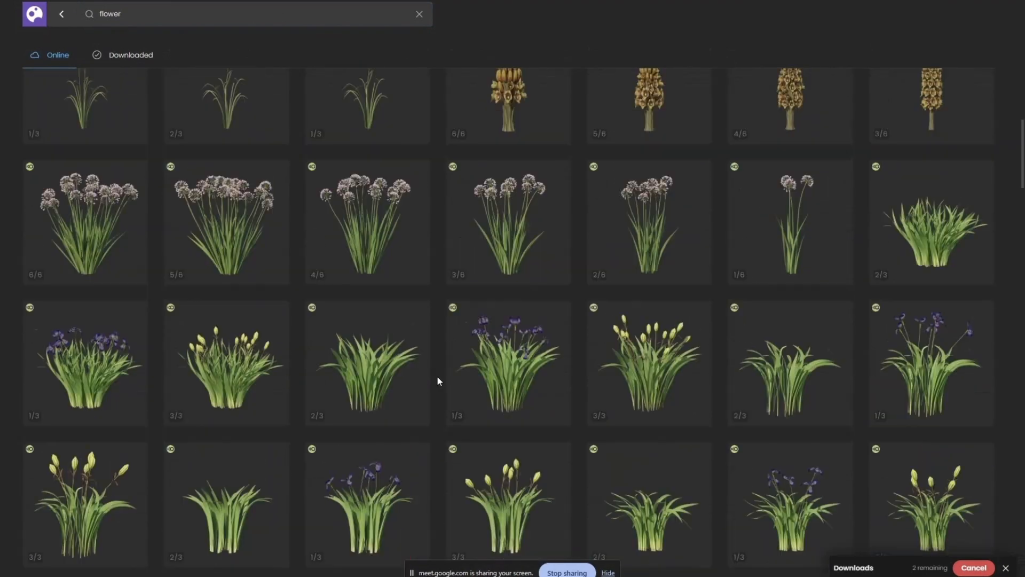
pyautogui.scroll(15, 565, 366)
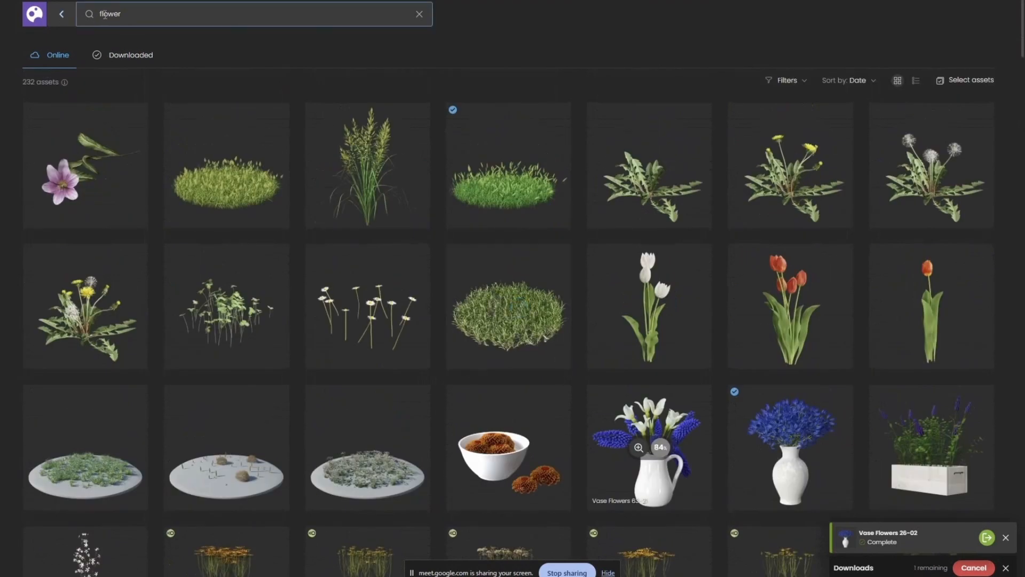
# Step: Replace the Cosmos search term with "vase", using the on-screen keyboard to complete the word
pyautogui.moveTo(135, 14); pyautogui.dragTo(91, 17)
pyautogui.press('BackSpace')
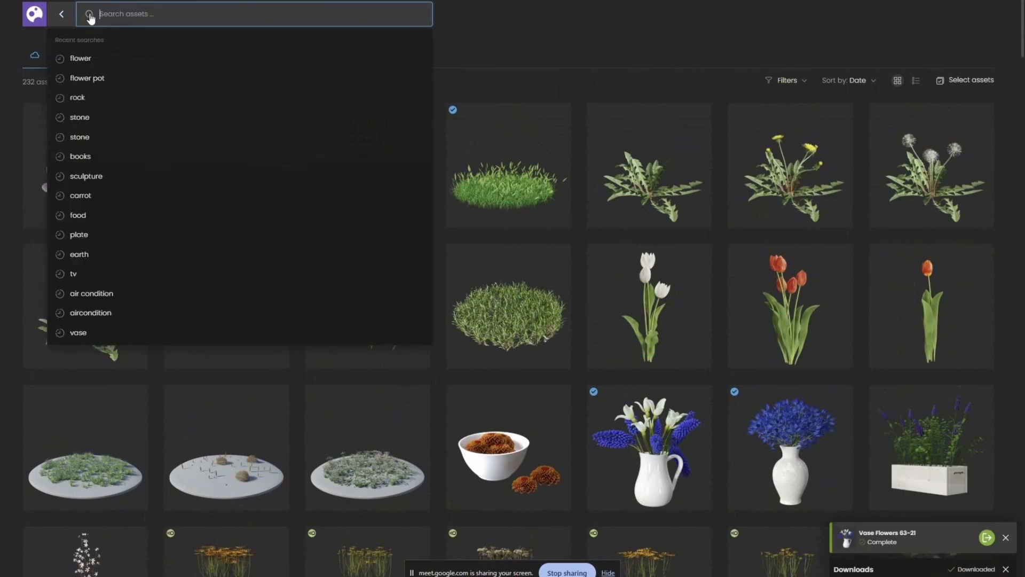
pyautogui.write('v')
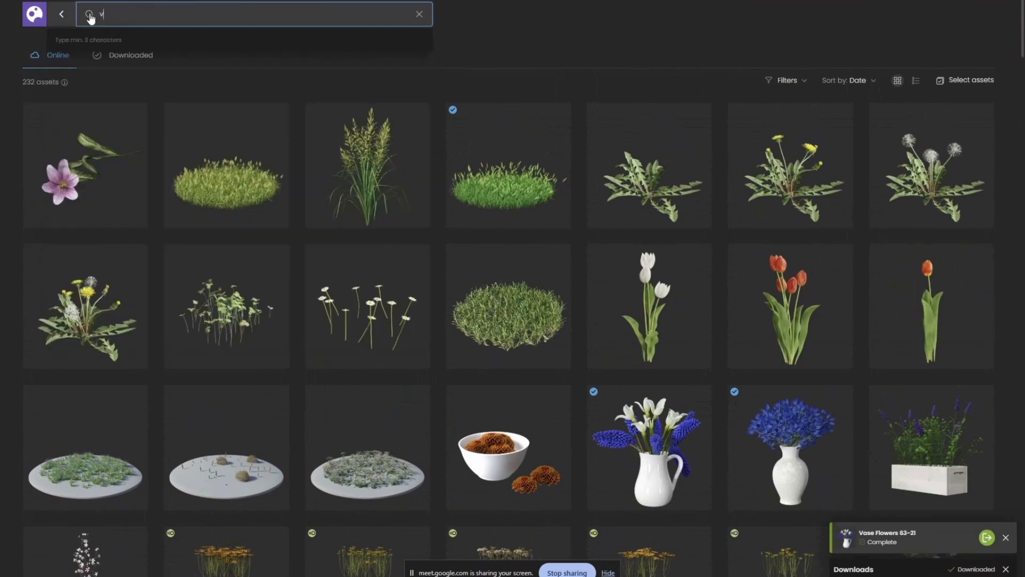
pyautogui.click(655, 575)
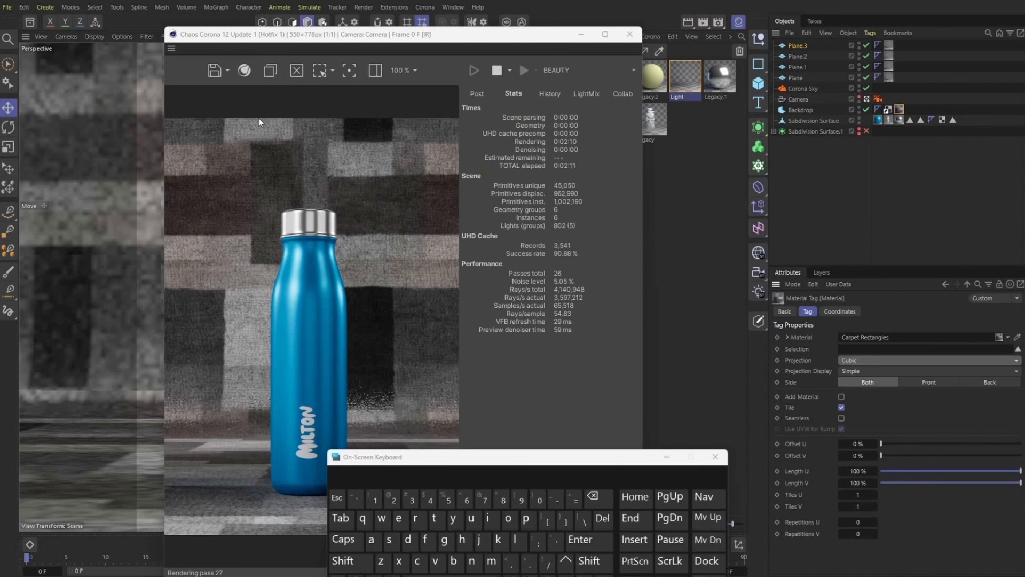
pyautogui.press('Insert')
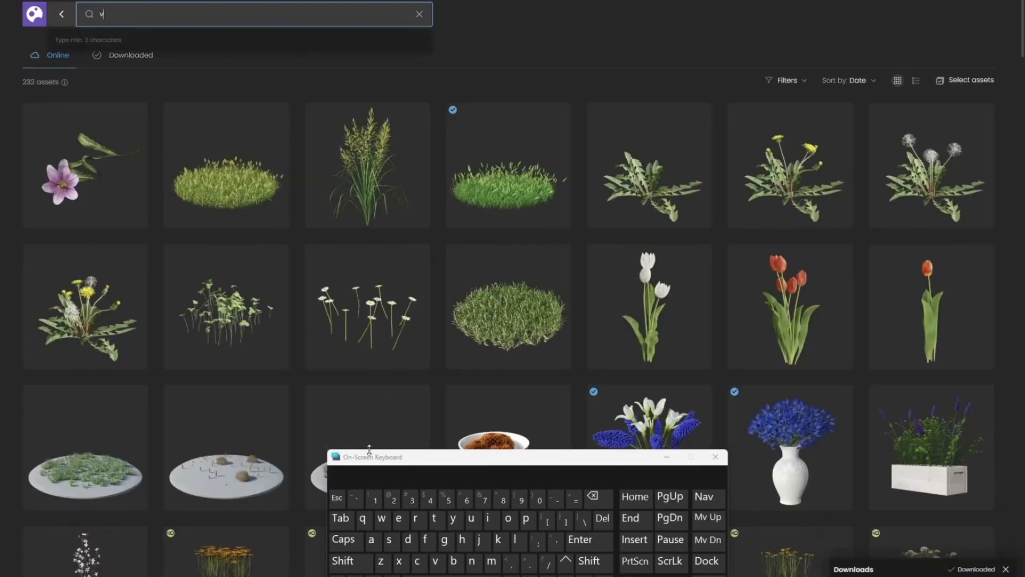
pyautogui.click(371, 539)
pyautogui.click(388, 539)
pyautogui.click(398, 517)
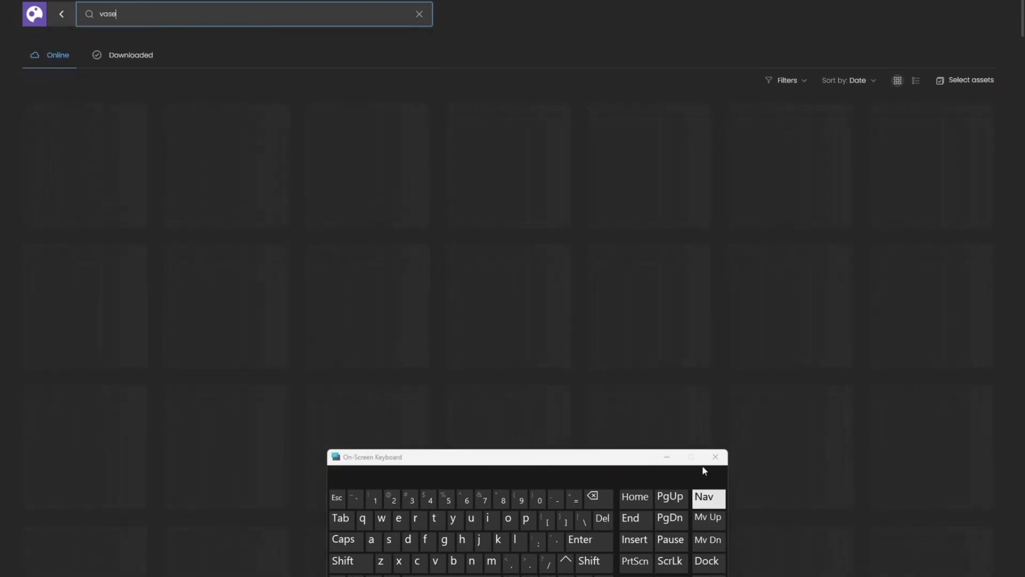
pyautogui.click(666, 457)
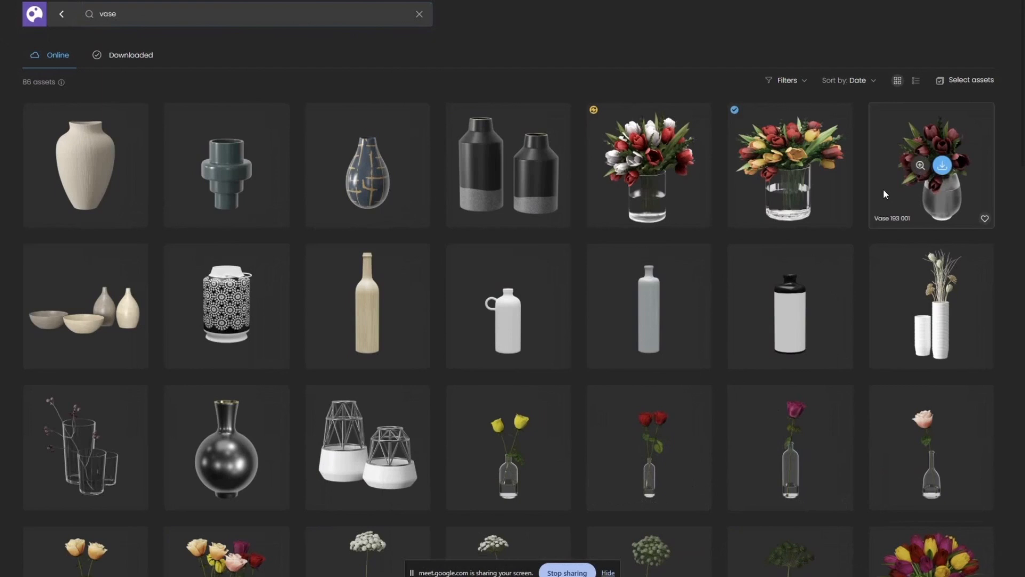
# Step: Find the Coneflowers 63-24 vase of yellow flowers in the results, download it and import it into the scene
pyautogui.scroll(-3, 841, 254)
pyautogui.scroll(-5, 842, 259)
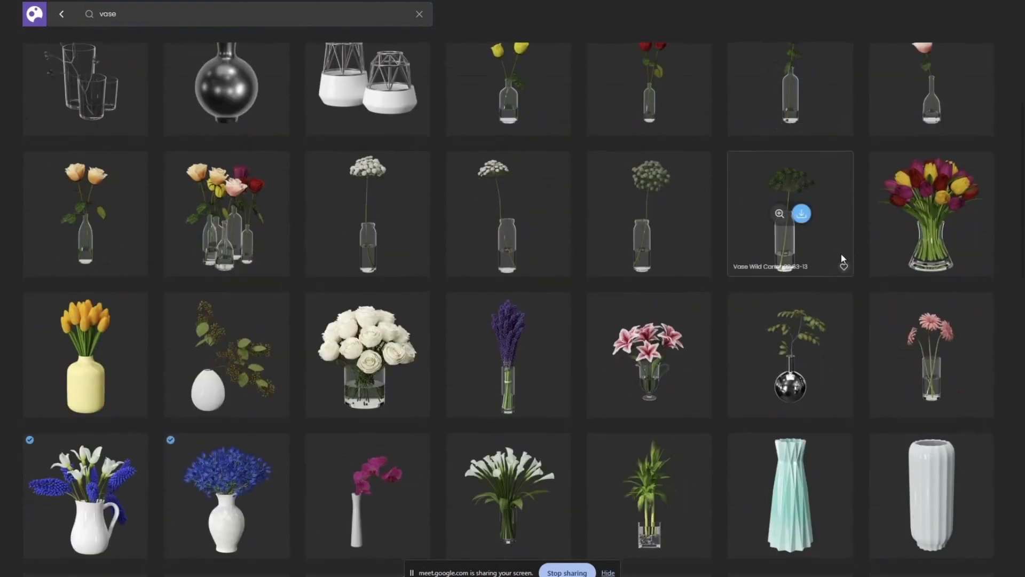
pyautogui.scroll(-7, 842, 259)
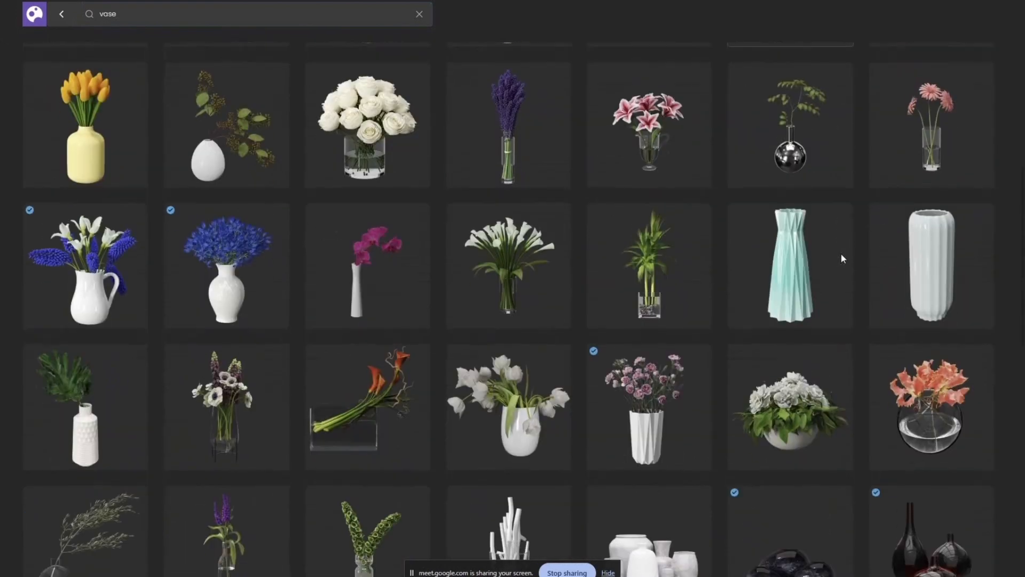
pyautogui.scroll(-5, 842, 259)
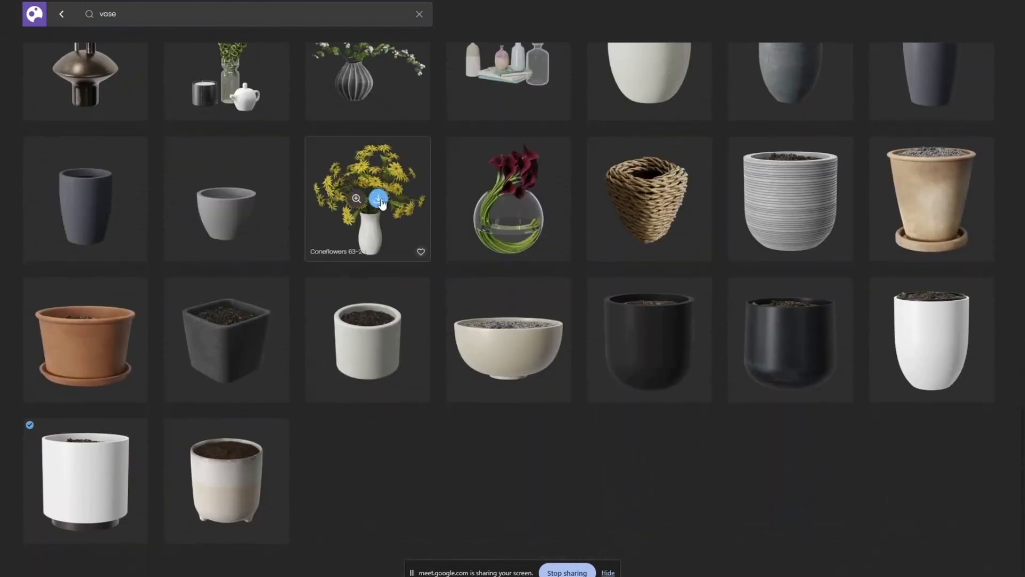
pyautogui.click(379, 200)
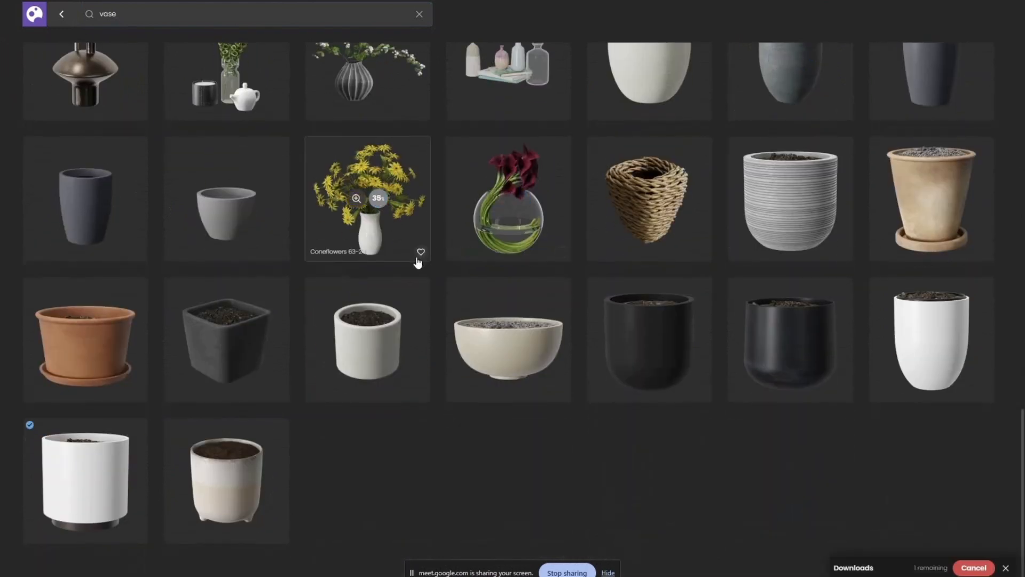
pyautogui.scroll(2, 417, 263)
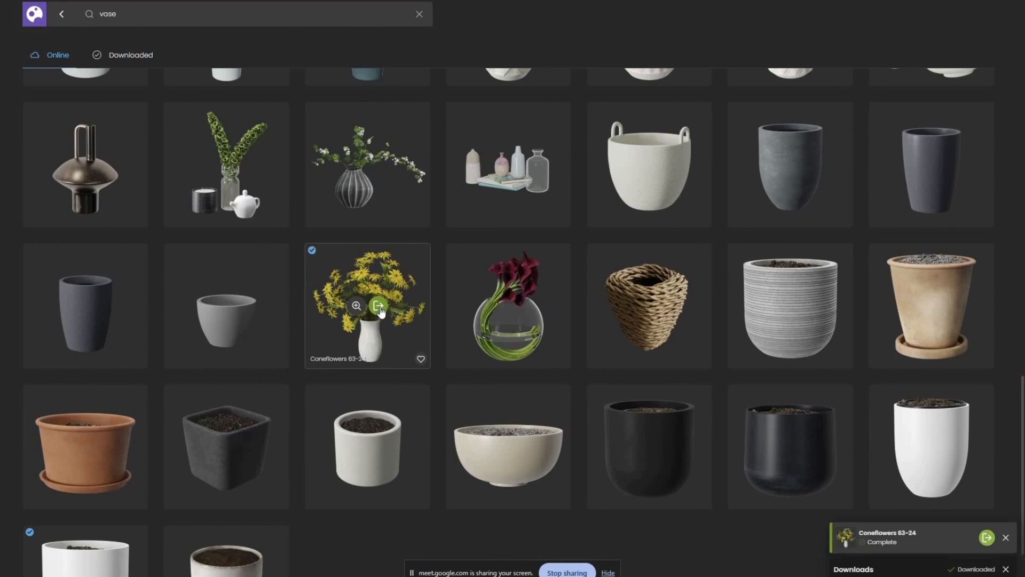
pyautogui.click(378, 307)
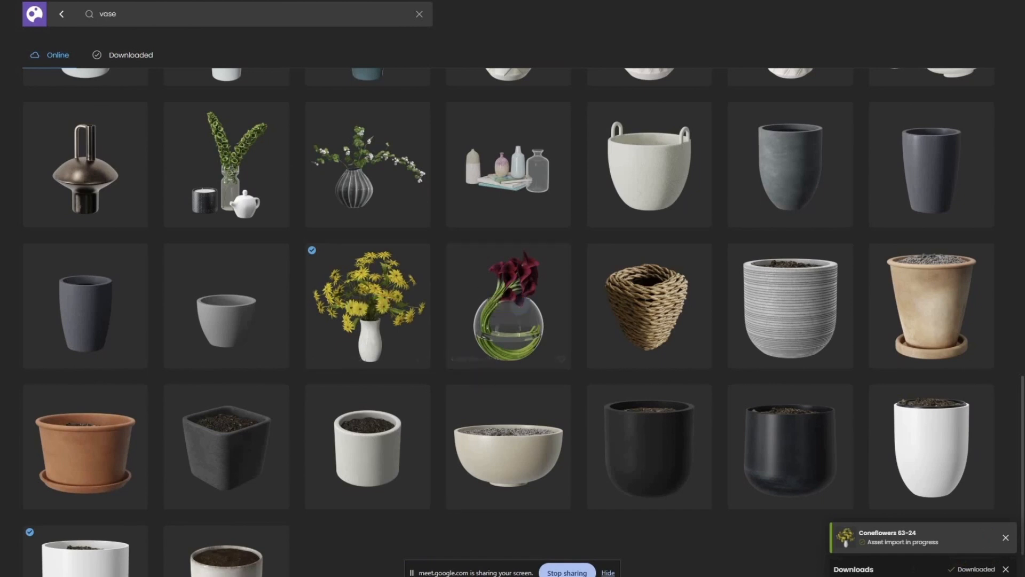
# Step: Switch to the Corona frame buffer and check the imported coneflower vase beside the bottle in the interactive render
pyautogui.moveTo(443, 576)
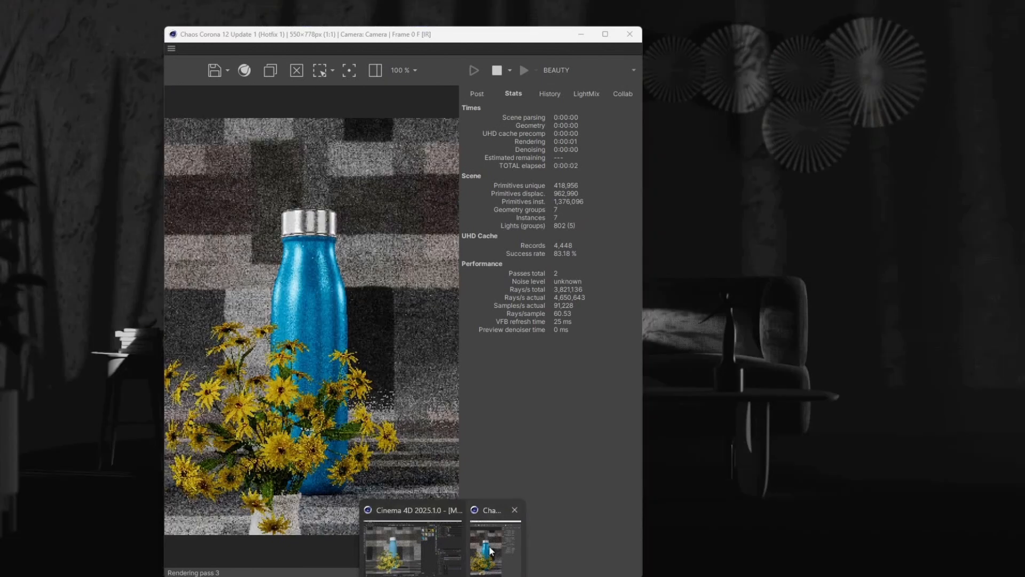
pyautogui.click(494, 545)
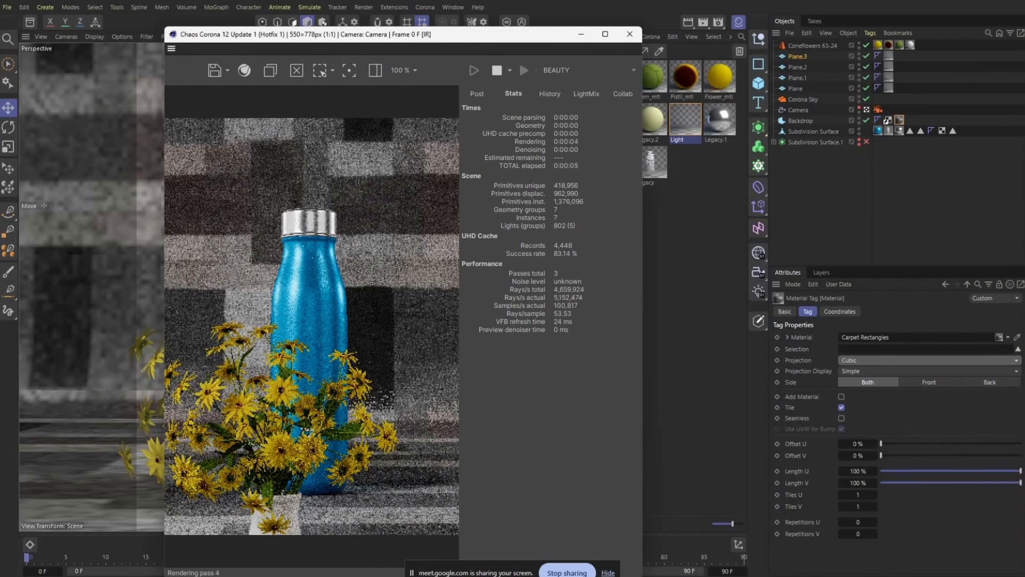
pyautogui.hotkey('alt', 'Tab')
pyautogui.moveTo(377, 310)
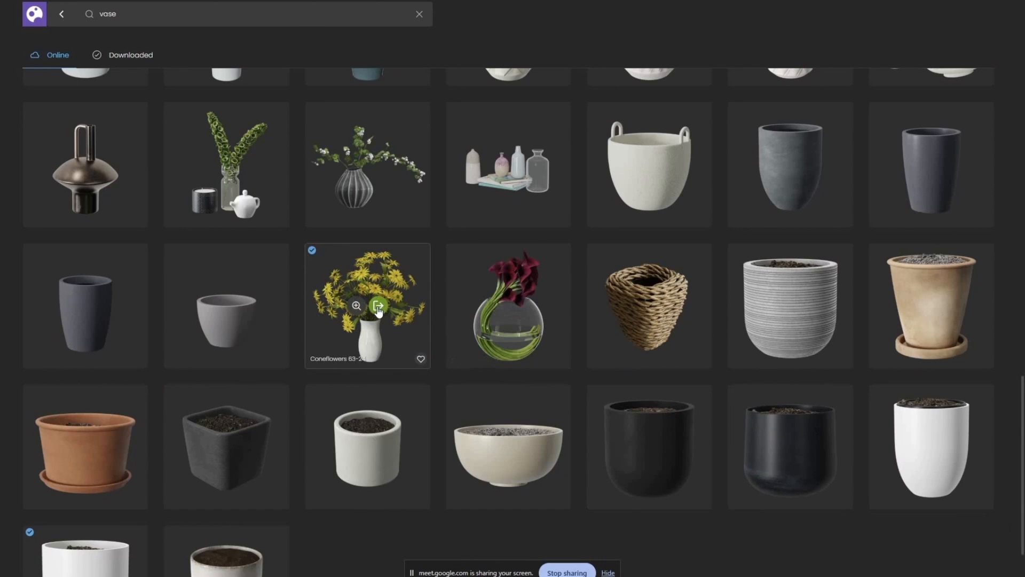
pyautogui.moveTo(443, 575)
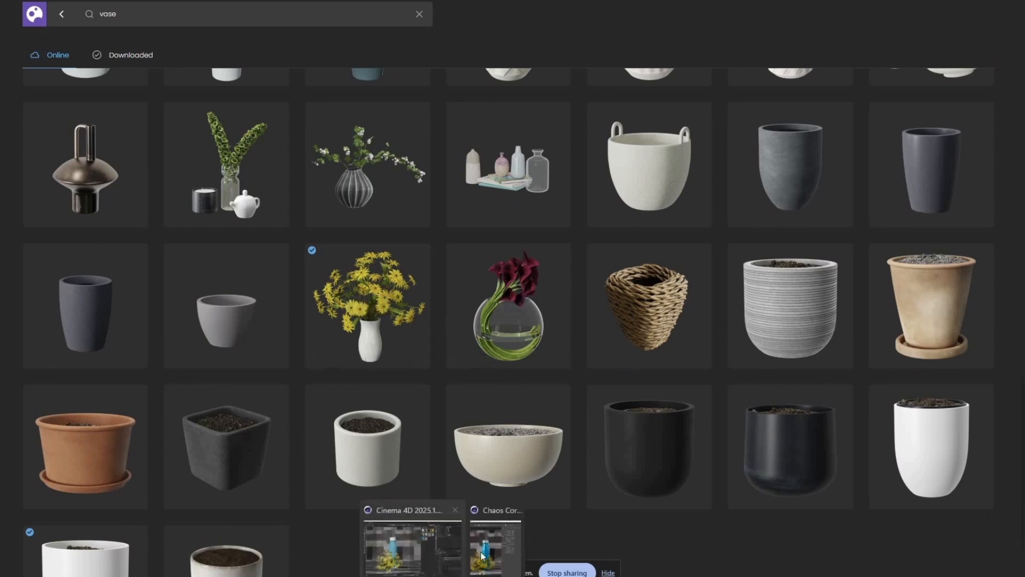
pyautogui.click(487, 537)
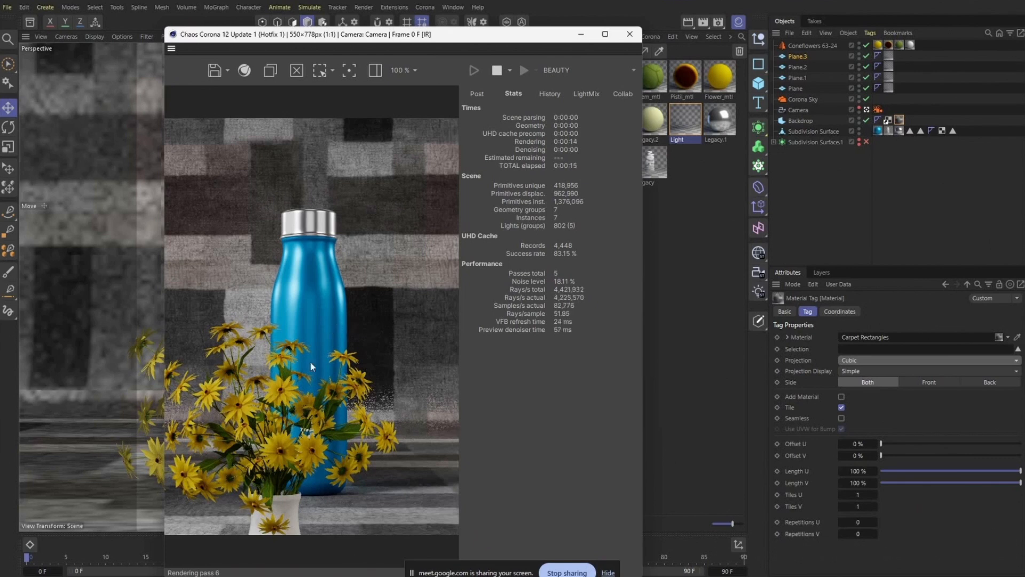
pyautogui.scroll(-1, 342, 335)
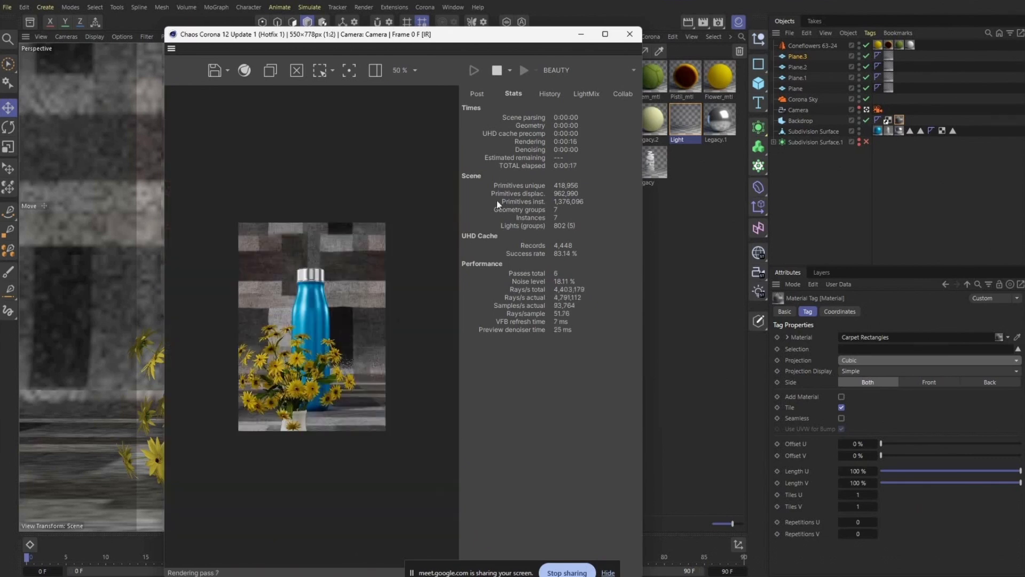
# Step: Move the Coneflowers 63-24 vase from in front of the bottle to its left side, then return to the scene camera's view
pyautogui.click(581, 36)
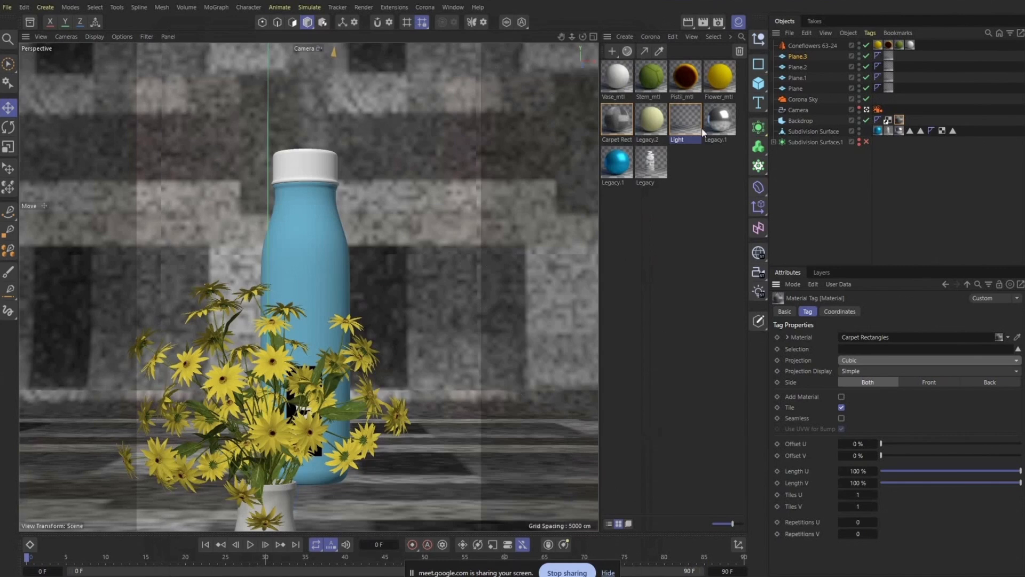
pyautogui.click(800, 45)
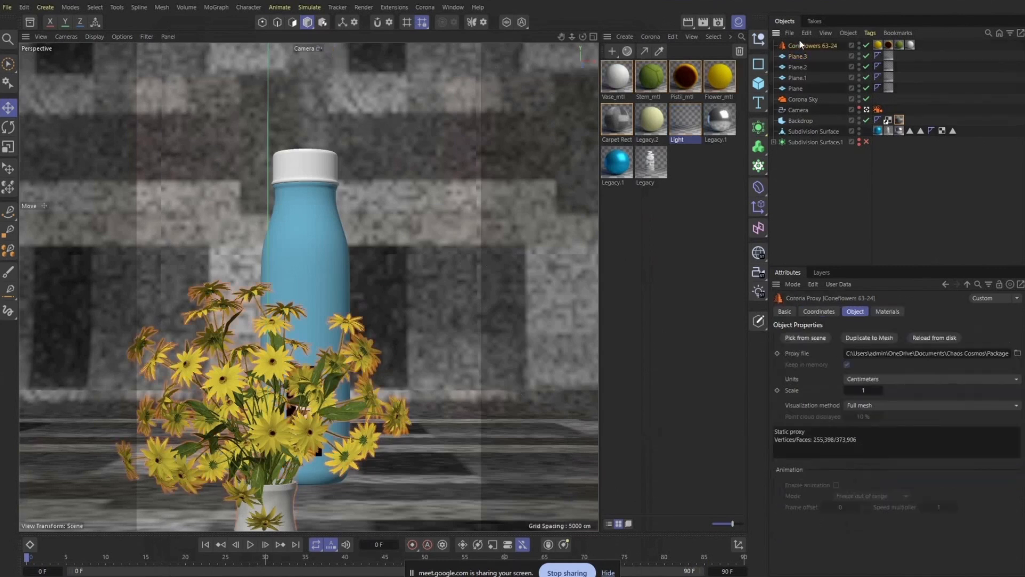
pyautogui.click(866, 110)
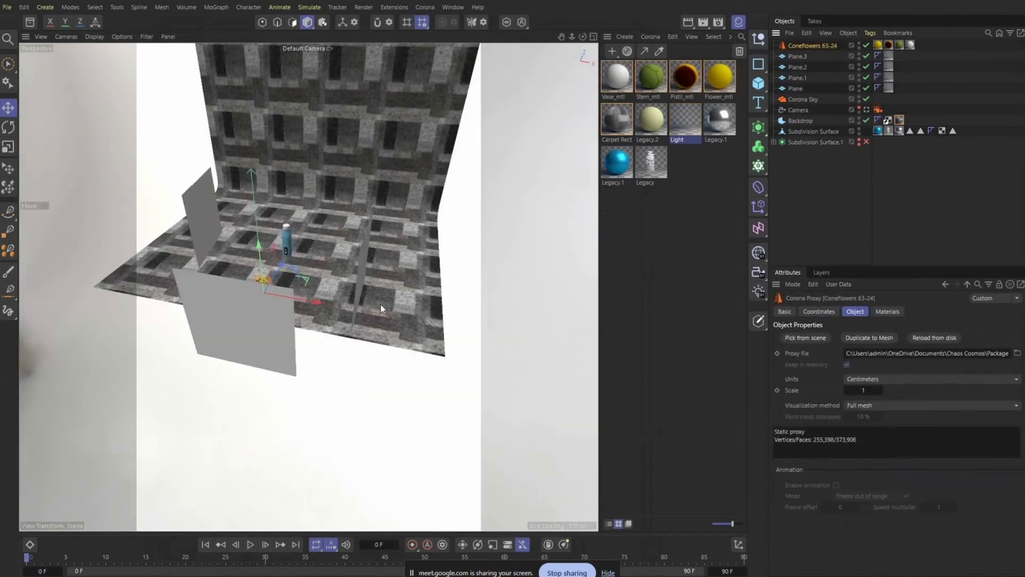
pyautogui.keyDown('alt'); pyautogui.moveTo(370, 256); pyautogui.dragTo(318, 281); pyautogui.keyUp('alt')
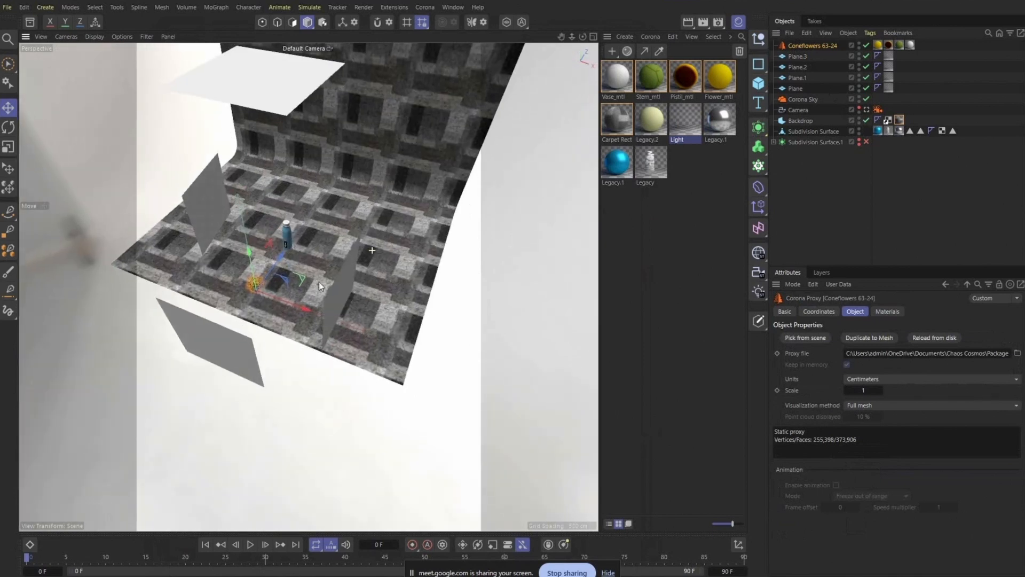
pyautogui.scroll(7, 242, 298)
pyautogui.moveTo(296, 245); pyautogui.dragTo(316, 216)
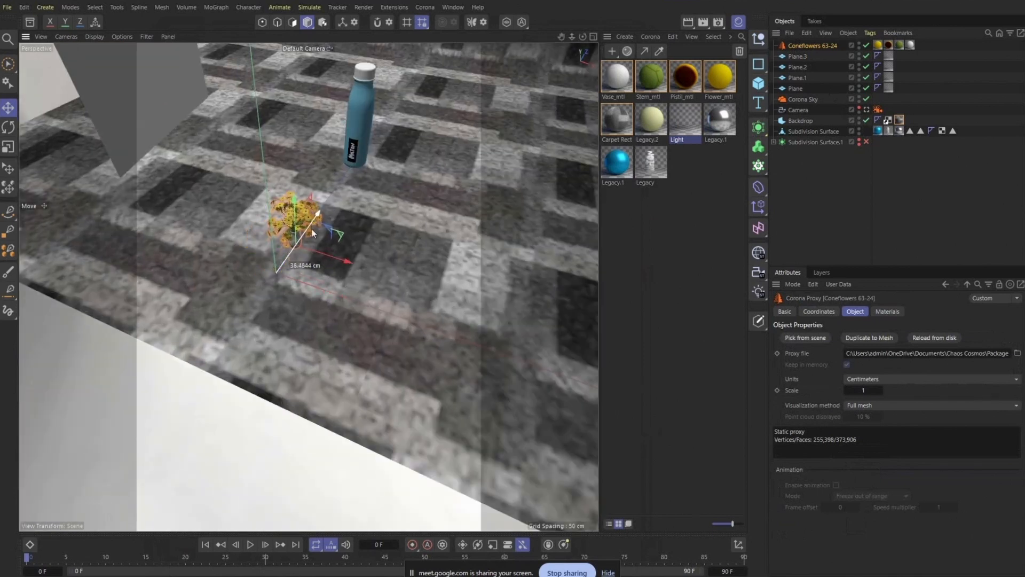
pyautogui.moveTo(348, 262); pyautogui.dragTo(314, 252)
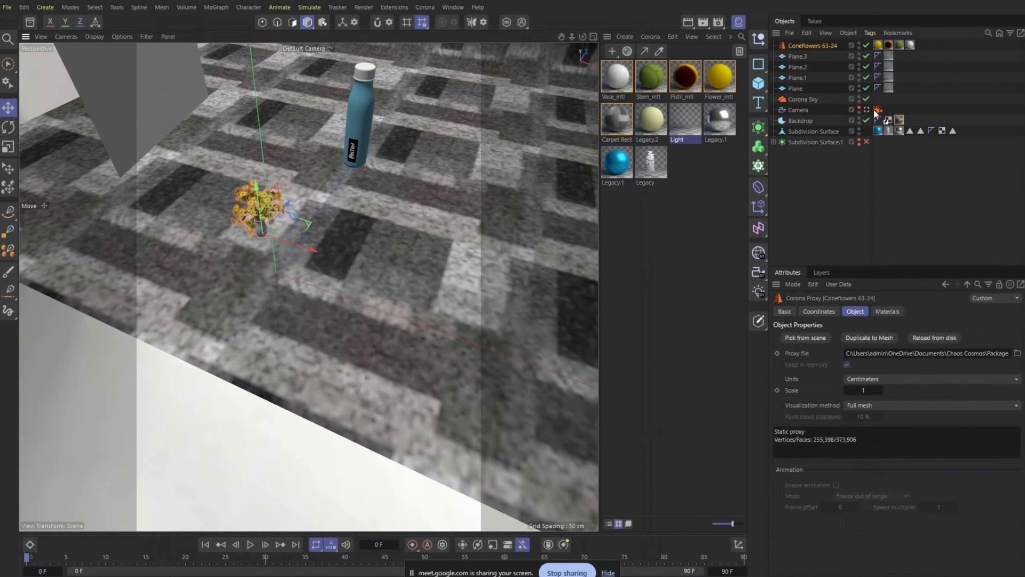
pyautogui.click(866, 110)
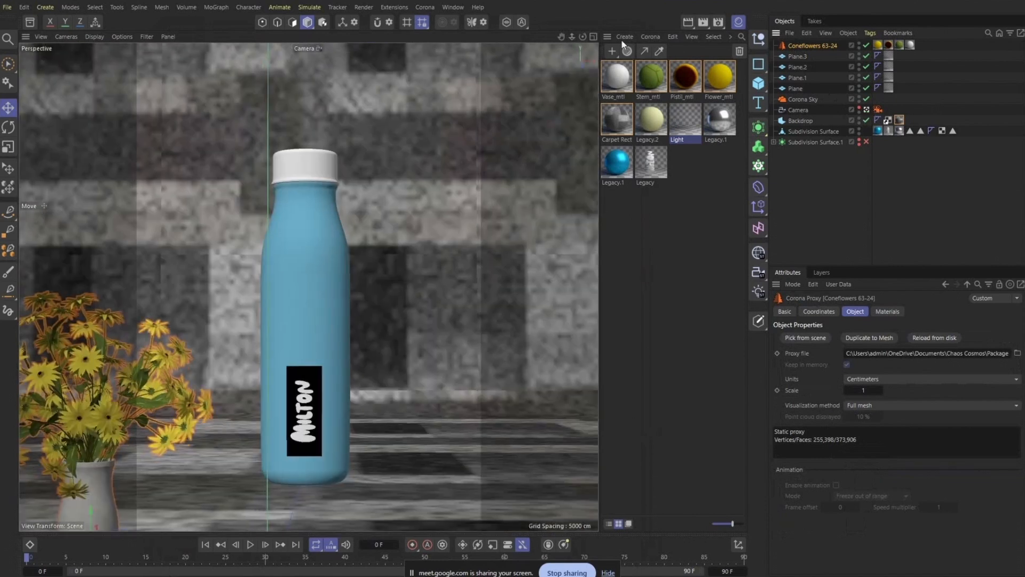
# Step: In the top view, move the coneflower vase back along its depth axis, closer to the bottle, and restore the single camera view
pyautogui.click(594, 36)
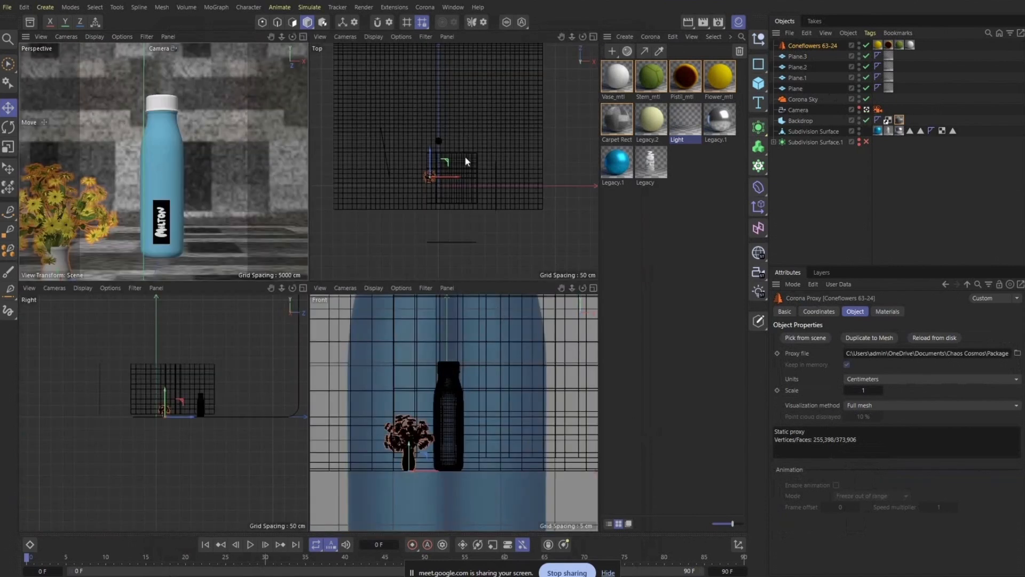
pyautogui.scroll(2, 432, 170)
pyautogui.scroll(2, 170, 428)
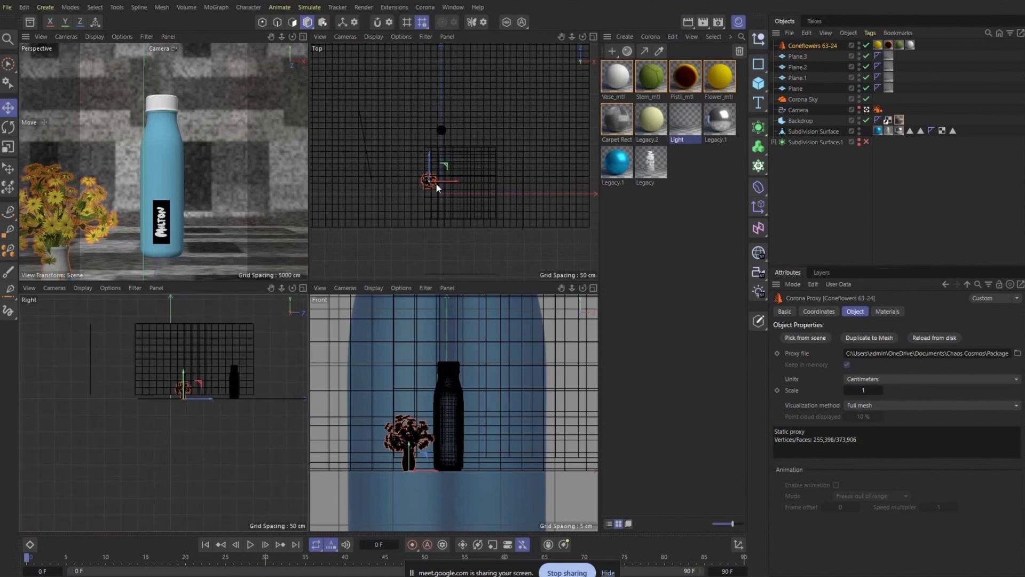
pyautogui.scroll(2, 433, 198)
pyautogui.moveTo(397, 201); pyautogui.dragTo(400, 171)
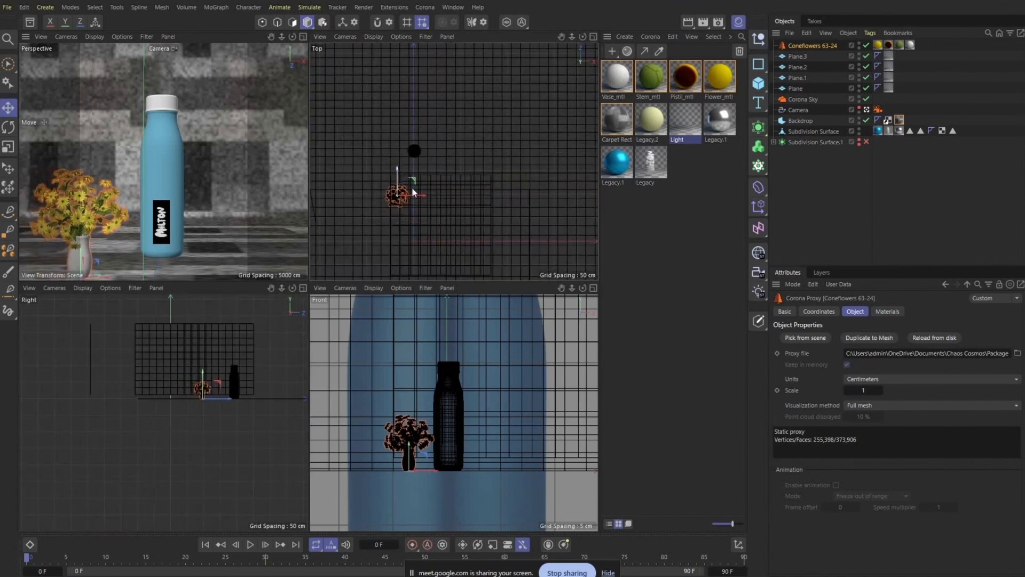
pyautogui.click(302, 37)
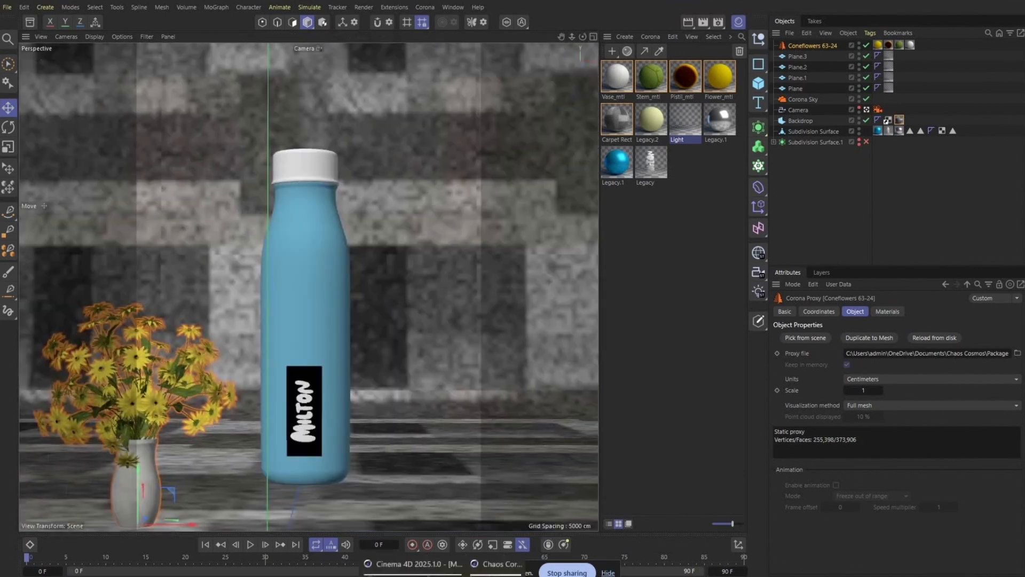
# Step: Enlarge the Corona frame buffer and check the repositioned vase beside the bottle against the carpet backdrop
pyautogui.click(479, 525)
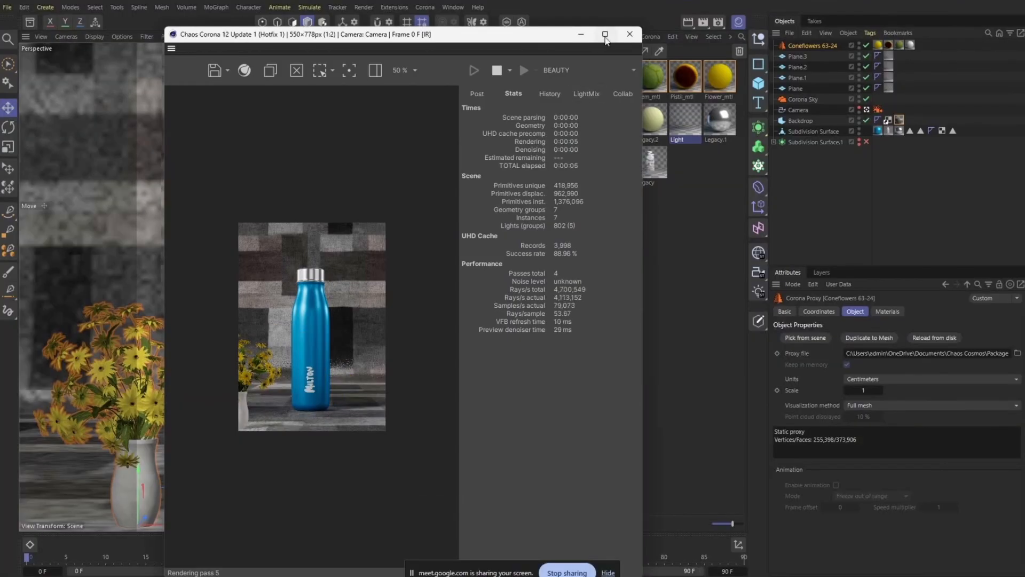
pyautogui.click(605, 33)
pyautogui.scroll(-4, 396, 303)
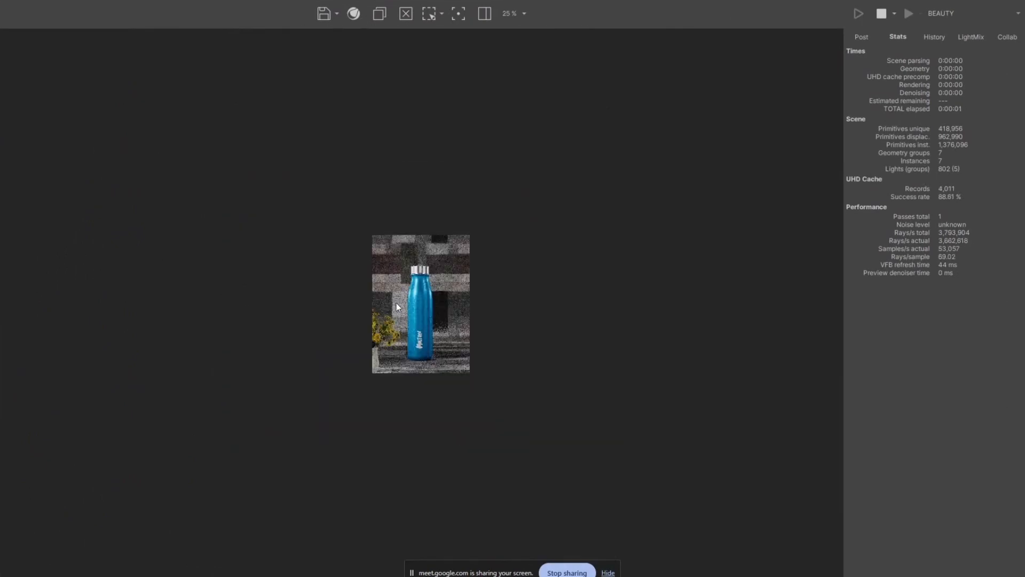
pyautogui.scroll(4, 434, 307)
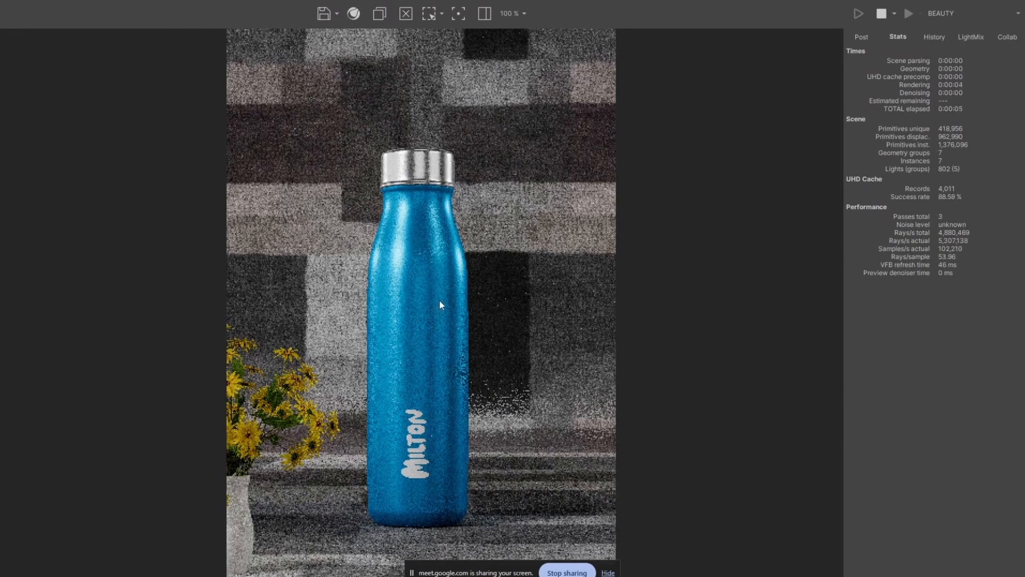
# Step: Replace the Backdrop's Carpet Rectangles material with the plain Legacy.2 material and check it in the interactive render
pyautogui.click(954, 1)
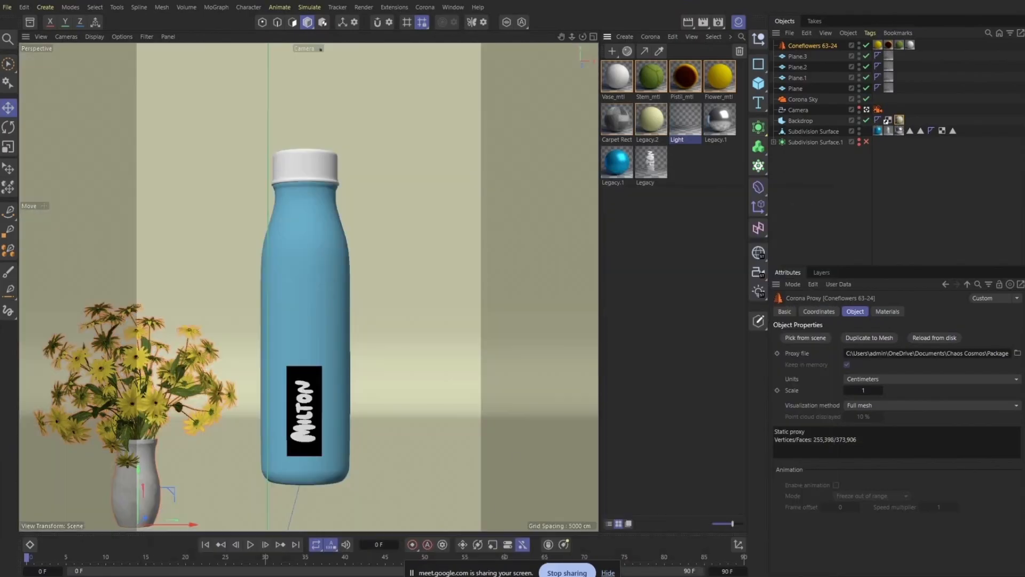
pyautogui.moveTo(442, 575)
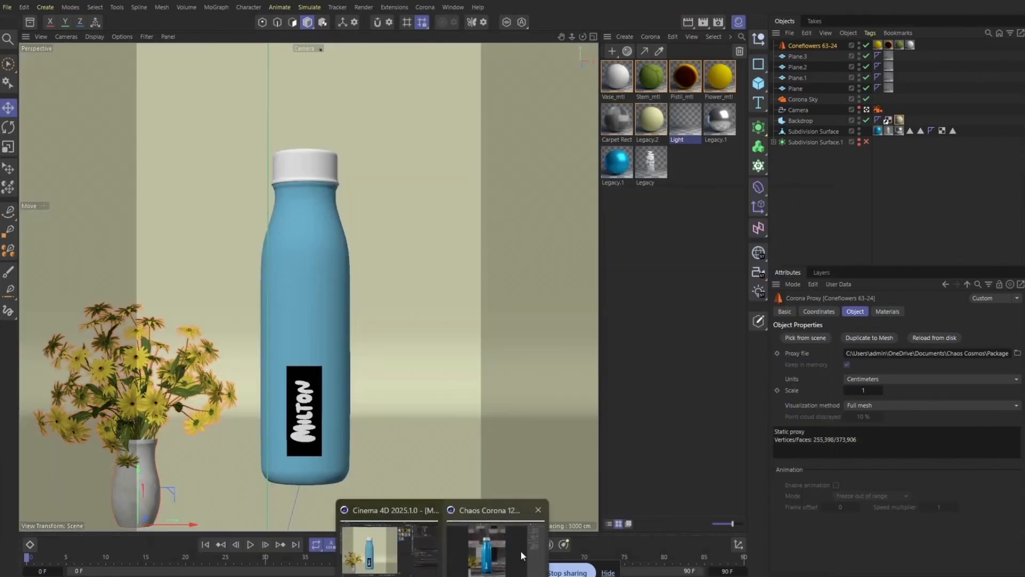
pyautogui.click(521, 550)
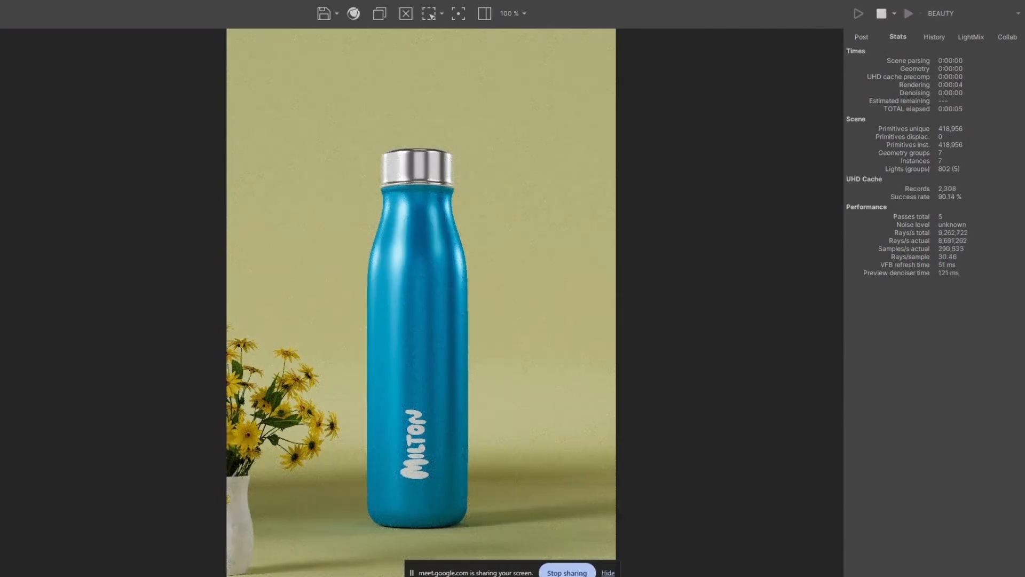
pyautogui.click(963, 1)
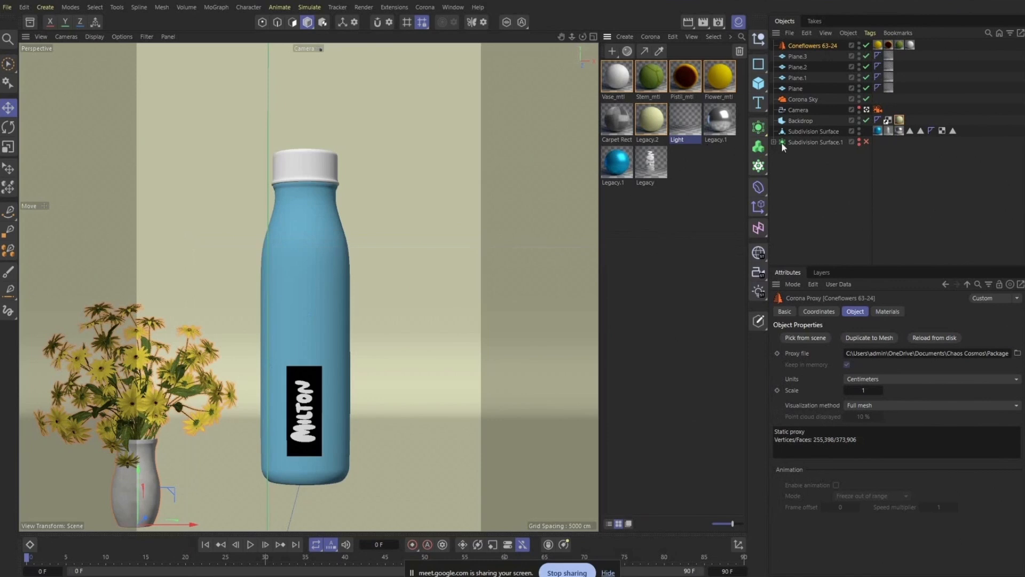
# Step: Set the bottle's Subdivision Surface as the camera's focus object and enable overridden depth of field in its Corona Camera tag
pyautogui.click(810, 110)
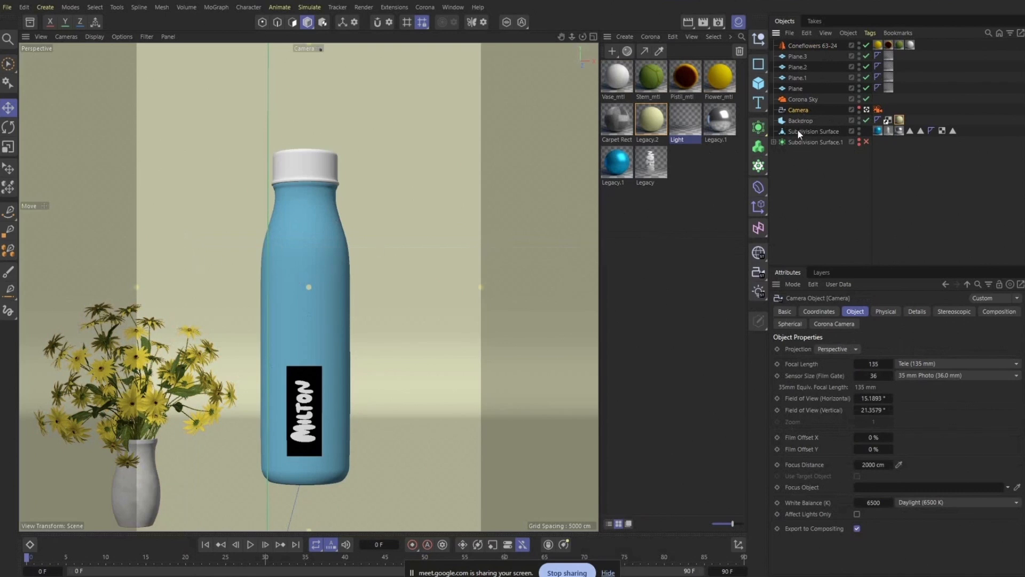
pyautogui.moveTo(798, 133); pyautogui.dragTo(866, 490)
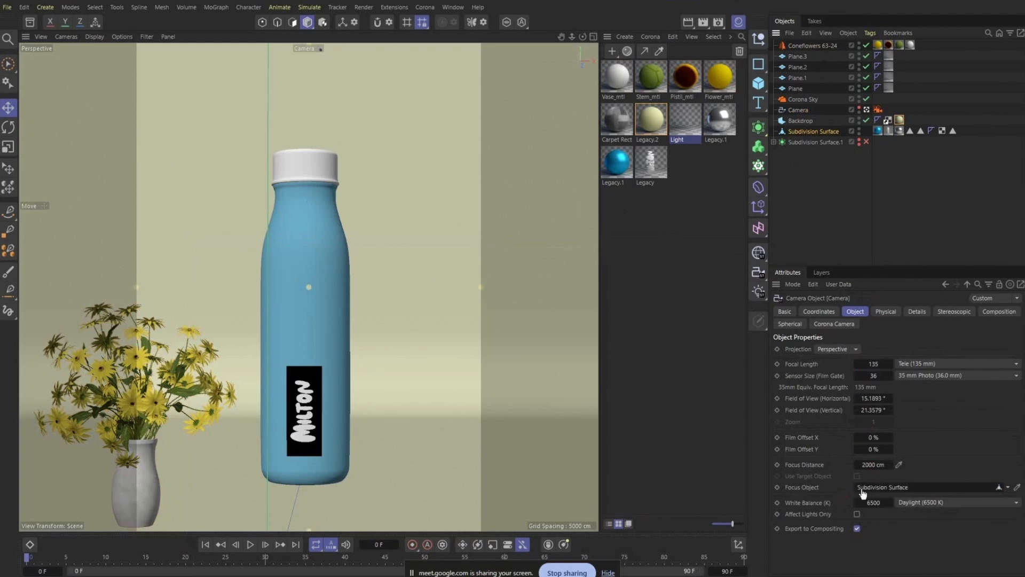
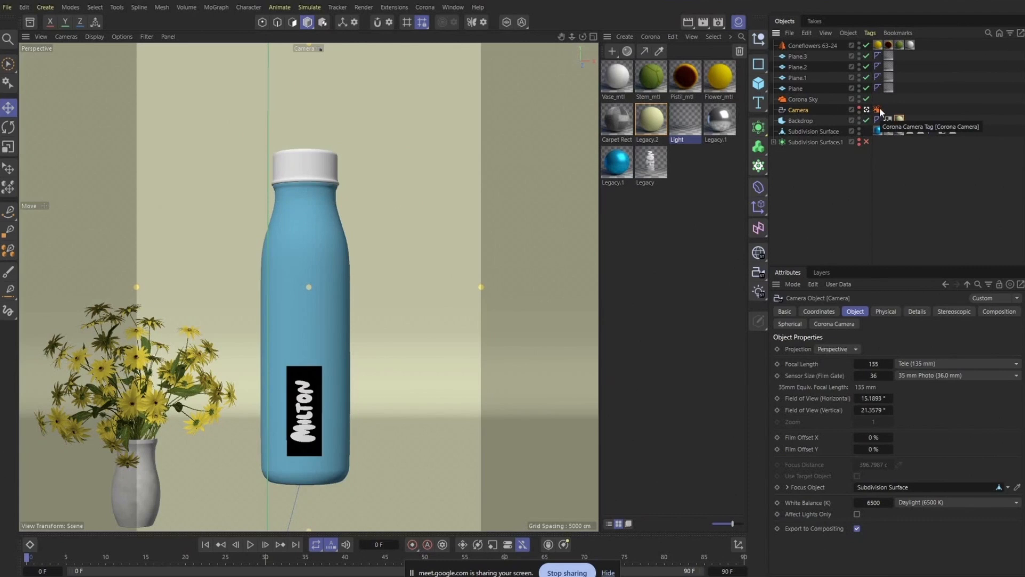
pyautogui.click(877, 110)
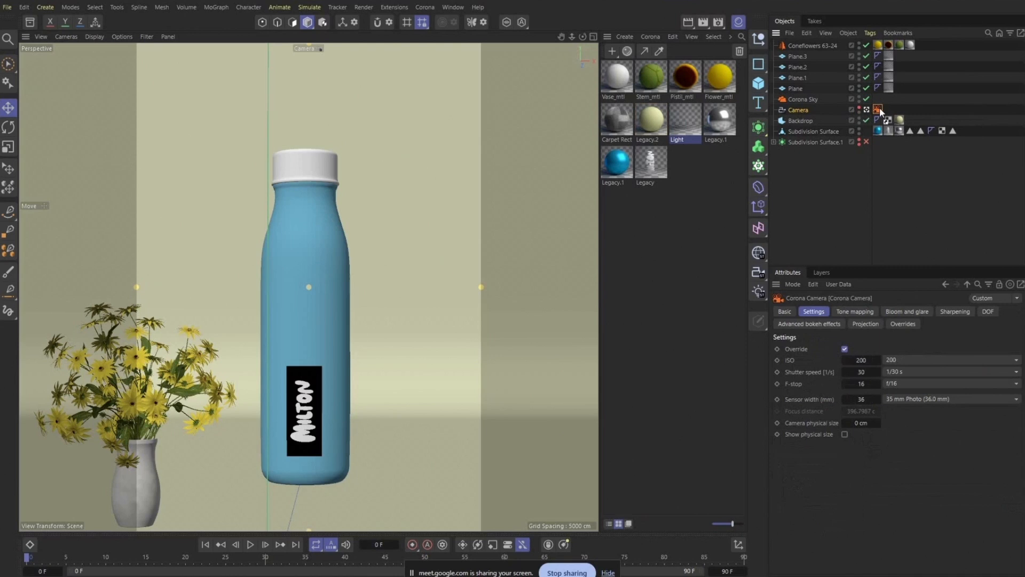
pyautogui.click(989, 312)
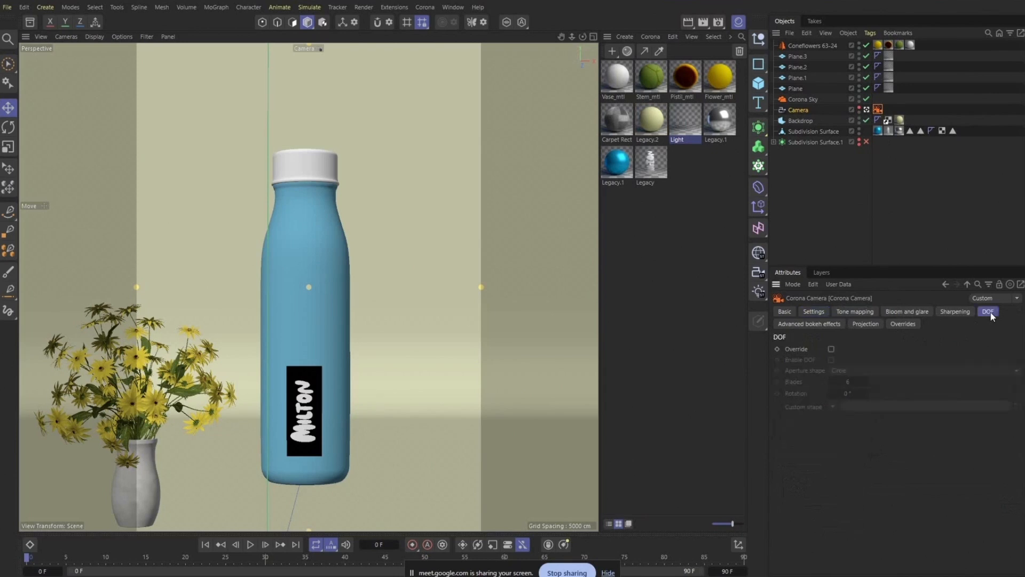
pyautogui.click(831, 349)
pyautogui.click(831, 360)
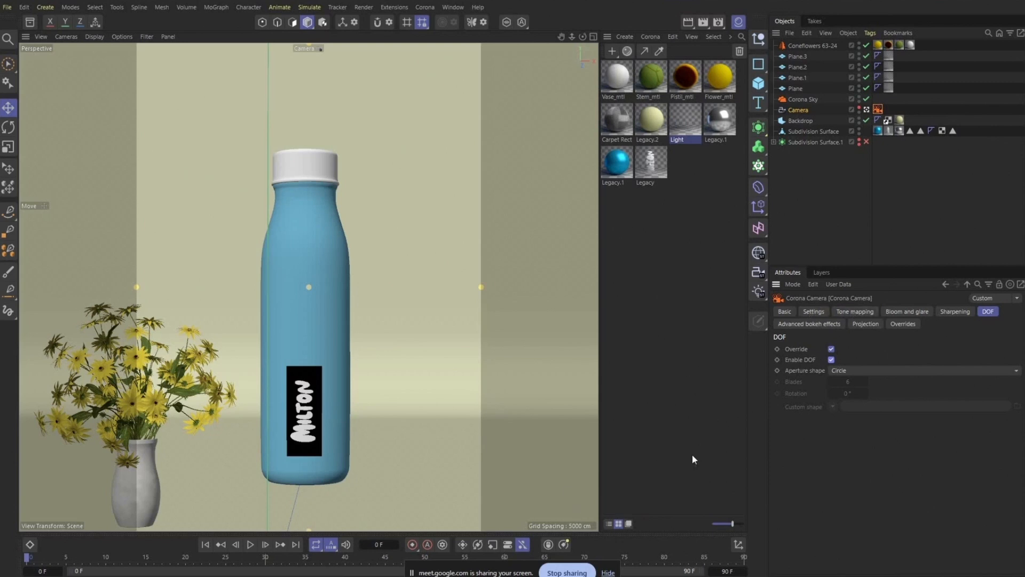
# Step: With the interactive render in view, set the Corona camera's F-stop to f/2 to blur the flowers
pyautogui.moveTo(633, 575)
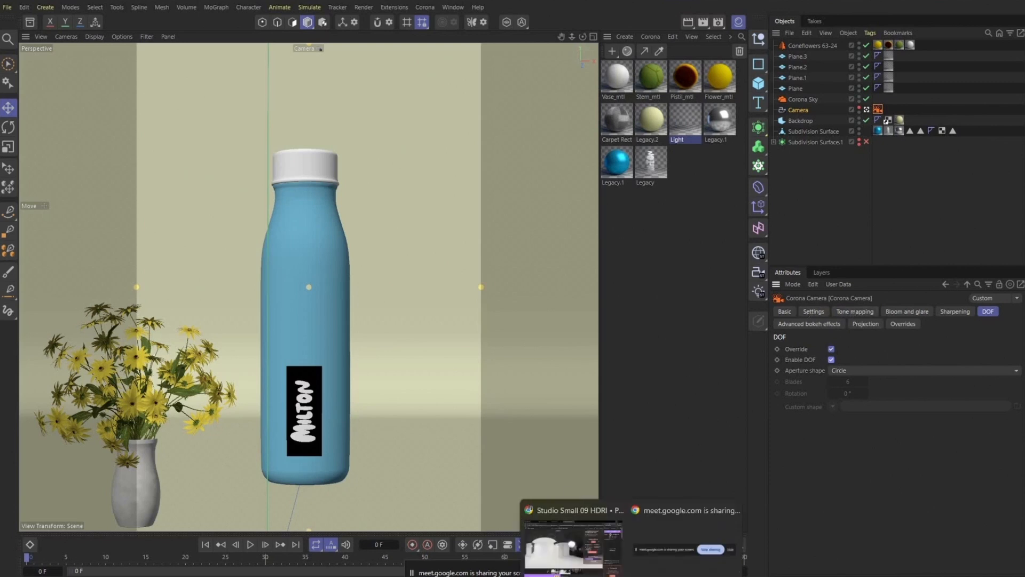
pyautogui.click(484, 554)
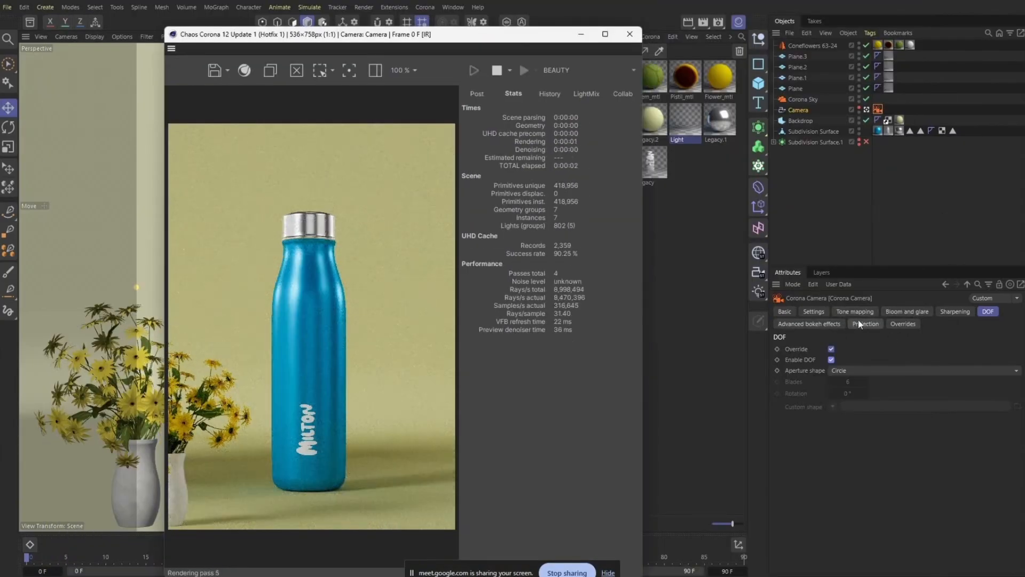
pyautogui.click(813, 312)
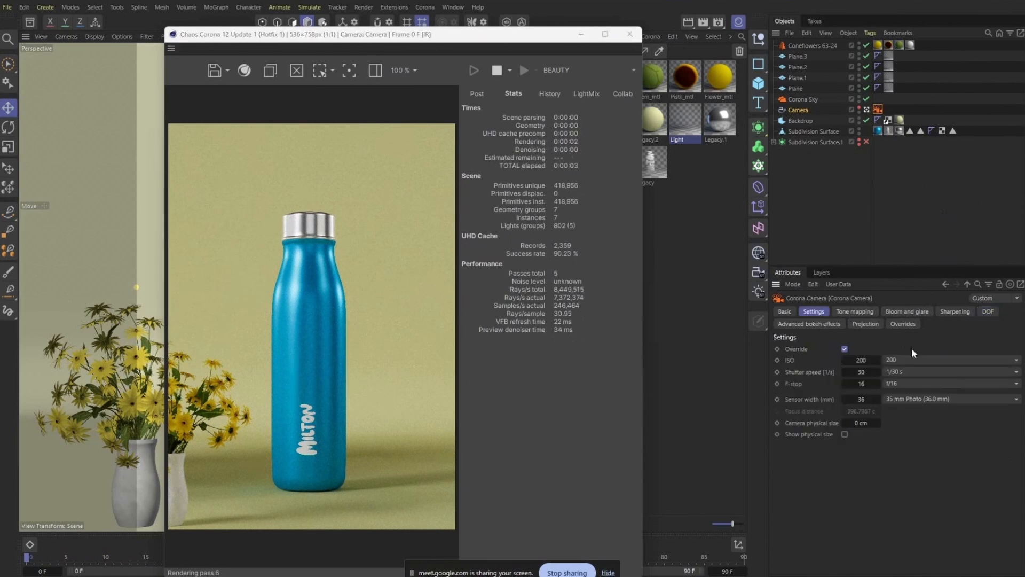
pyautogui.click(892, 384)
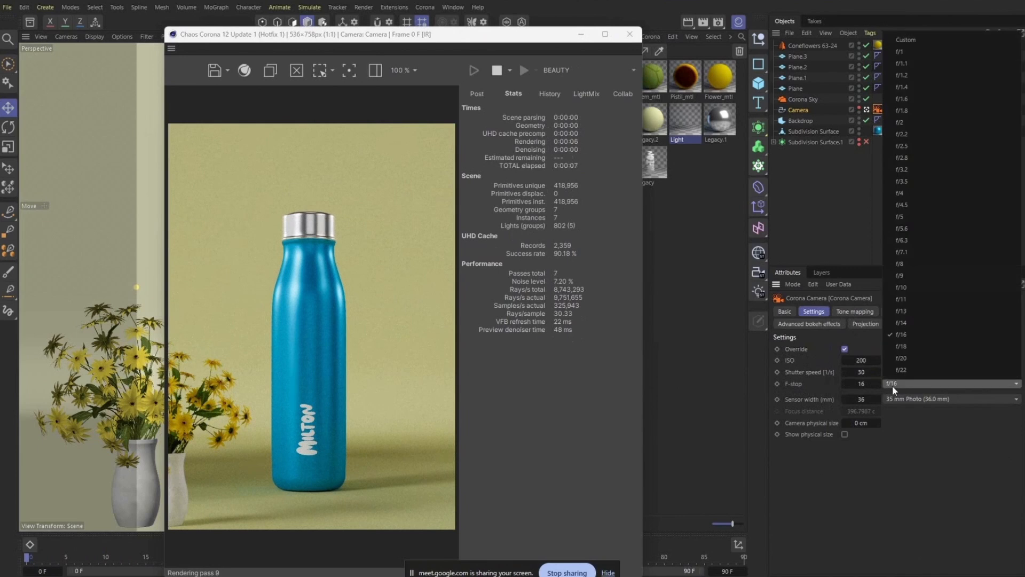
pyautogui.click(907, 122)
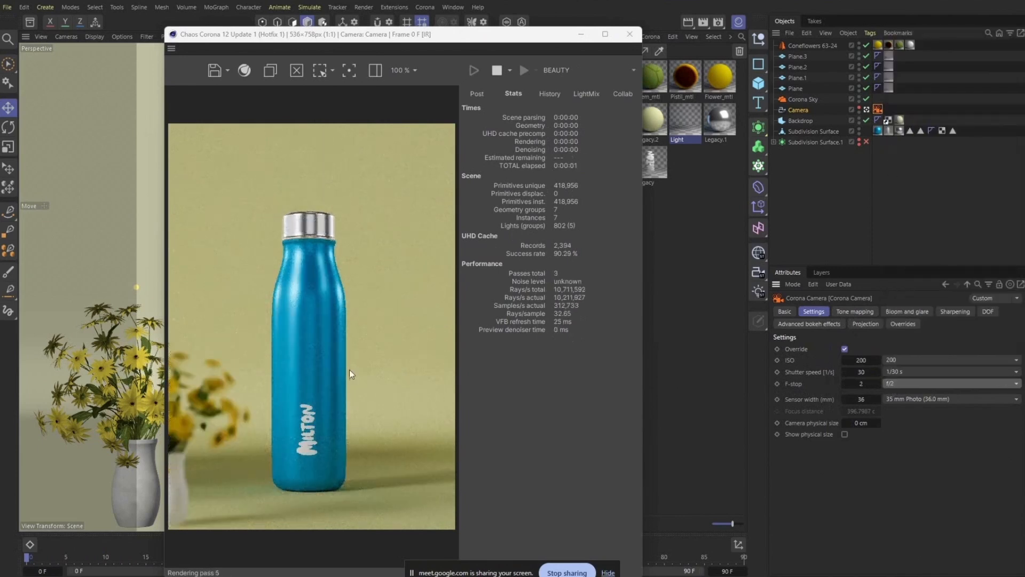
# Step: Examine the depth-of-field blur on the flowers and the sharpness of the bottle's logo in the enlarged frame buffer
pyautogui.click(605, 33)
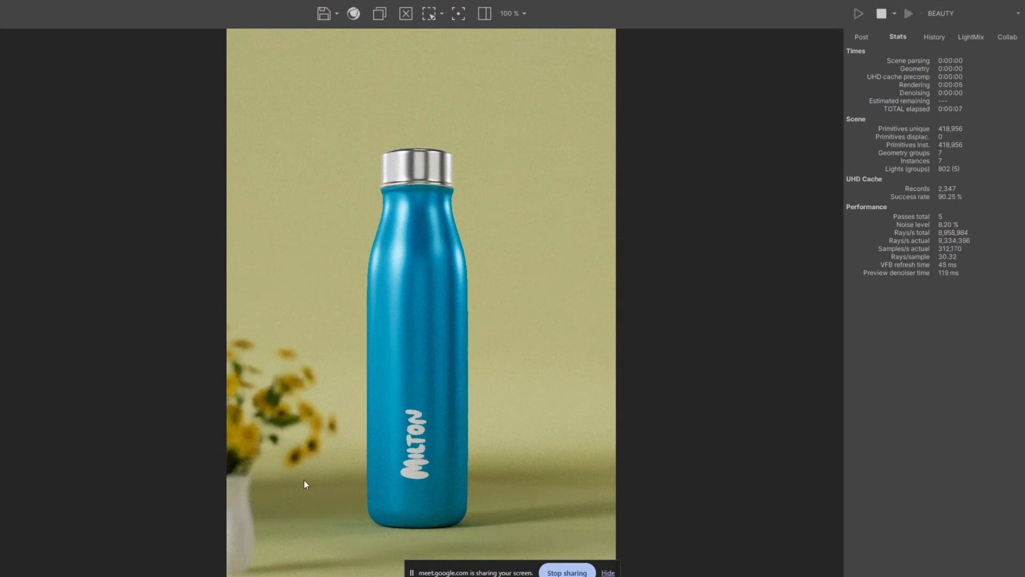
pyautogui.scroll(3, 315, 462)
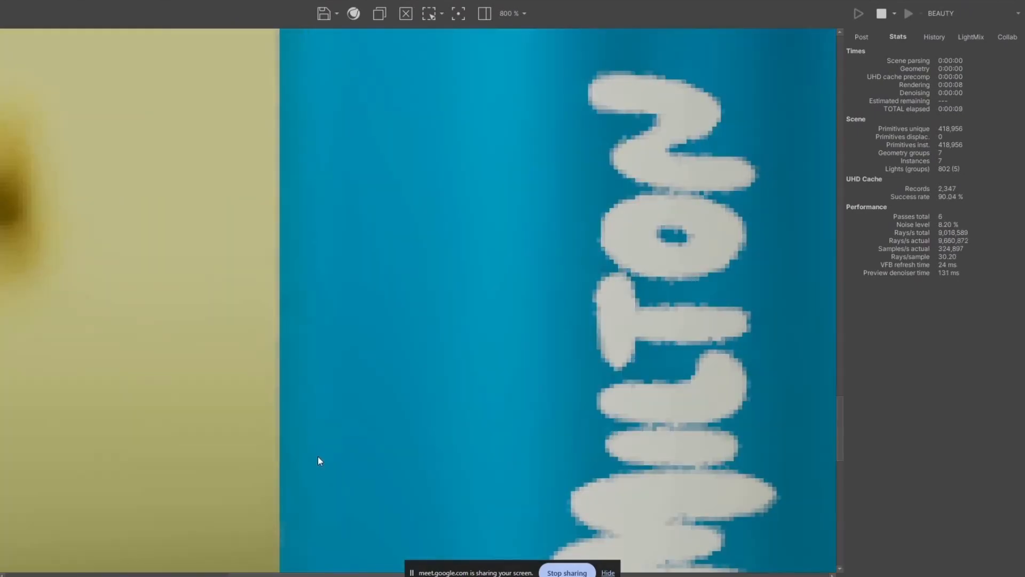
pyautogui.scroll(-3, 318, 461)
pyautogui.scroll(1, 318, 461)
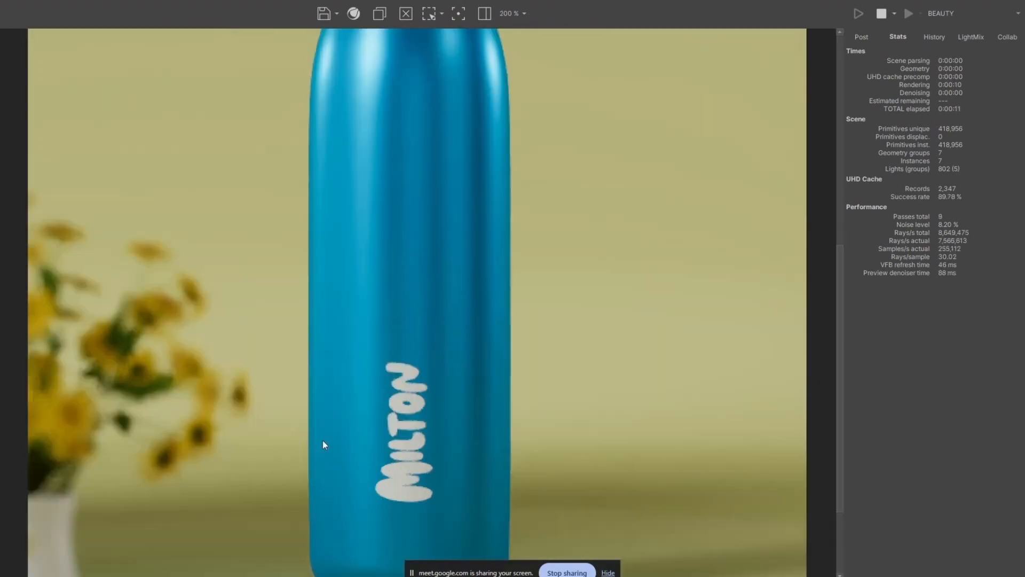
pyautogui.scroll(-1, 437, 353)
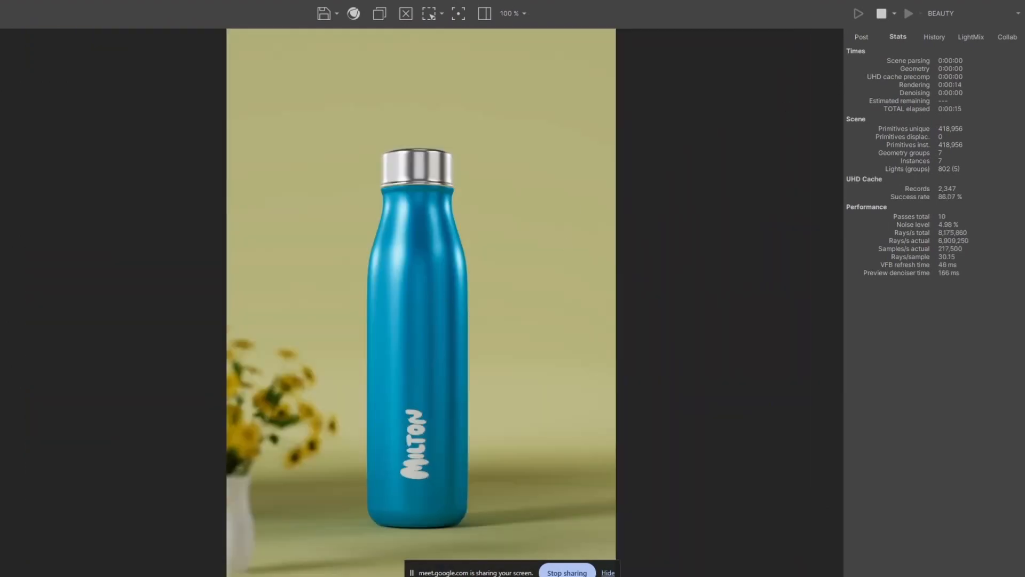
pyautogui.click(963, 1)
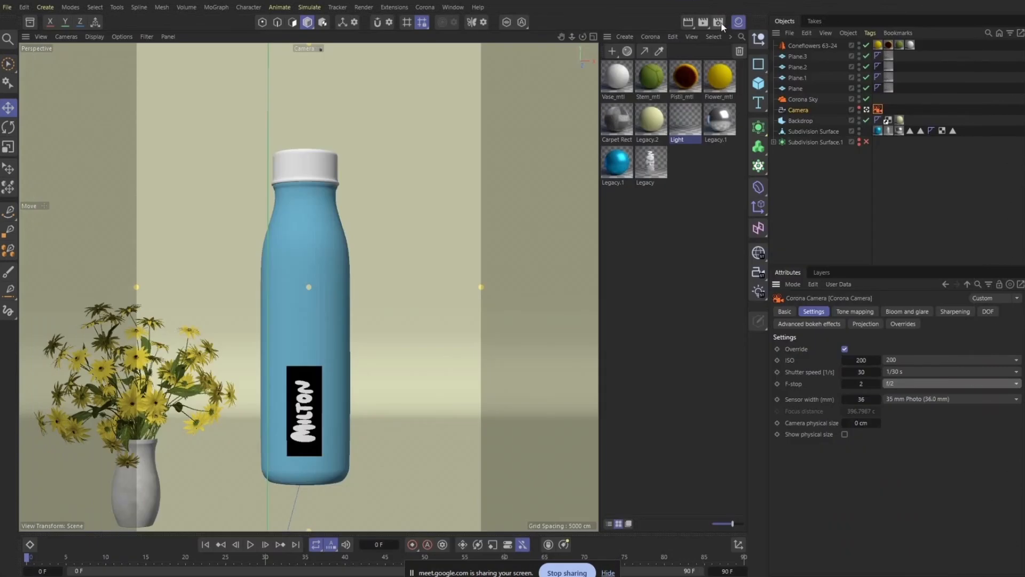
# Step: Set the render output resolution to 300 pixels per inch in the Render Settings
pyautogui.click(719, 23)
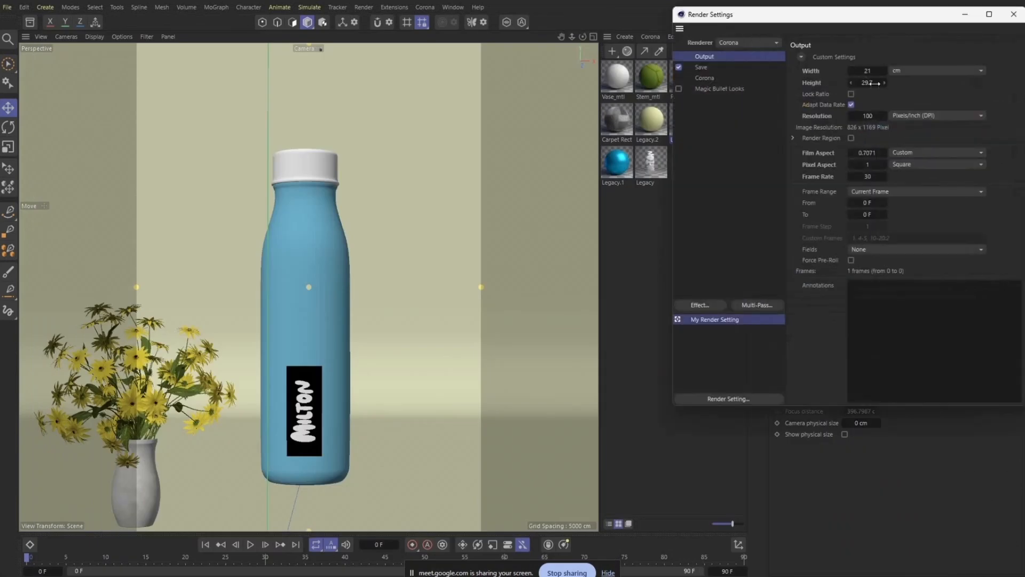
pyautogui.click(869, 116)
pyautogui.write('300')
pyautogui.press('Return')
pyautogui.click(1013, 14)
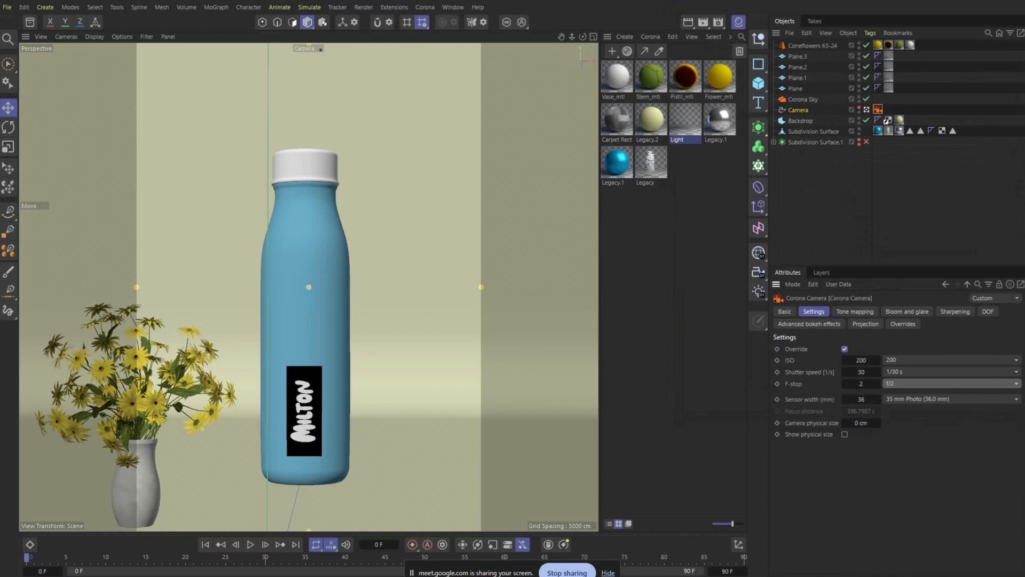
# Step: Restart the interactive render in the Corona frame buffer and inspect the bottle body and MILTON logo at closer magnification
pyautogui.moveTo(445, 575)
pyautogui.click(499, 547)
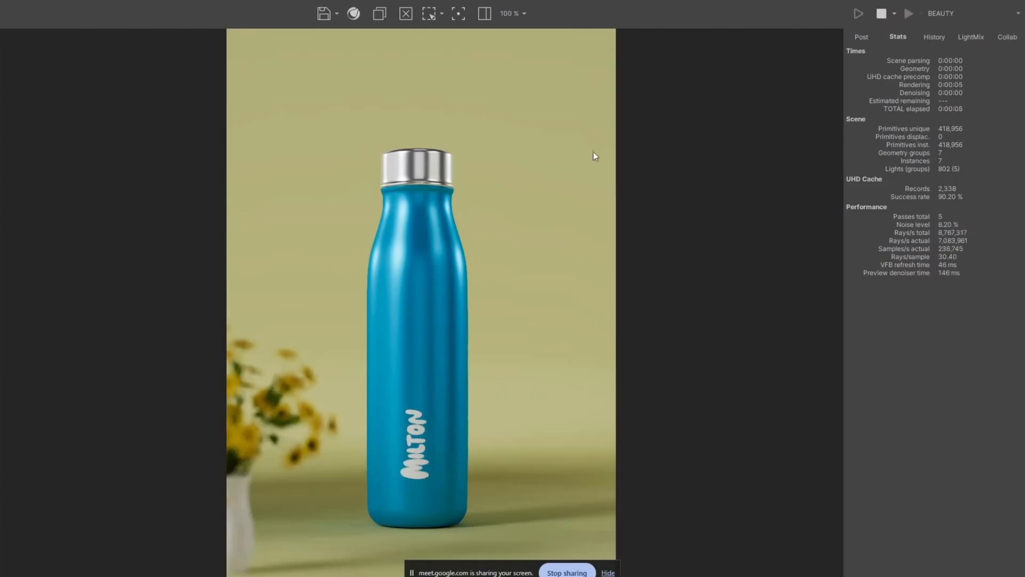
pyautogui.click(880, 14)
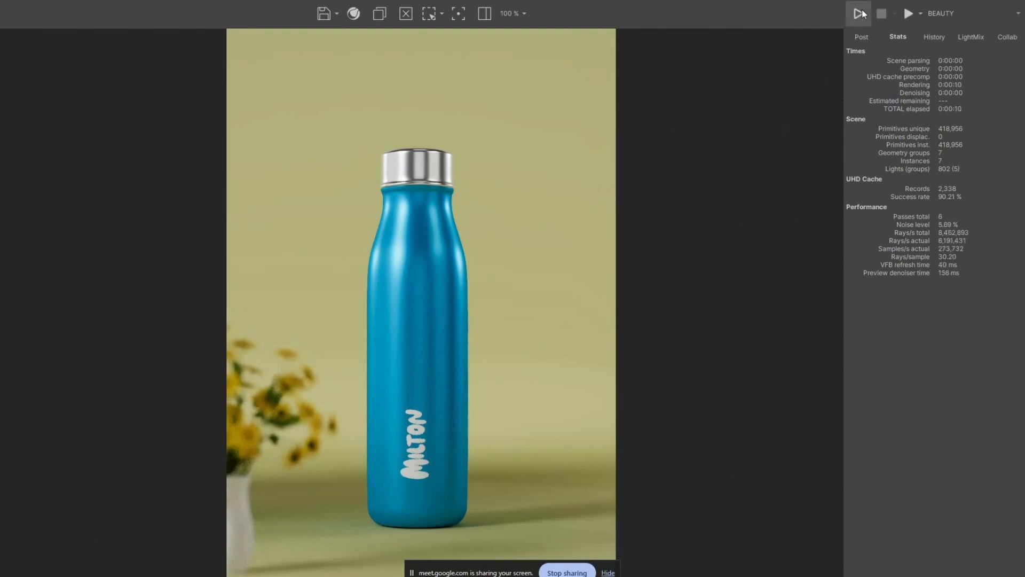
pyautogui.click(861, 14)
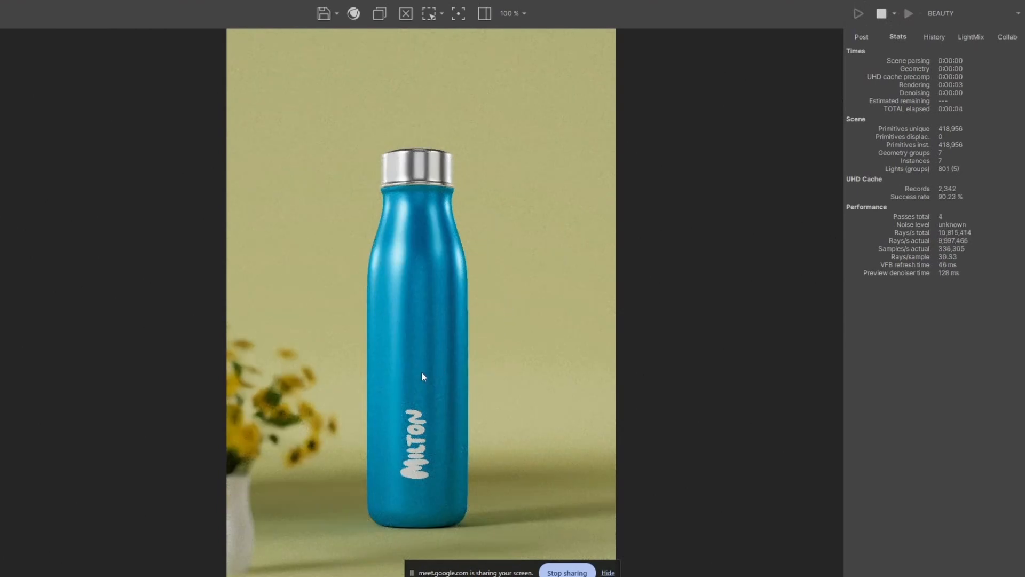
pyautogui.scroll(3, 421, 376)
pyautogui.scroll(-2, 421, 376)
pyautogui.scroll(1, 421, 373)
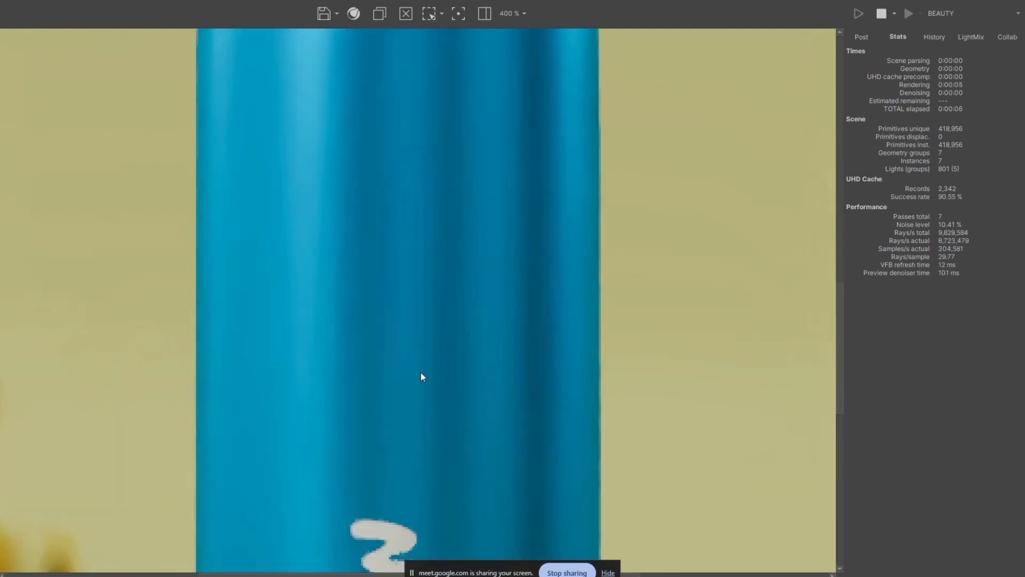
pyautogui.scroll(-3, 421, 373)
pyautogui.scroll(1, 429, 421)
pyautogui.scroll(1, 429, 421)
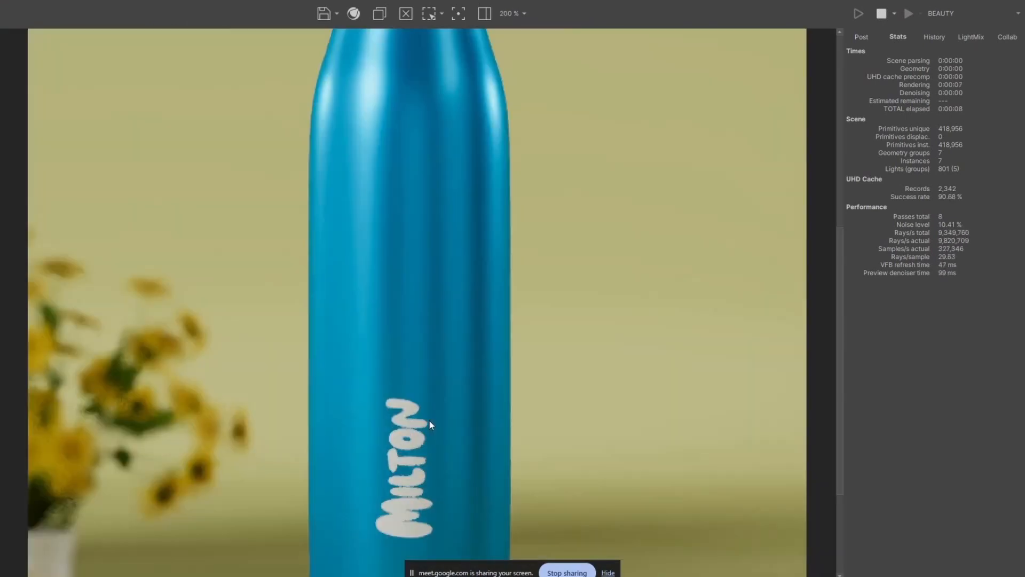
pyautogui.scroll(1, 429, 421)
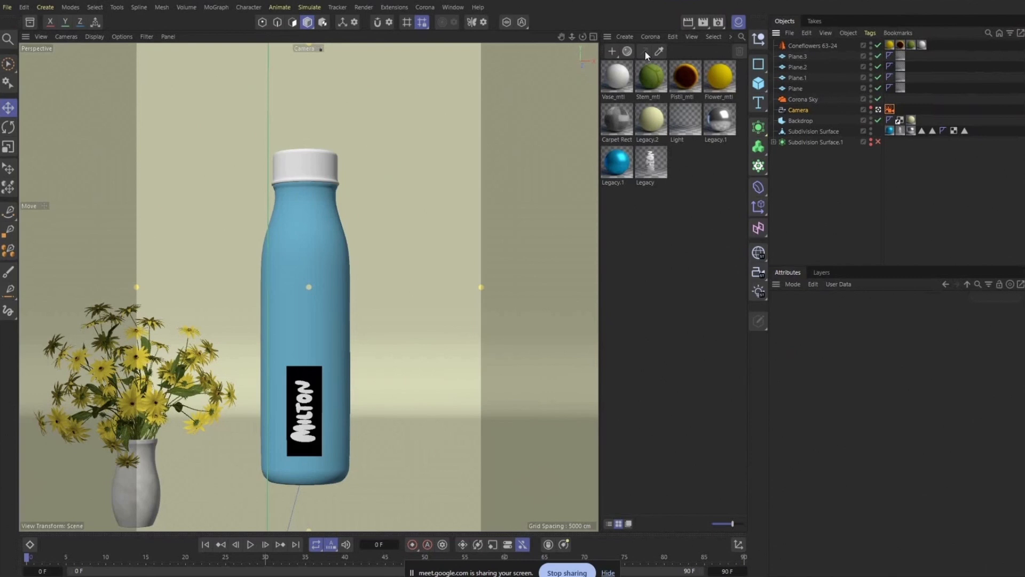
# Step: Render the scene to the Picture Viewer and maximize the viewer window to show the whole image
pyautogui.click(426, 8)
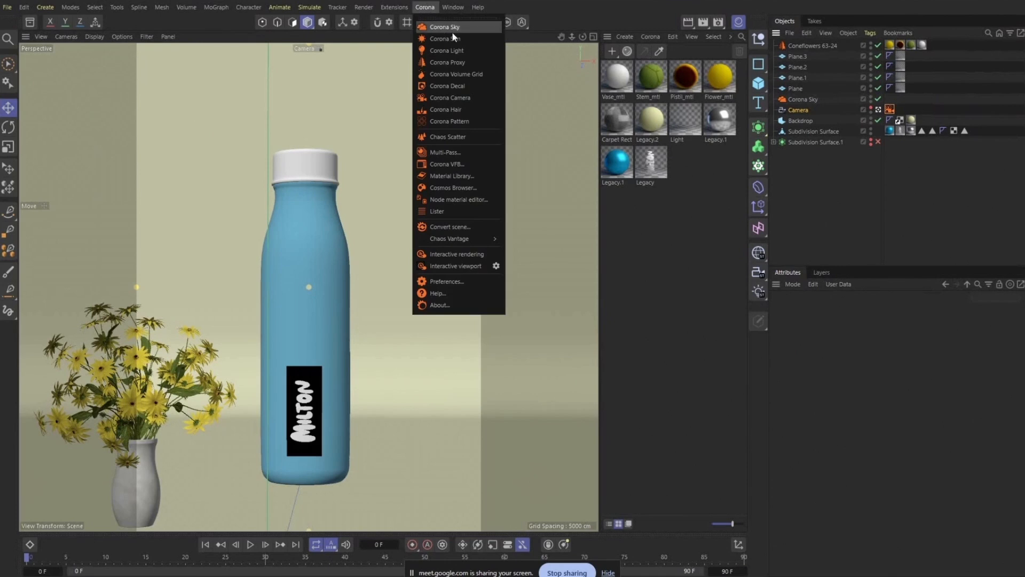
pyautogui.click(538, 4)
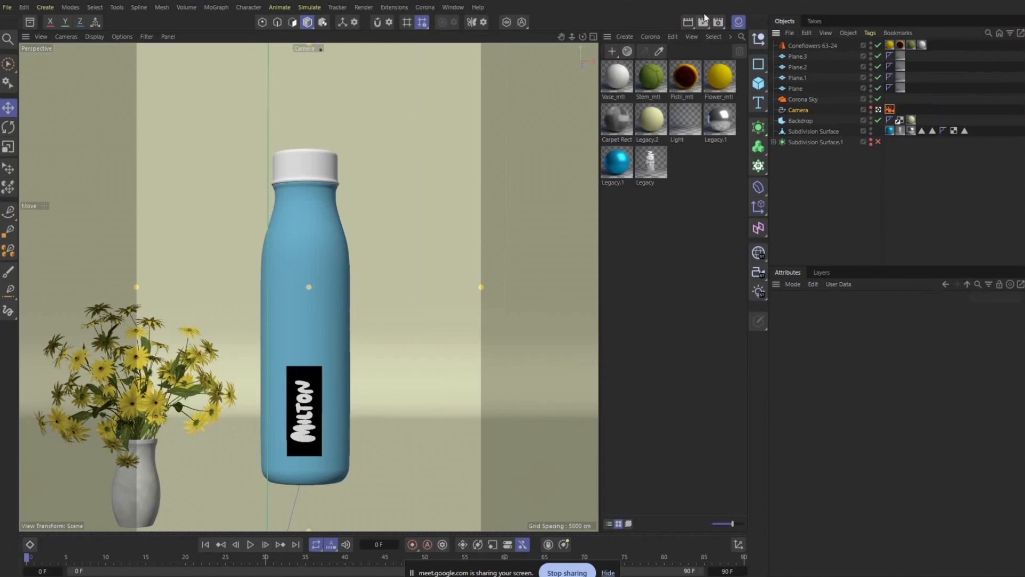
pyautogui.click(705, 22)
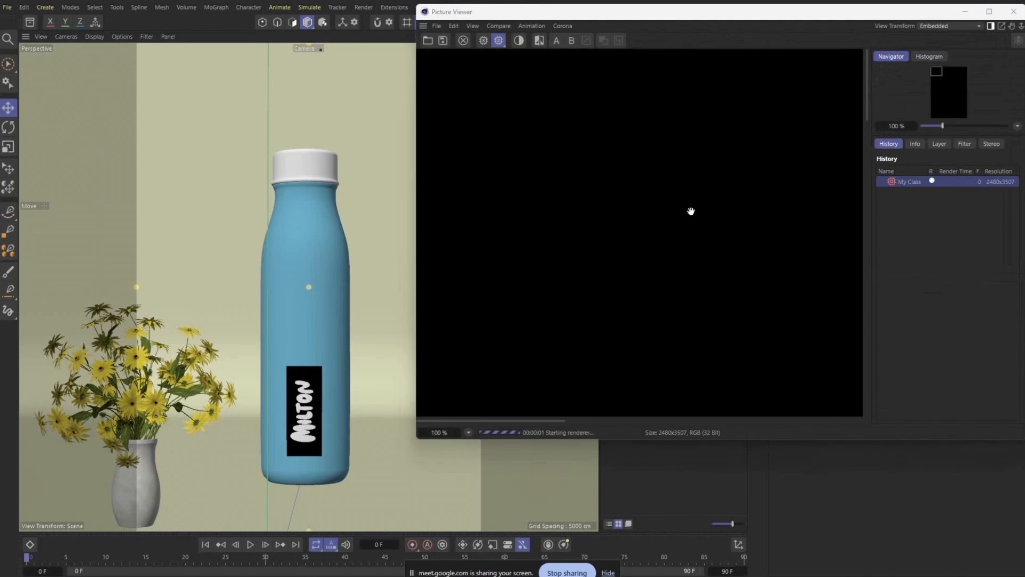
pyautogui.scroll(-2, 689, 215)
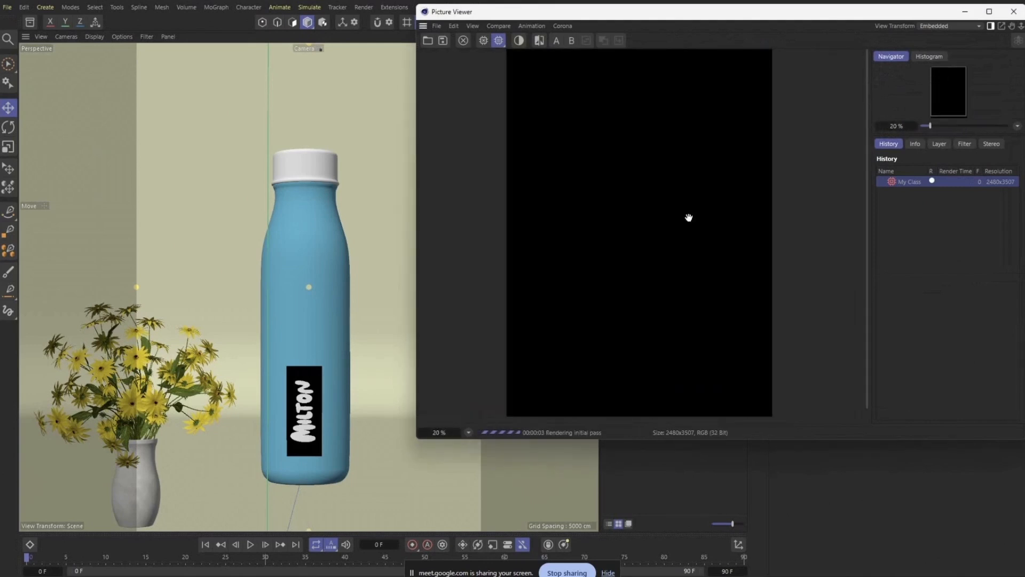
pyautogui.scroll(-1, 689, 218)
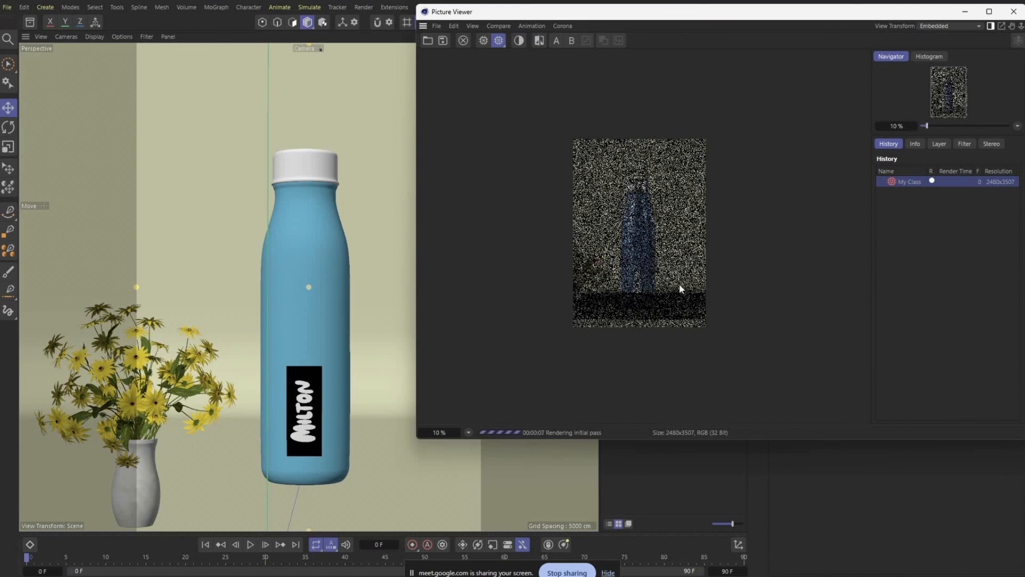
pyautogui.scroll(2, 665, 265)
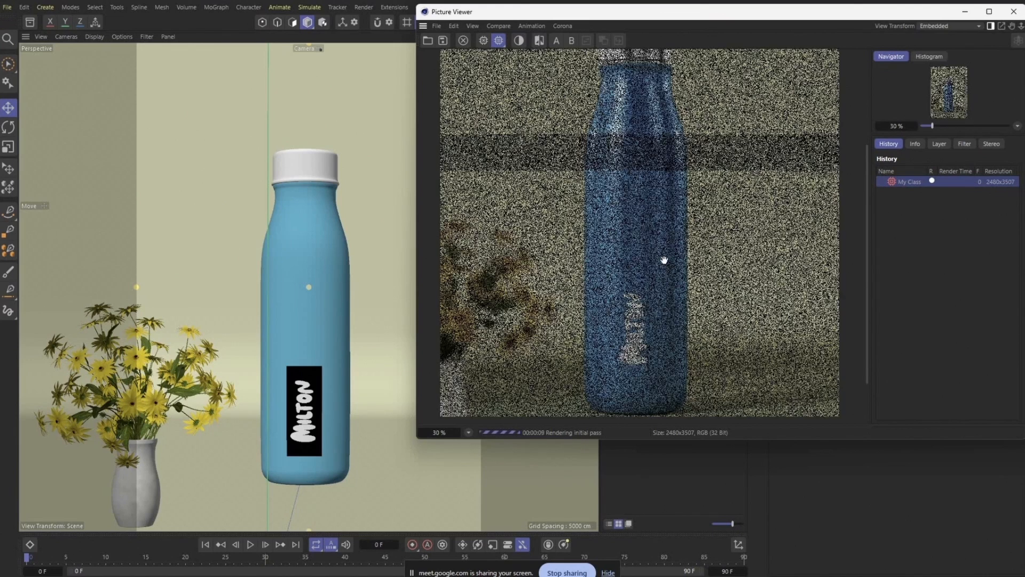
pyautogui.scroll(2, 664, 260)
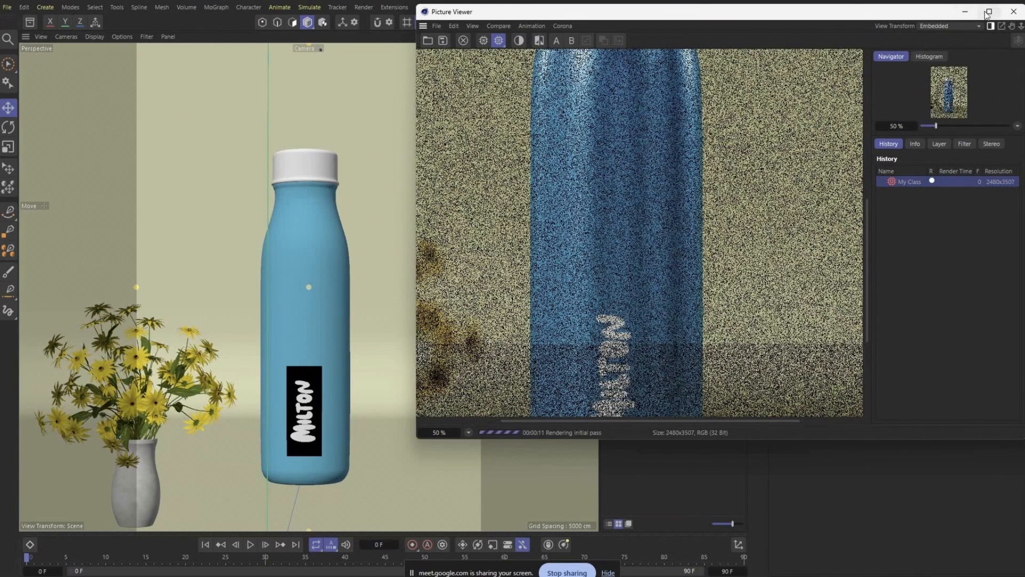
pyautogui.click(988, 12)
pyautogui.scroll(-2, 473, 251)
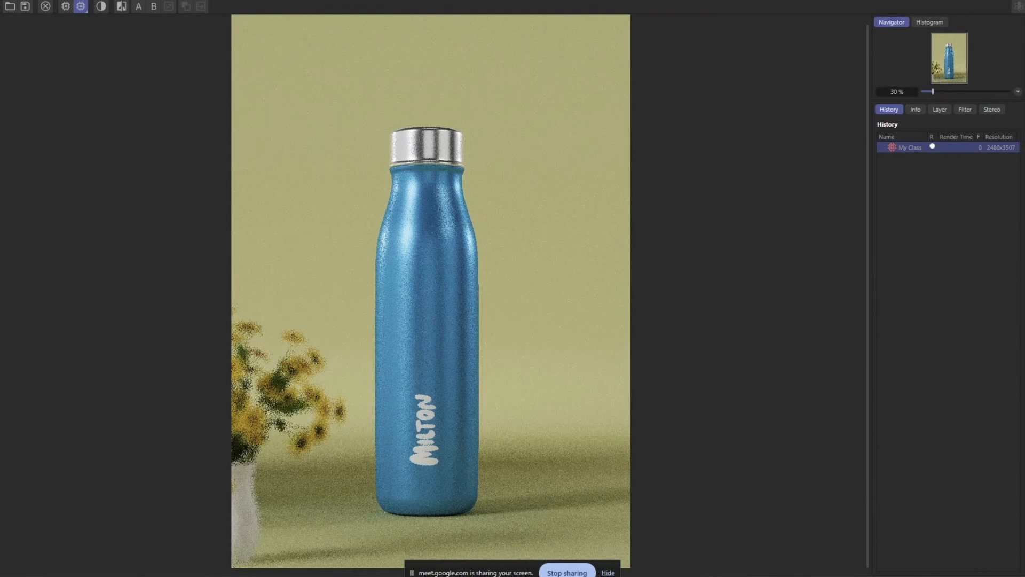
# Step: Check the noise on the bottle, logo and blurred flowers in the Picture Viewer, and stop the render
pyautogui.scroll(5, 432, 437)
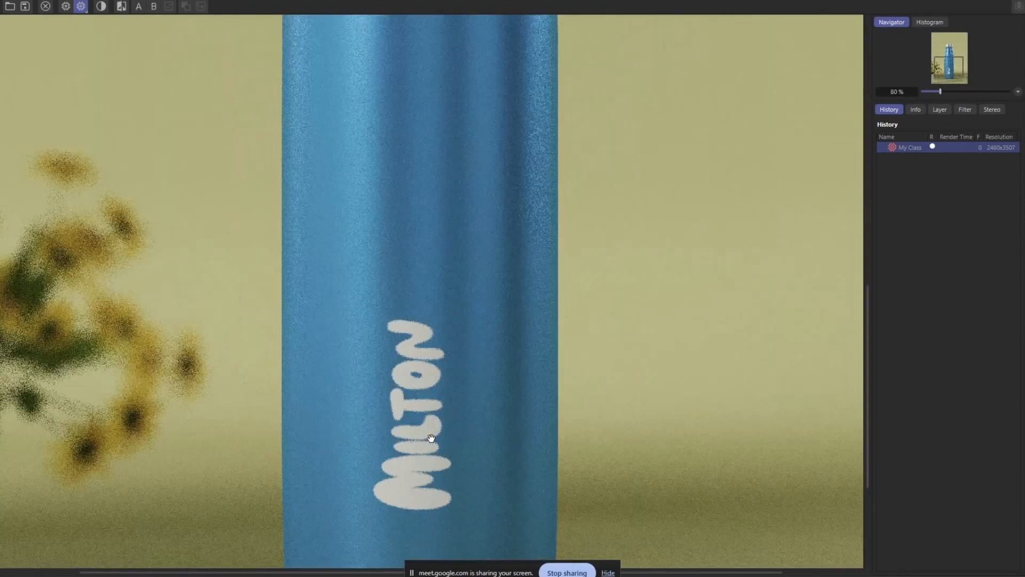
pyautogui.scroll(-2, 431, 437)
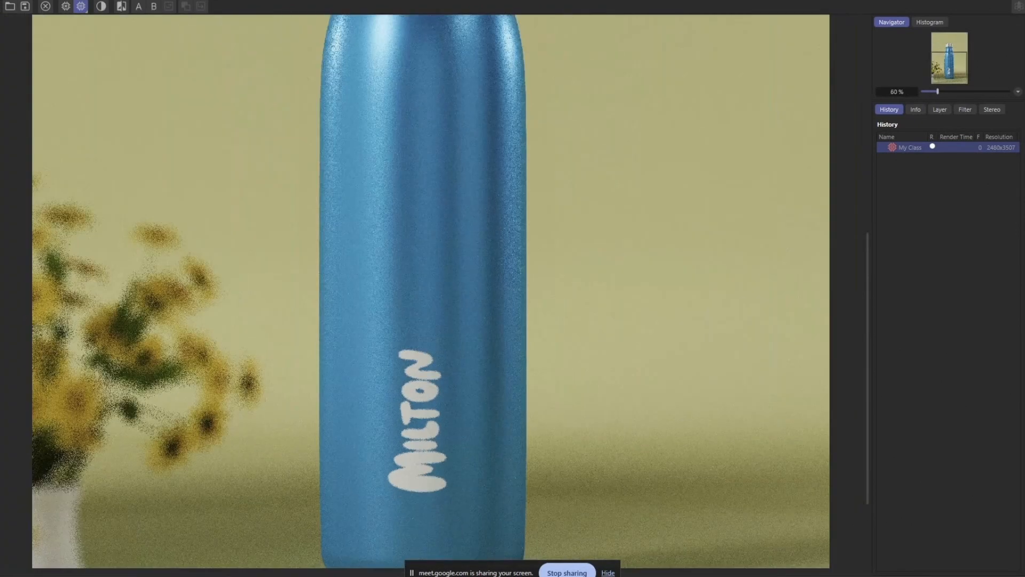
pyautogui.scroll(-2, 460, 423)
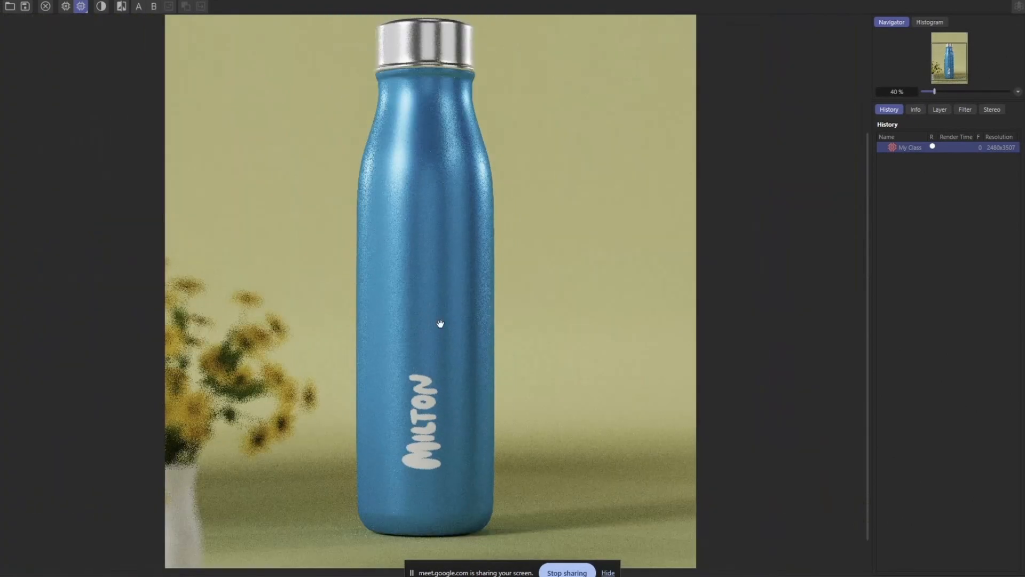
pyautogui.scroll(2, 425, 254)
pyautogui.scroll(5, 424, 255)
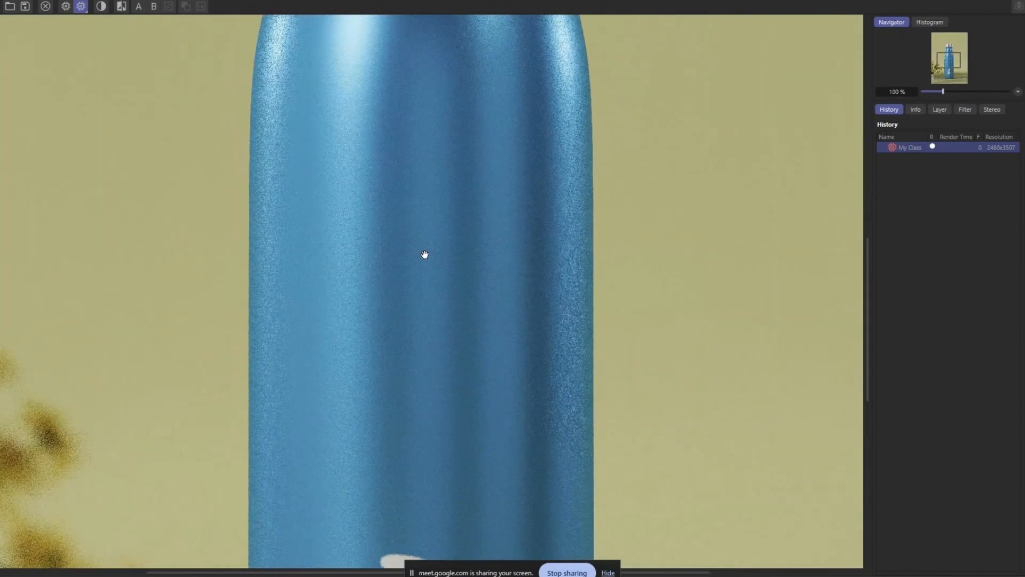
pyautogui.scroll(-4, 424, 255)
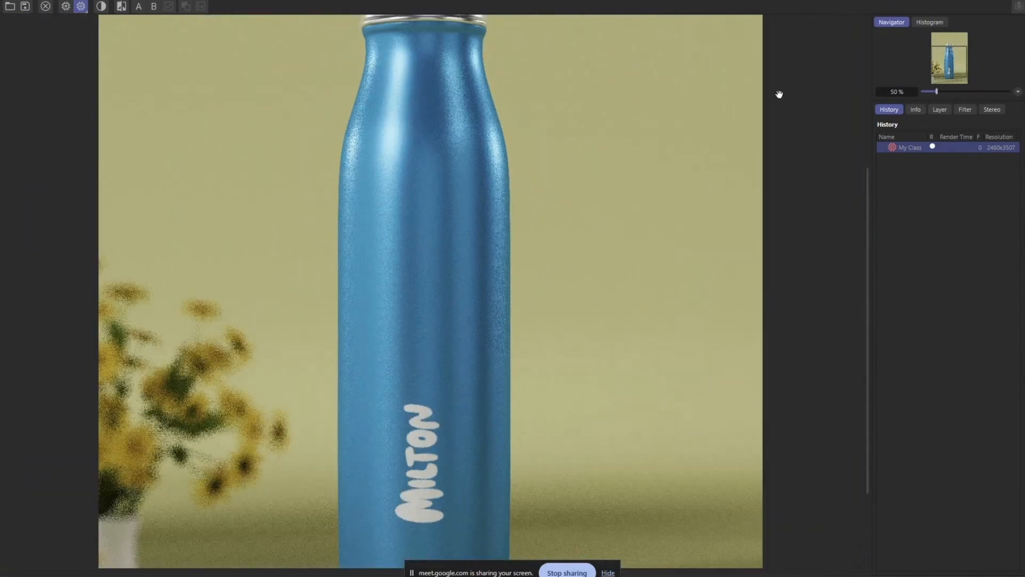
pyautogui.click(46, 7)
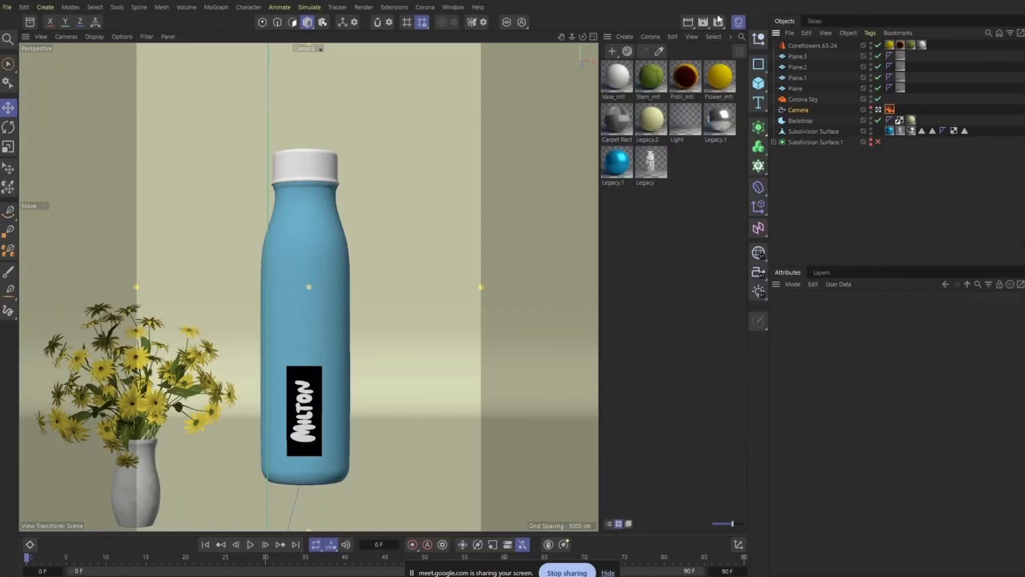
# Step: In the Corona render settings, set the pass limit to 15 and the denoise mode to Corona high quality
pyautogui.hotkey('ctrl', 'b')
pyautogui.moveTo(753, 12); pyautogui.dragTo(464, 19)
pyautogui.click(418, 81)
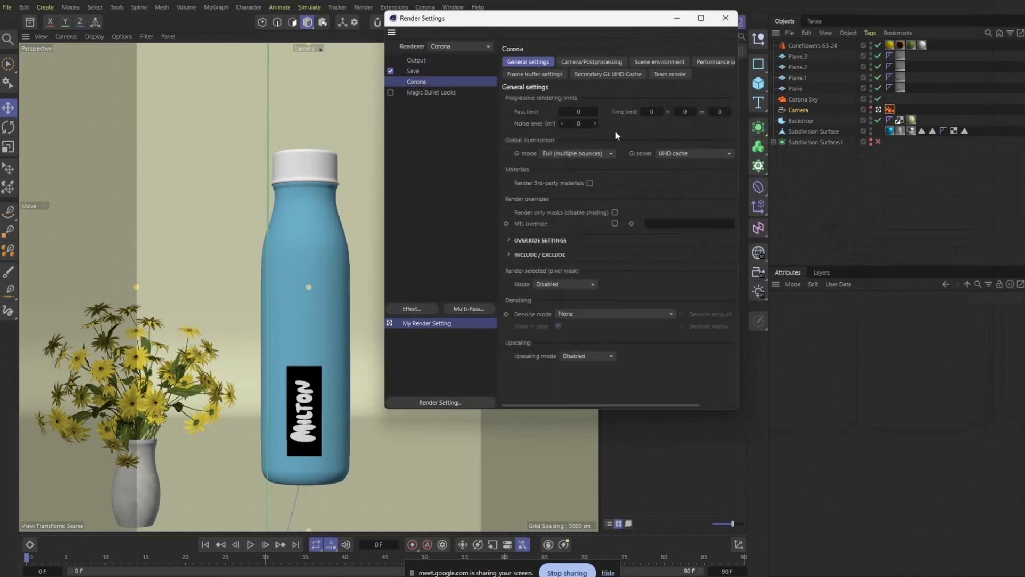
pyautogui.click(581, 111)
pyautogui.write('15')
pyautogui.press('Return')
pyautogui.click(576, 316)
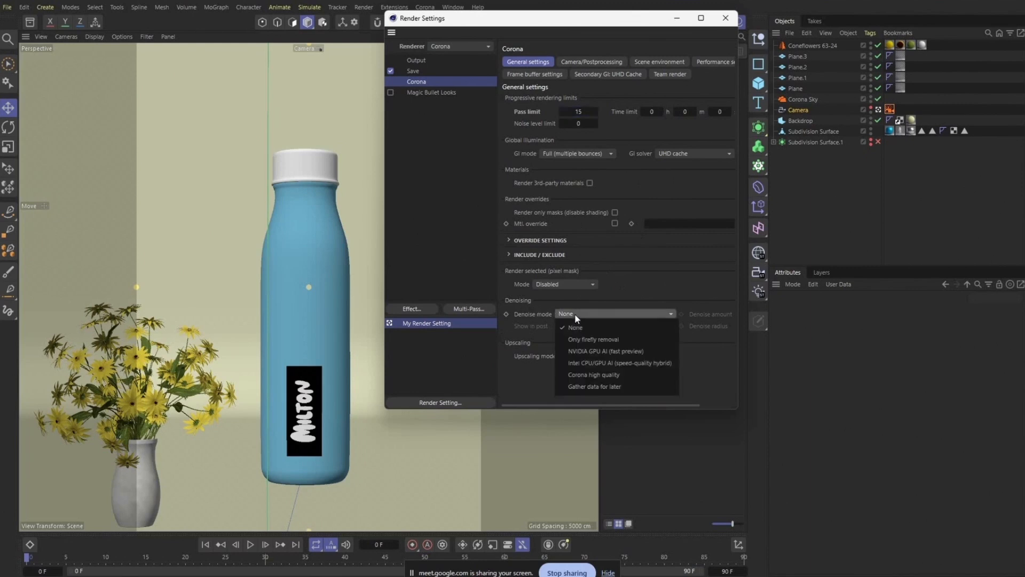
pyautogui.click(619, 379)
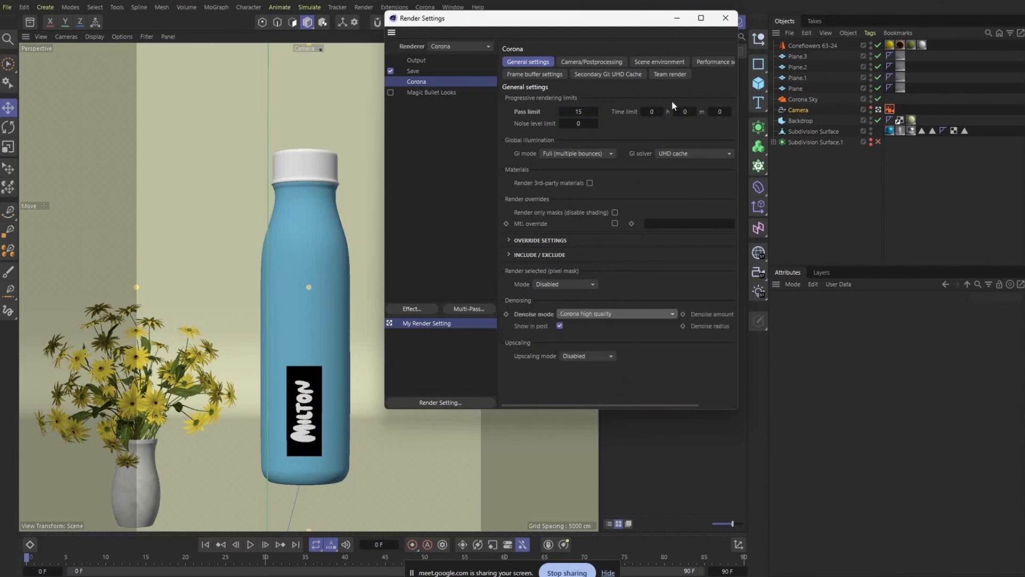
pyautogui.click(726, 18)
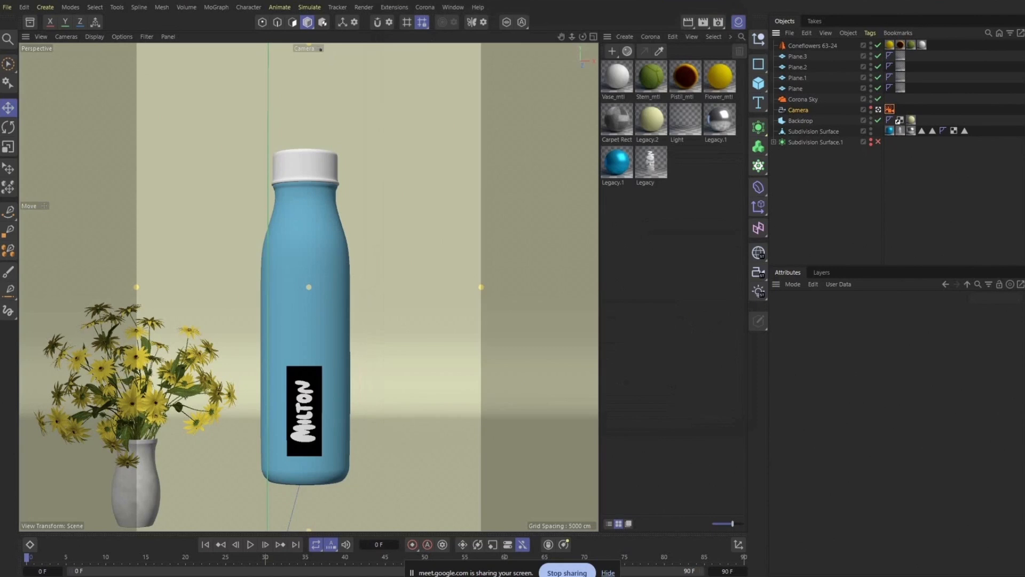
# Step: Hide the material manager and start a new render of the scene in the Picture Viewer
pyautogui.click(7, 7)
pyautogui.click(35, 143)
pyautogui.click(738, 23)
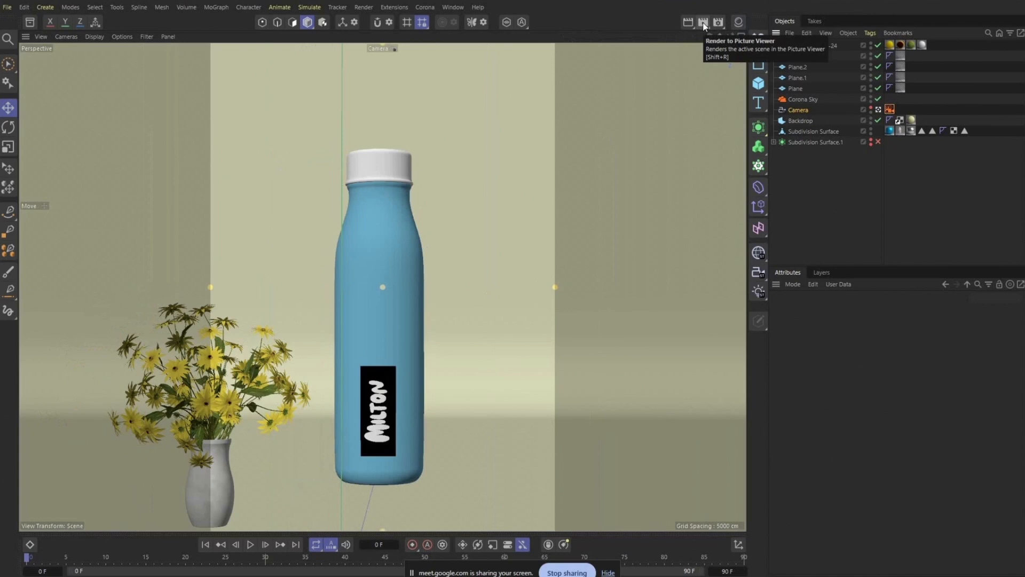
pyautogui.click(703, 22)
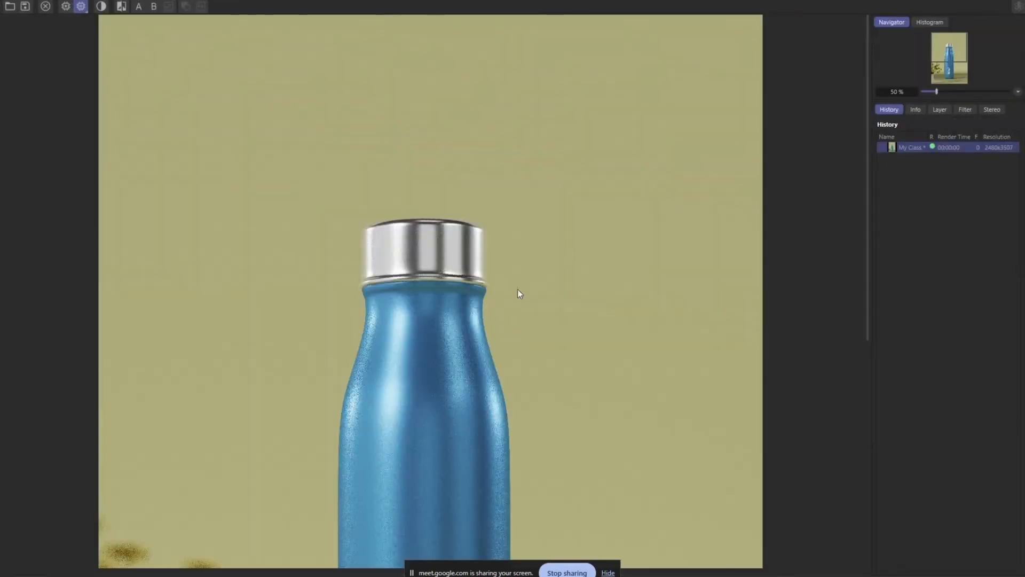
# Step: Examine the bottle, logo and flowers for noise at different magnifications while the new render progresses
pyautogui.scroll(-2, 497, 278)
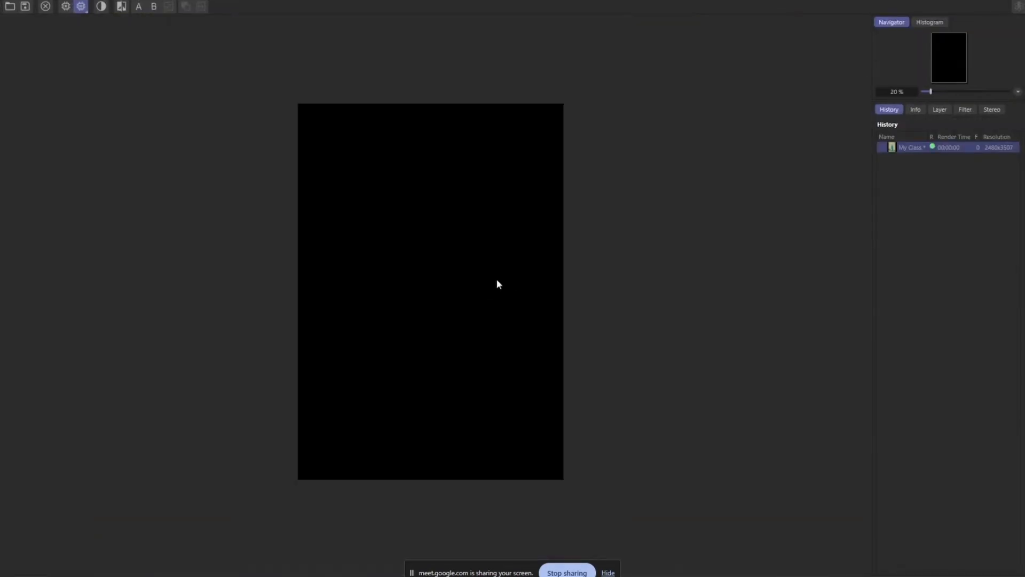
pyautogui.scroll(2, 496, 279)
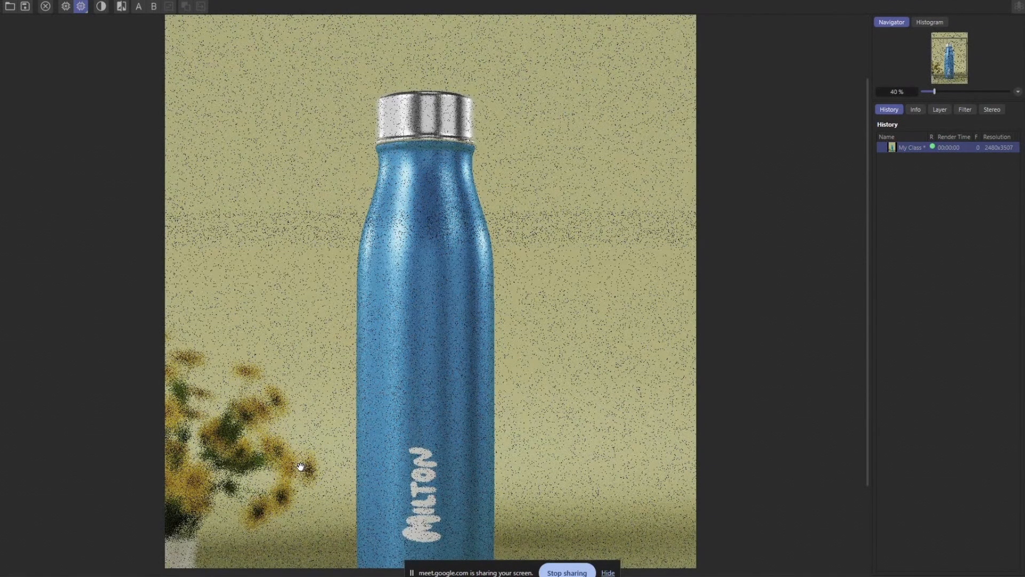
pyautogui.moveTo(450, 170); pyautogui.dragTo(432, 247)
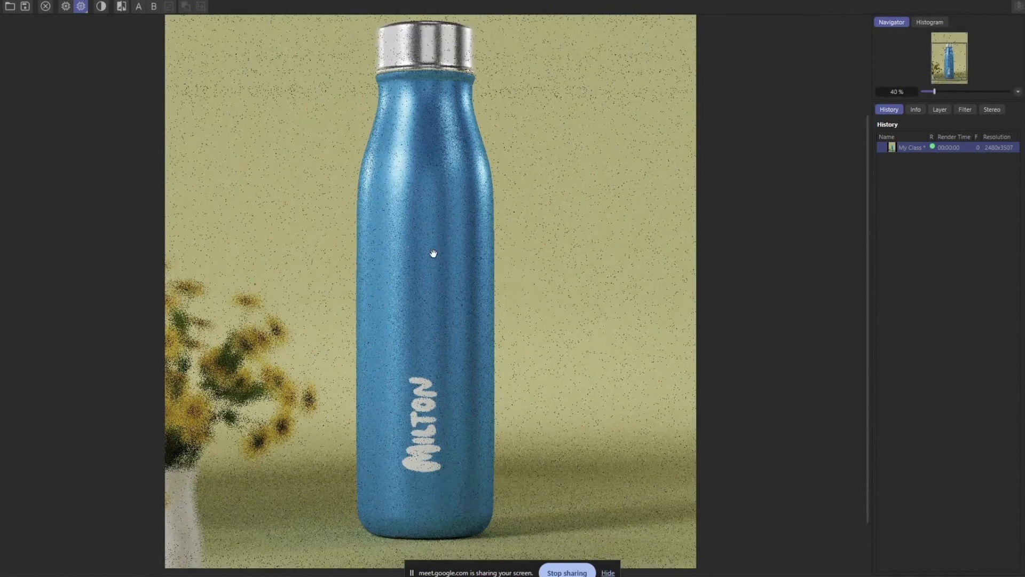
pyautogui.scroll(-1, 432, 257)
pyautogui.scroll(-1, 433, 264)
pyautogui.scroll(2, 434, 256)
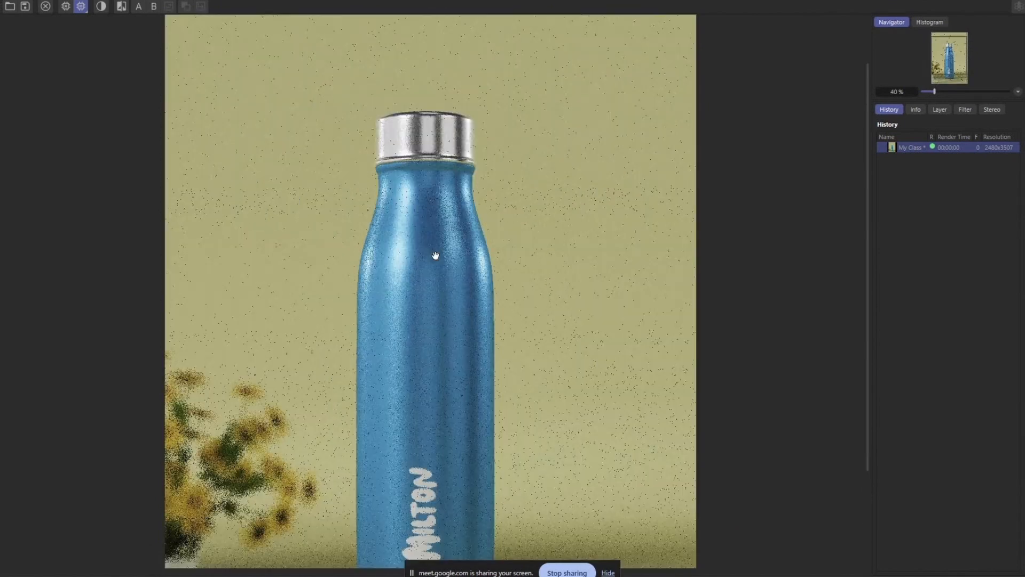
pyautogui.scroll(-2, 441, 259)
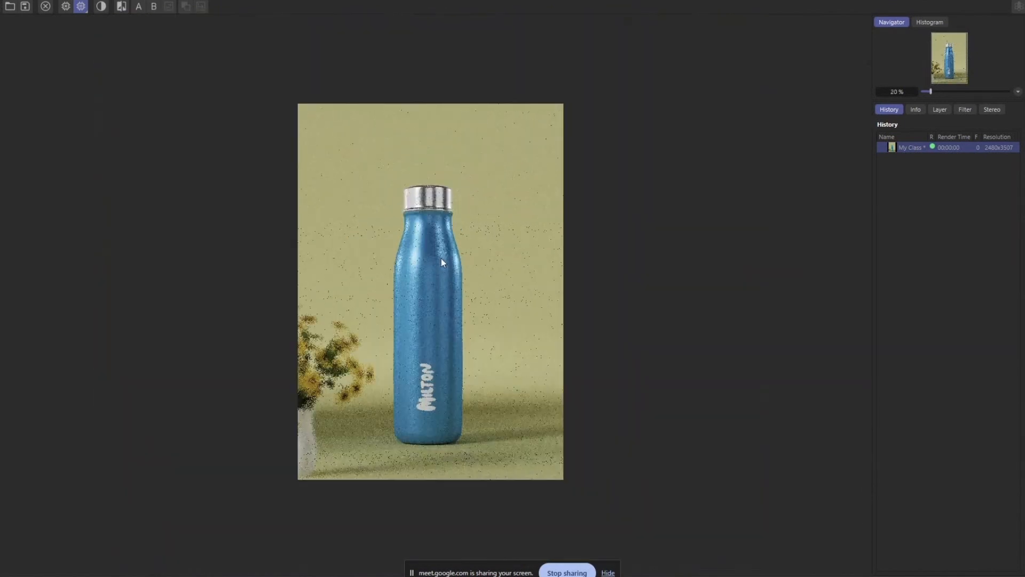
pyautogui.scroll(2, 440, 257)
pyautogui.scroll(-1, 441, 258)
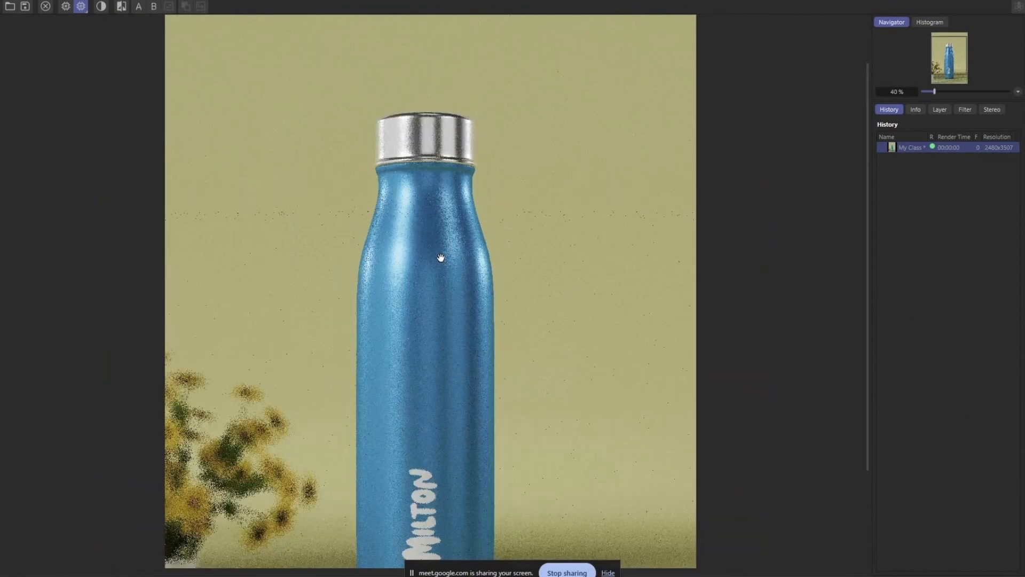
pyautogui.moveTo(441, 272); pyautogui.dragTo(453, 238)
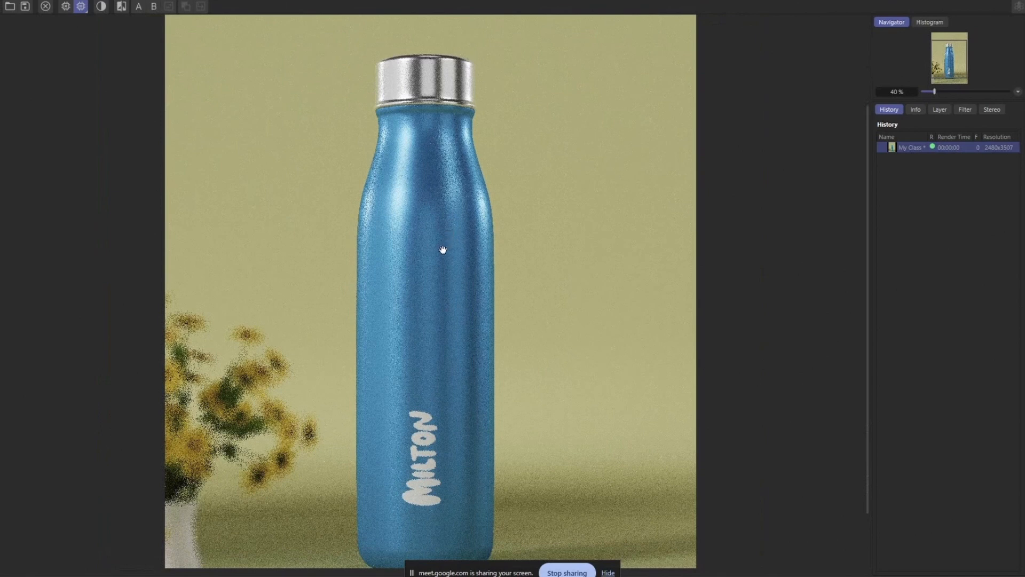
pyautogui.scroll(-1, 442, 250)
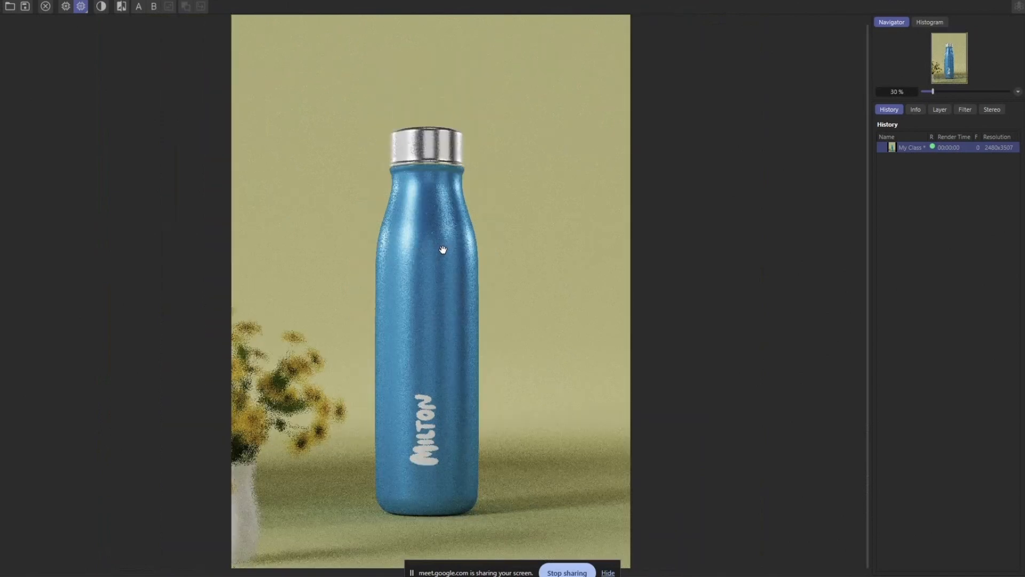